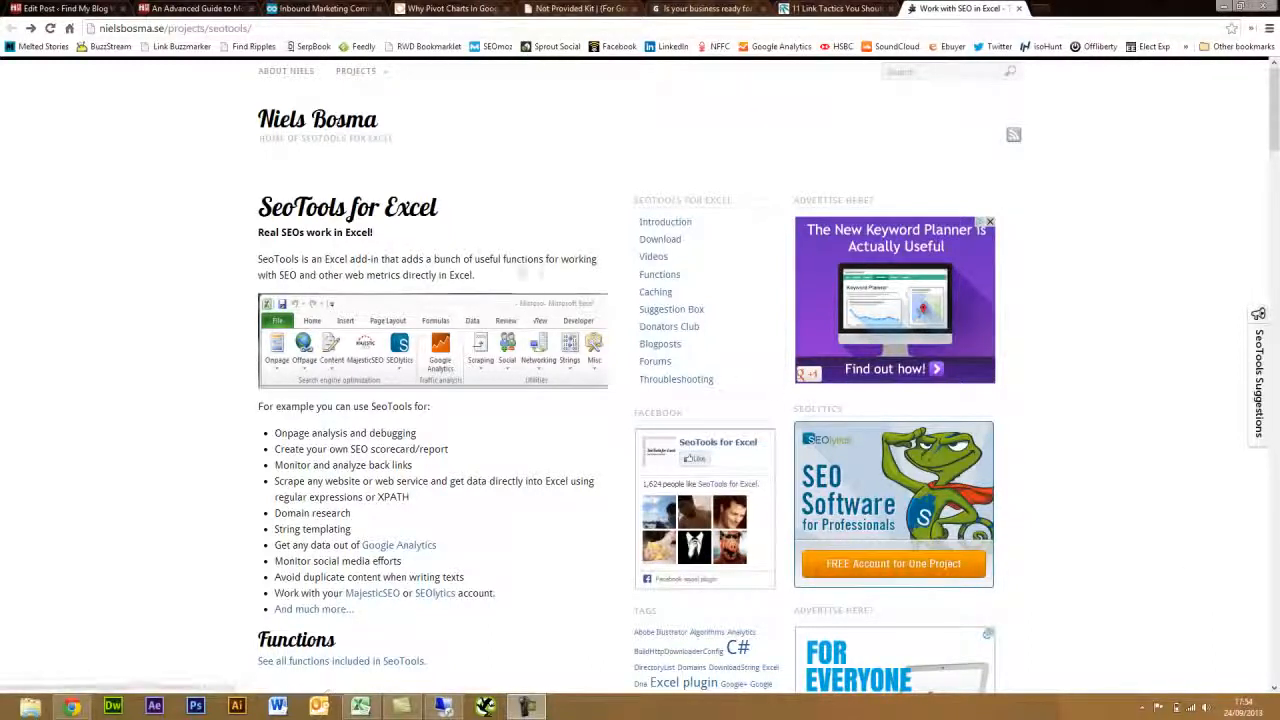
# - Highlight the SeoTools for Excel page title and the site's web address
pyautogui.moveTo(440, 212); pyautogui.dragTo(258, 212)
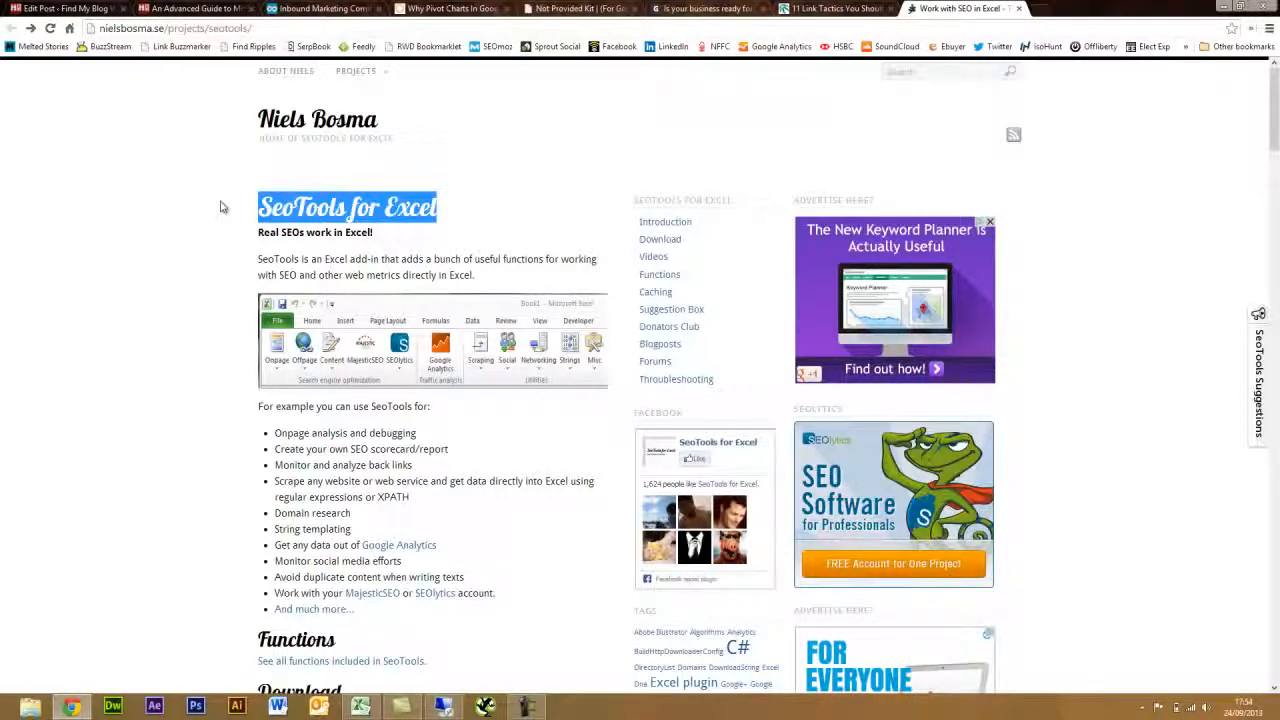
pyautogui.click(222, 207)
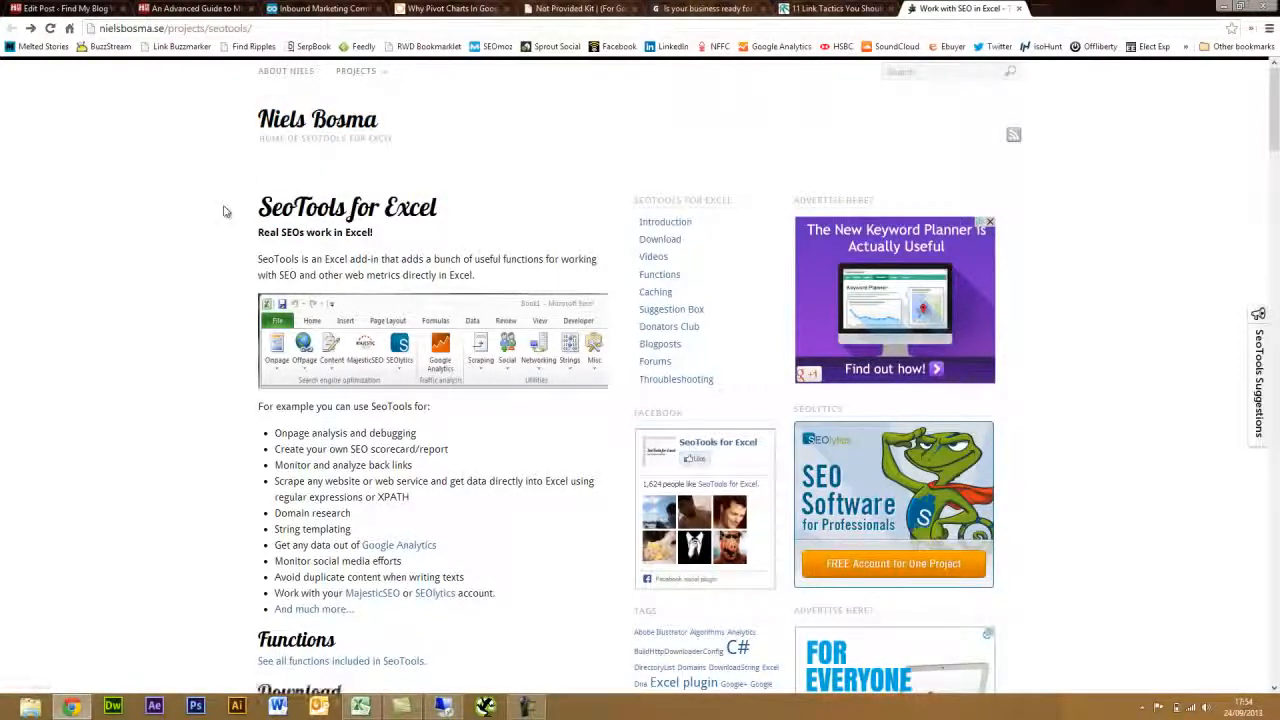
pyautogui.moveTo(251, 28); pyautogui.dragTo(92, 28)
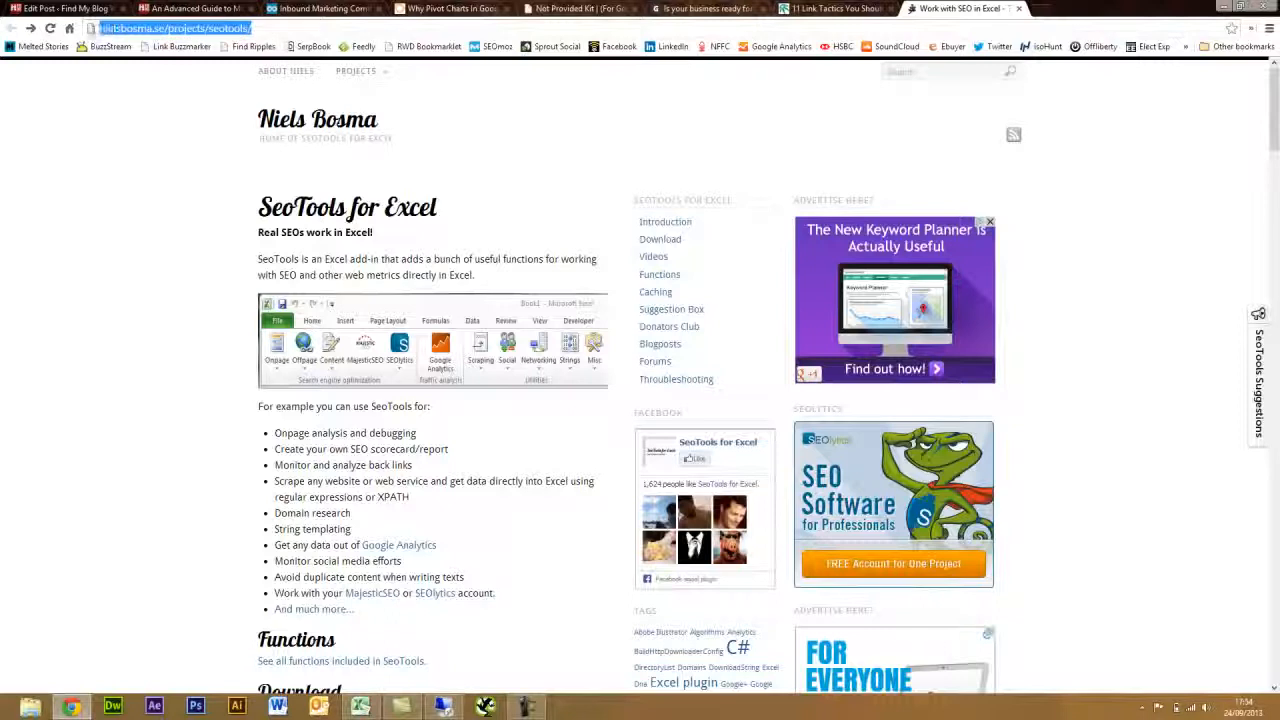
pyautogui.click(190, 200)
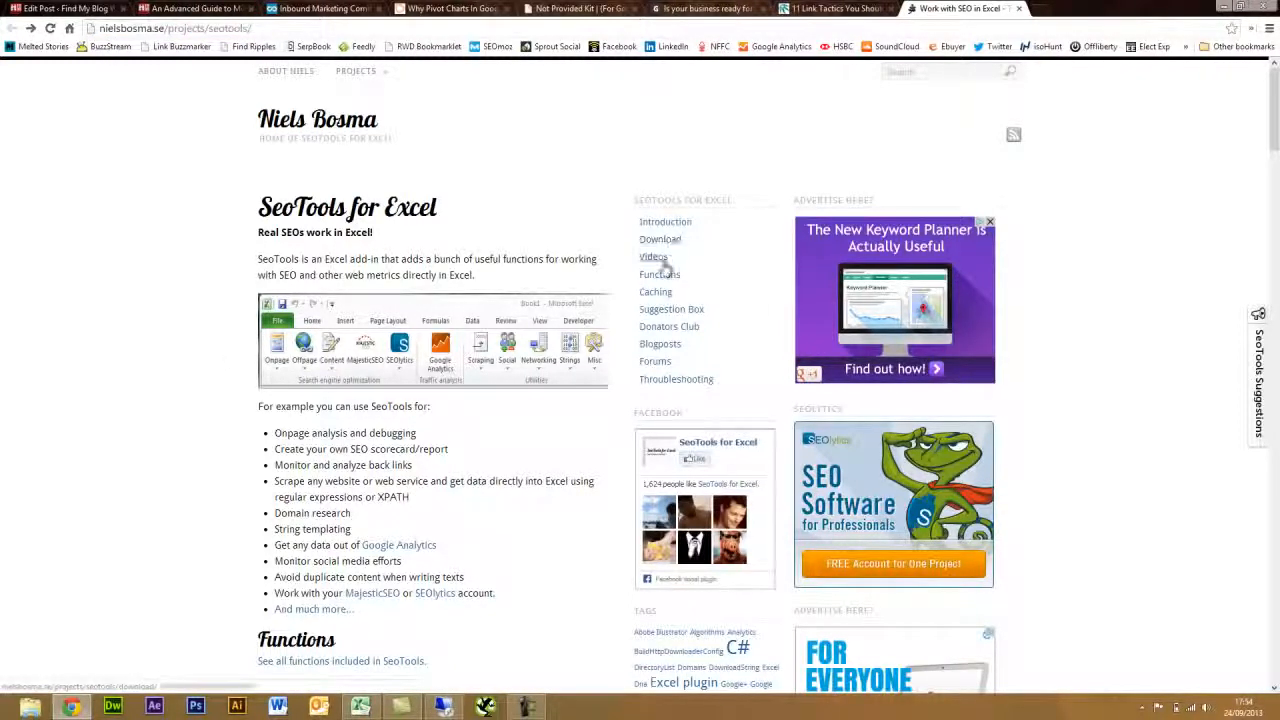
# - Visit the Donators Club, home and Download pages, scroll to Method A, then minimise Chrome
pyautogui.click(655, 328)
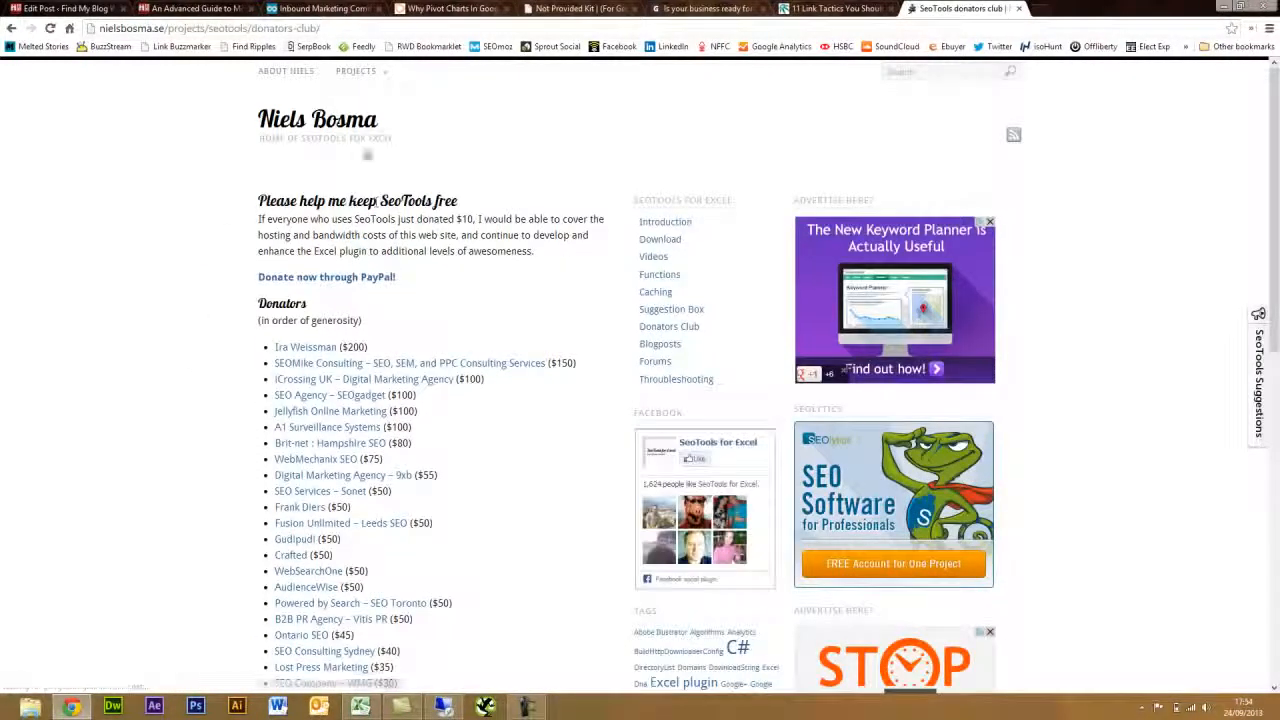
pyautogui.click(362, 133)
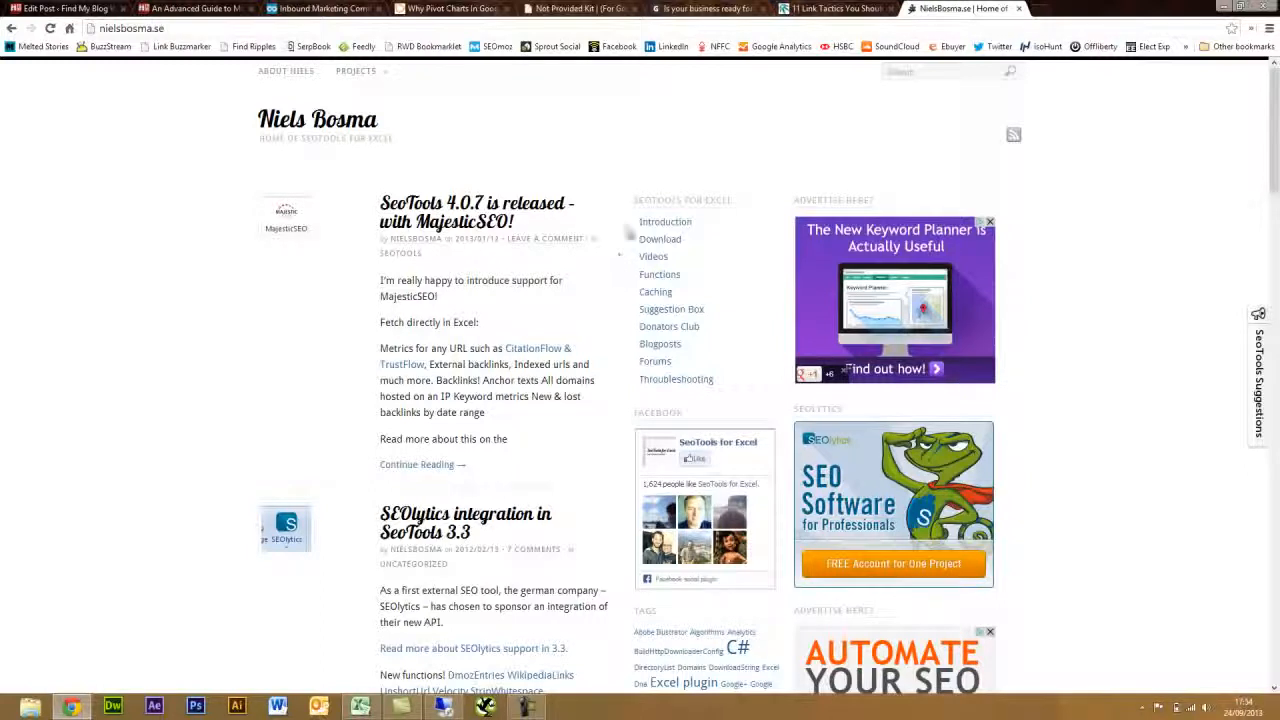
pyautogui.click(660, 241)
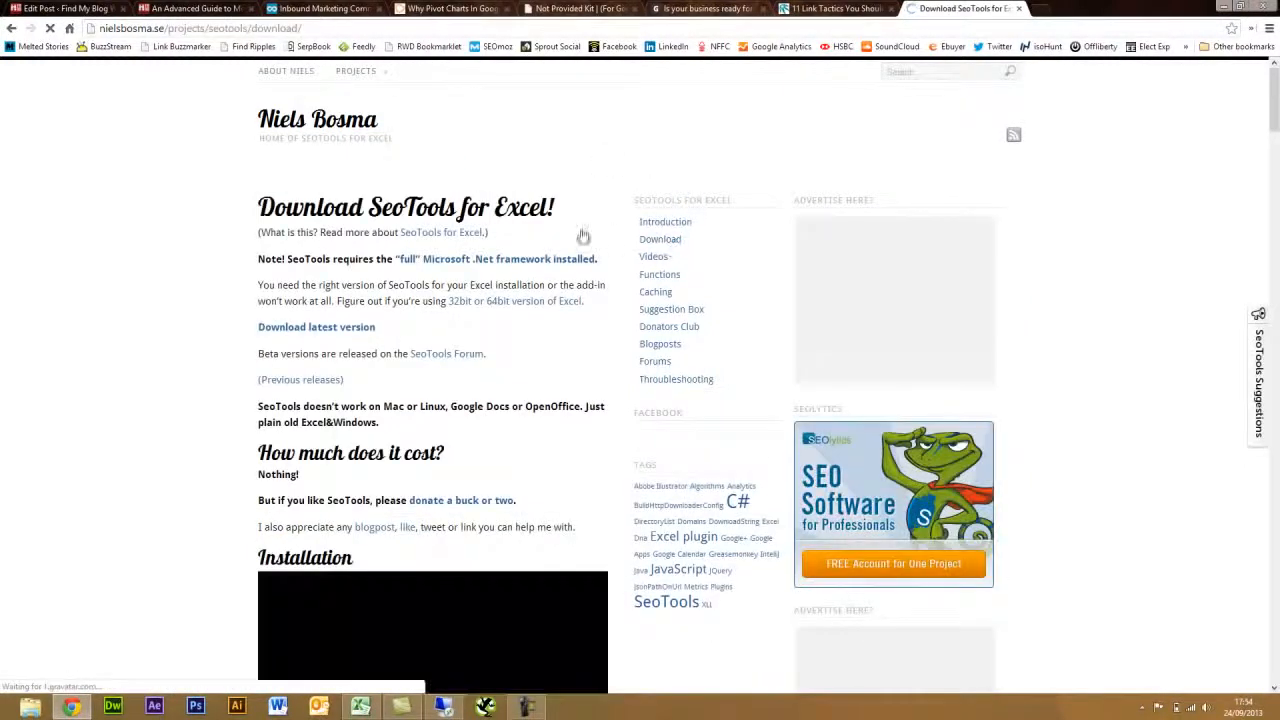
pyautogui.scroll(-8, 190, 363)
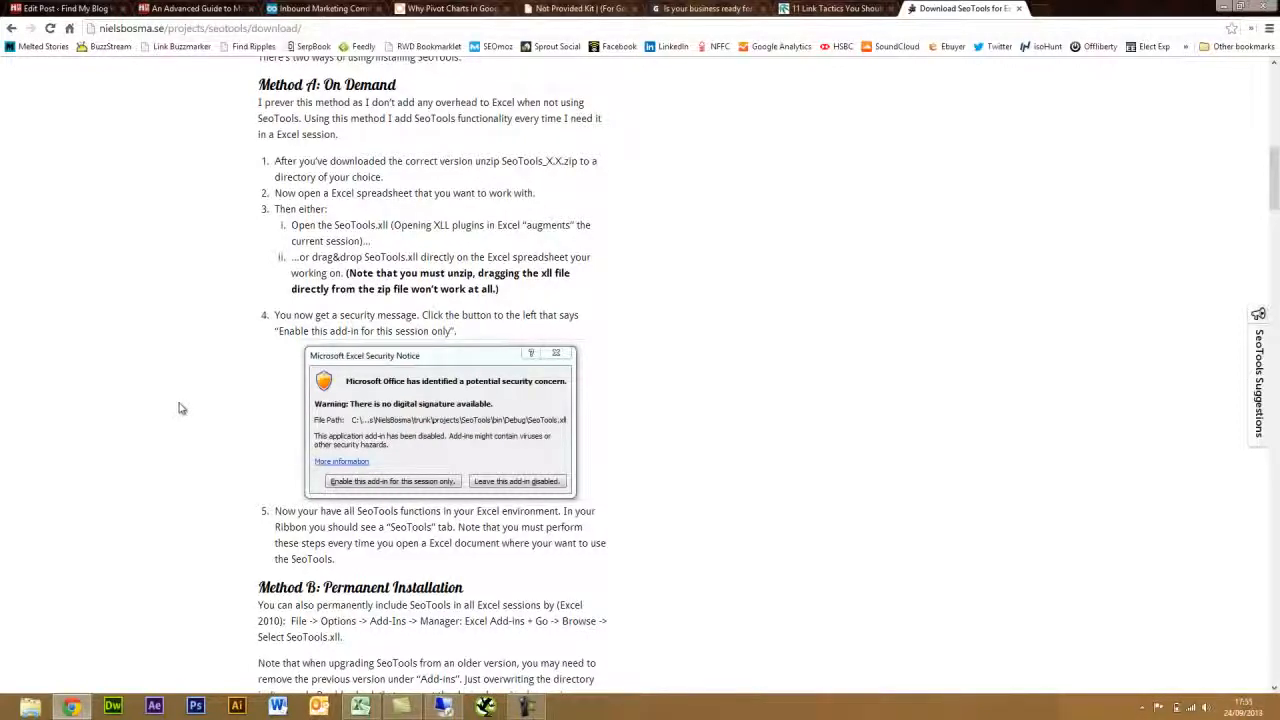
pyautogui.click(1223, 6)
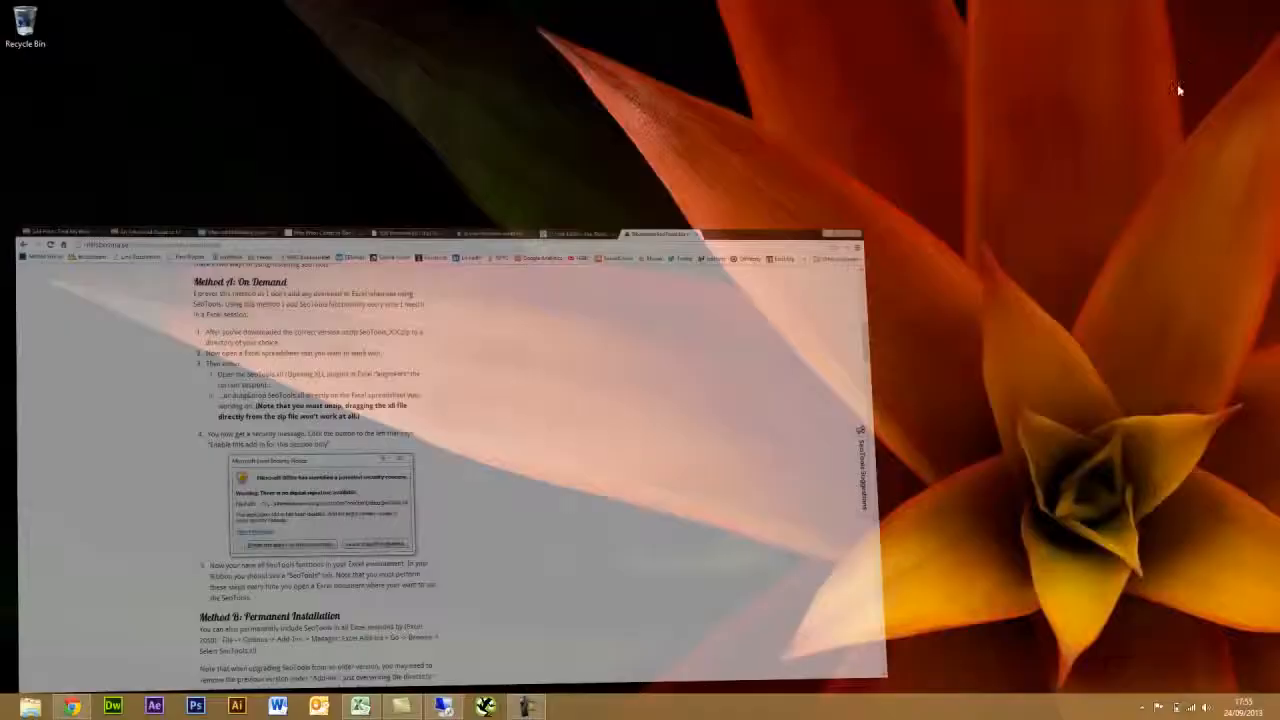
# - Restore the Book2 Excel window from the taskbar
pyautogui.click(360, 708)
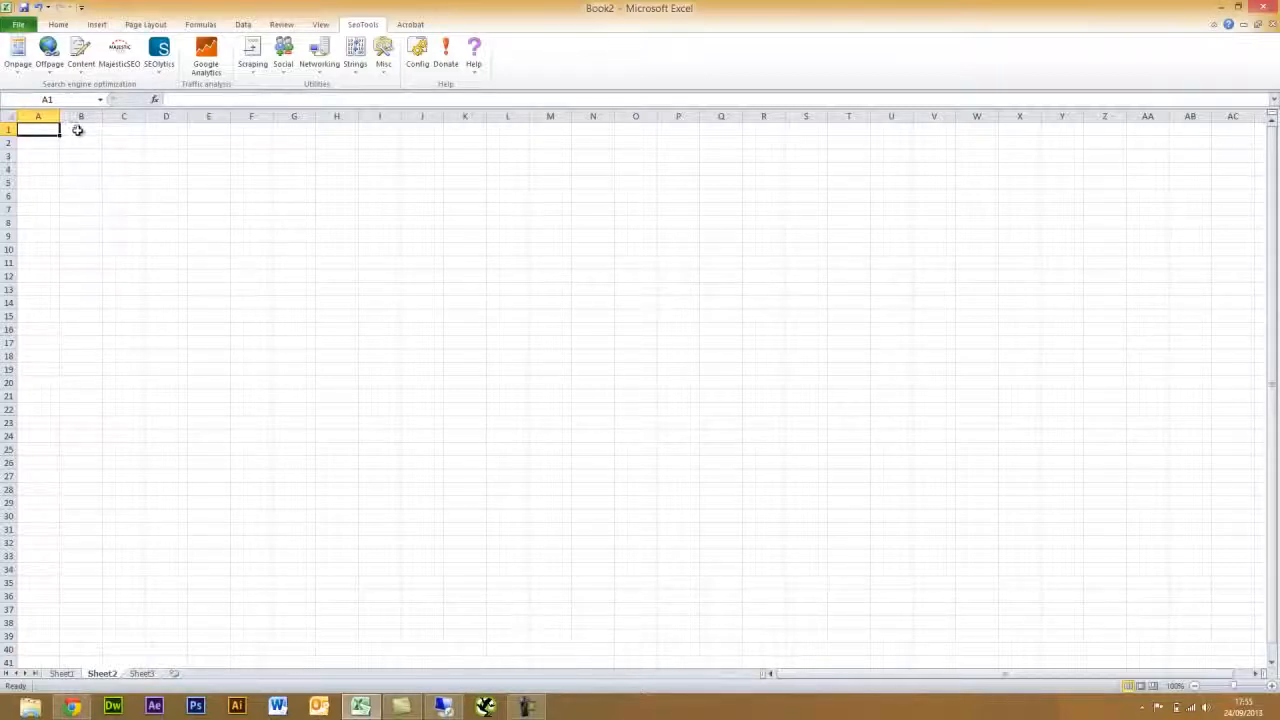
# - Browse the SeoTools Onpage functions like HtmlTitle, then the Offpage ones like GooglePageRank
pyautogui.click(19, 68)
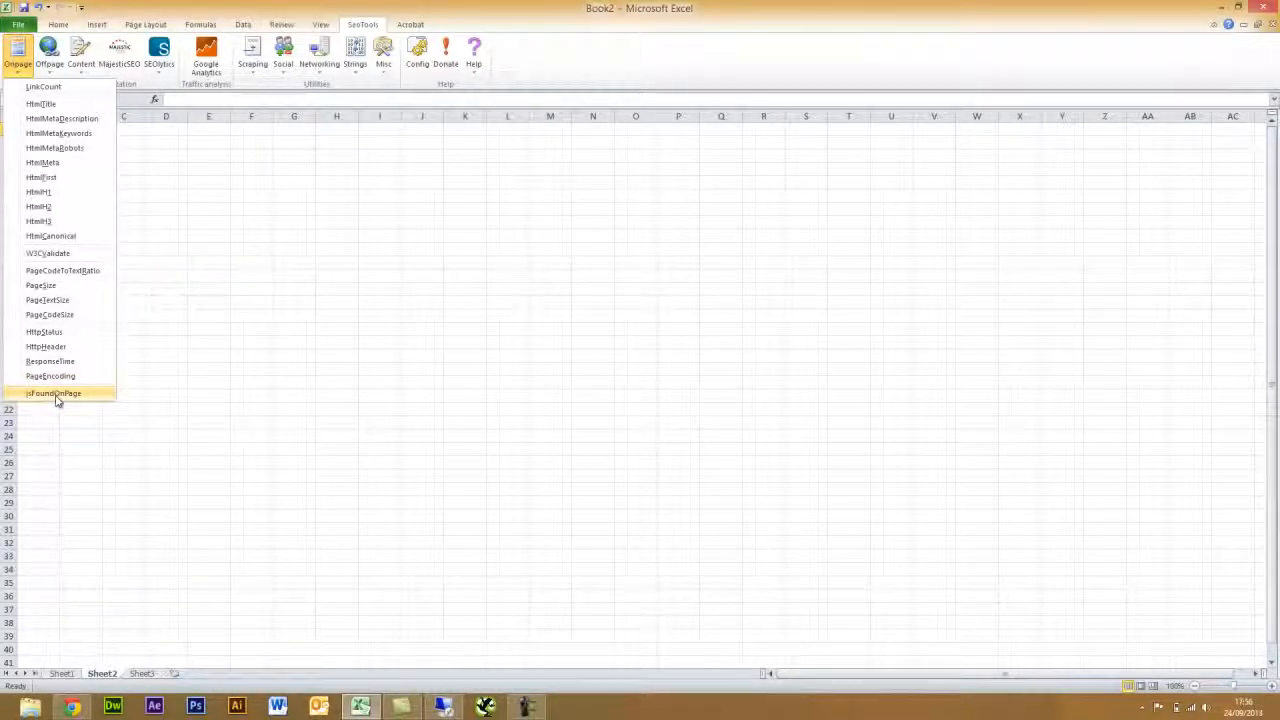
pyautogui.click(55, 70)
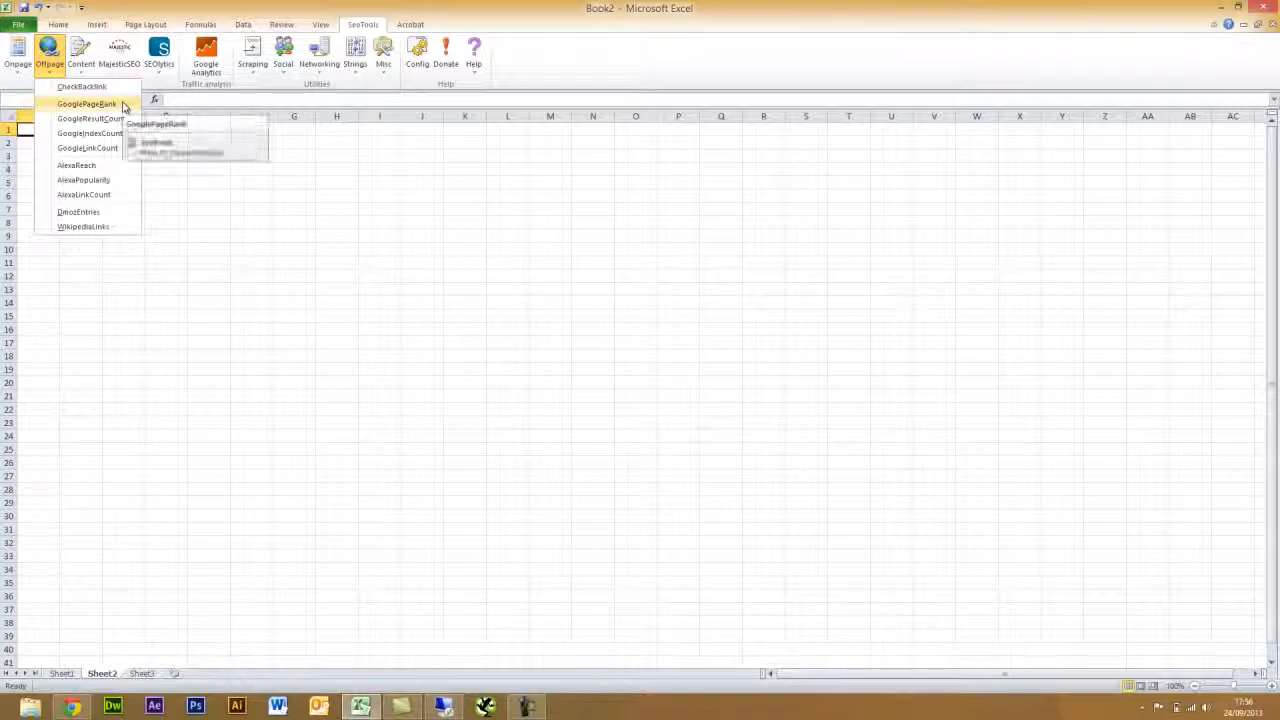
# - Browse the SeoTools Content, Scraping and Social function lists, then switch to Sheet1
pyautogui.click(81, 55)
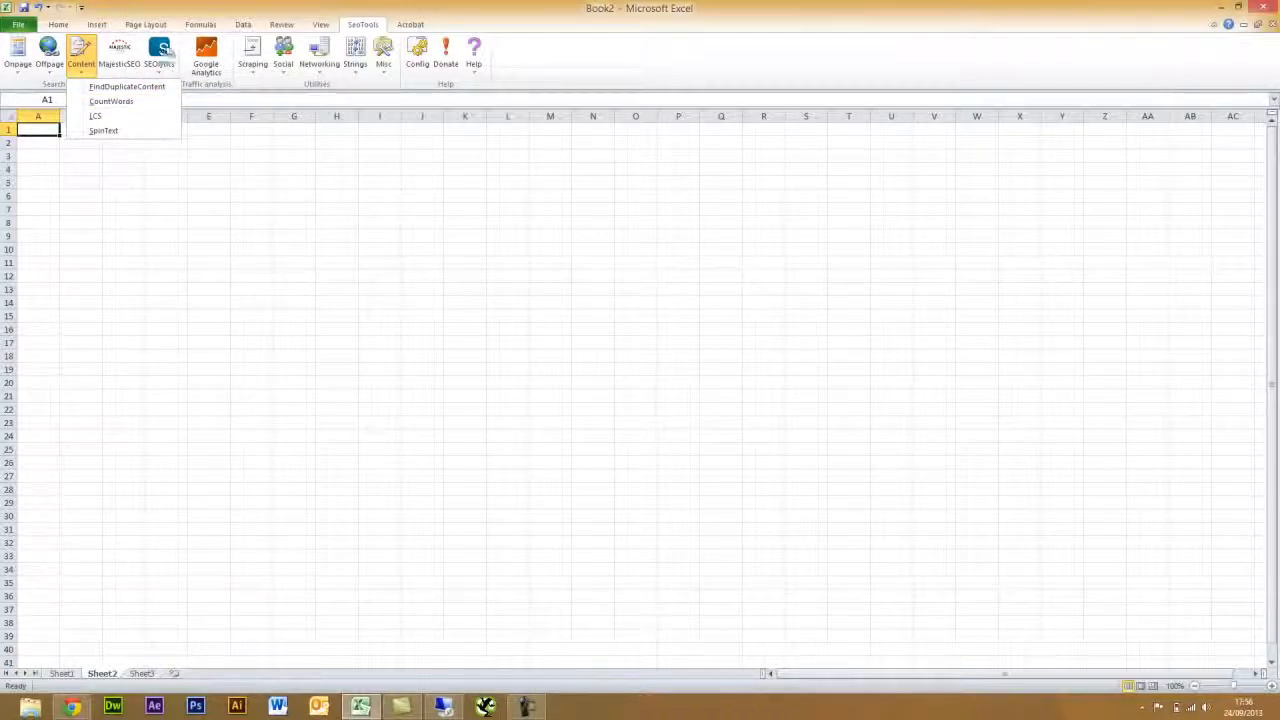
pyautogui.click(256, 68)
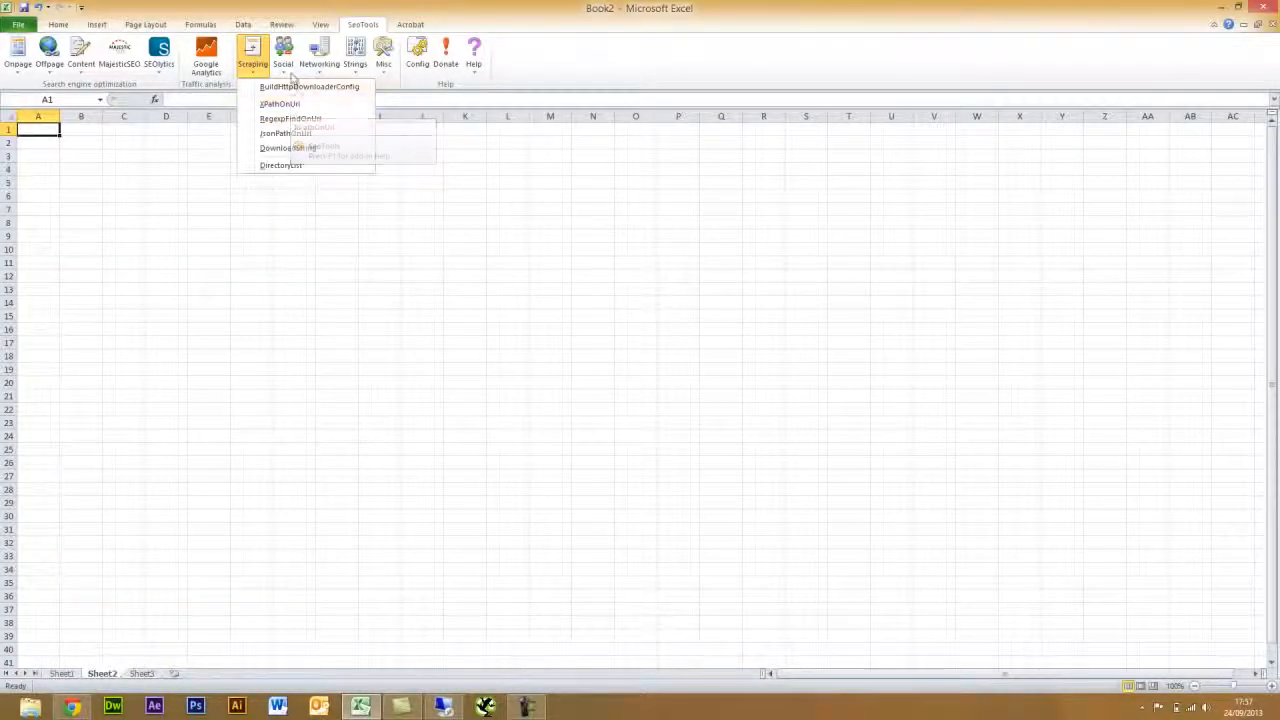
pyautogui.click(286, 64)
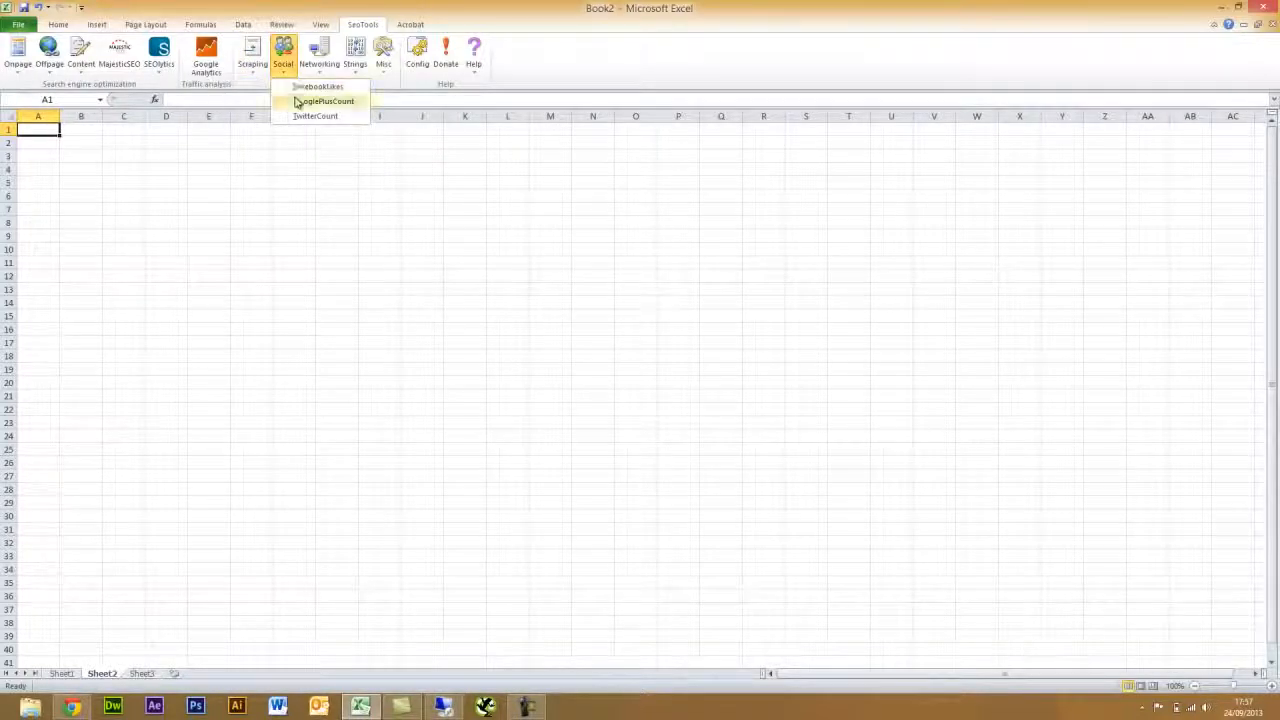
pyautogui.click(522, 67)
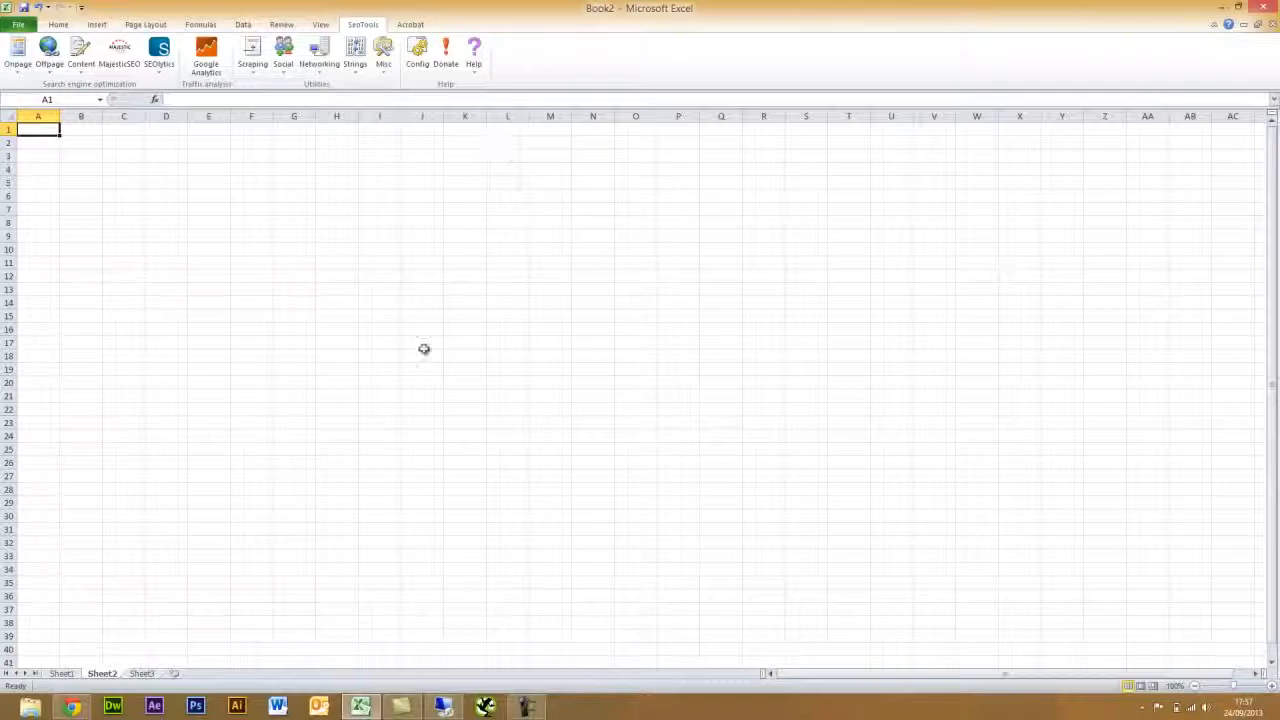
pyautogui.click(61, 674)
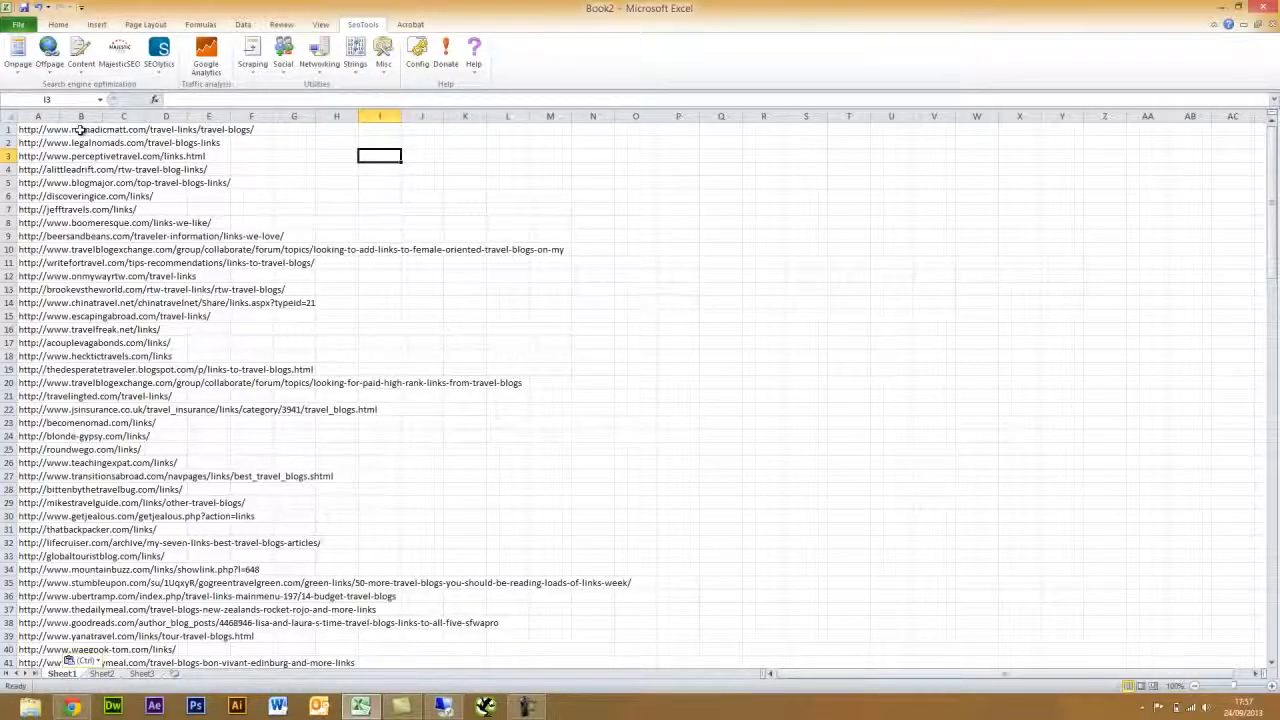
pyautogui.scroll(-11, 80, 130)
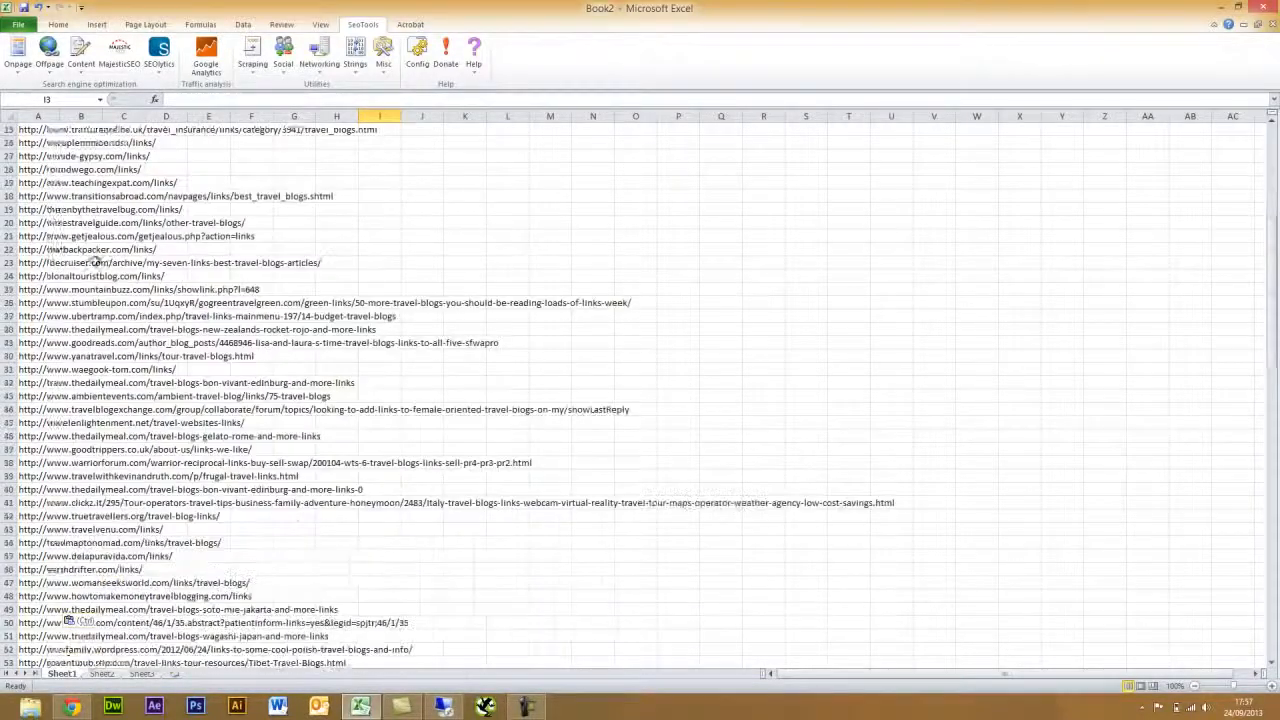
pyautogui.scroll(-8, 92, 305)
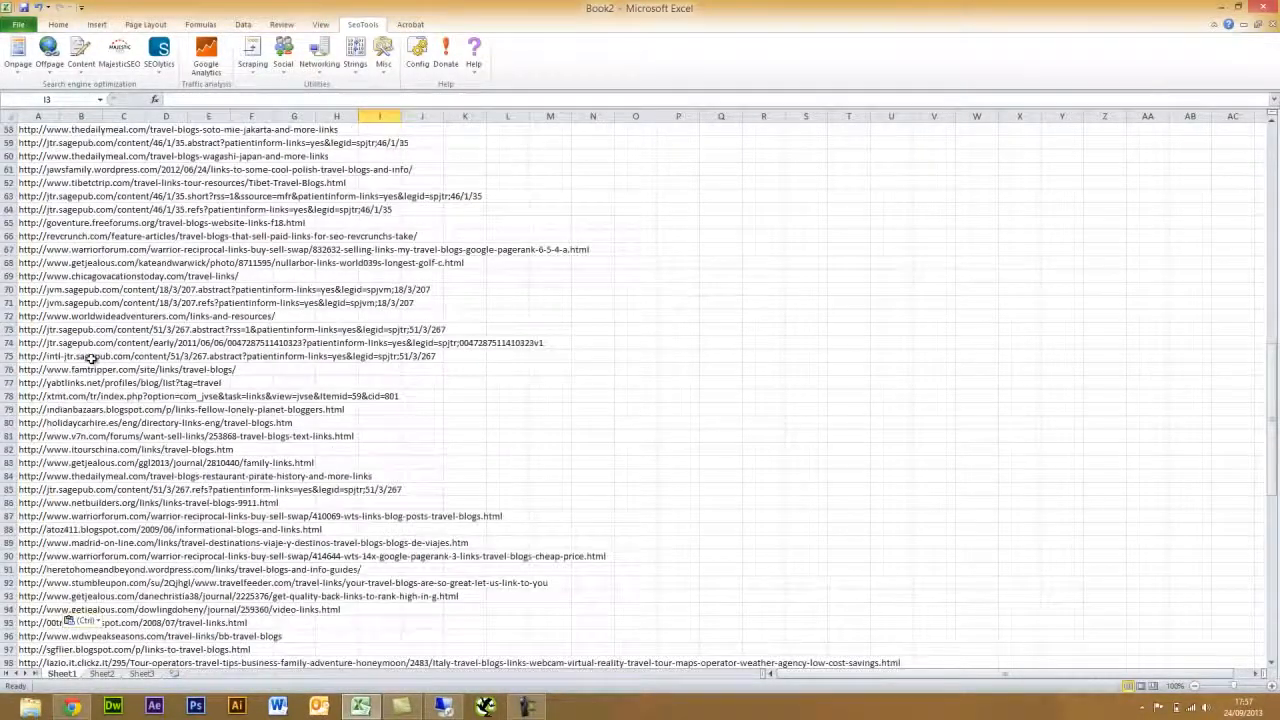
pyautogui.scroll(18, 90, 357)
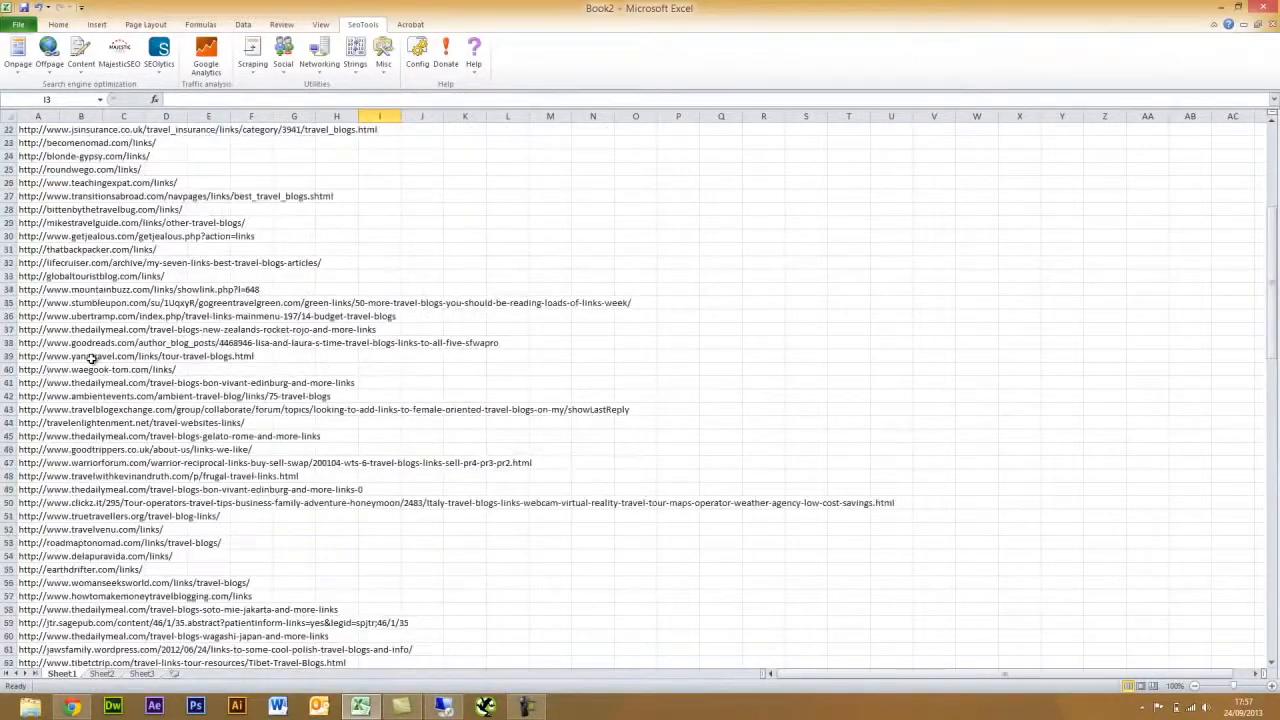
pyautogui.scroll(1, 90, 357)
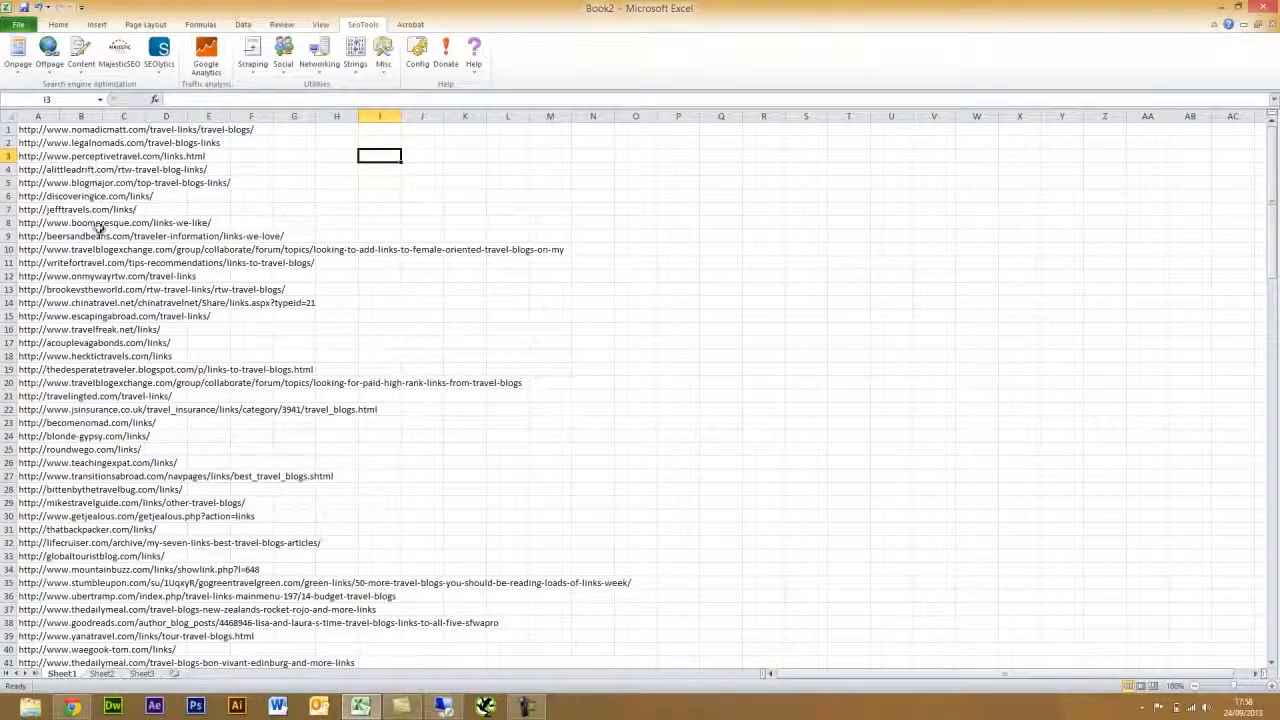
# - Open the MajesticSEO panel, log in with the account email and password, and grant access
pyautogui.click(125, 60)
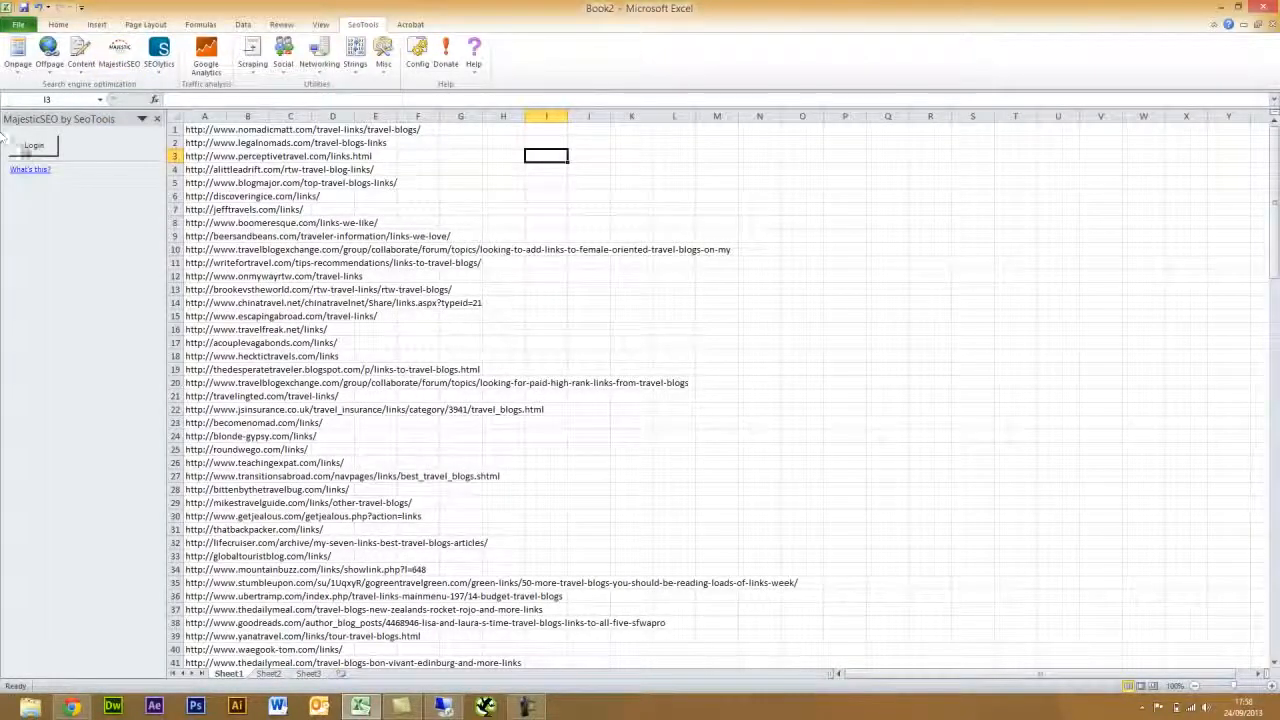
pyautogui.click(33, 146)
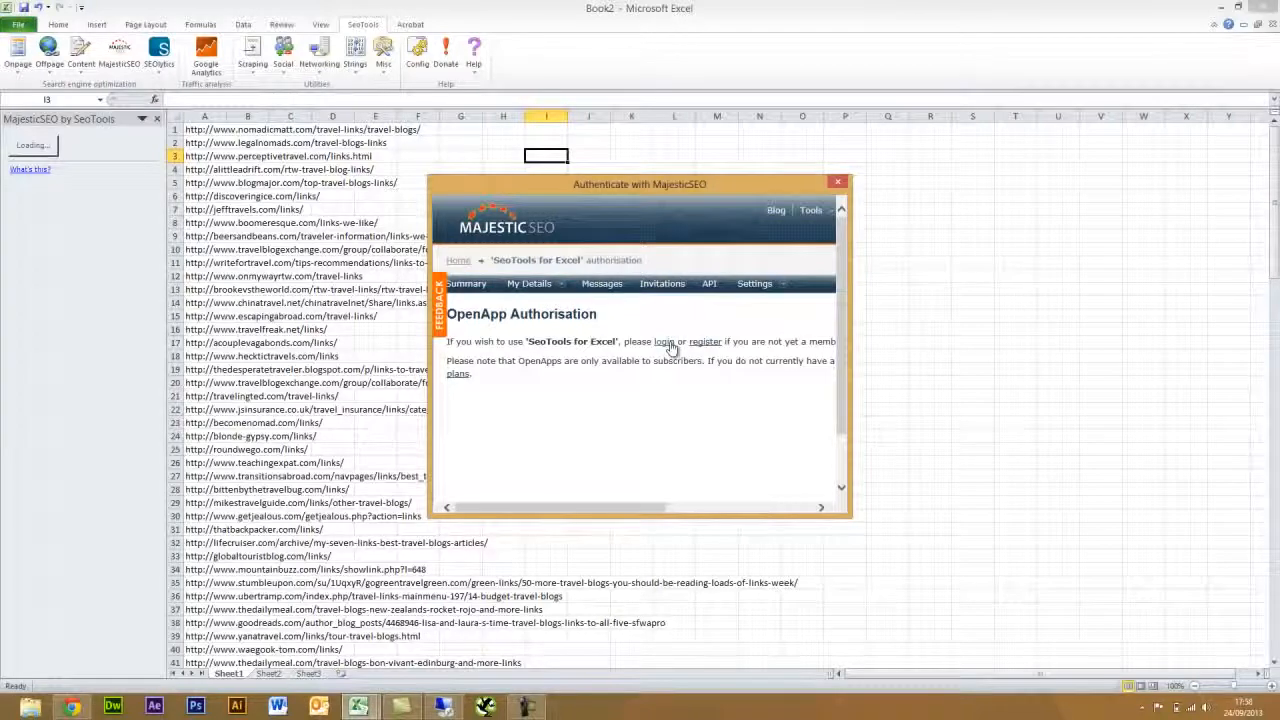
pyautogui.click(666, 342)
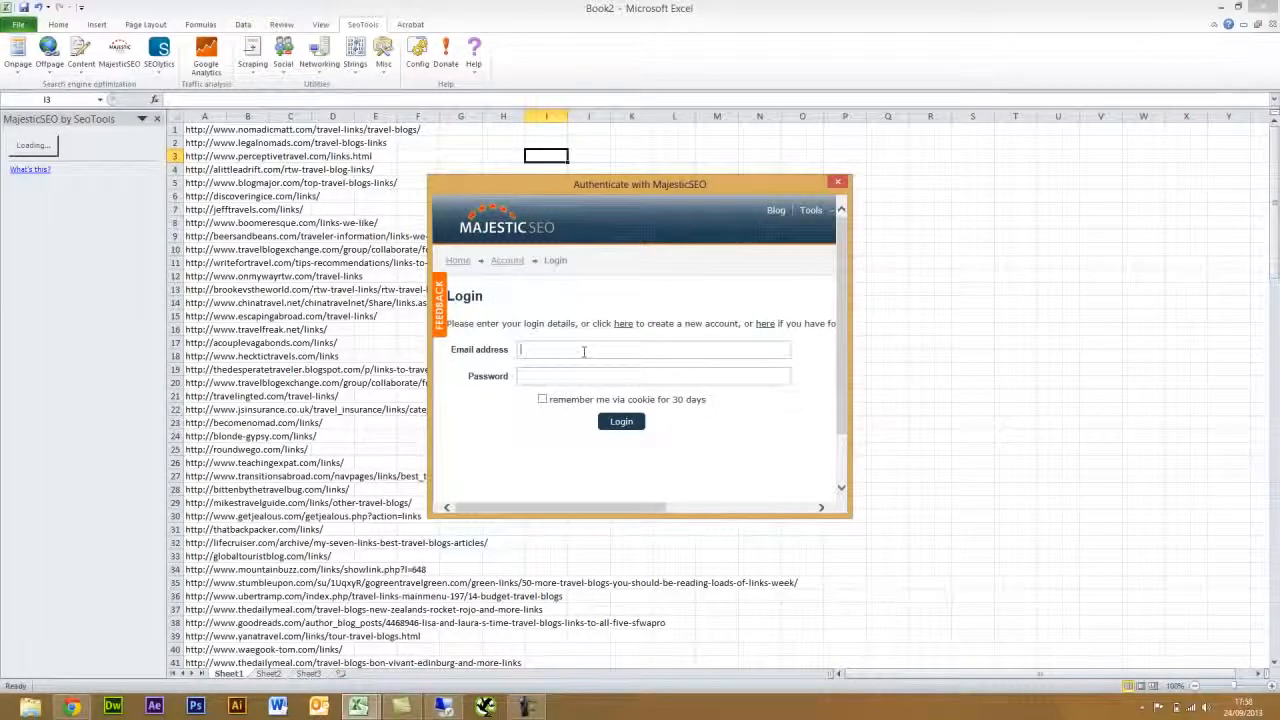
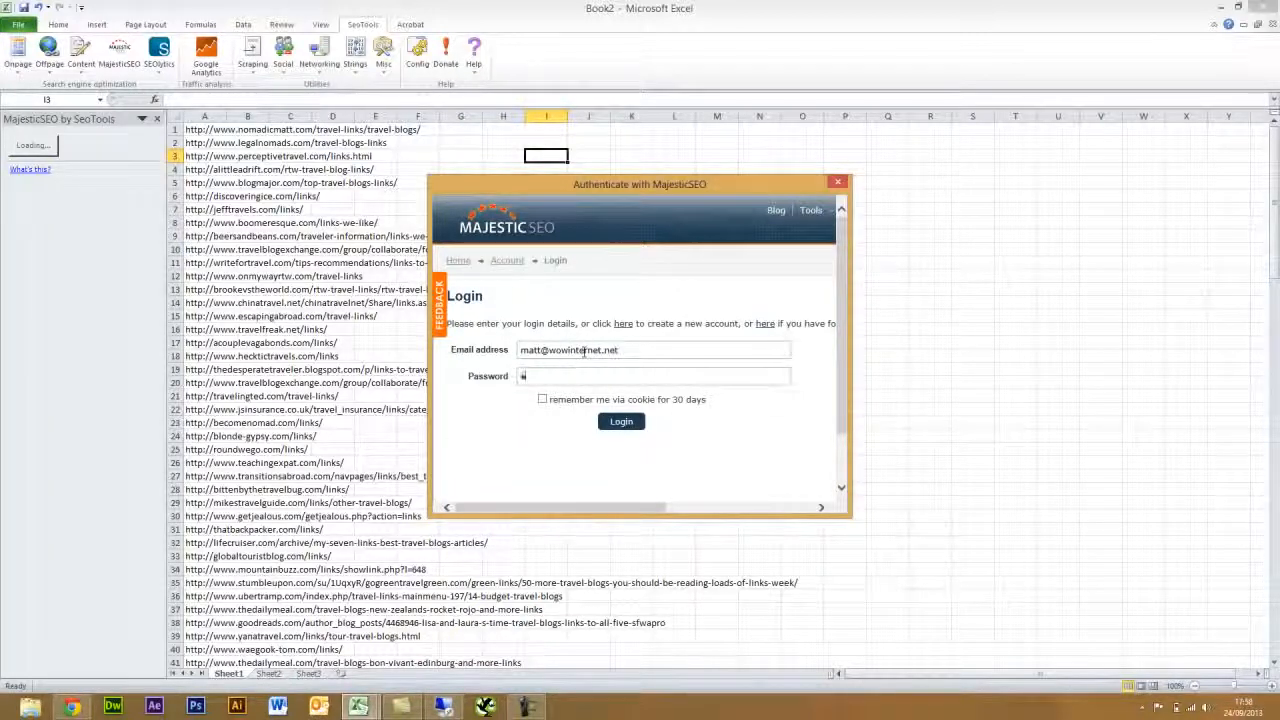
pyautogui.write('*******')
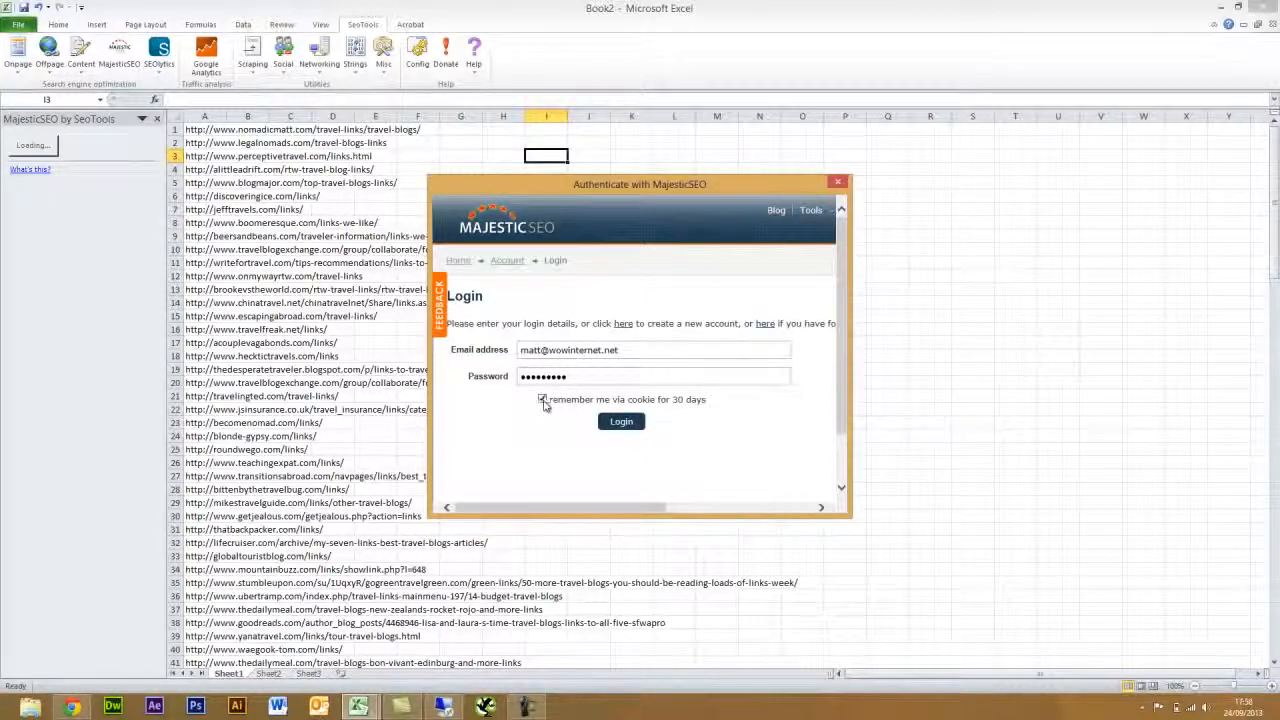
pyautogui.click(621, 421)
pyautogui.click(478, 462)
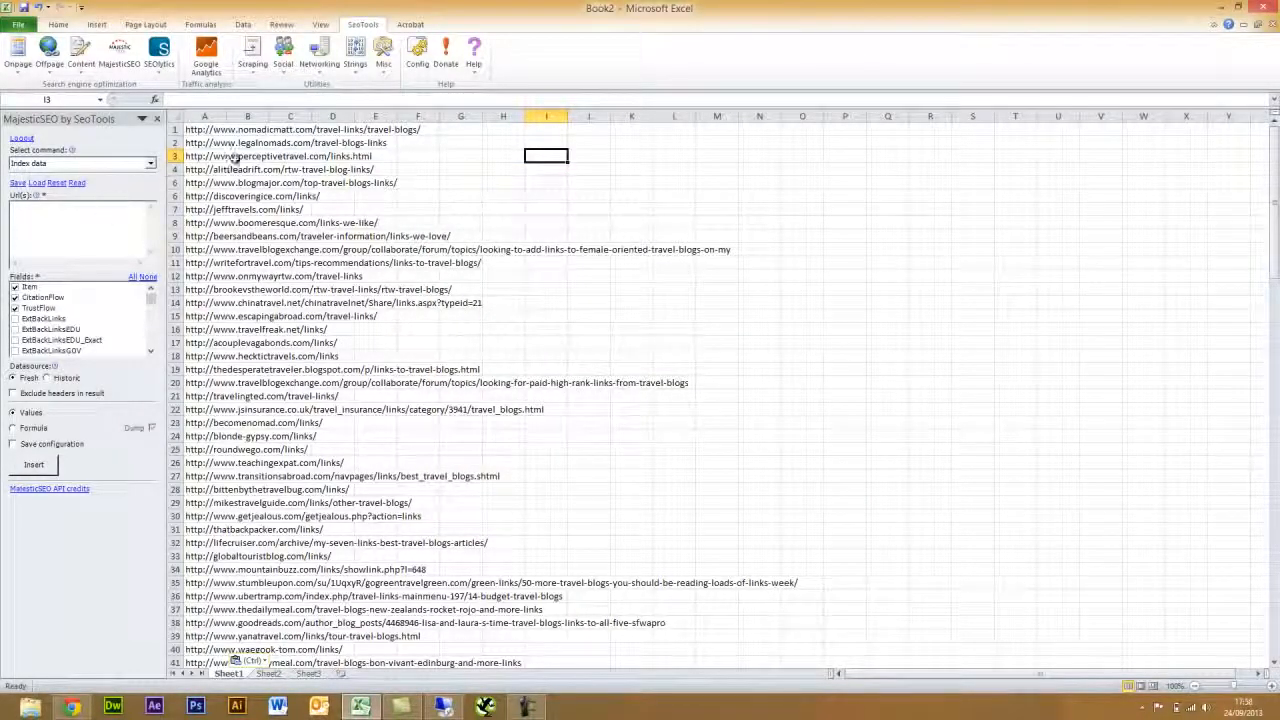
# - Delete the extra rows 51 to 139 below the URL list
pyautogui.moveTo(200, 130); pyautogui.dragTo(172, 640)
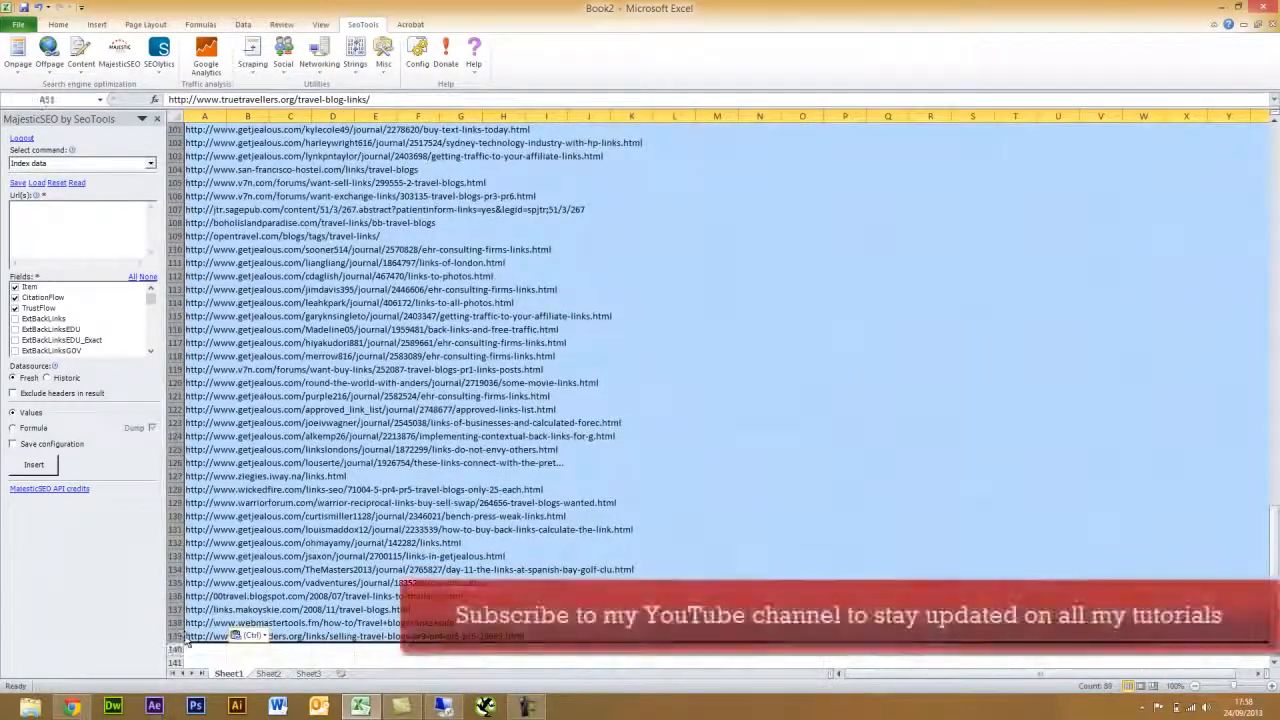
pyautogui.rightClick(174, 638)
pyautogui.click(210, 590)
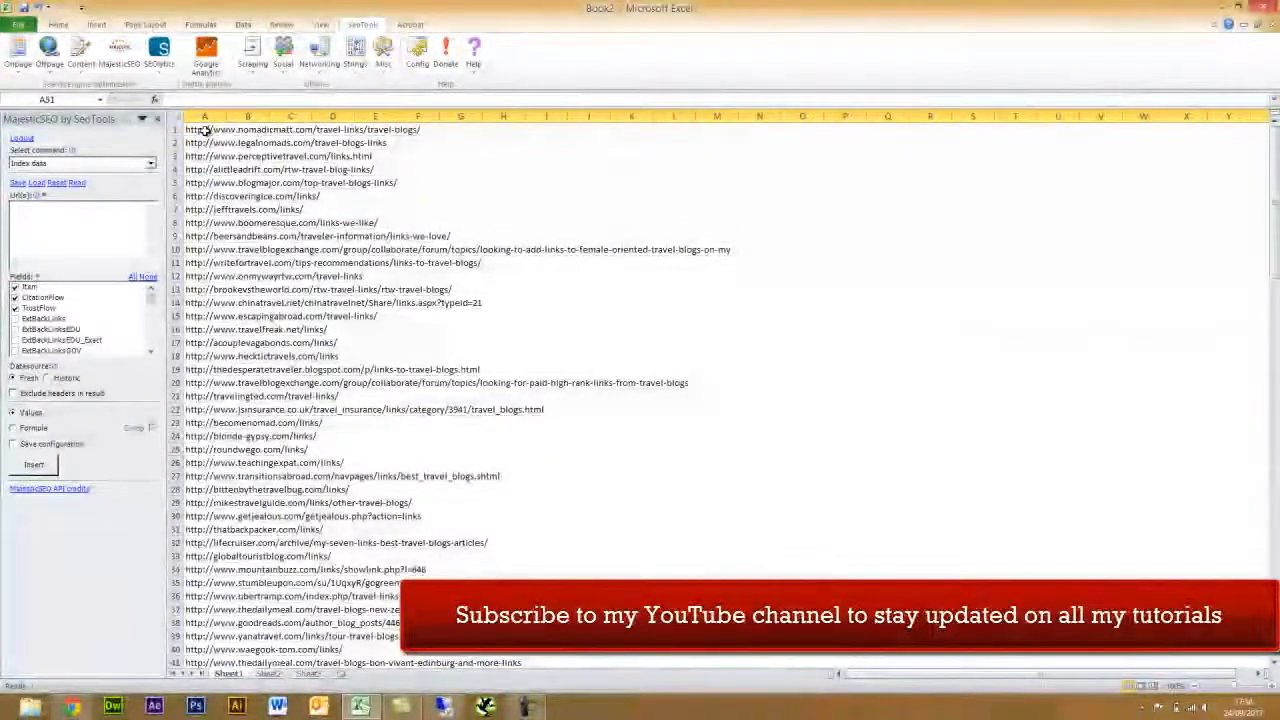
# - Copy column A's URLs into the MajesticSEO Url(s) box, removing the trailing blank line
pyautogui.moveTo(203, 131); pyautogui.dragTo(203, 636)
pyautogui.hotkey('ctrl', 'c')
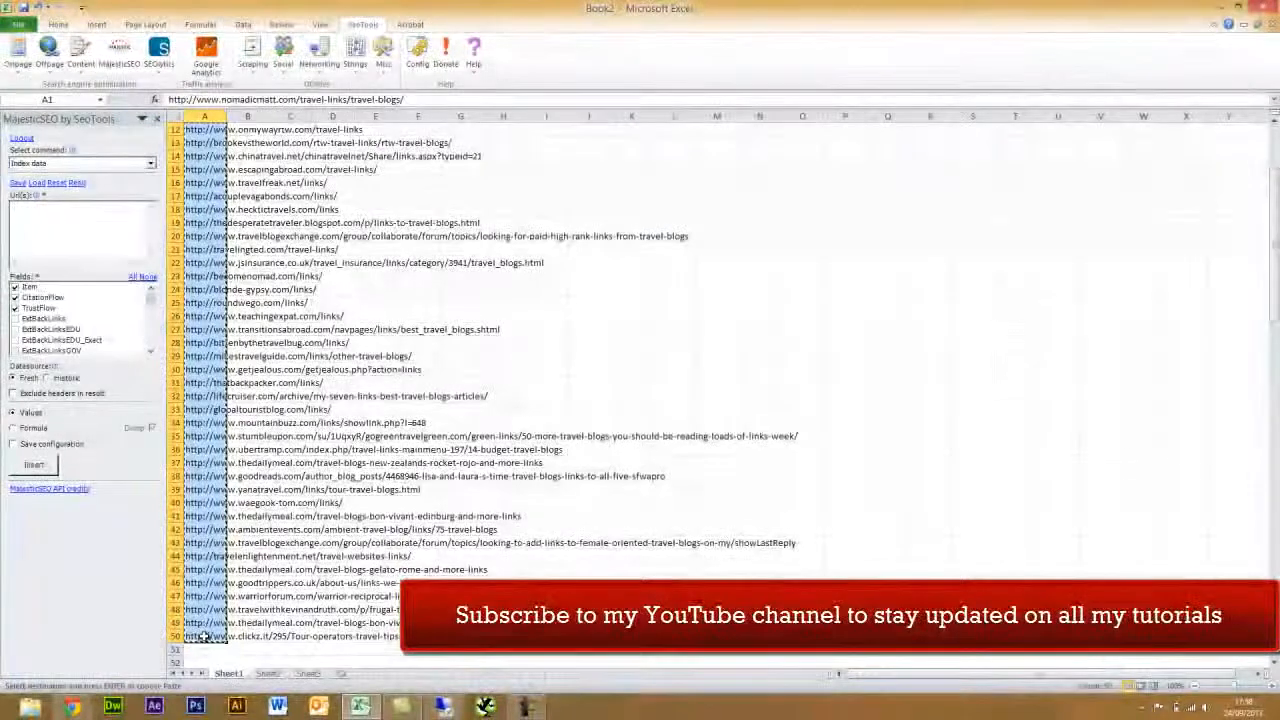
pyautogui.click(66, 216)
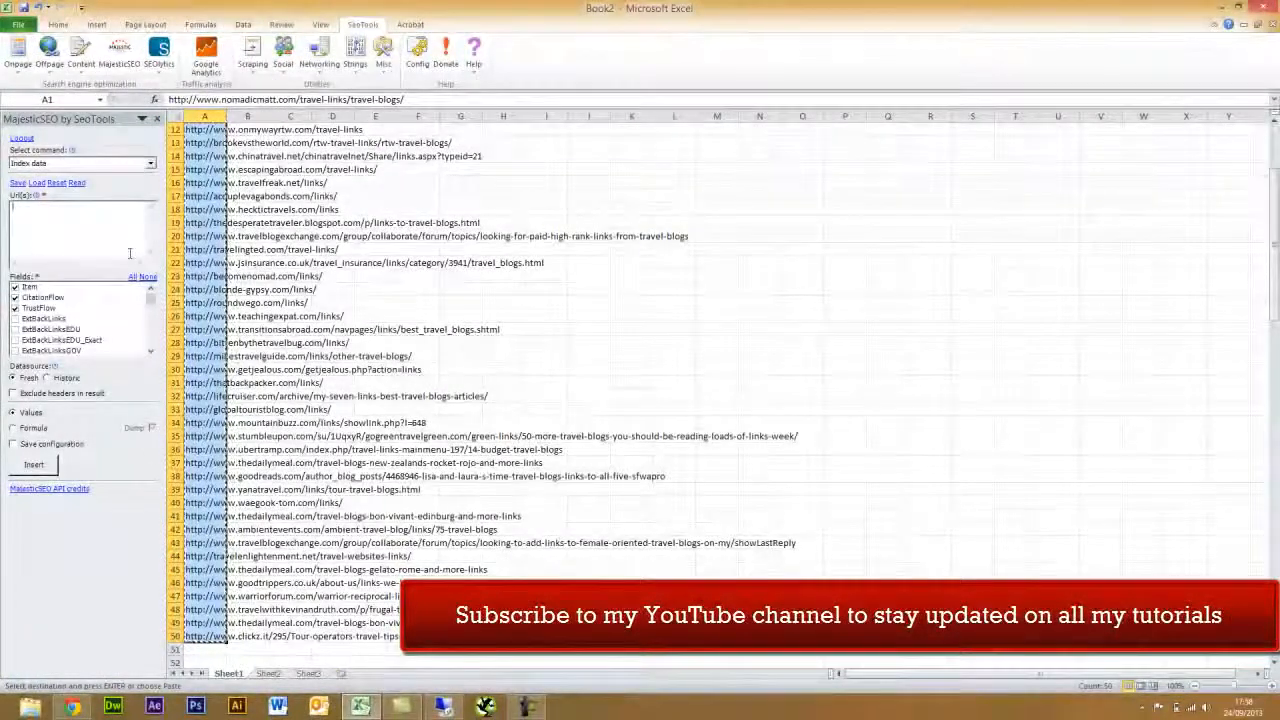
pyautogui.hotkey('ctrl', 'v')
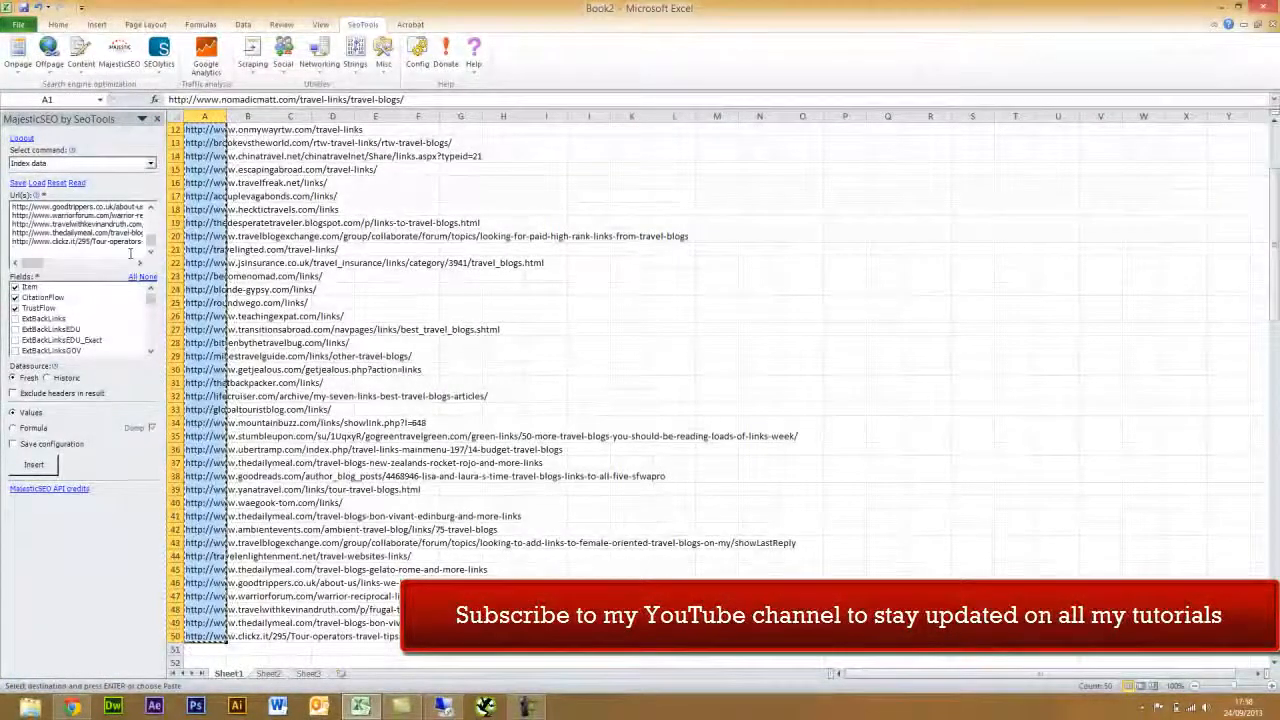
pyautogui.press('BackSpace')
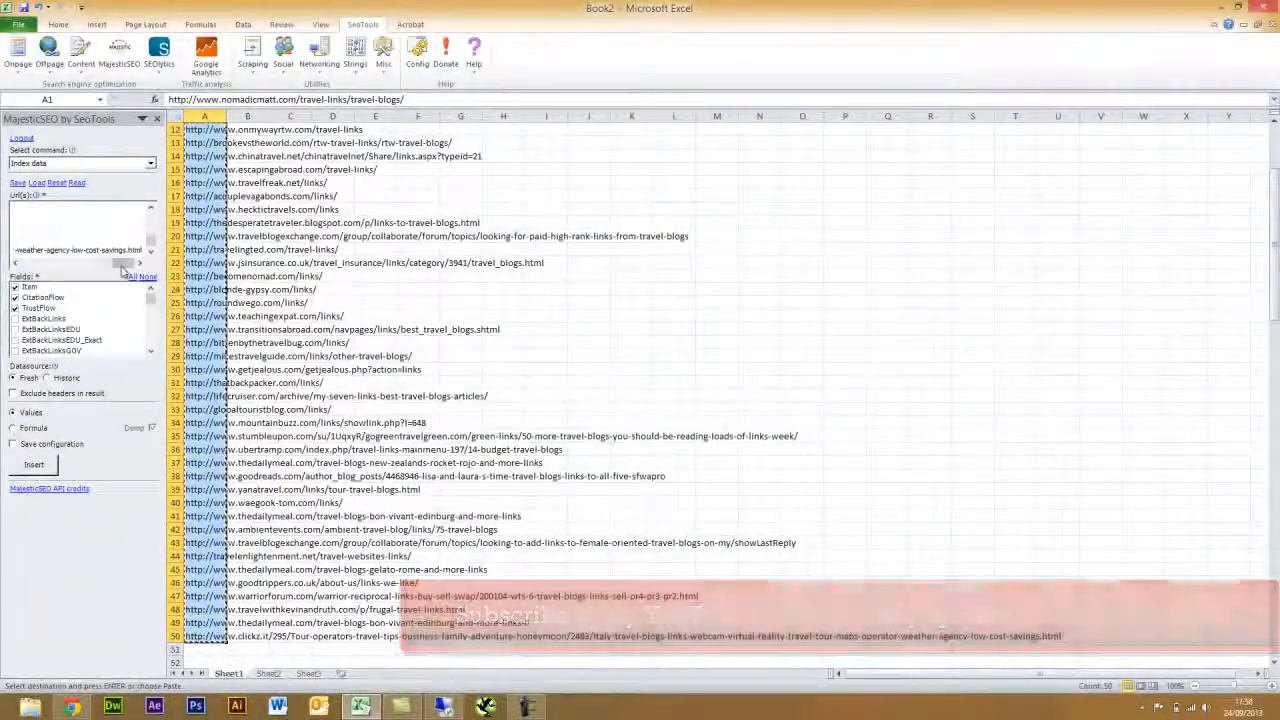
pyautogui.moveTo(122, 266); pyautogui.dragTo(32, 266)
pyautogui.click(86, 165)
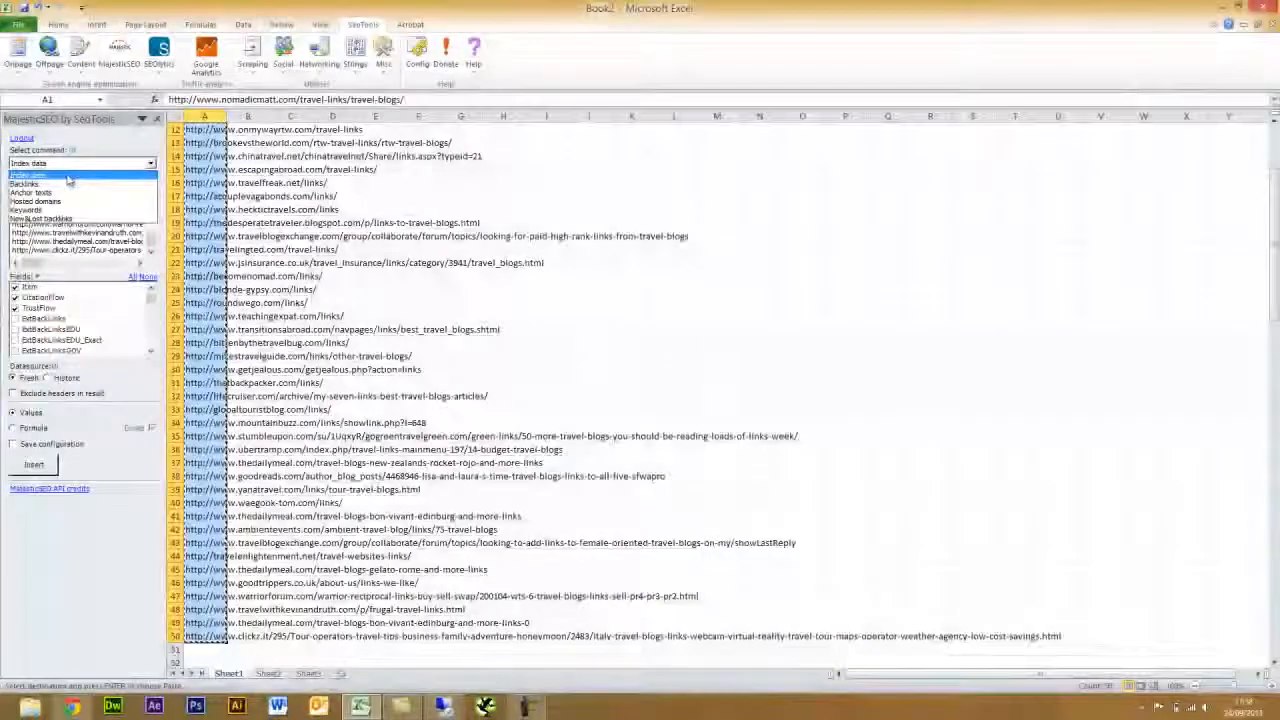
# - Choose the Index data command and paste the URLs into the Url(s) box again
pyautogui.click(68, 176)
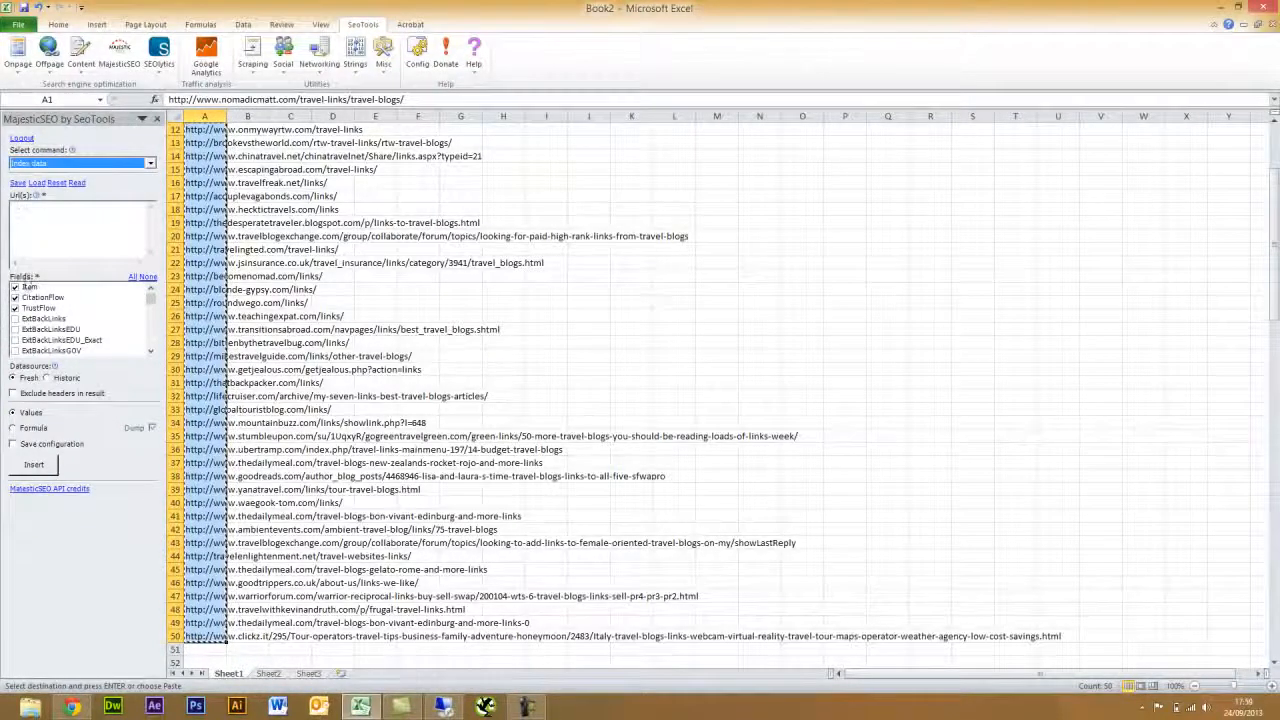
pyautogui.click(36, 224)
pyautogui.hotkey('ctrl', 'v')
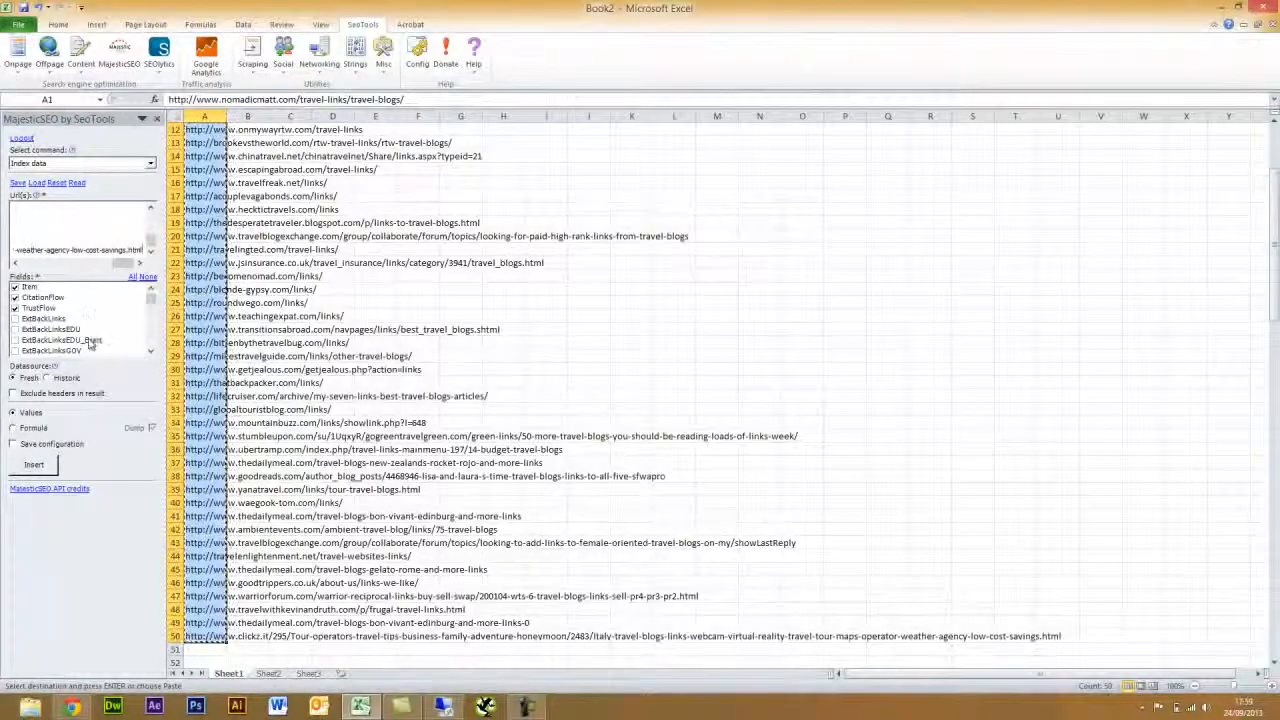
pyautogui.moveTo(124, 265); pyautogui.dragTo(40, 265)
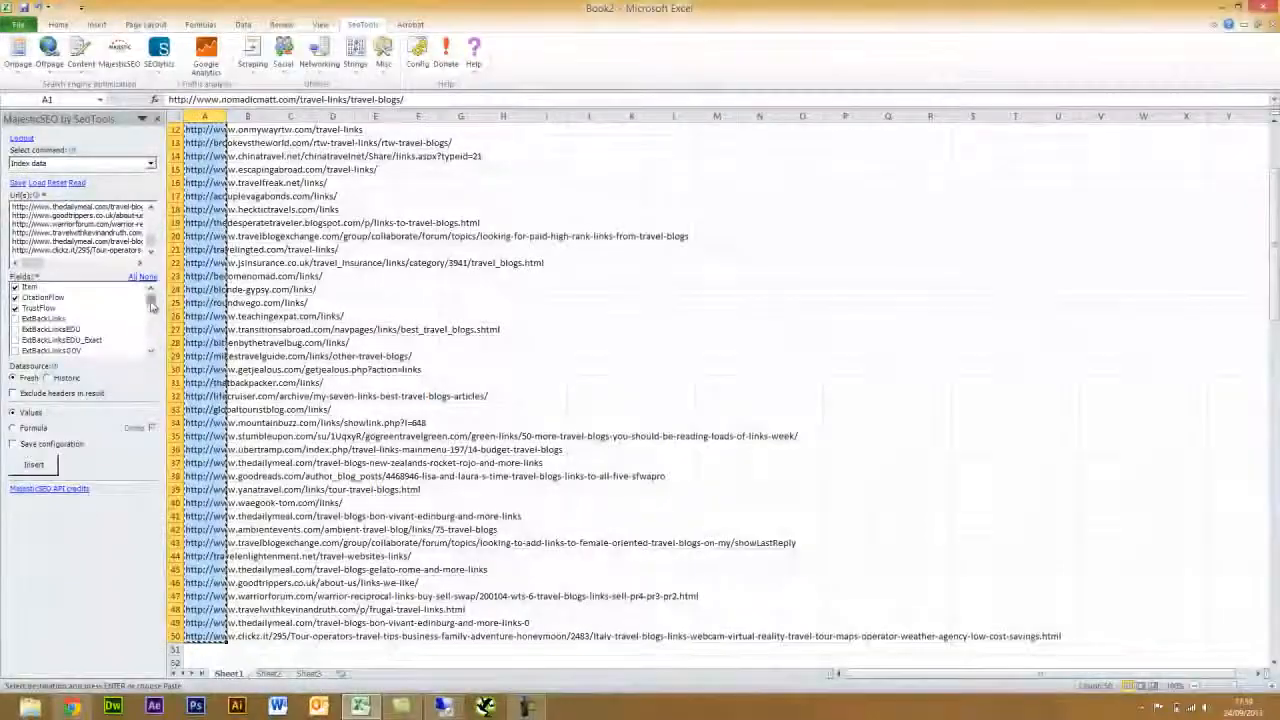
pyautogui.moveTo(150, 298)
pyautogui.mouseDown()
pyautogui.moveTo(150, 348)
pyautogui.moveTo(153, 296)
pyautogui.mouseUp()
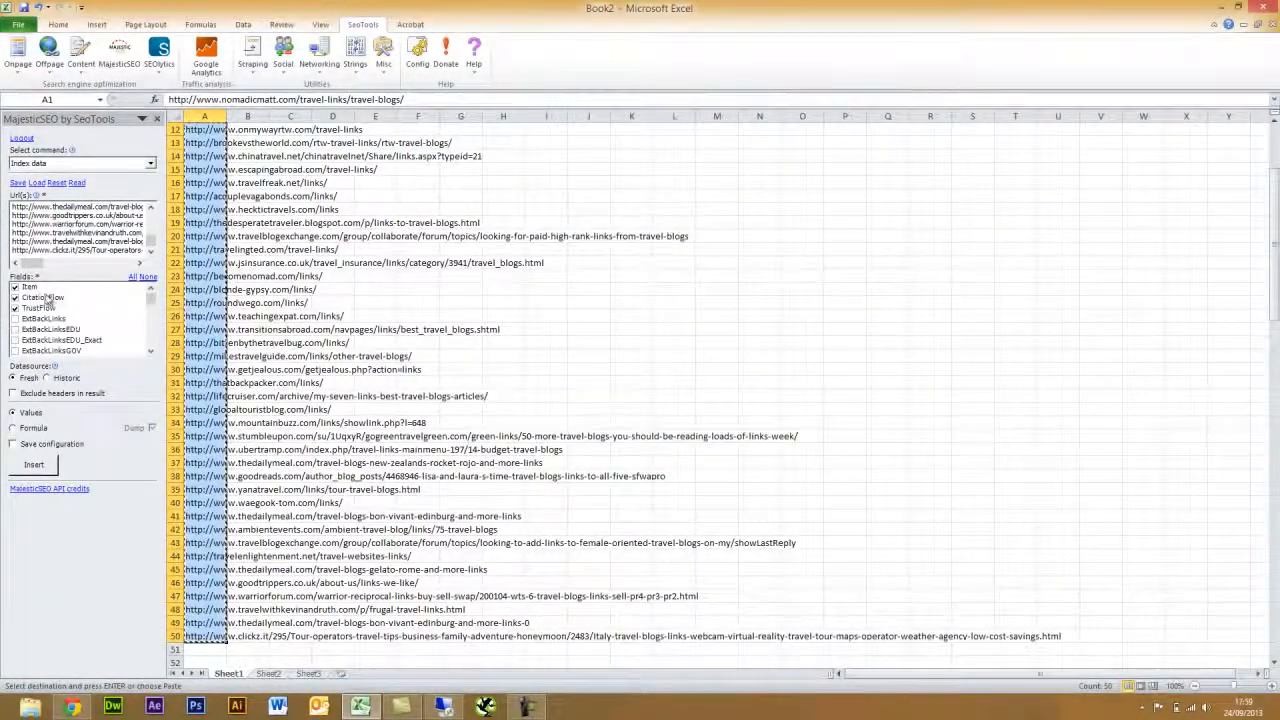
pyautogui.click(86, 163)
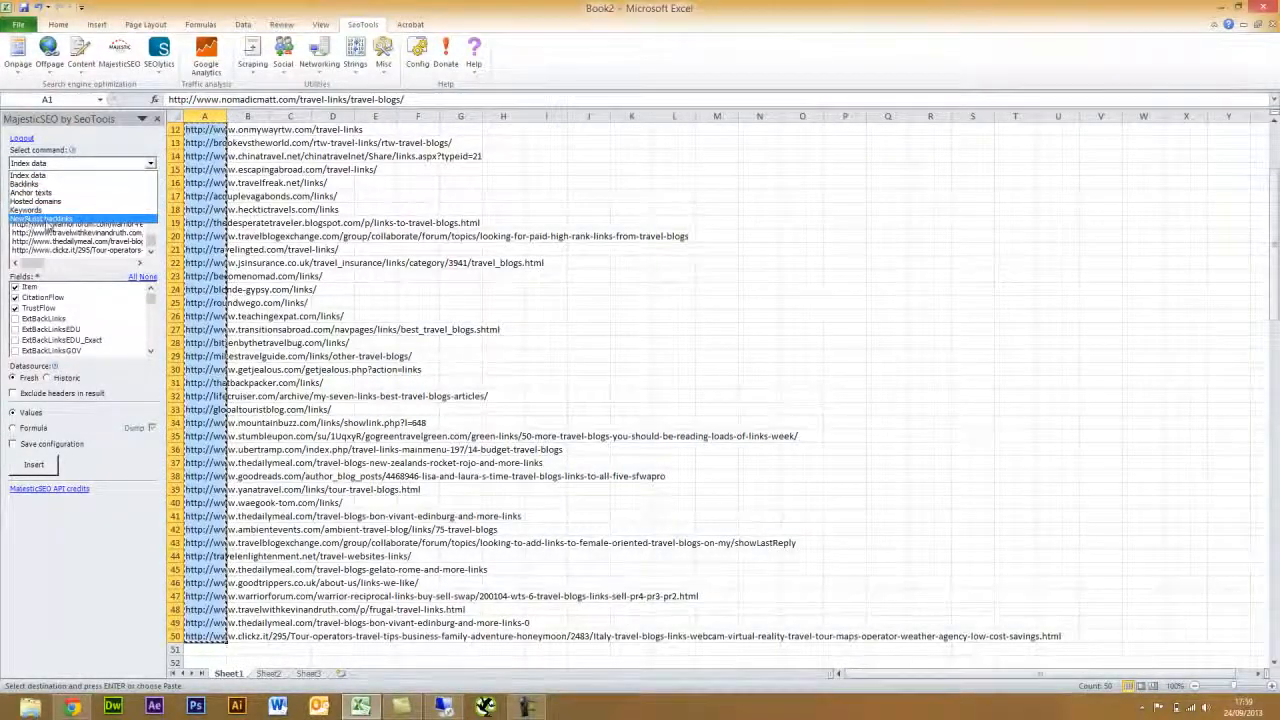
pyautogui.click(116, 168)
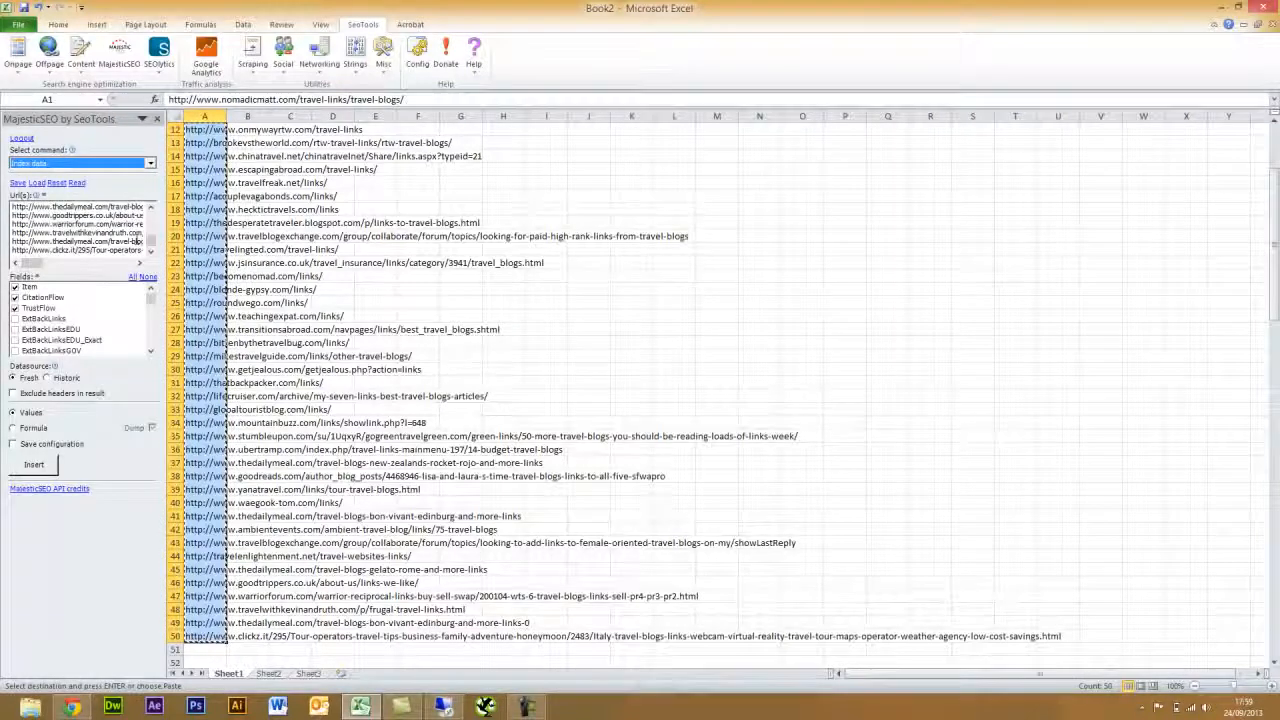
# - Drop the Item field, add ExtBackLinks, exclude headers, and pick cell B1 as destination
pyautogui.click(15, 288)
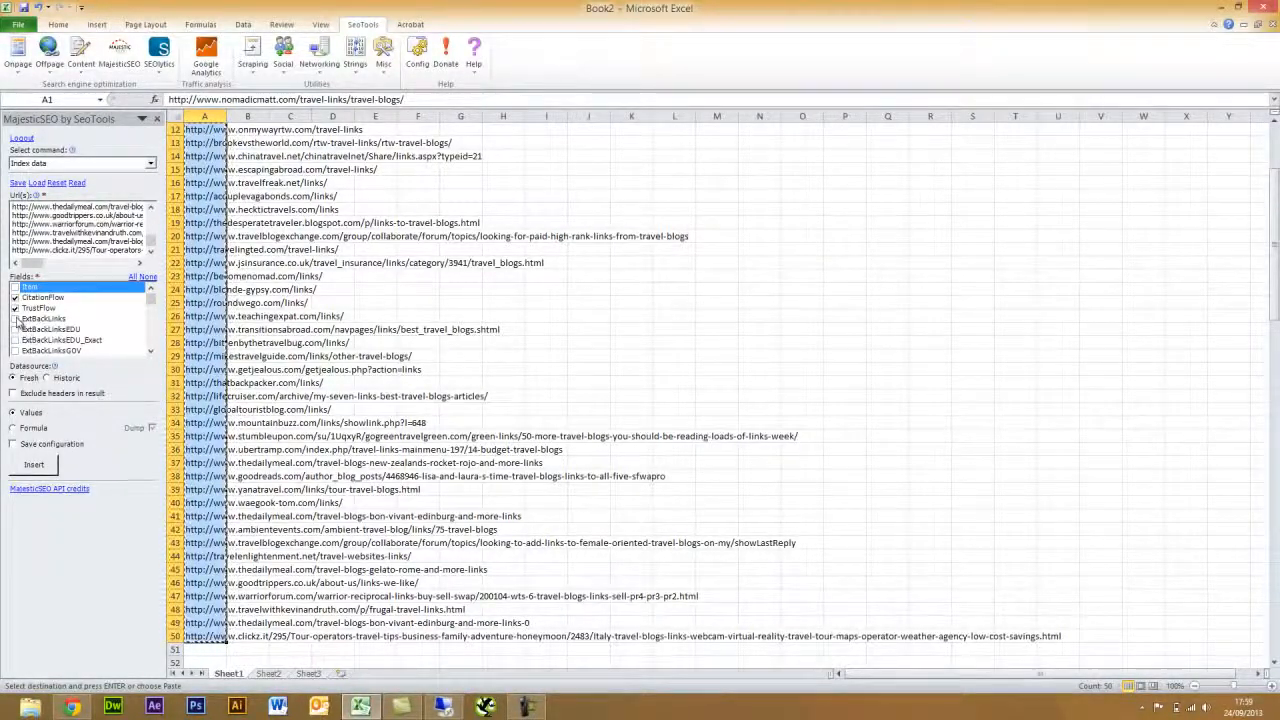
pyautogui.click(15, 318)
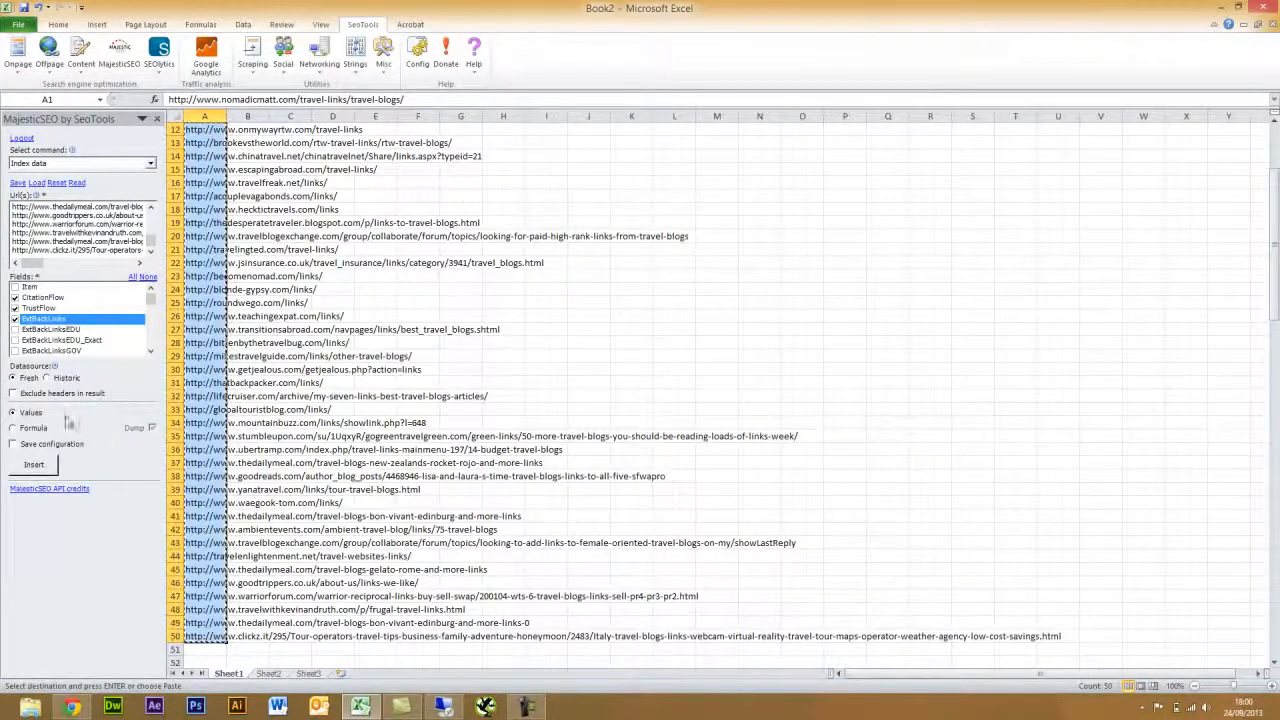
pyautogui.click(13, 393)
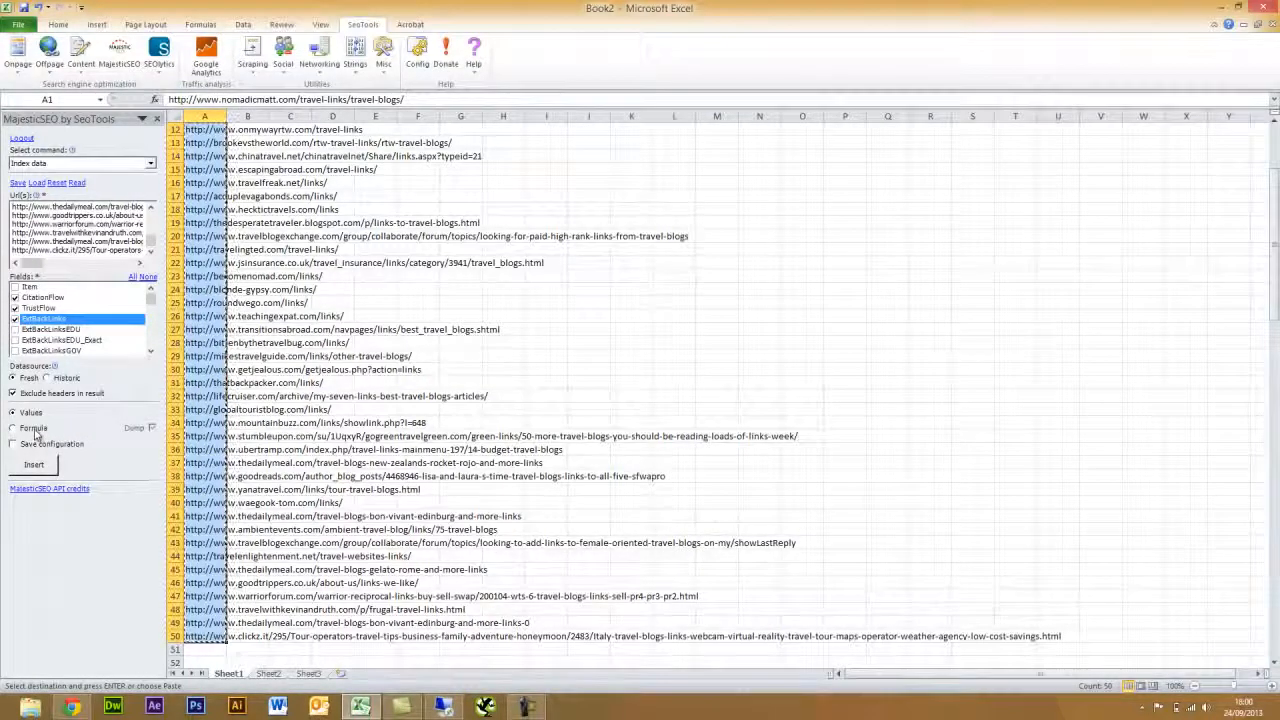
pyautogui.click(290, 221)
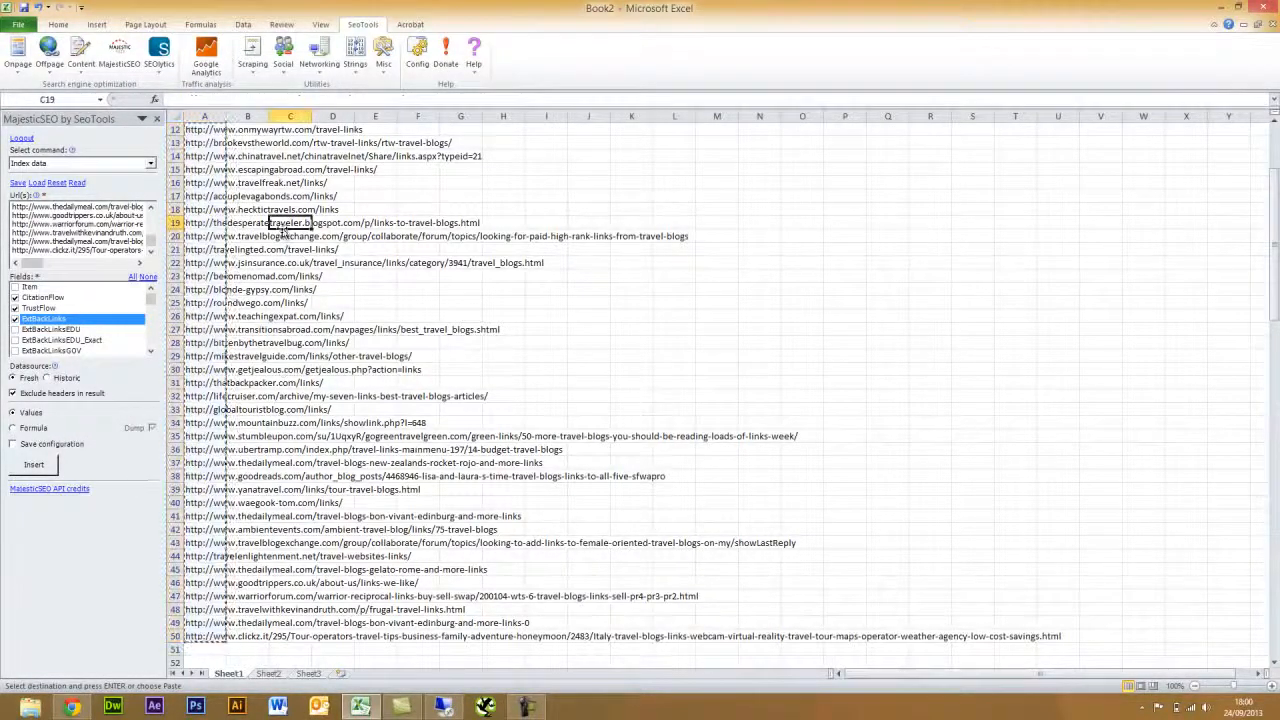
pyautogui.scroll(4, 285, 218)
pyautogui.click(252, 131)
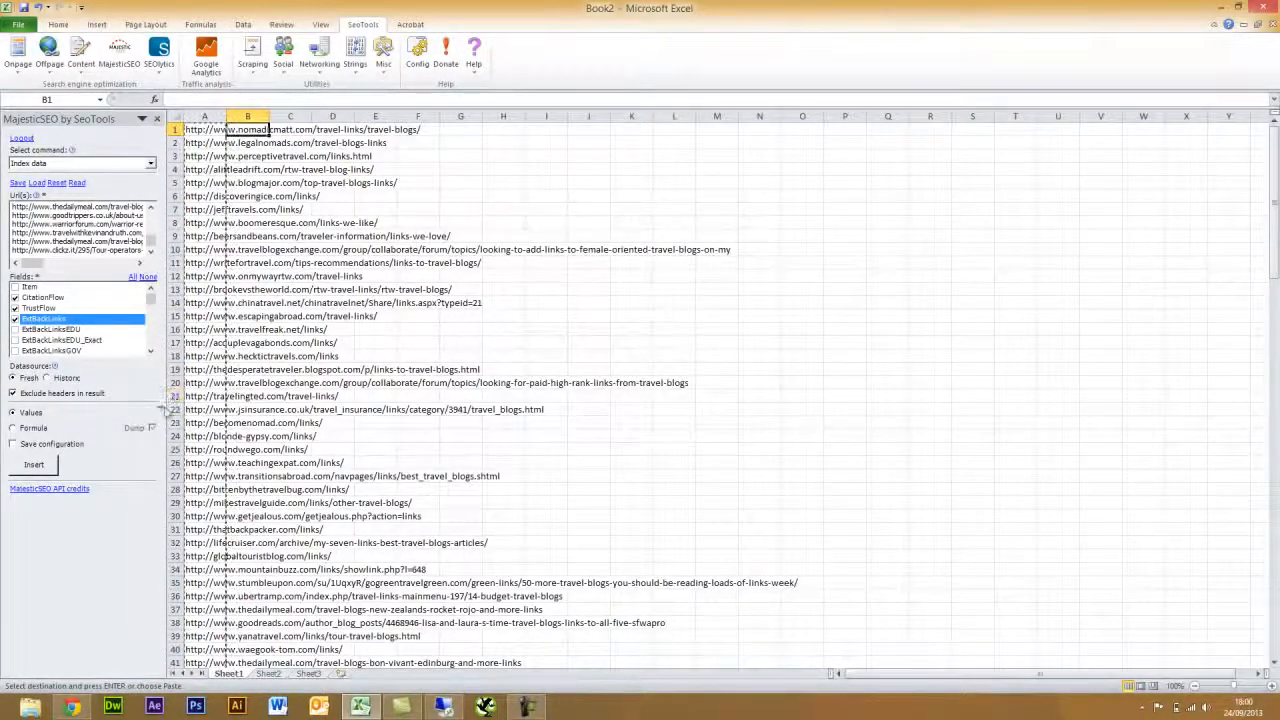
# - Insert an empty row above the first URL
pyautogui.click(174, 130)
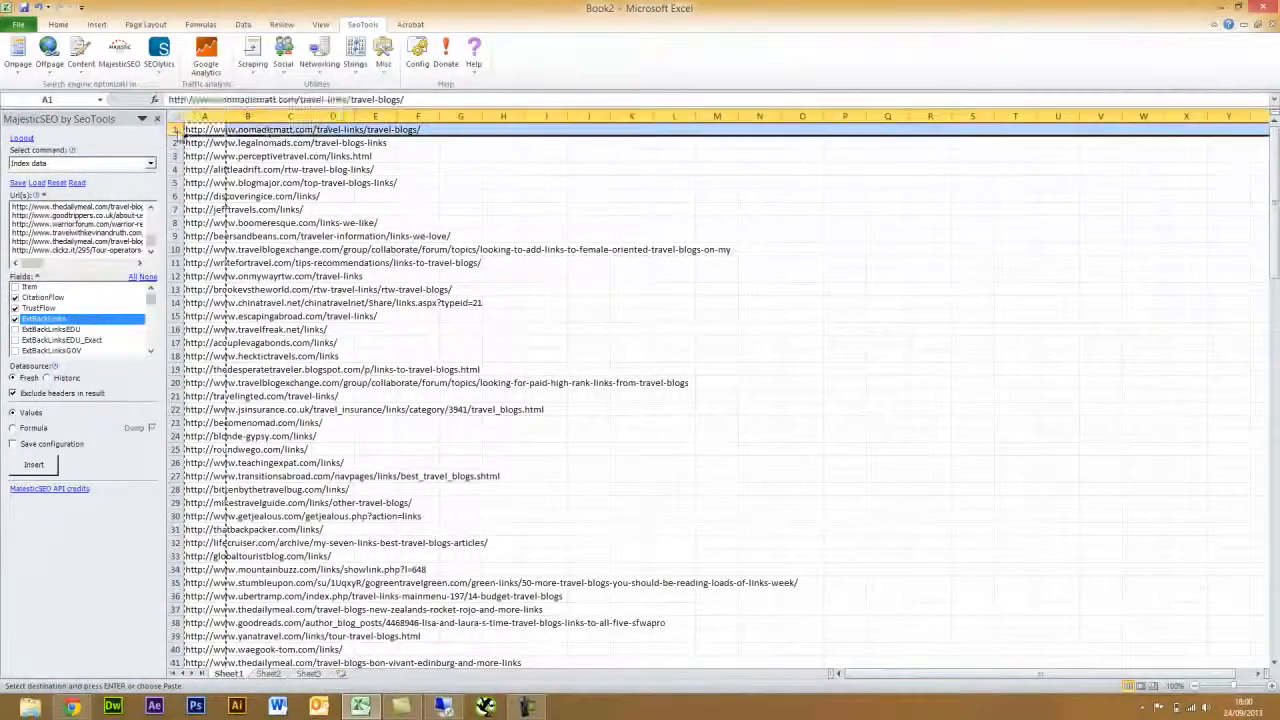
pyautogui.rightClick(176, 131)
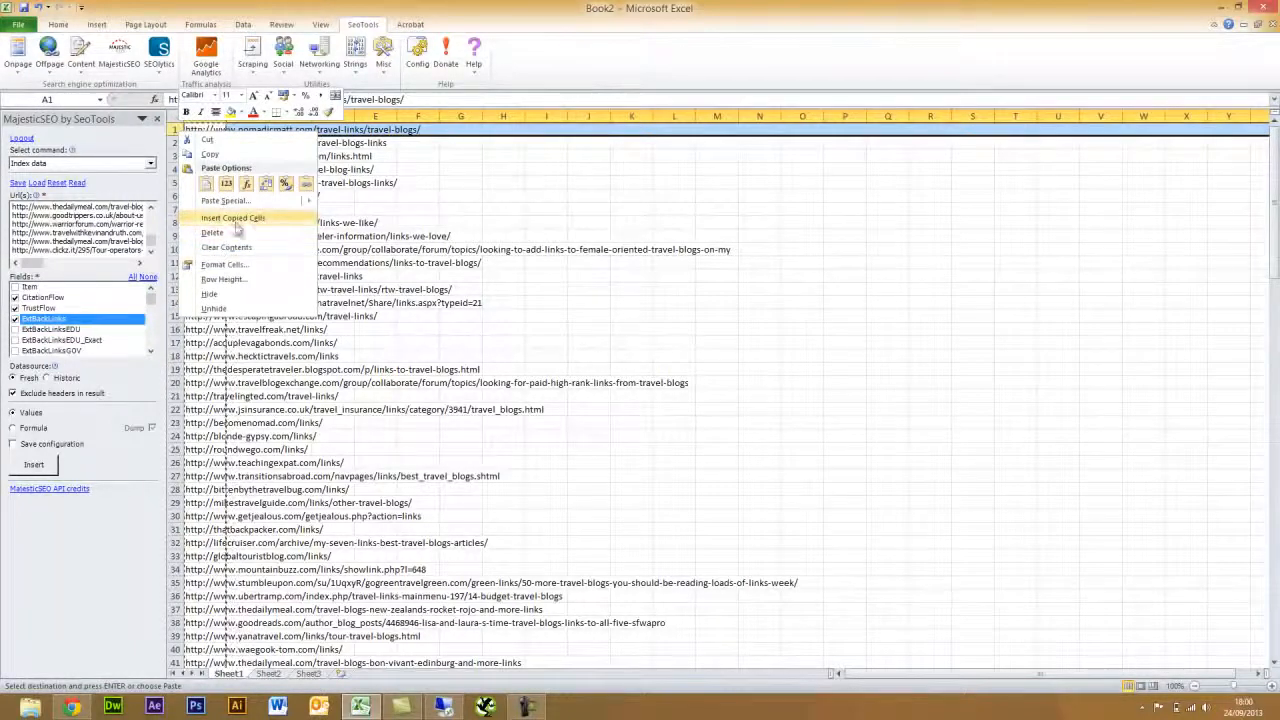
pyautogui.click(459, 219)
pyautogui.click(291, 131)
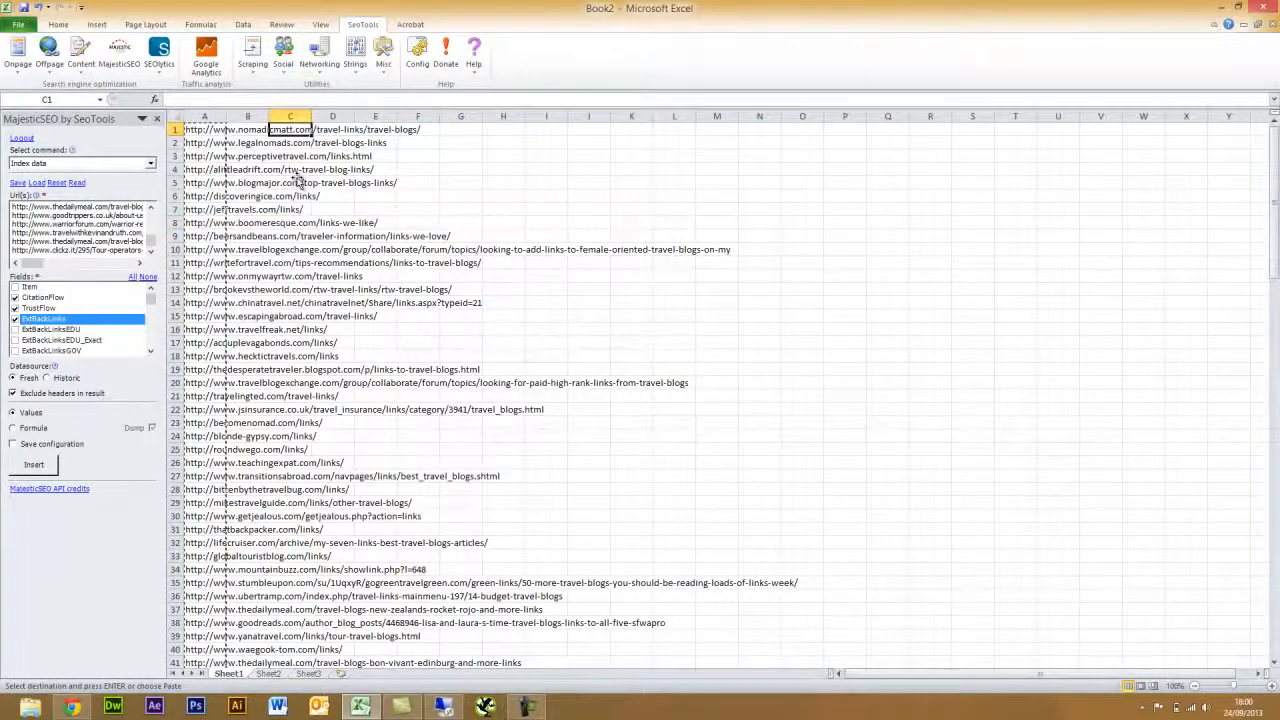
pyautogui.click(298, 169)
pyautogui.click(299, 131)
pyautogui.doubleClick(297, 169)
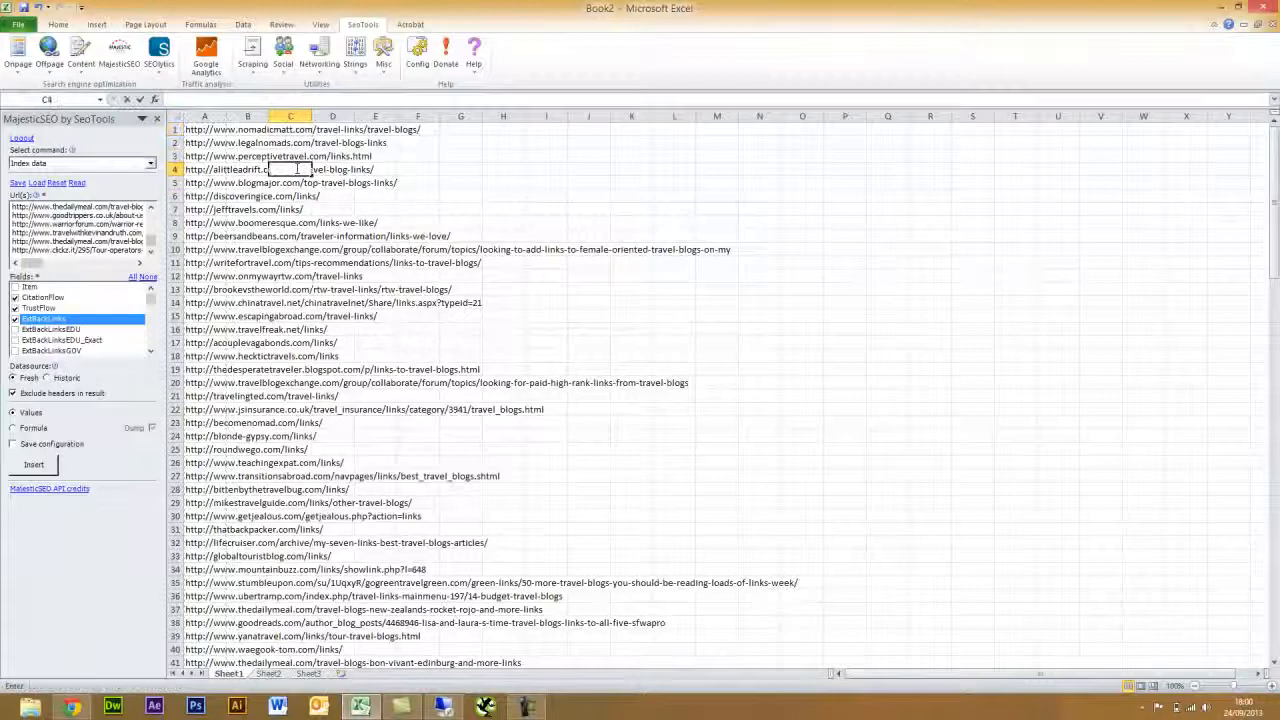
pyautogui.click(204, 130)
pyautogui.click(175, 130)
pyautogui.rightClick(178, 130)
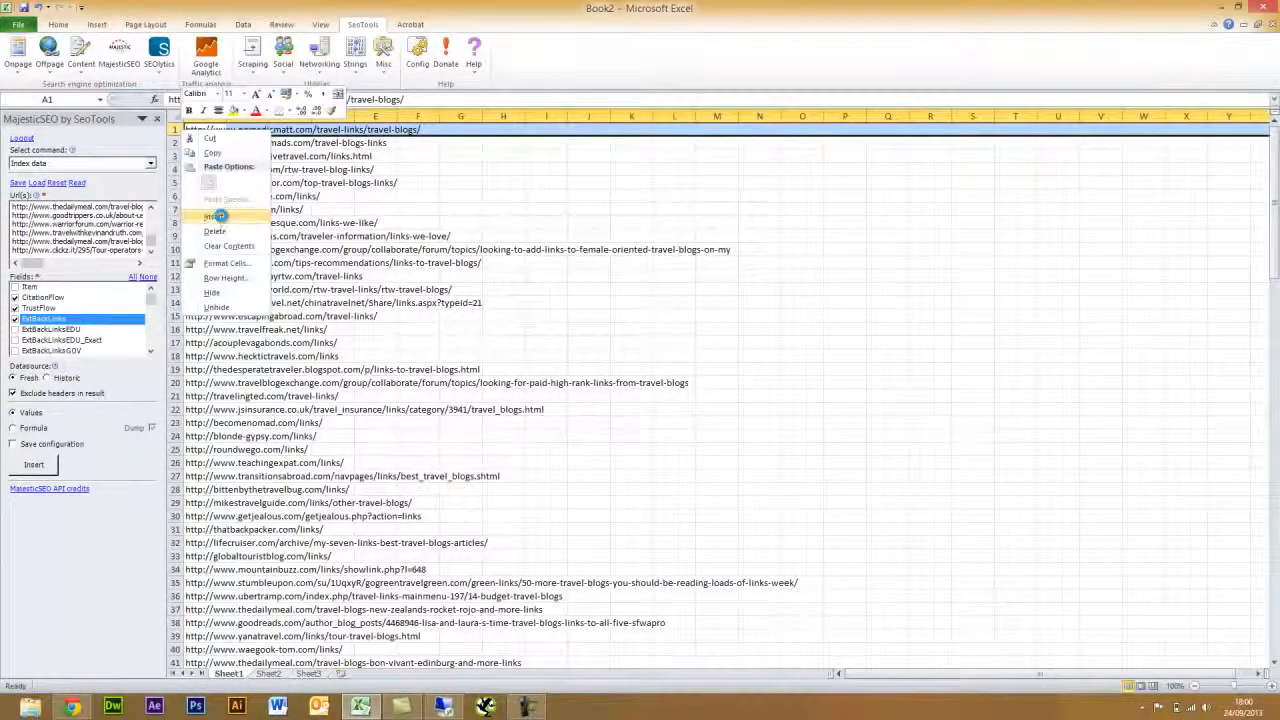
pyautogui.click(219, 216)
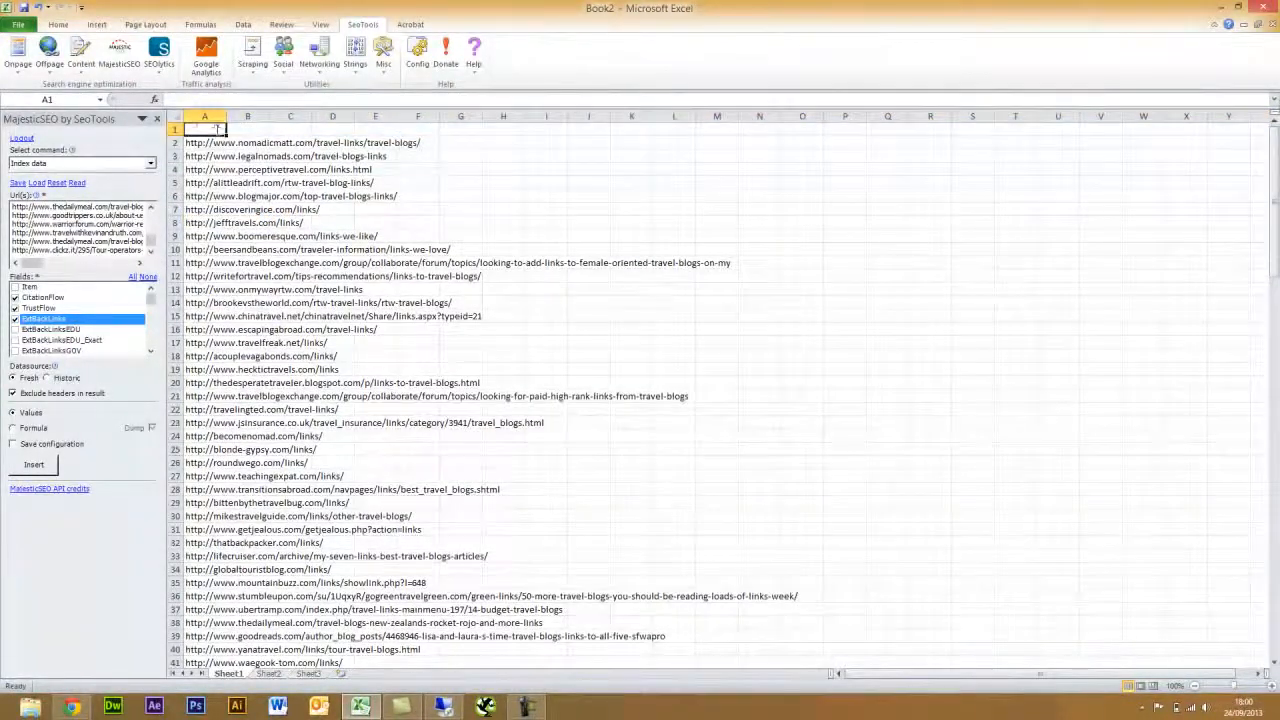
# - Enter 'URL' in A1, allow result headers, and insert the MajesticSEO results from B1
pyautogui.write('URL')
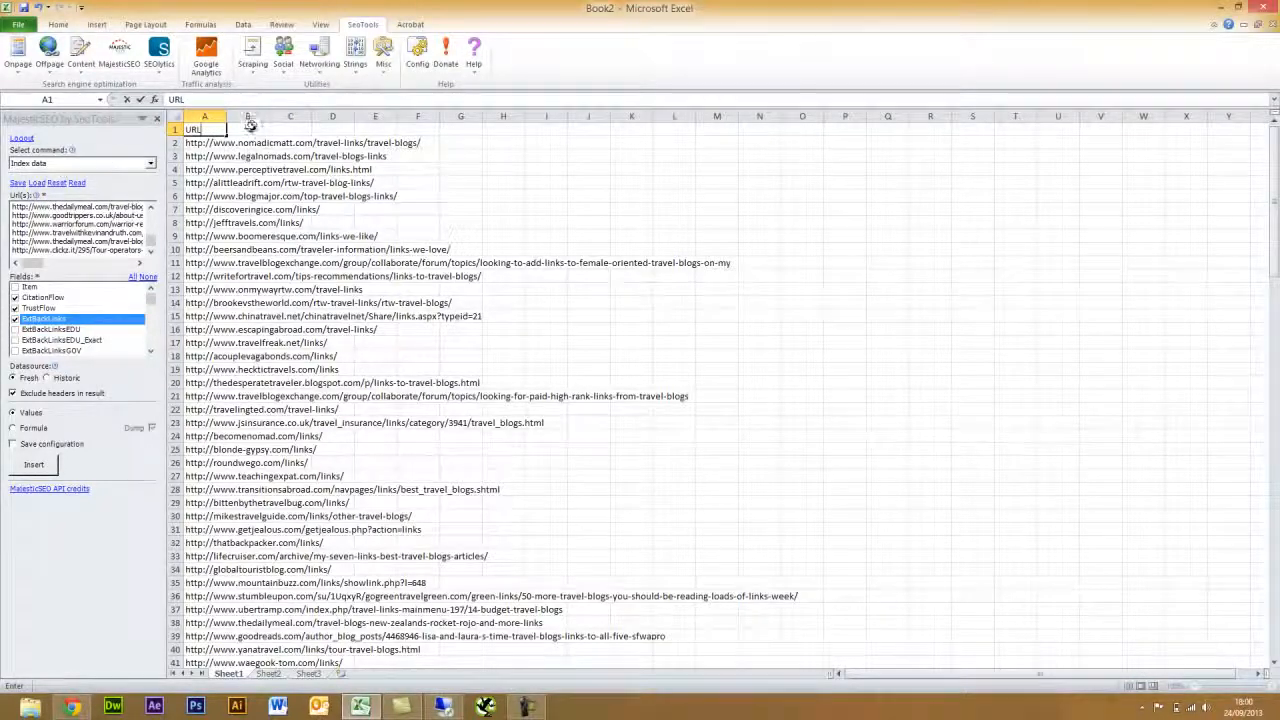
pyautogui.click(249, 128)
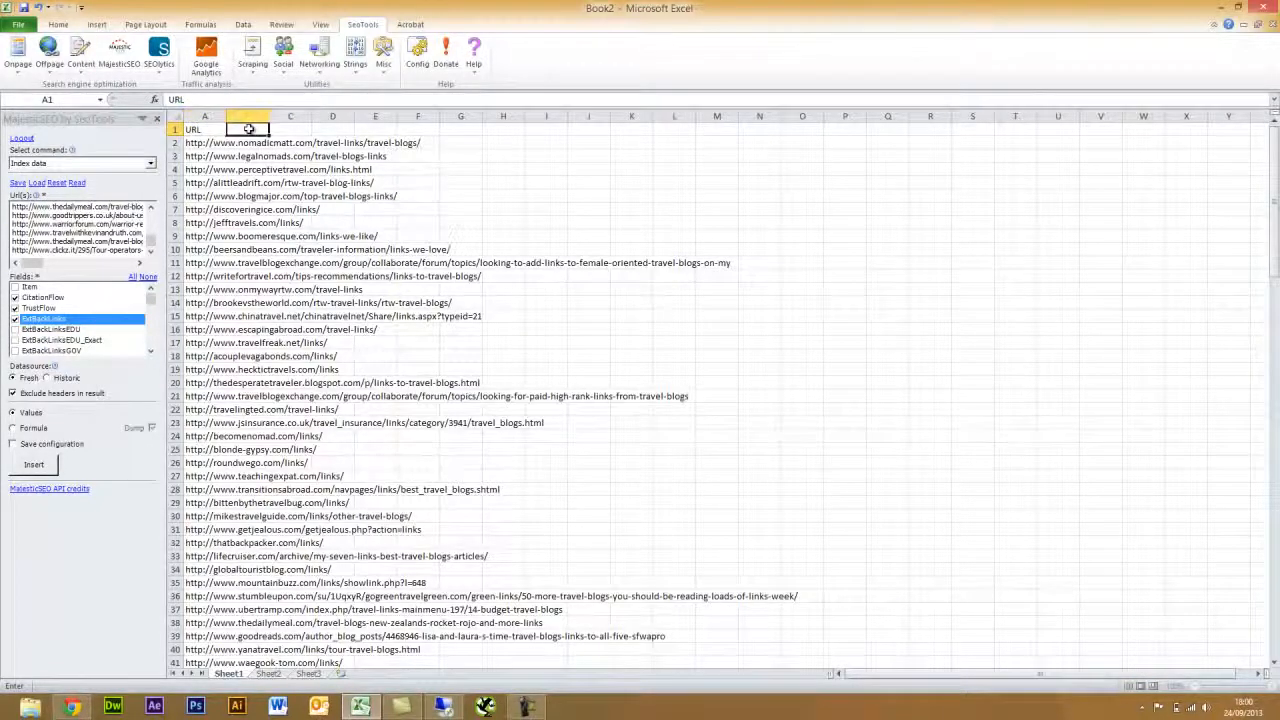
pyautogui.click(14, 393)
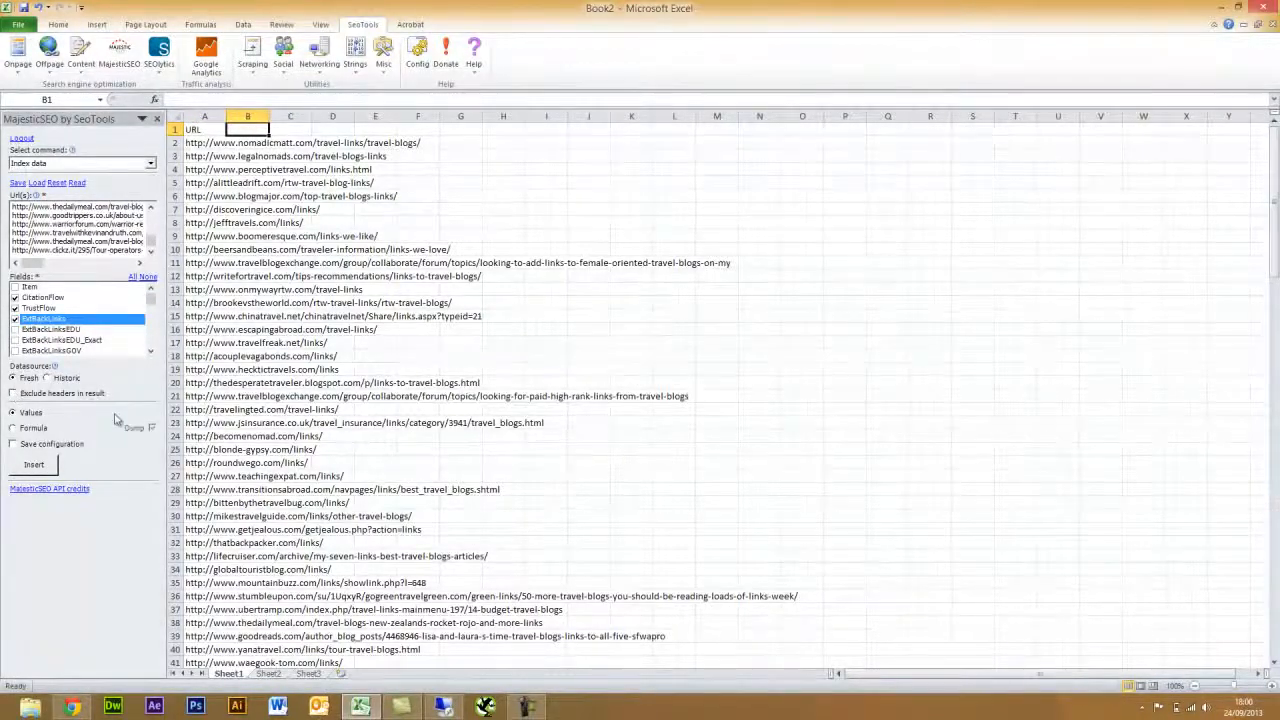
pyautogui.click(48, 466)
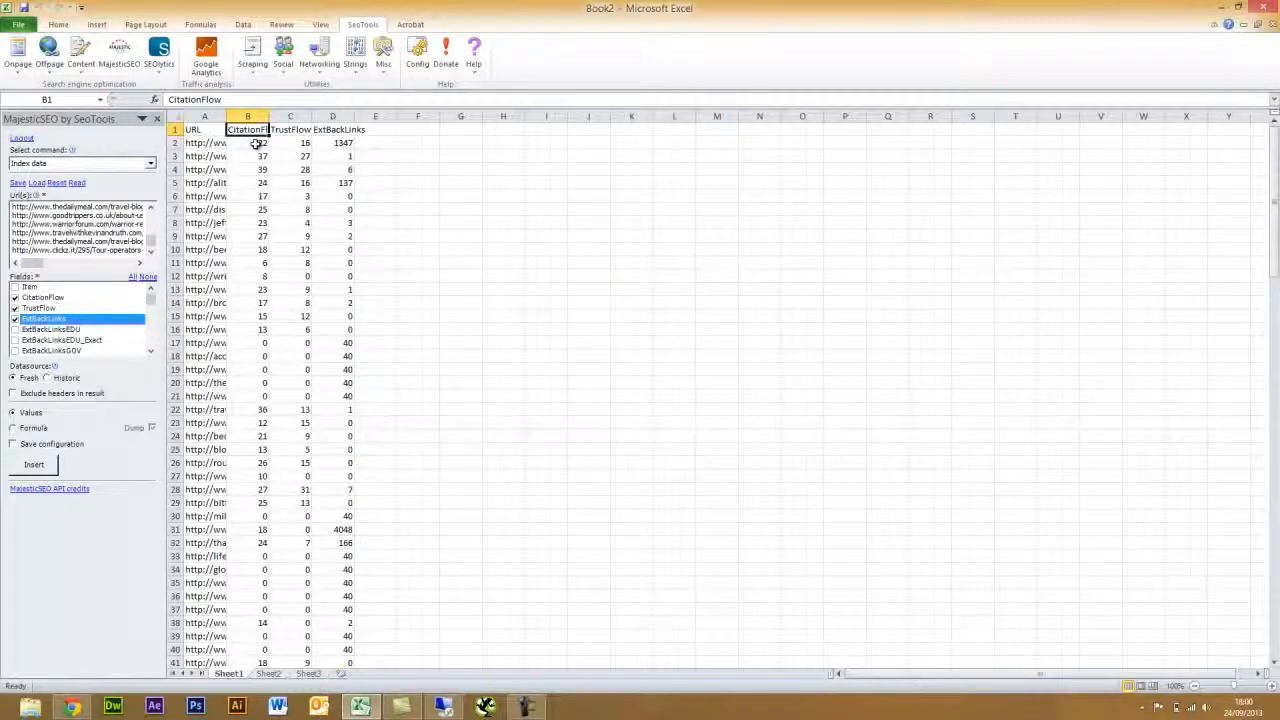
# - Re-enter the URL in cell A21 via the formula bar so it becomes a hyperlink
pyautogui.click(408, 263)
pyautogui.scroll(-8, 408, 263)
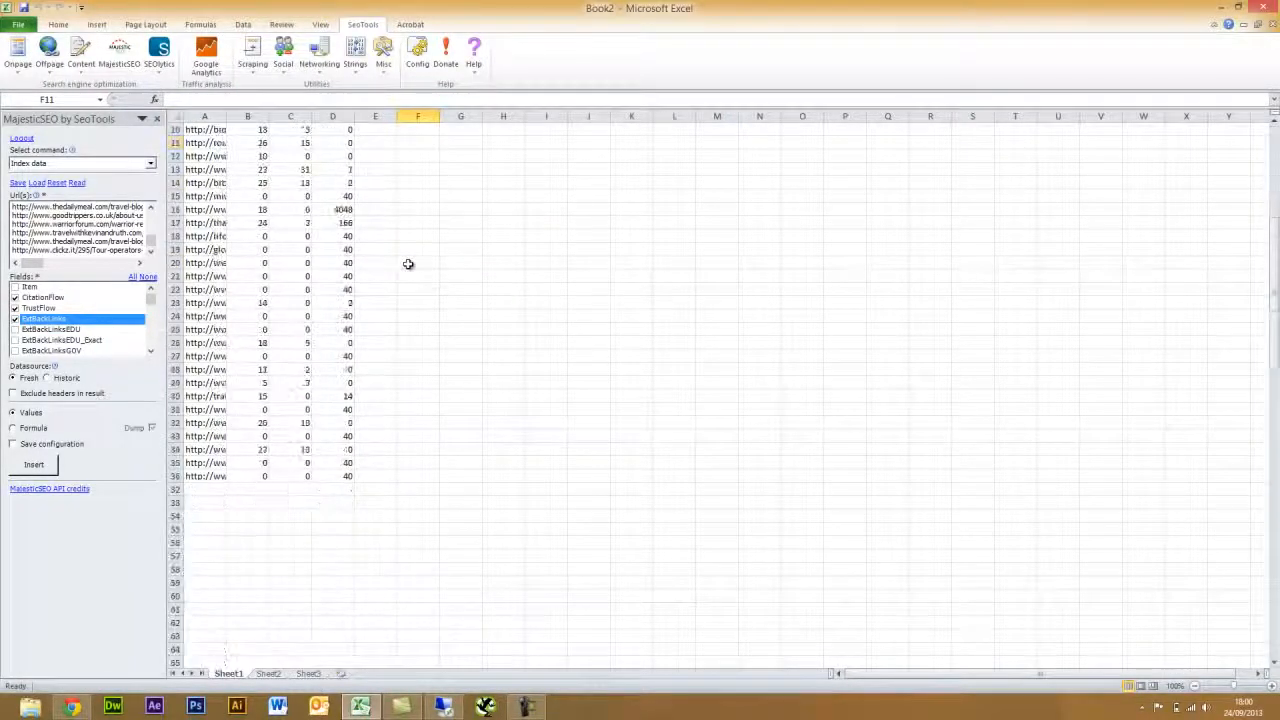
pyautogui.scroll(8, 261, 386)
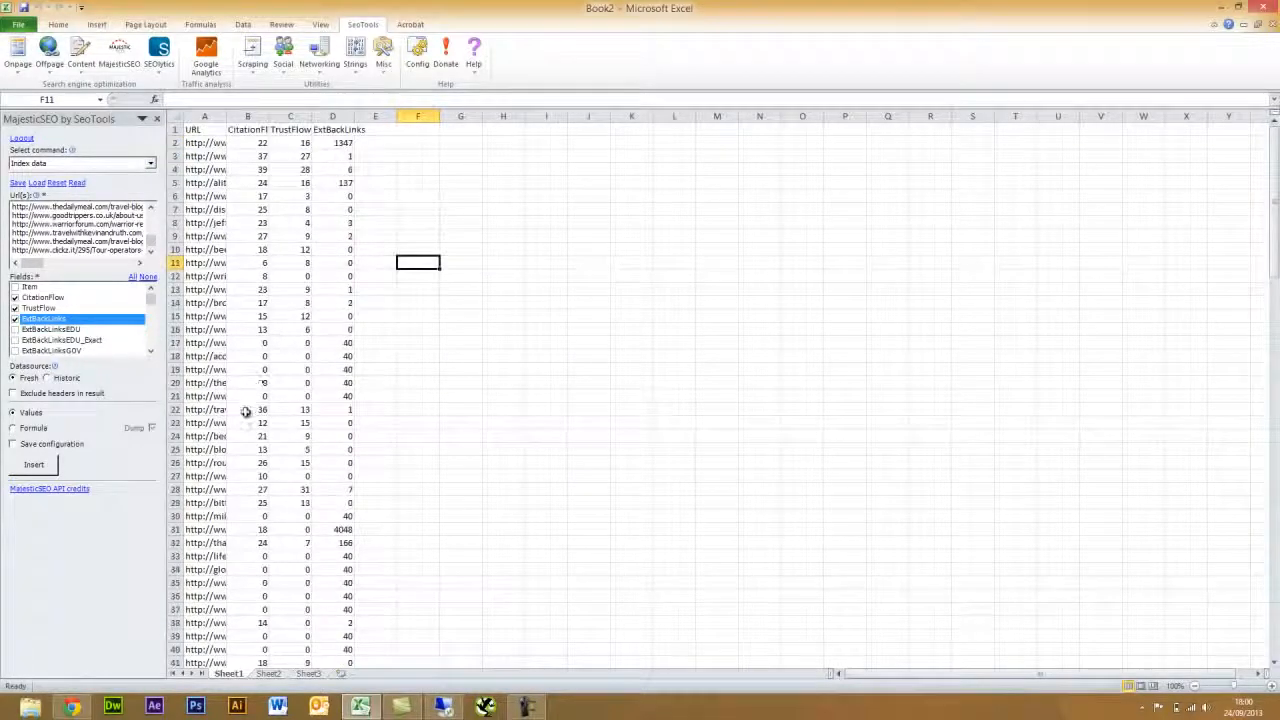
pyautogui.click(208, 396)
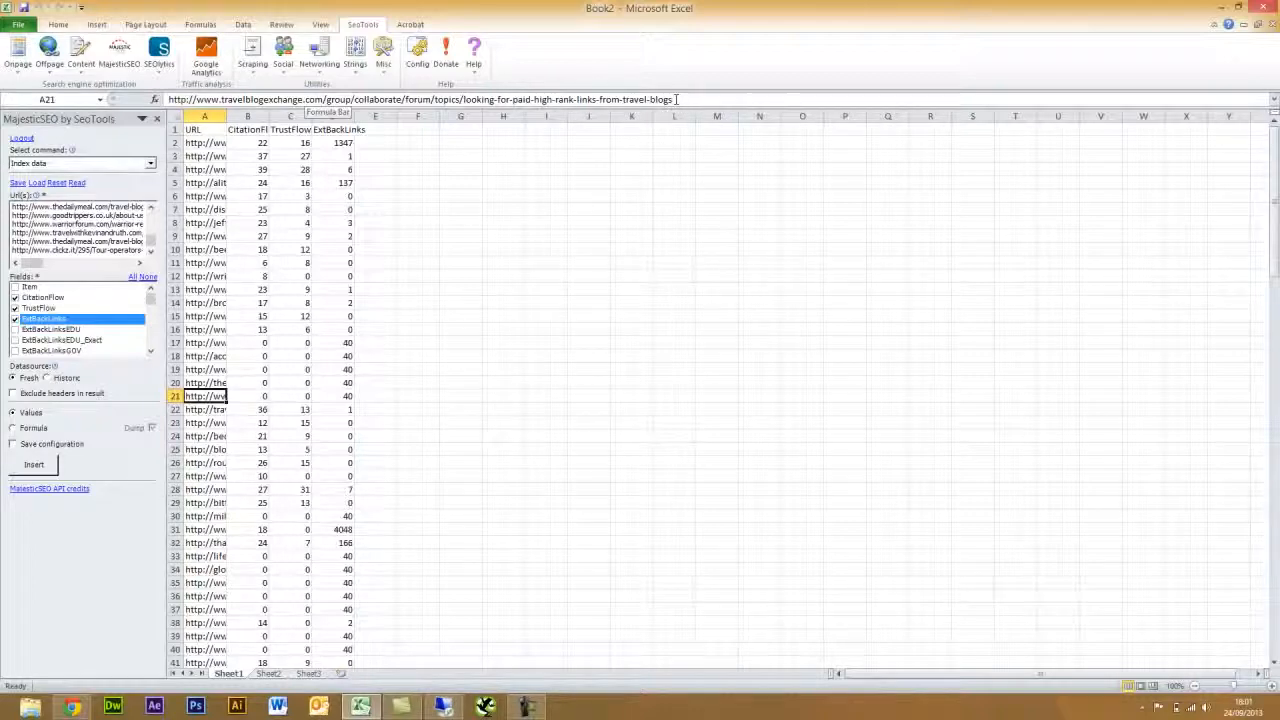
pyautogui.click(676, 99)
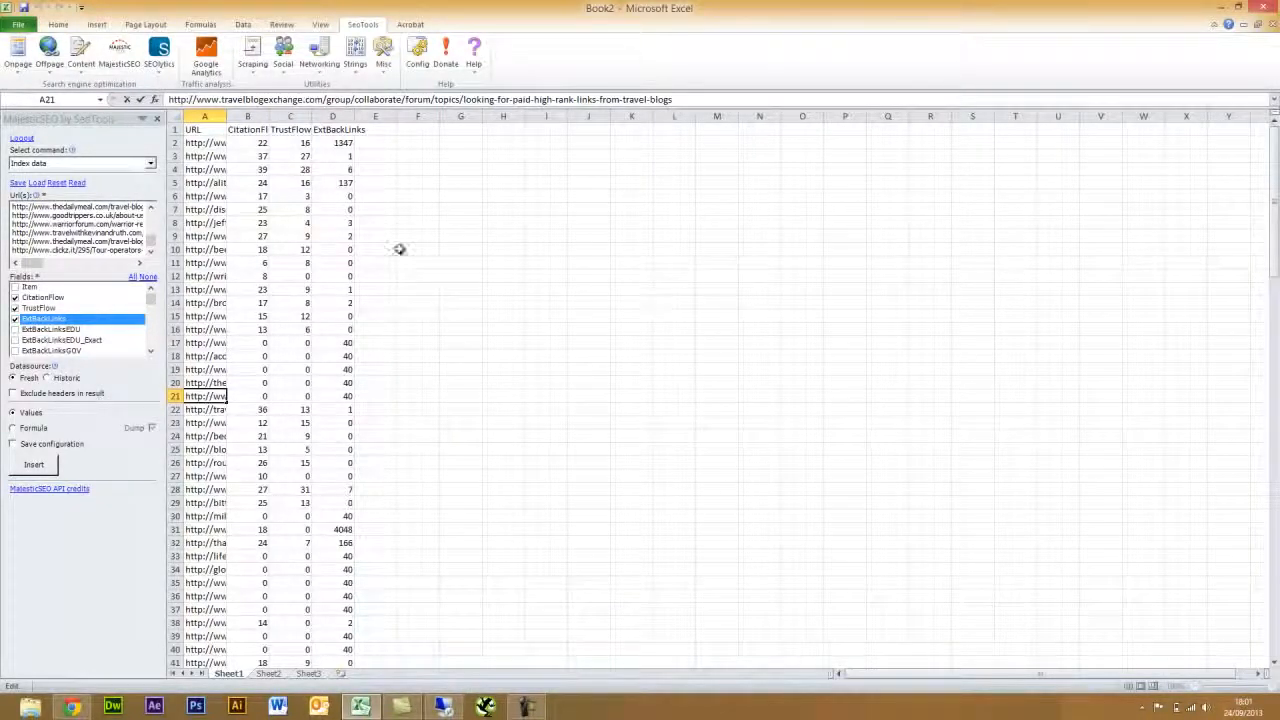
pyautogui.click(436, 217)
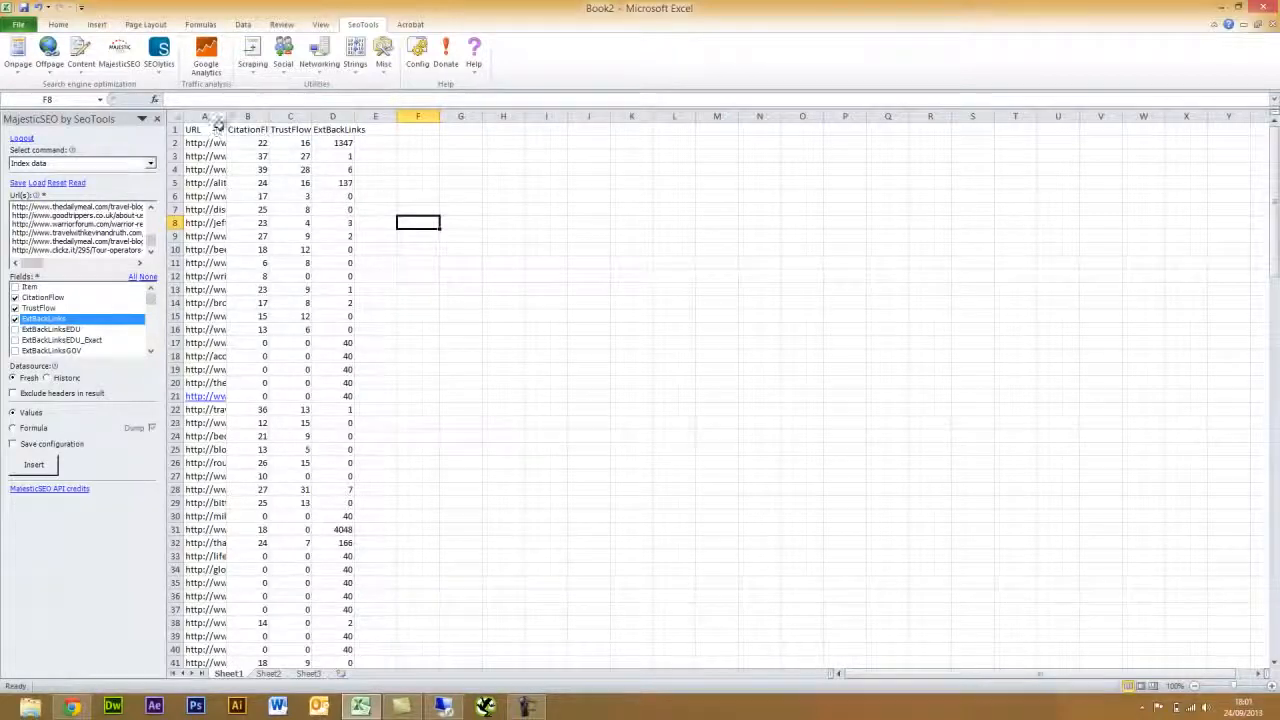
# - Widen column A to show full URLs and turn on header filters
pyautogui.moveTo(226, 116); pyautogui.dragTo(413, 132)
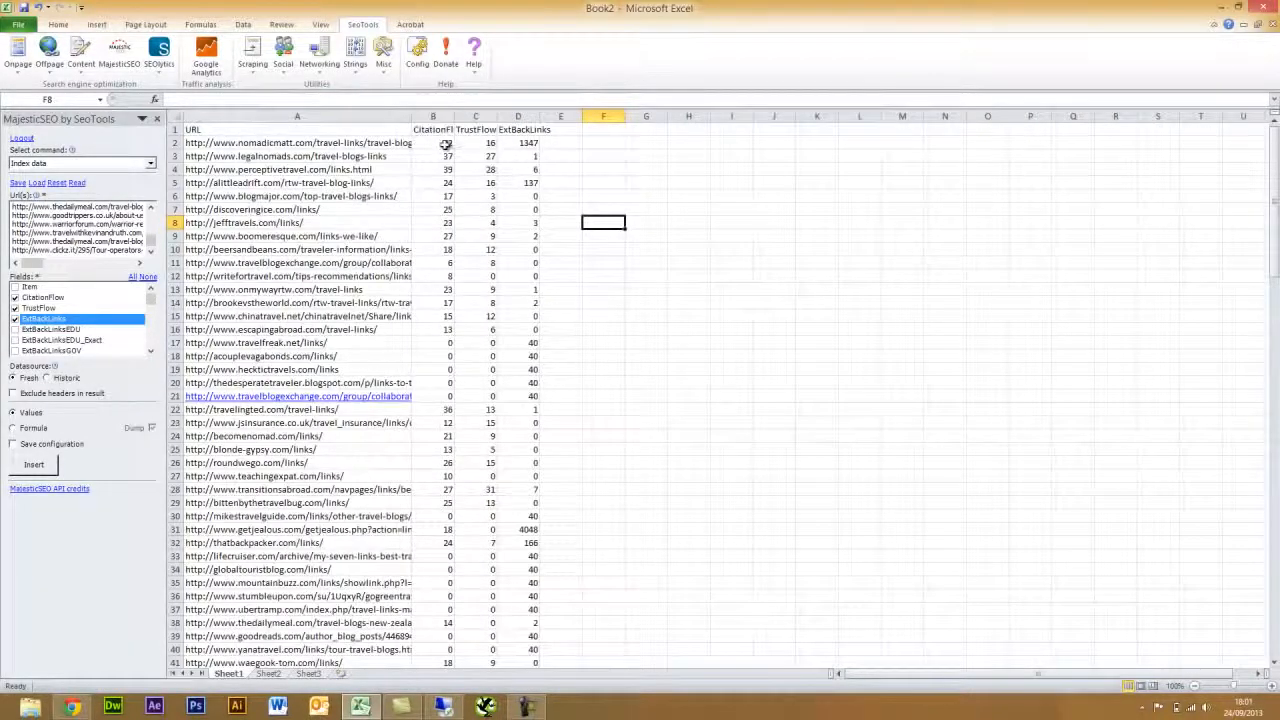
pyautogui.click(433, 143)
pyautogui.click(243, 24)
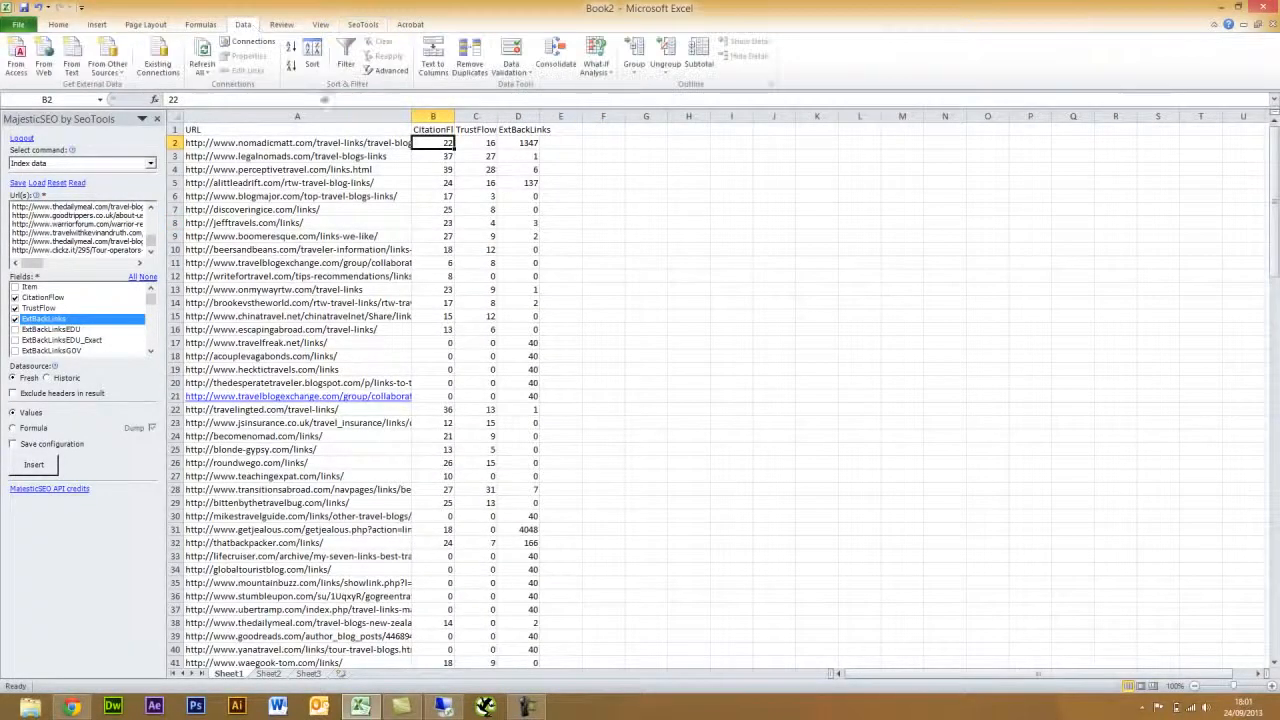
pyautogui.click(345, 55)
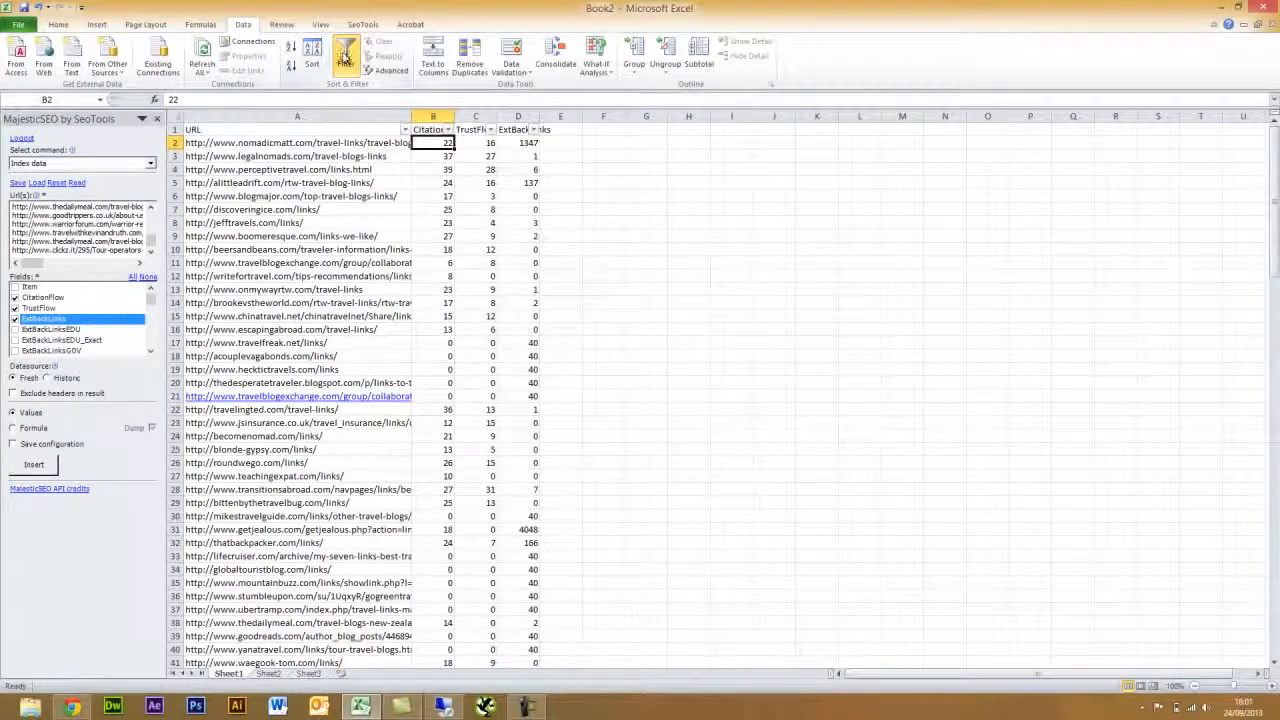
# - Sort by CitationFlow, then TrustFlow, largest to smallest, and select TrustFlow values C2:C51
pyautogui.click(448, 130)
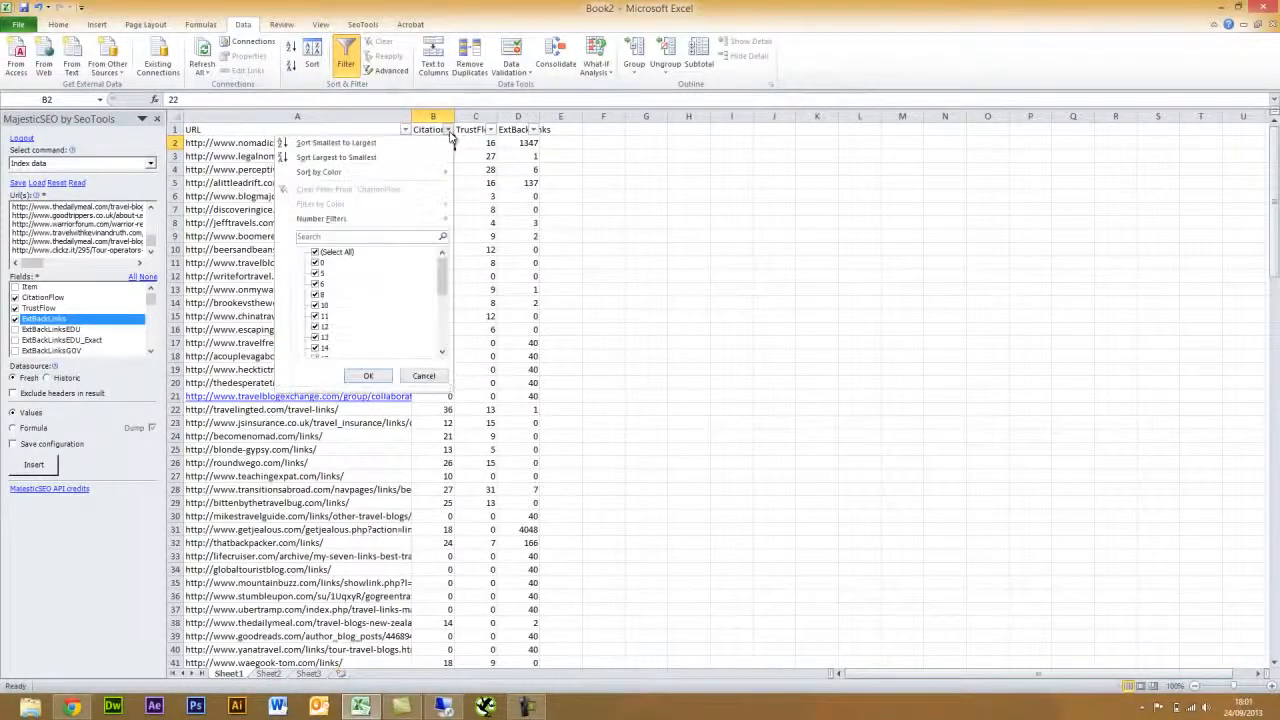
pyautogui.click(360, 158)
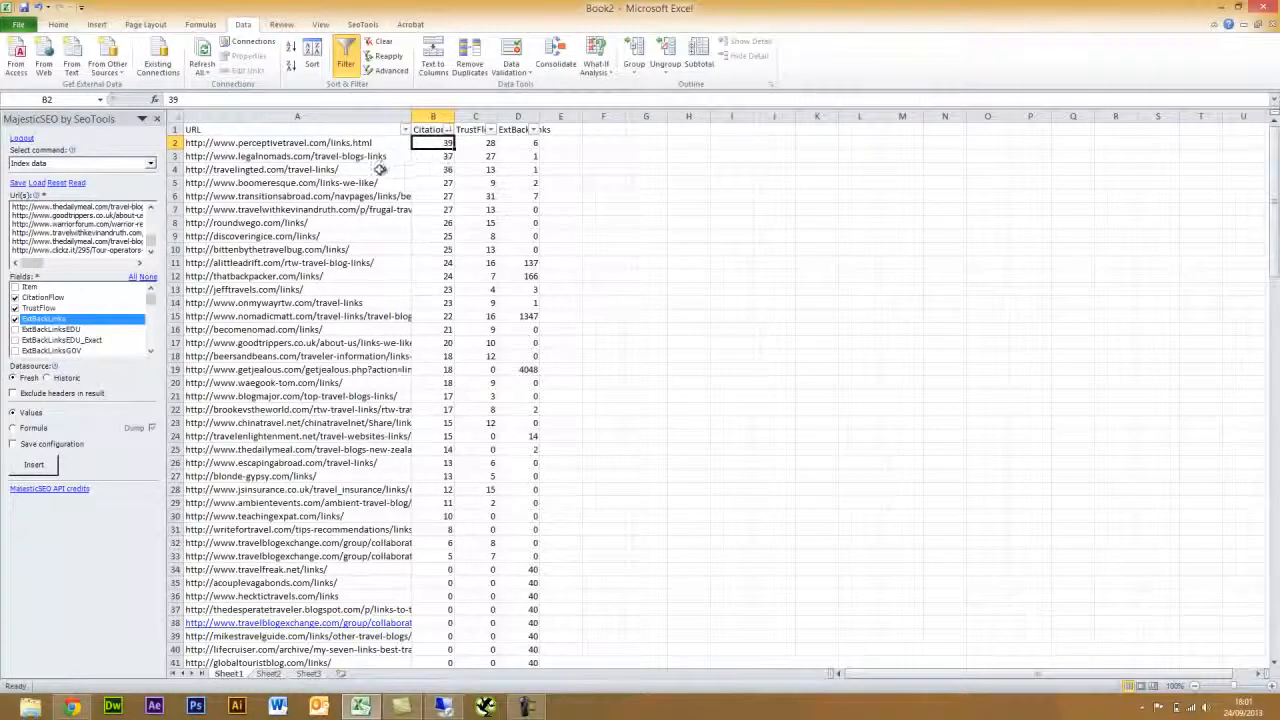
pyautogui.click(490, 130)
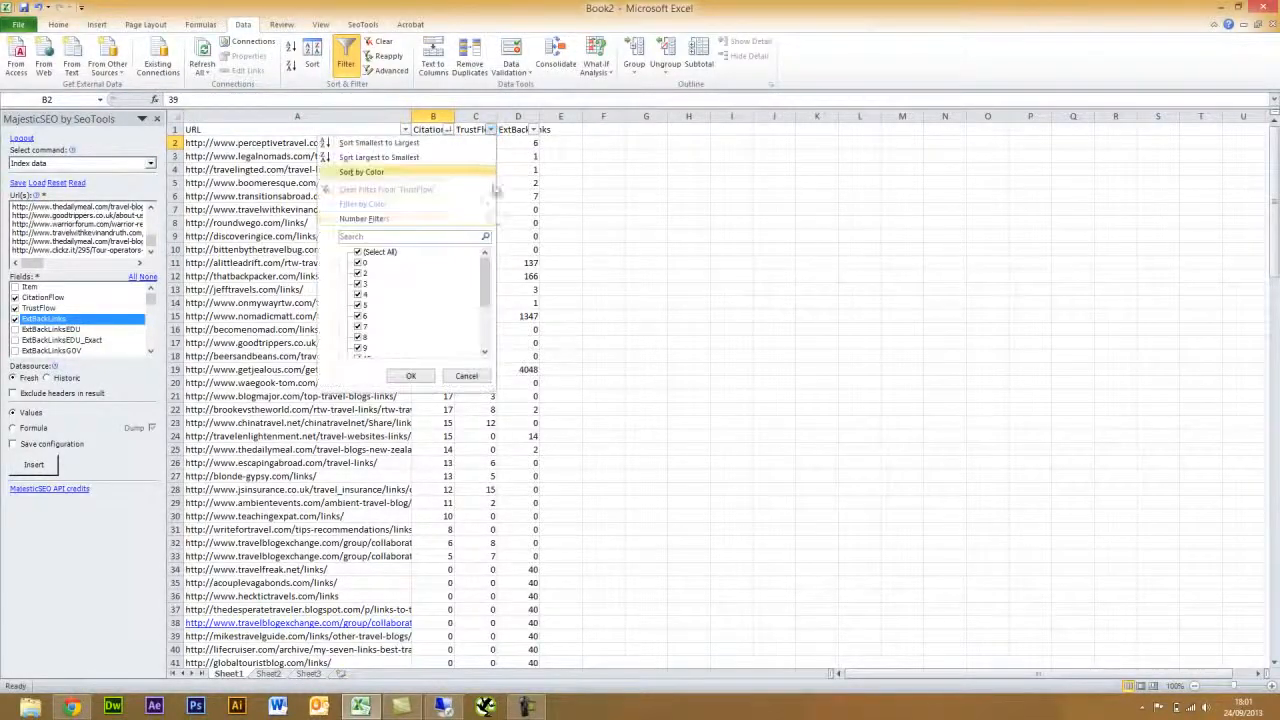
pyautogui.click(412, 159)
pyautogui.click(660, 209)
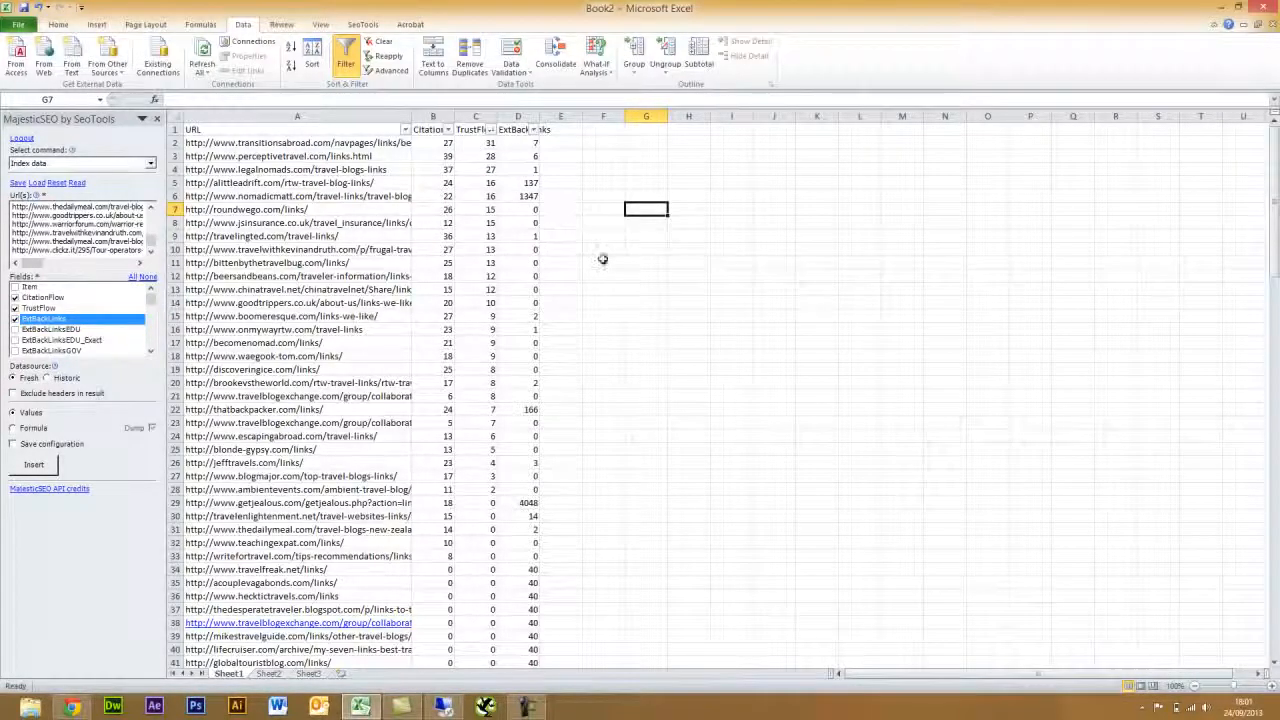
pyautogui.scroll(-1, 590, 343)
pyautogui.scroll(1, 603, 352)
pyautogui.moveTo(479, 143); pyautogui.dragTo(474, 646)
pyautogui.scroll(4, 630, 493)
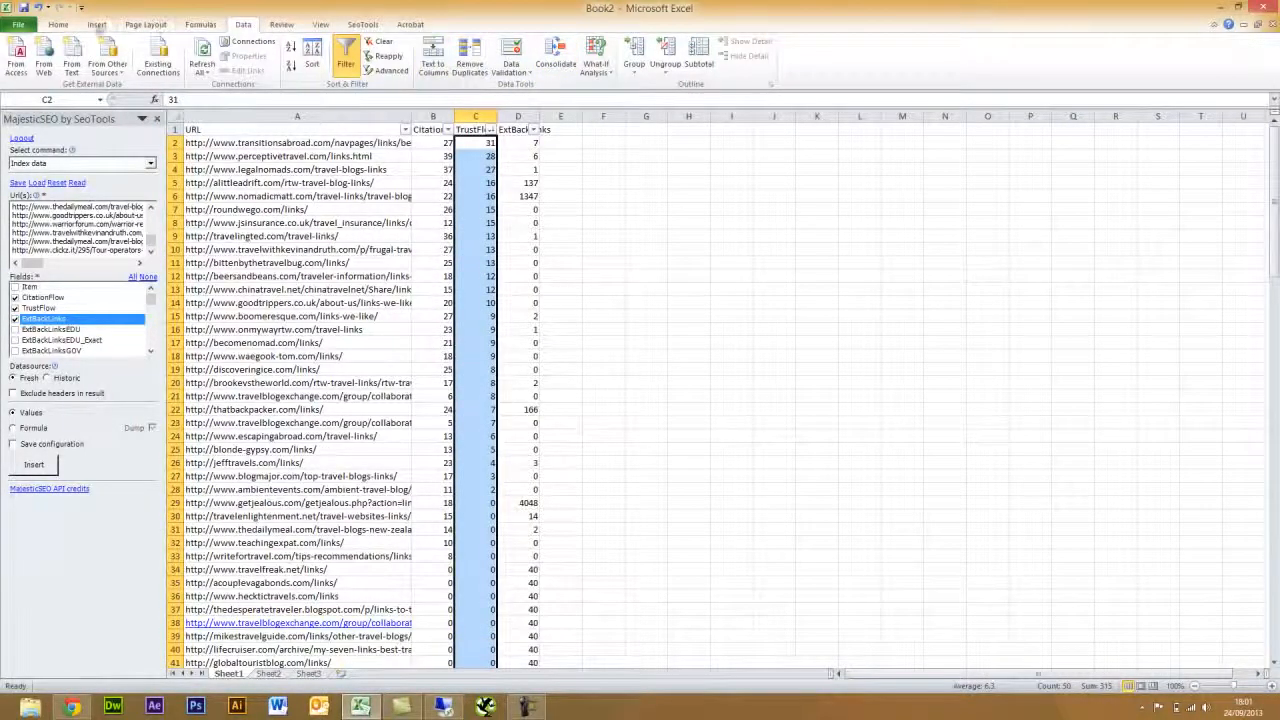
# - Add a Less Than 12 rule to the TrustFlow column, keeping Light Red Fill with Dark Red Text
pyautogui.click(58, 24)
pyautogui.click(534, 64)
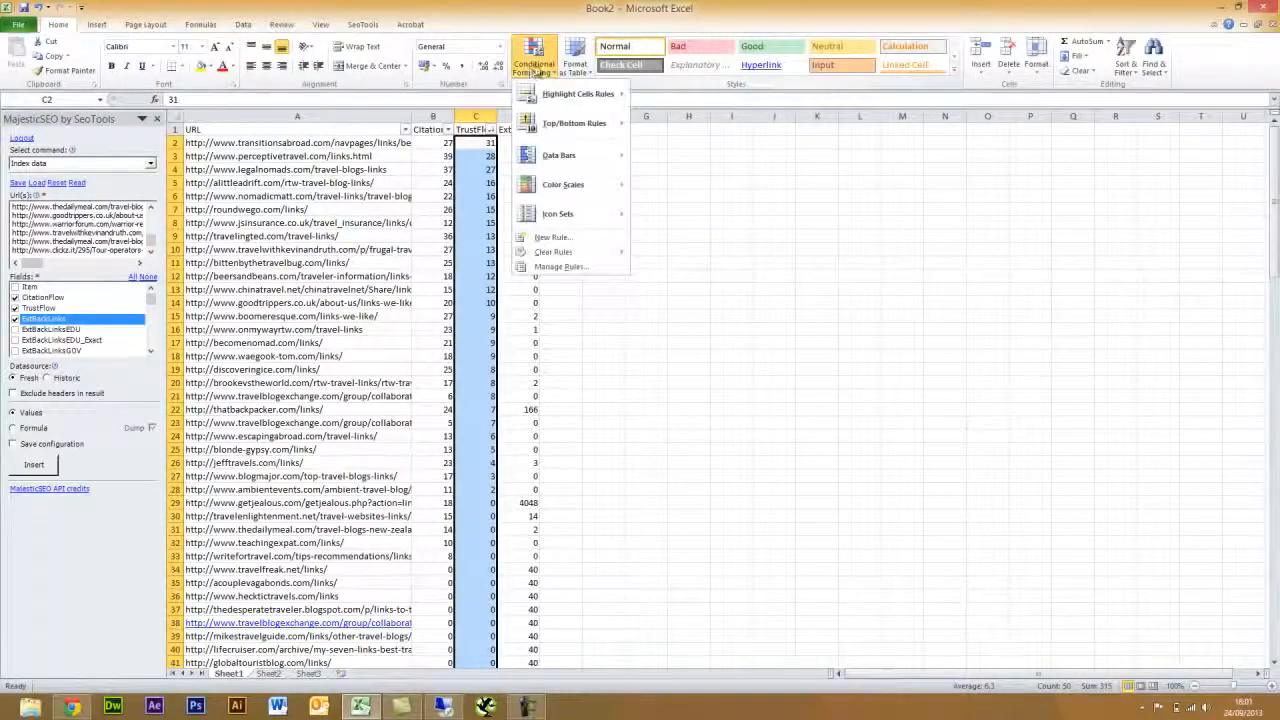
pyautogui.moveTo(575, 95)
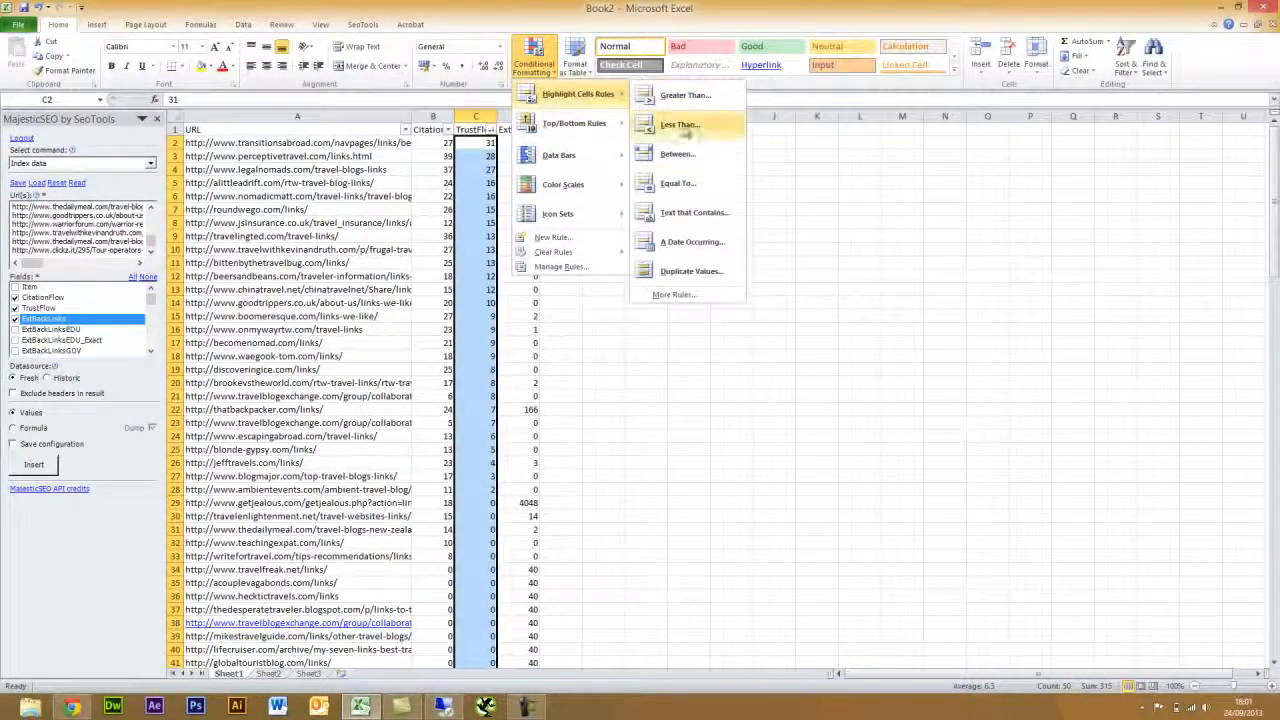
pyautogui.click(686, 127)
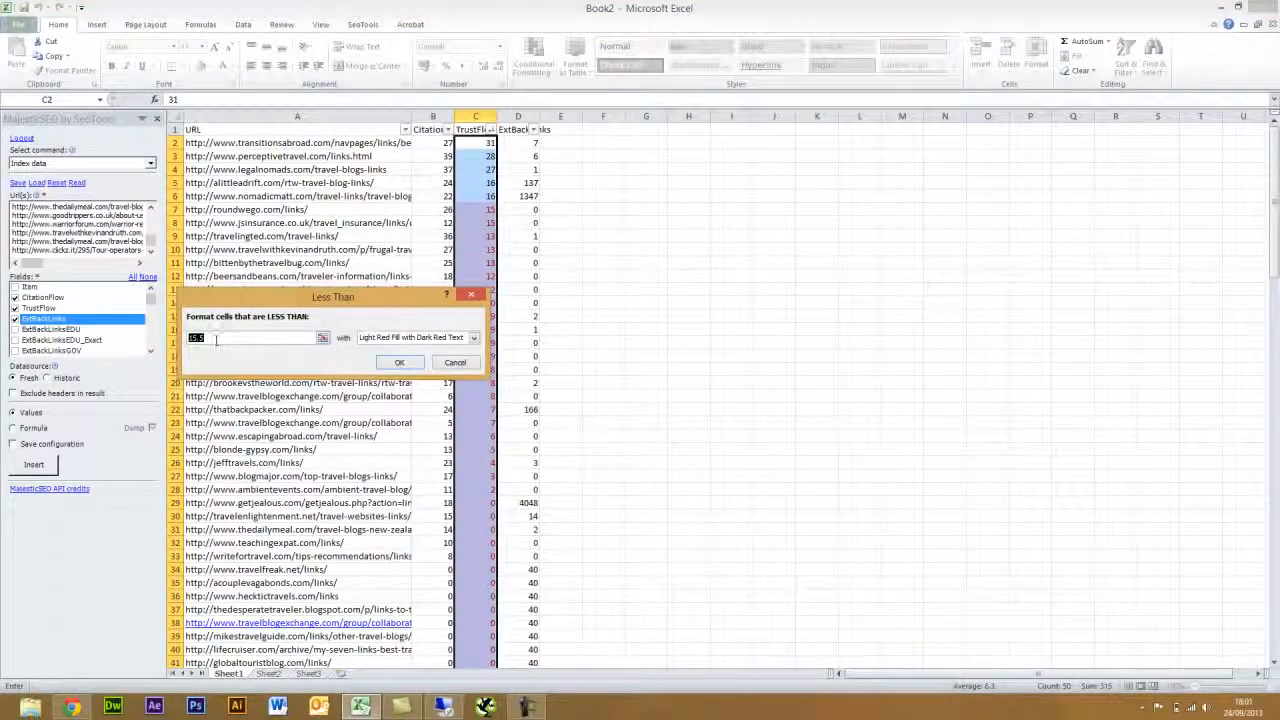
pyautogui.click(215, 339)
pyautogui.moveTo(216, 340); pyautogui.dragTo(152, 340)
pyautogui.write('12')
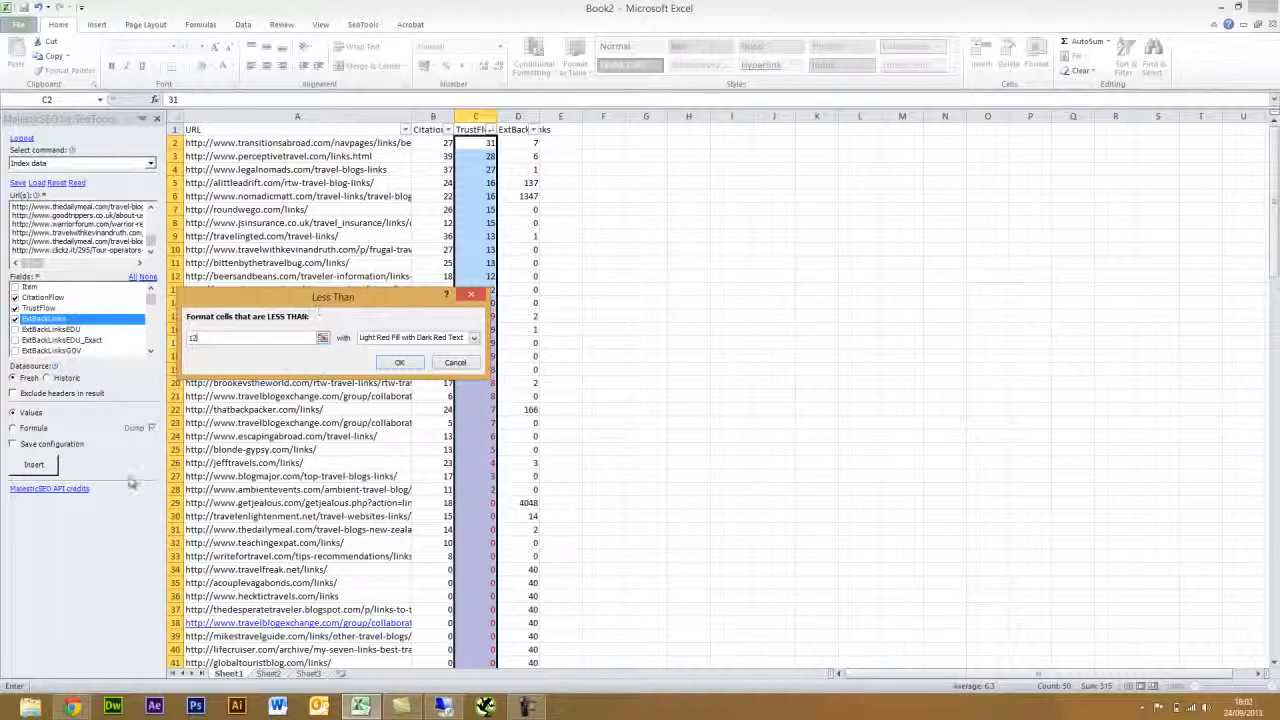
pyautogui.click(399, 362)
pyautogui.click(690, 341)
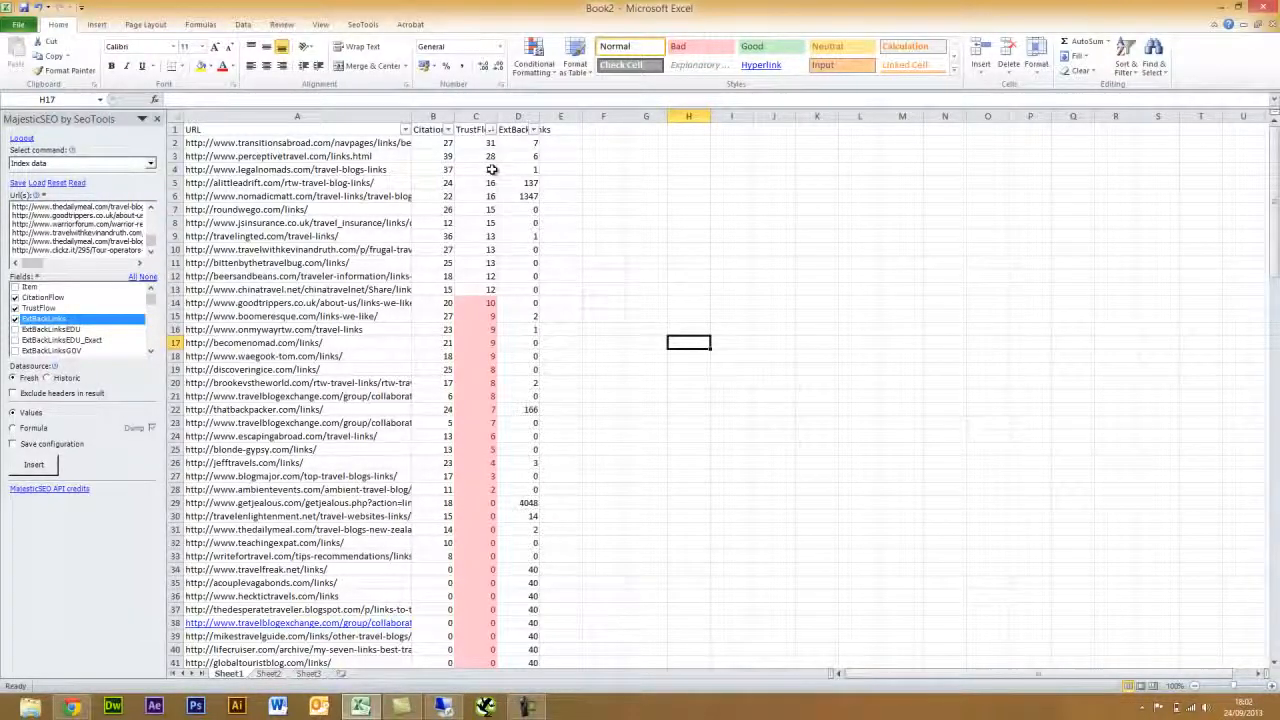
# - Select the top twelve TrustFlow rows A2:D13, show the SeoTools tab, and pick cell E1
pyautogui.moveTo(343, 289); pyautogui.dragTo(538, 148)
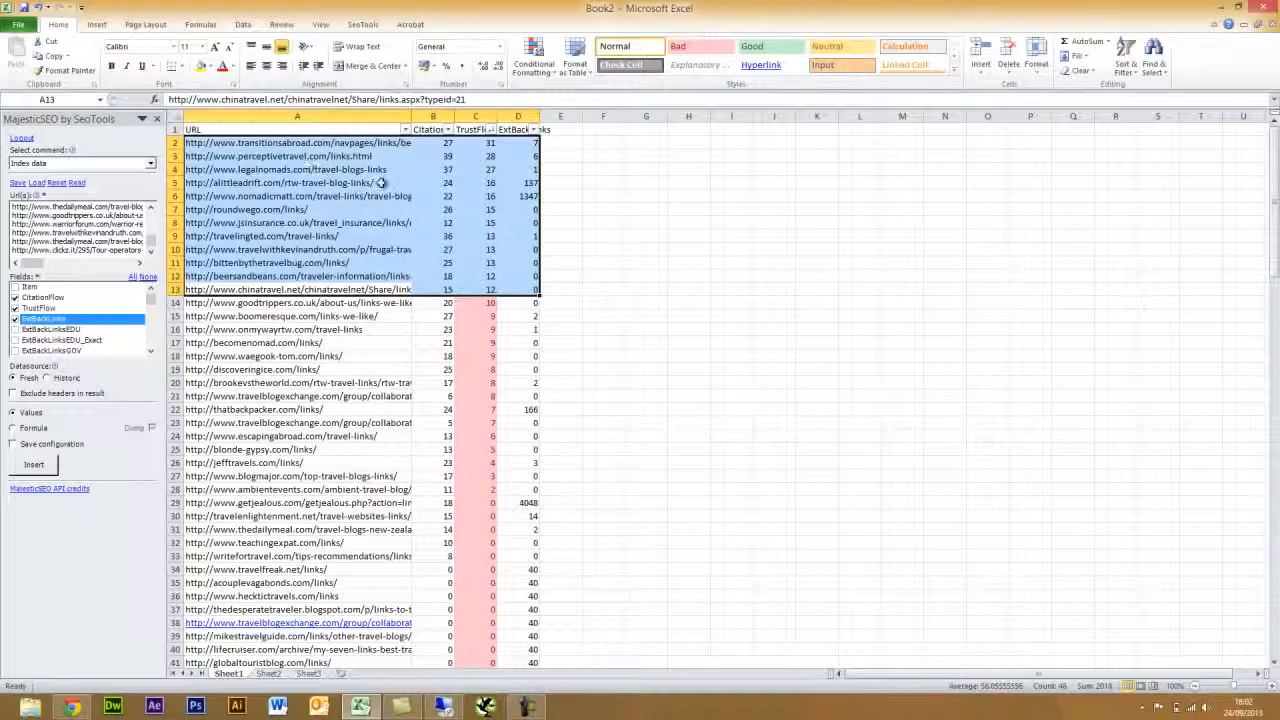
pyautogui.click(365, 25)
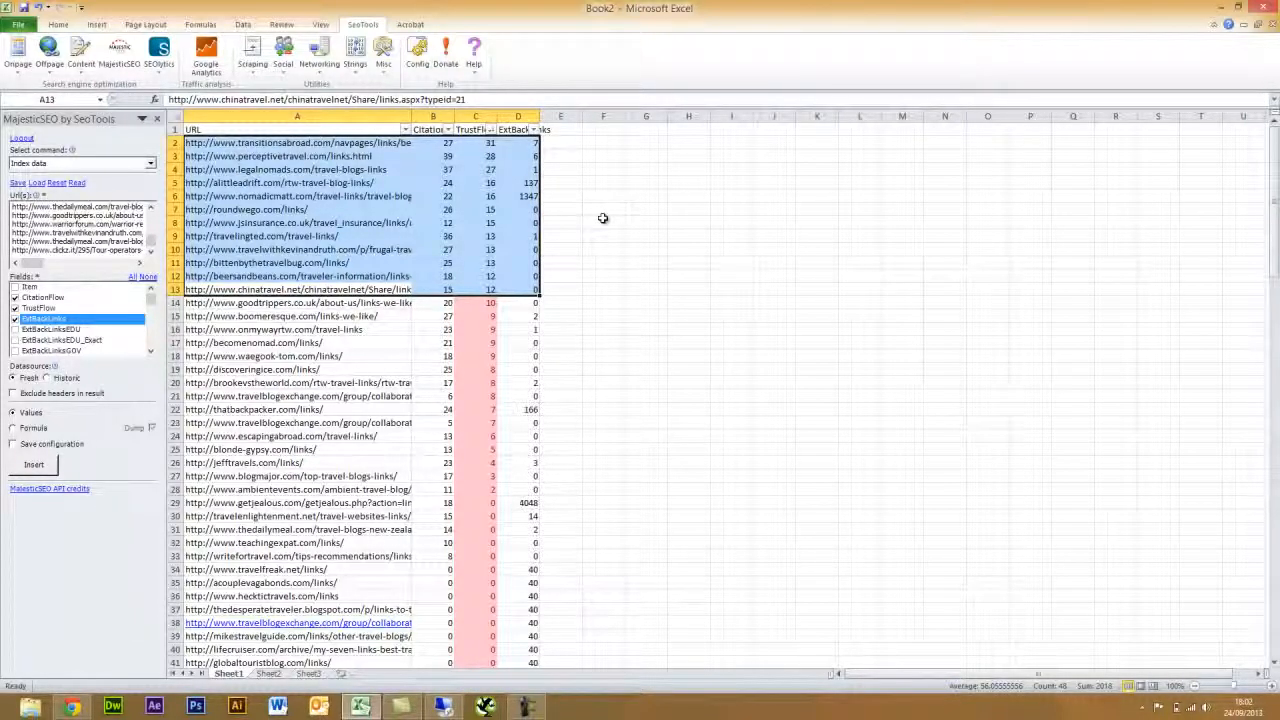
pyautogui.click(566, 129)
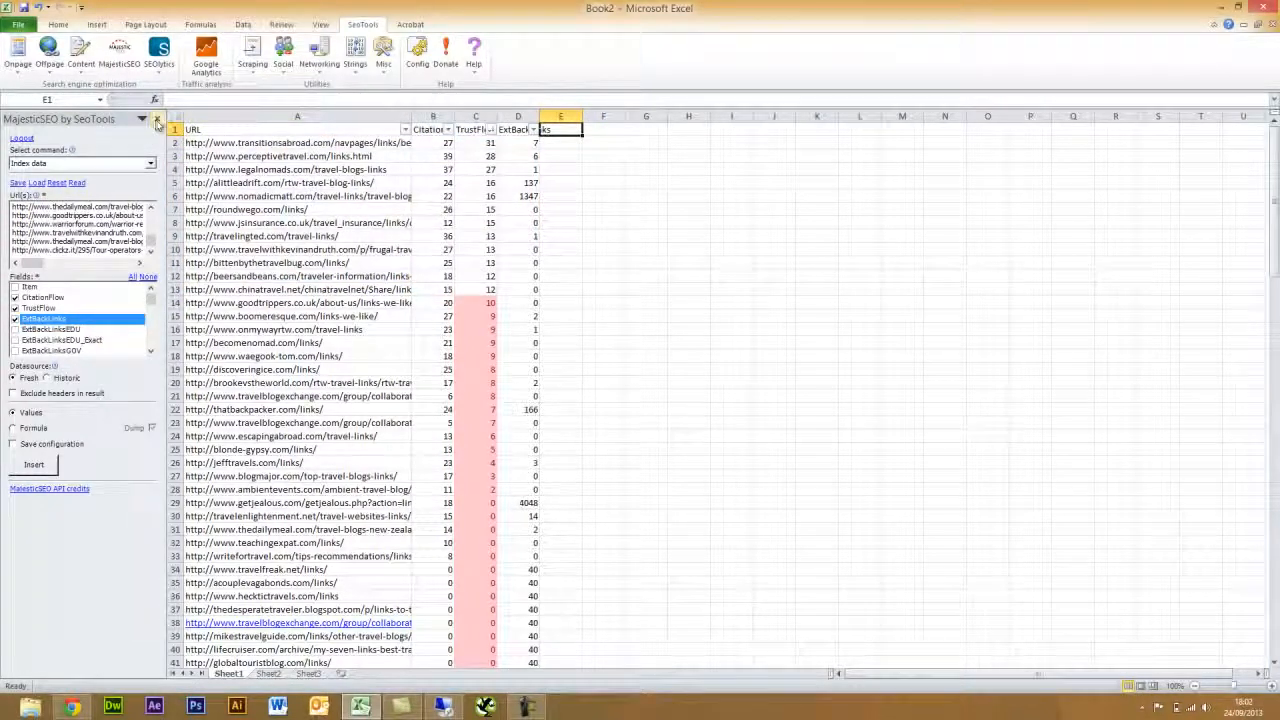
# - Close the MajesticSEO panel, head column E 'PR', and insert a GooglePageRank formula in E2
pyautogui.click(157, 121)
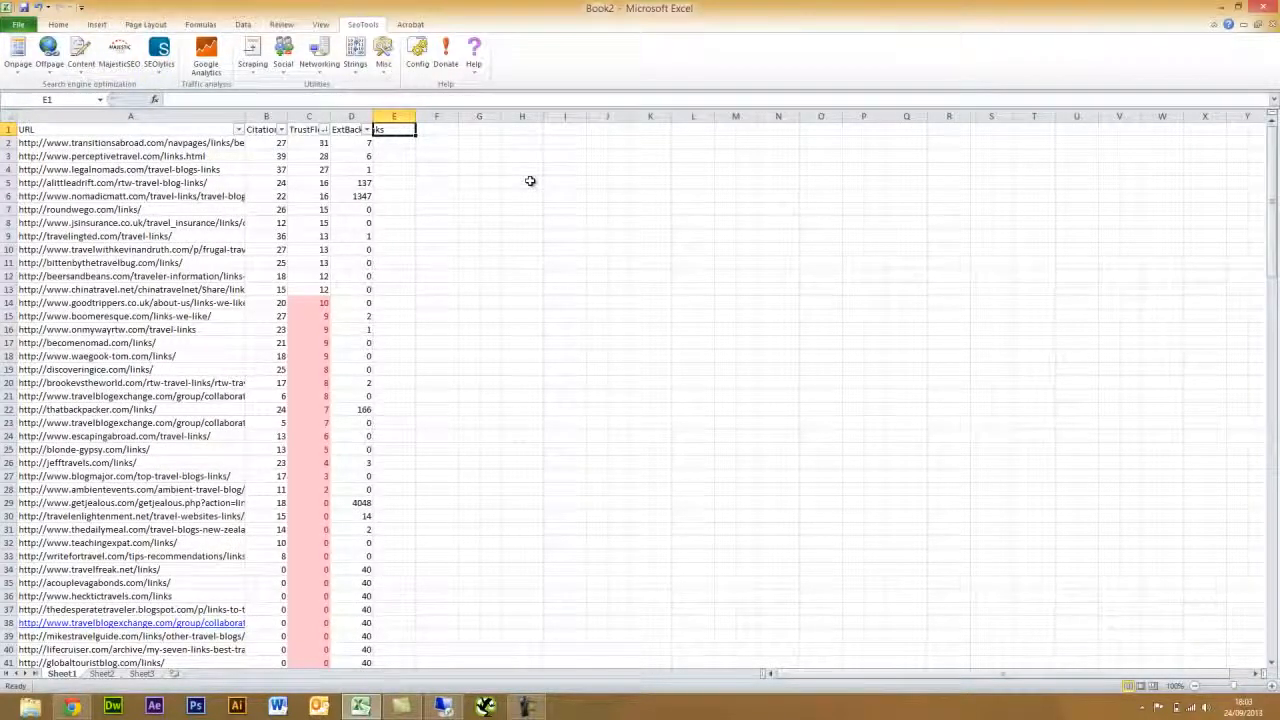
pyautogui.write('PR')
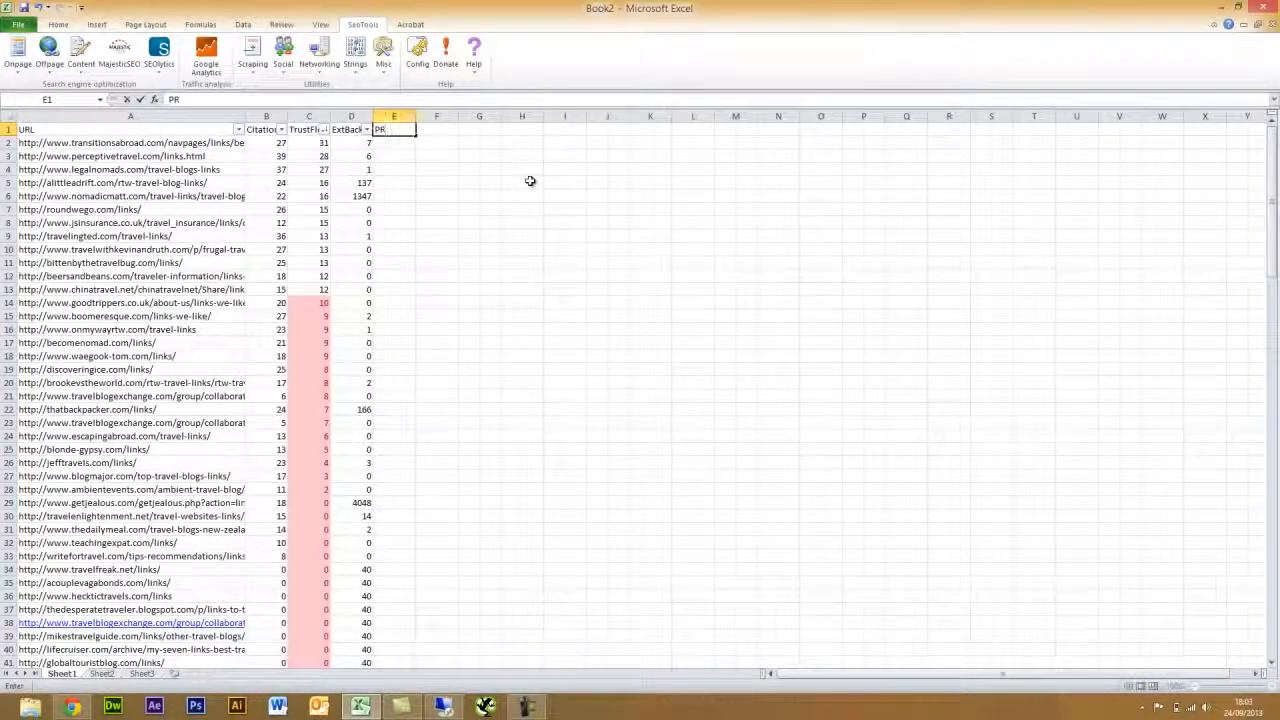
pyautogui.press('Return')
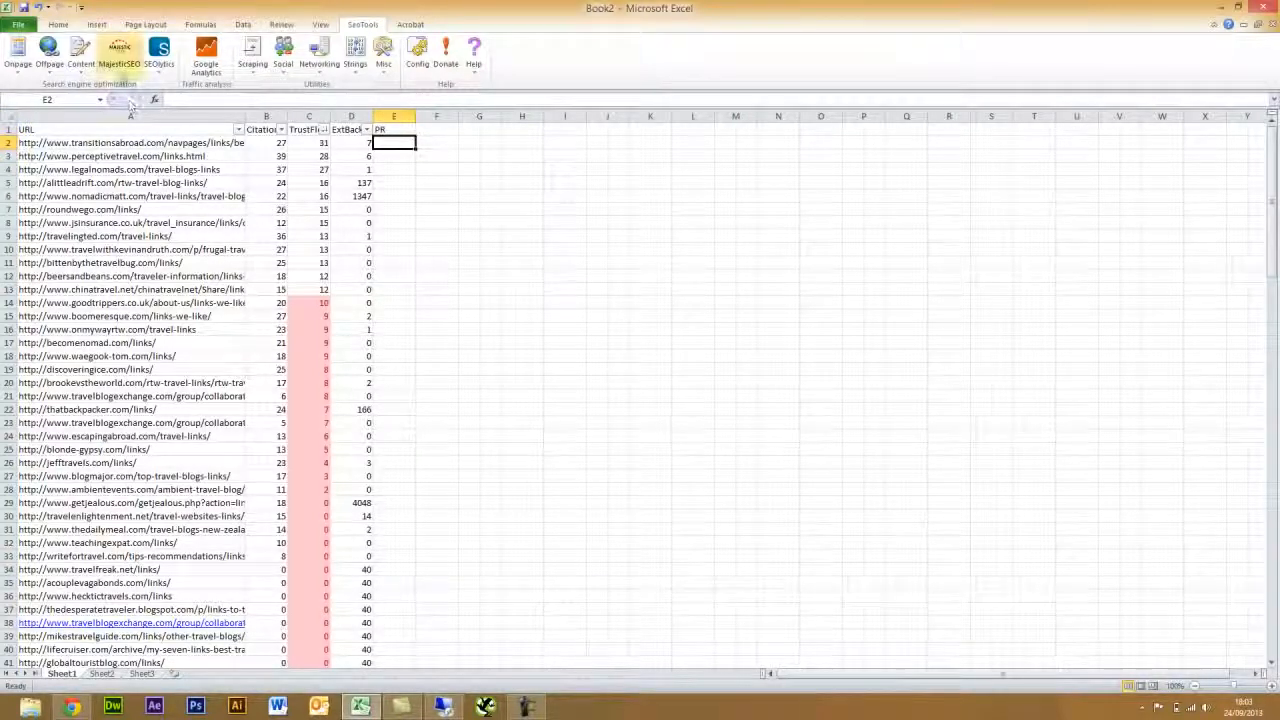
pyautogui.click(48, 64)
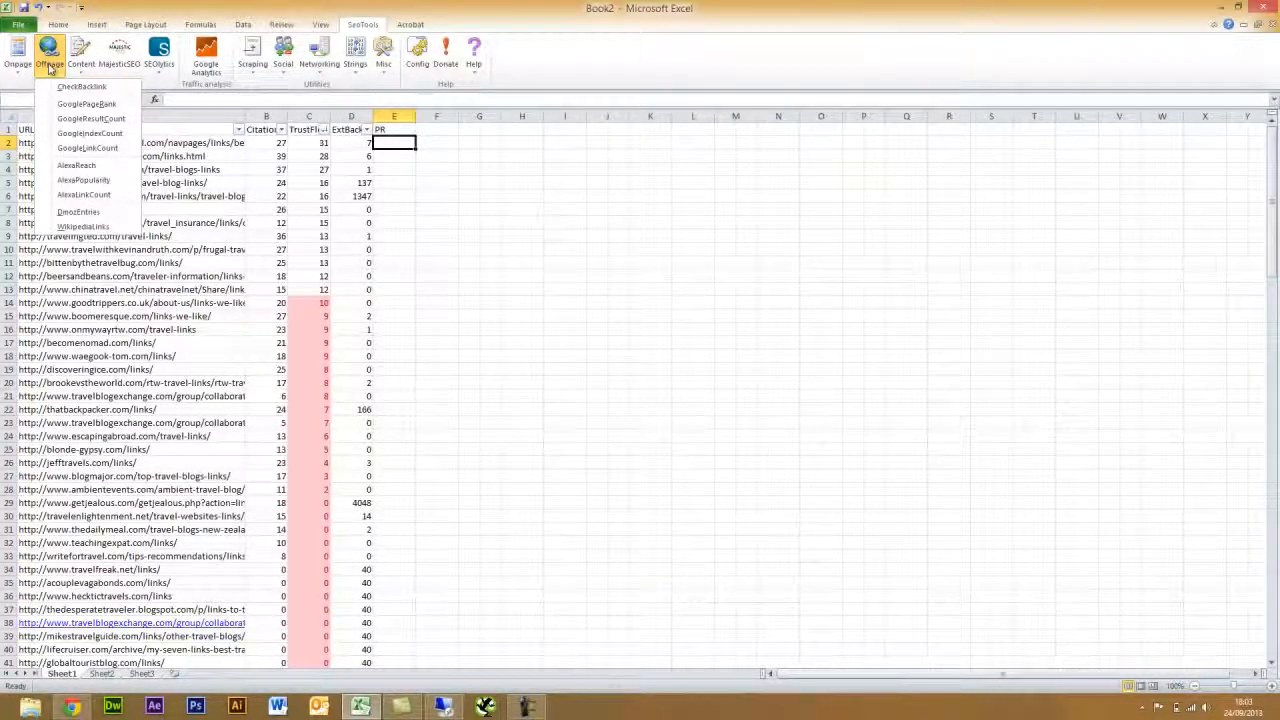
pyautogui.click(84, 104)
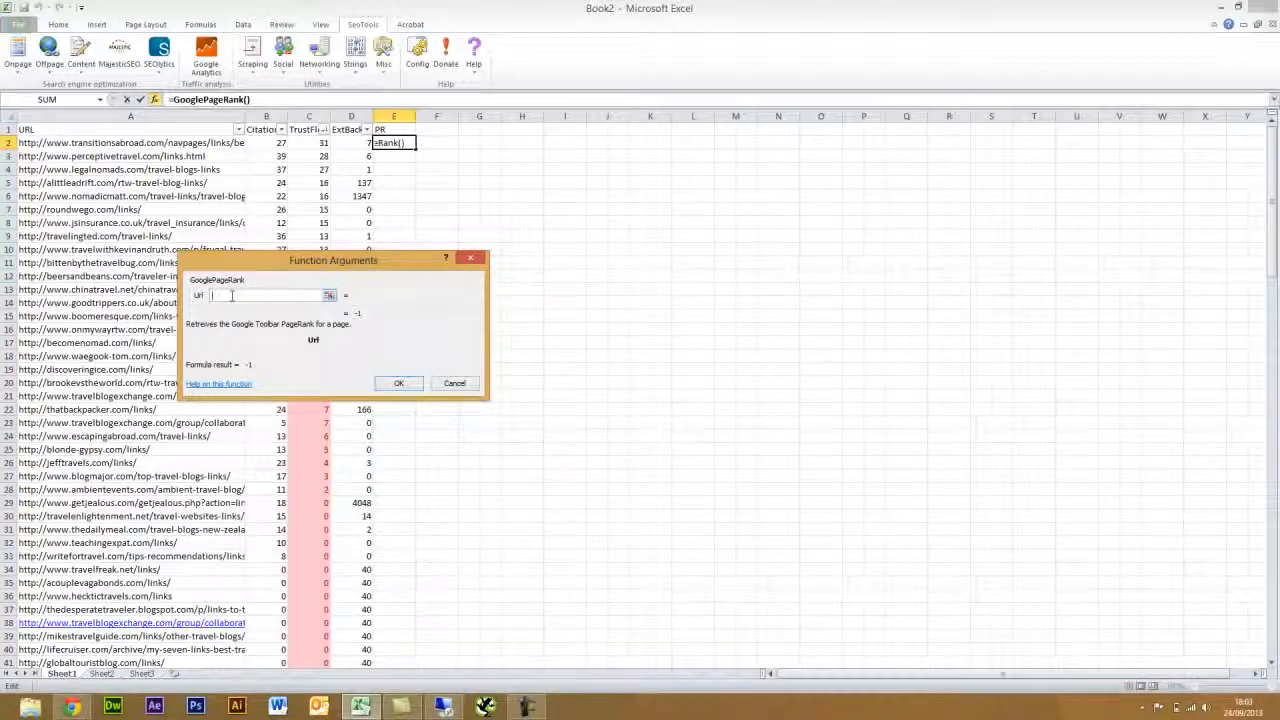
# - Set the GooglePageRank Url argument to A2 and fill the formula down to row 51
pyautogui.click(113, 146)
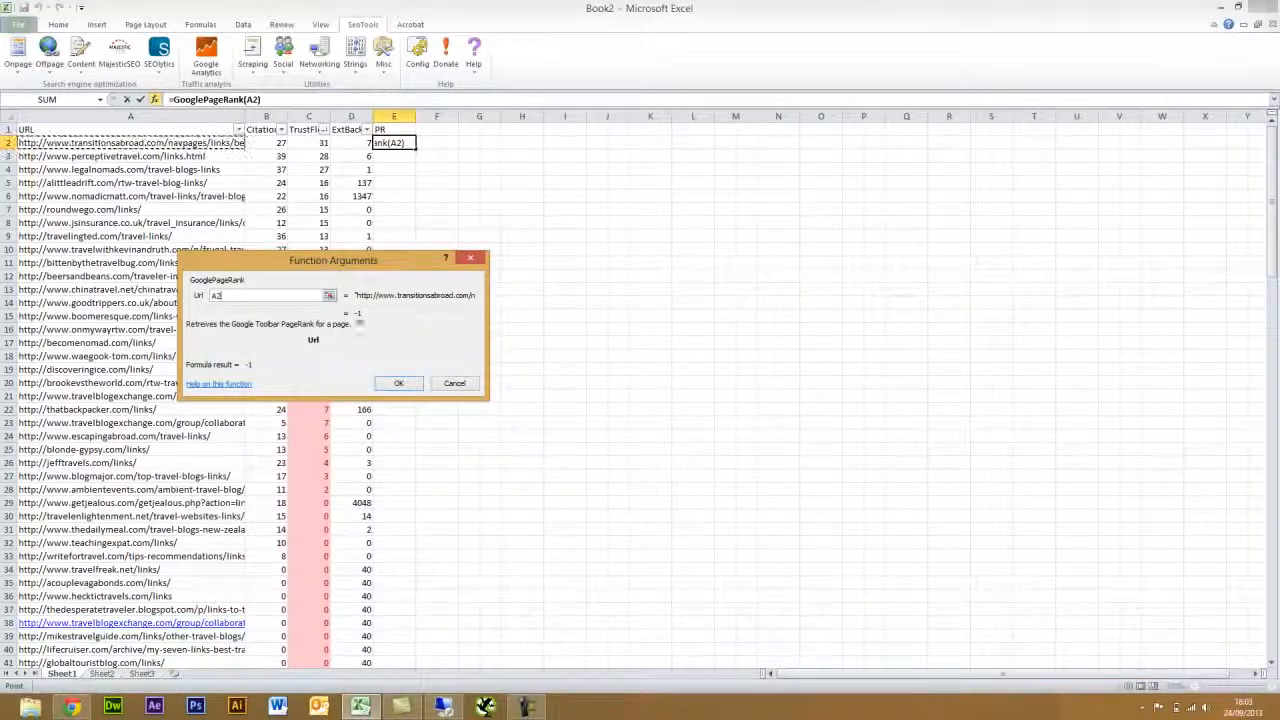
pyautogui.click(400, 384)
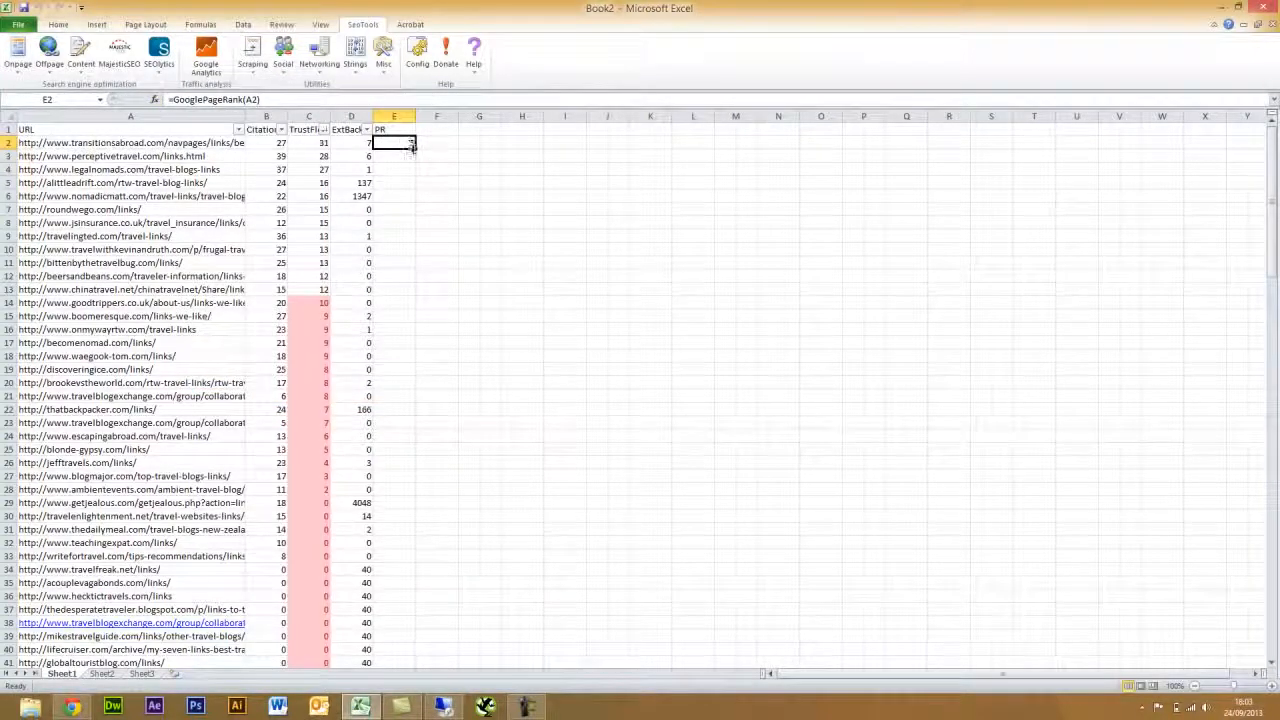
pyautogui.moveTo(412, 146); pyautogui.dragTo(394, 638)
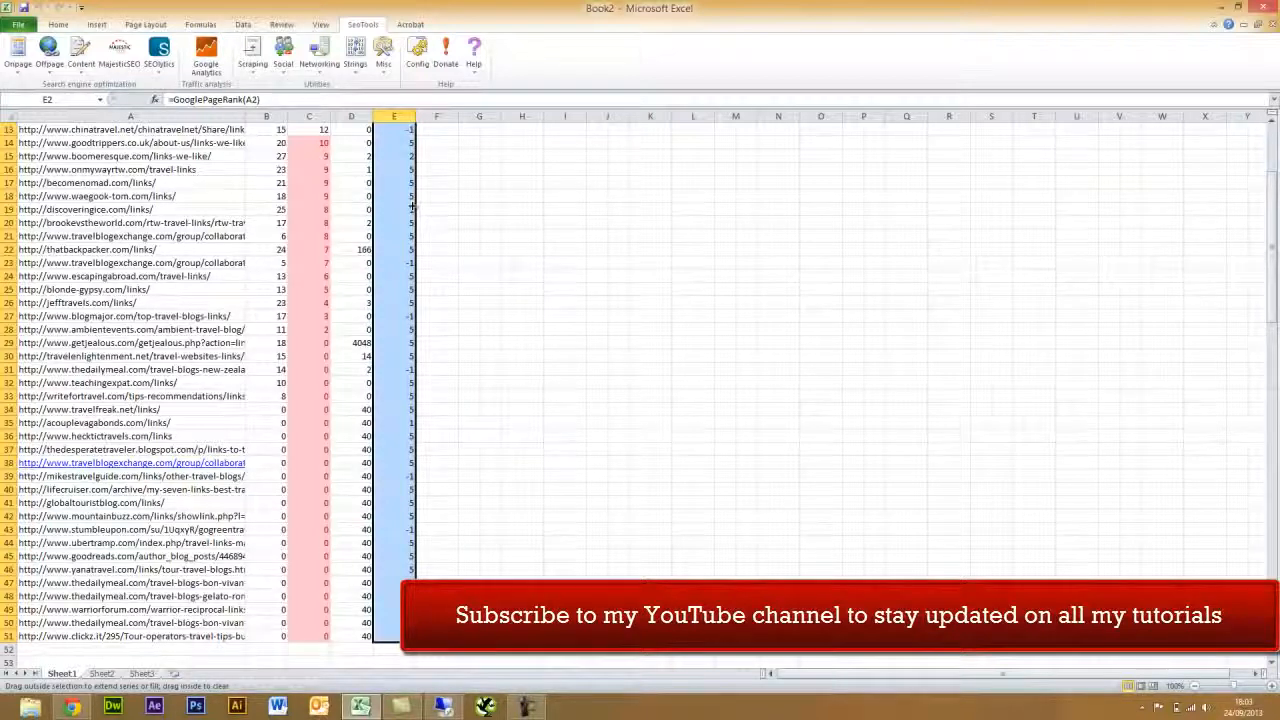
pyautogui.scroll(4, 411, 206)
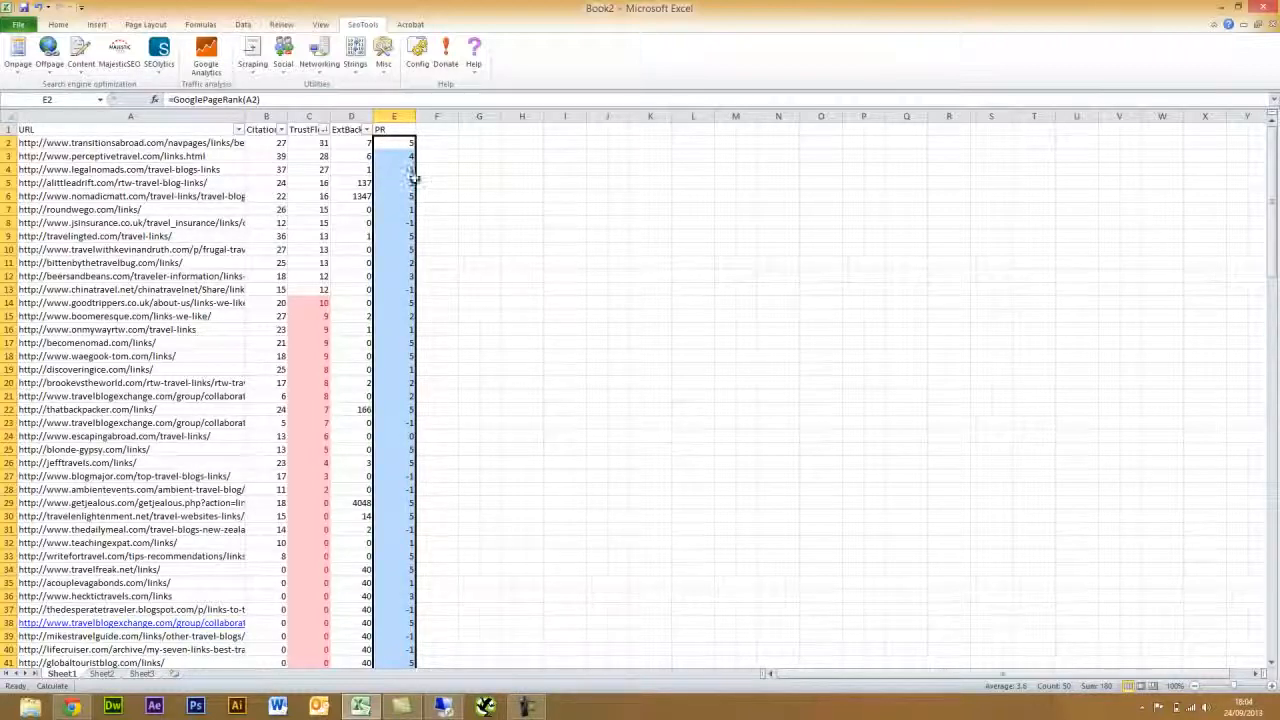
pyautogui.click(430, 357)
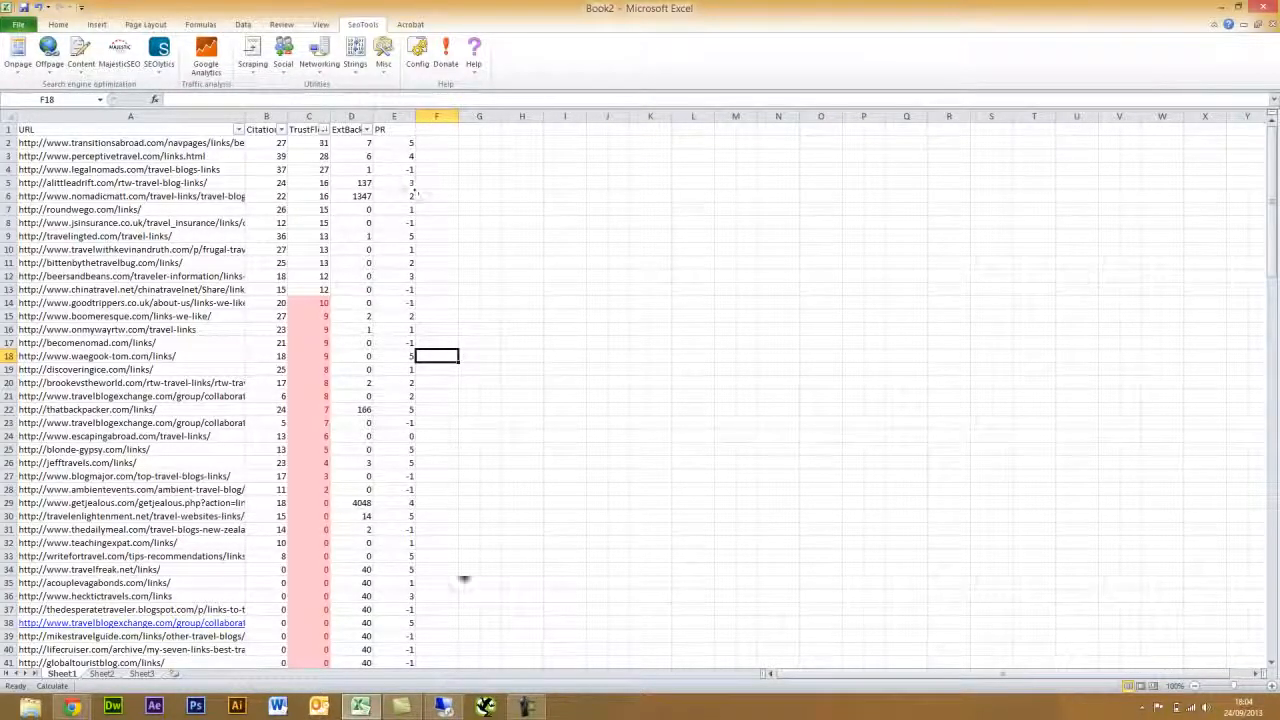
pyautogui.moveTo(531, 712)
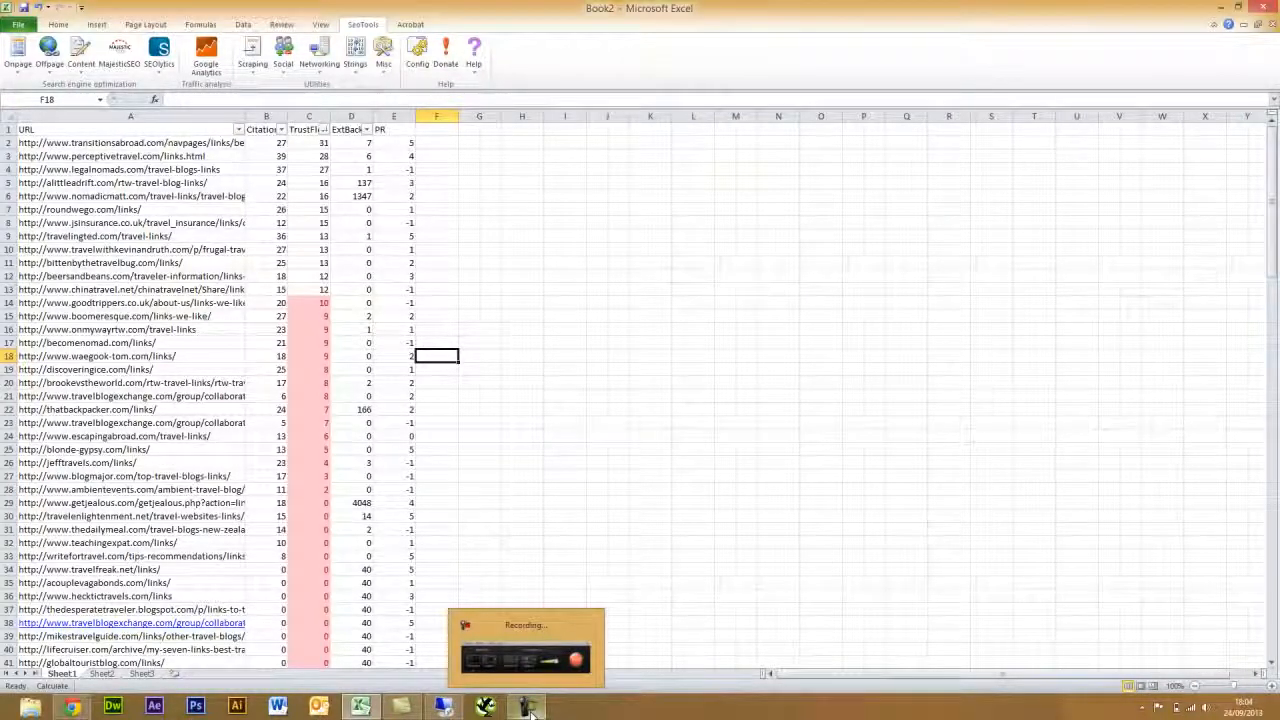
# - Highlight the low PR values 0 and -1 in light red and check E2's formula
pyautogui.click(531, 712)
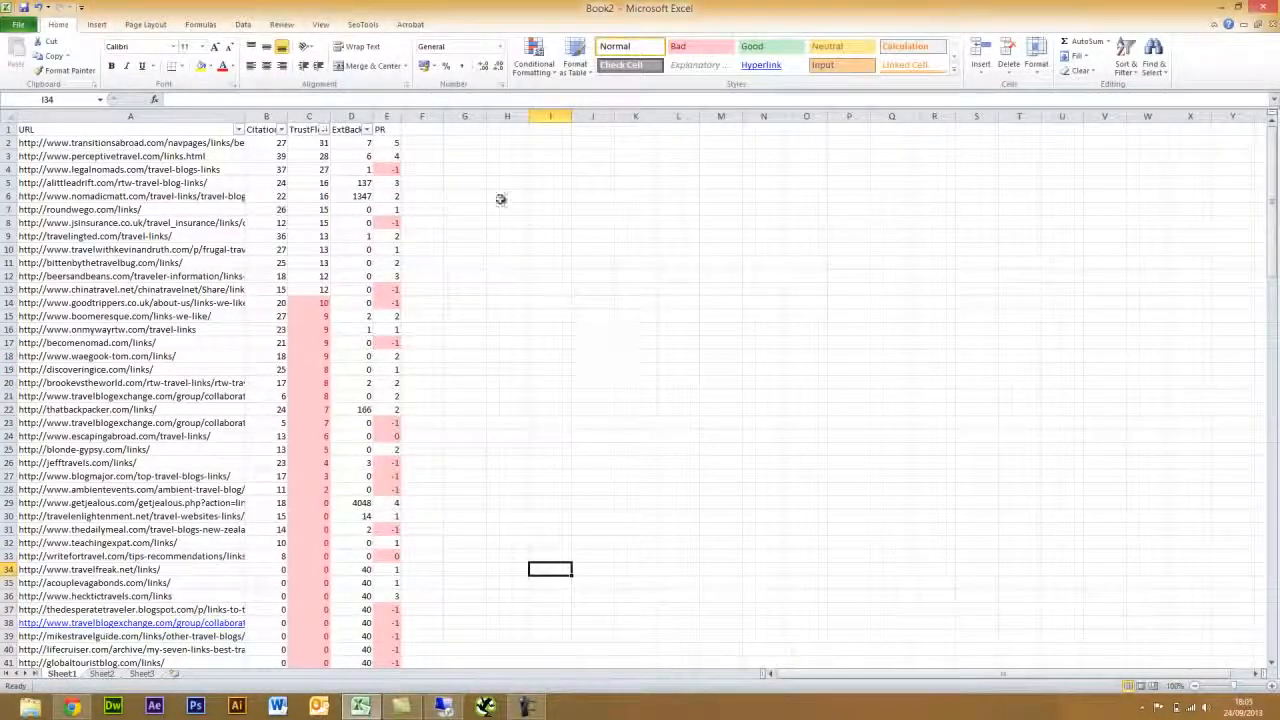
pyautogui.click(415, 141)
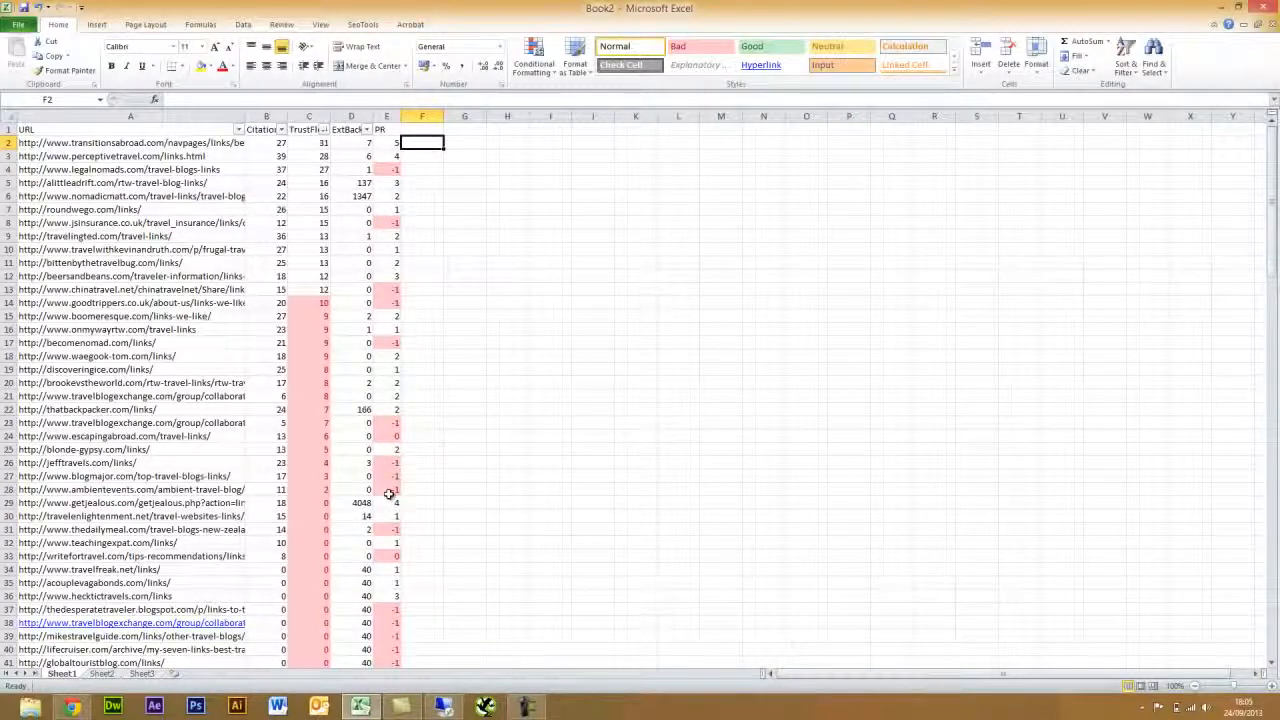
pyautogui.click(388, 143)
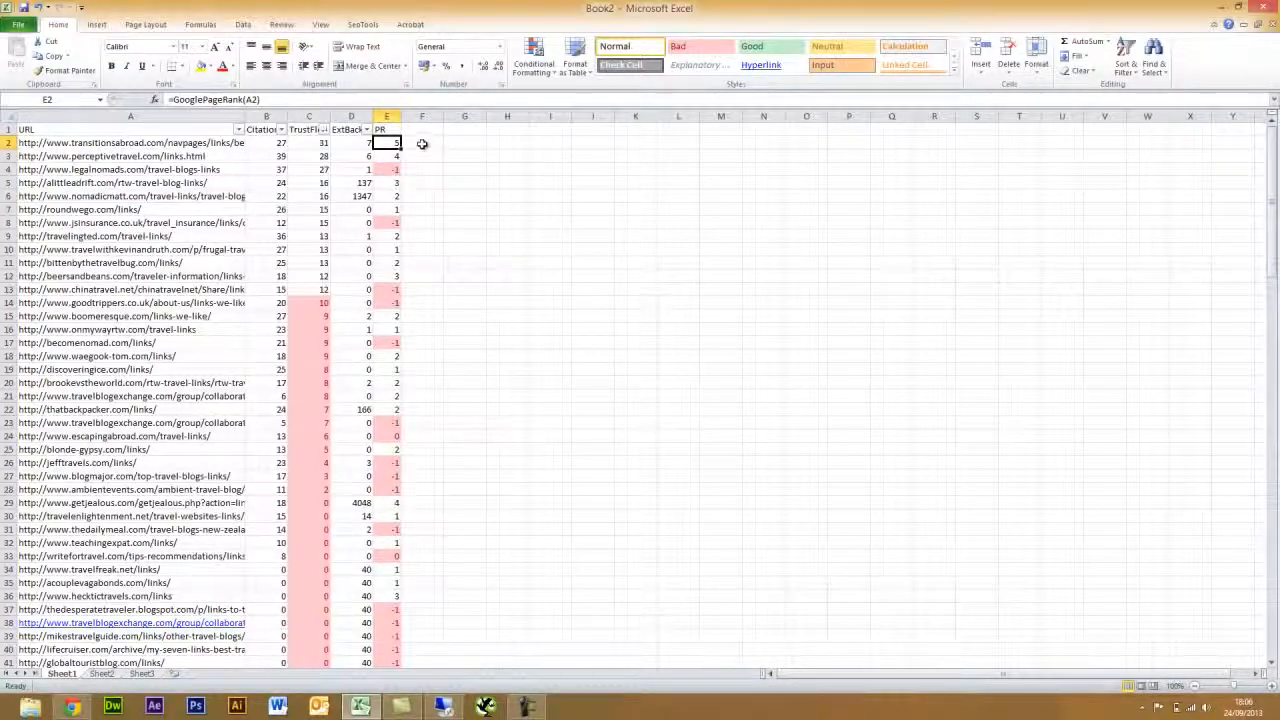
# - Copy the PR column E1:E51 and paste it as plain values into column F
pyautogui.moveTo(390, 129); pyautogui.dragTo(390, 637)
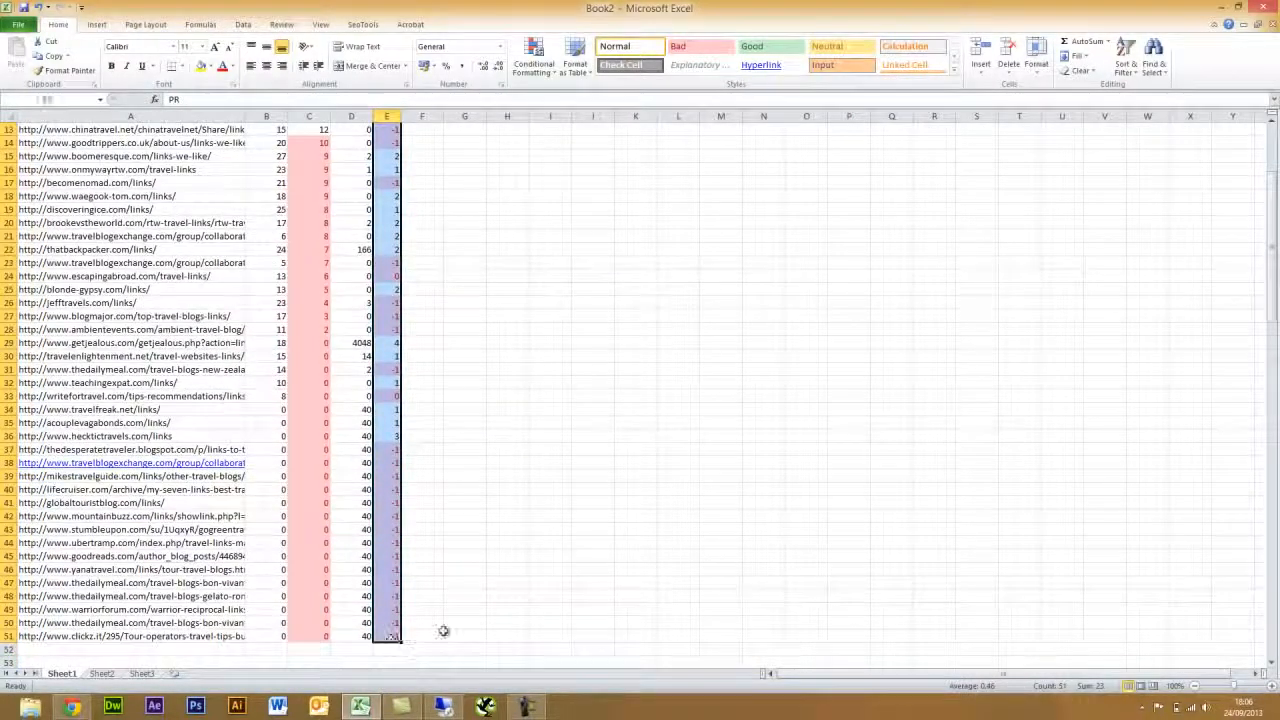
pyautogui.hotkey('ctrl', 'c')
pyautogui.scroll(4, 495, 440)
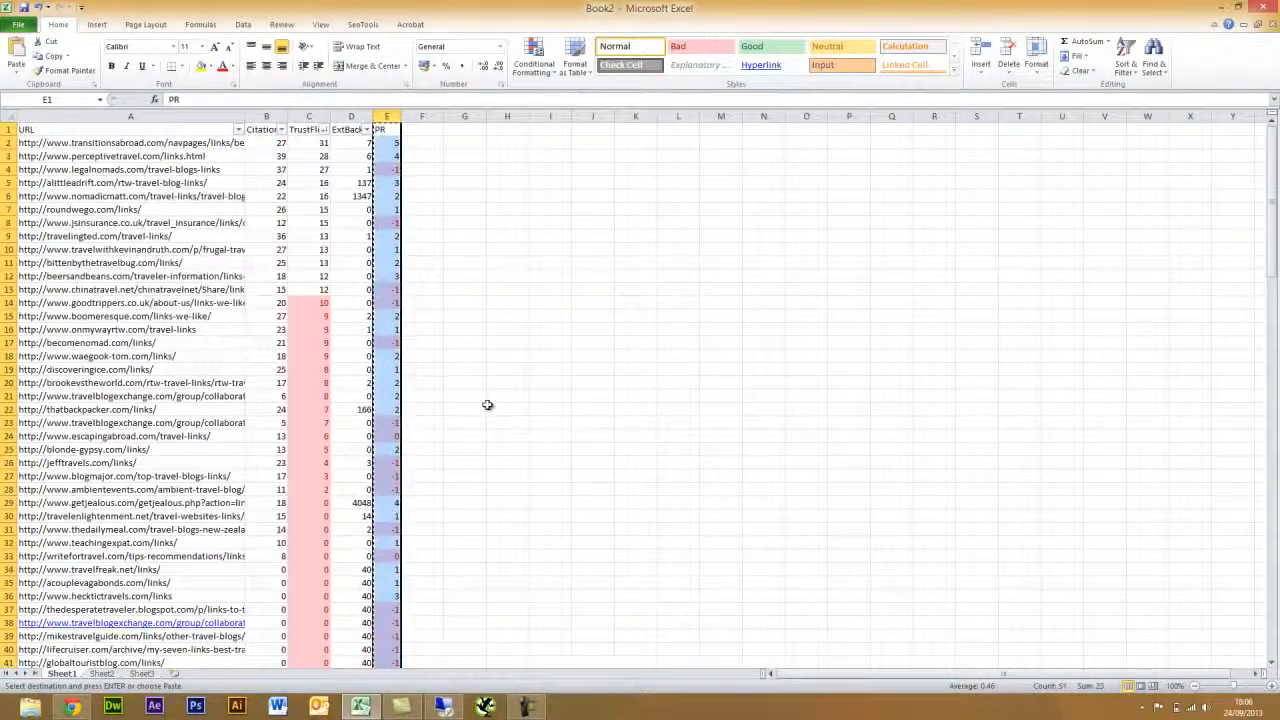
pyautogui.click(427, 130)
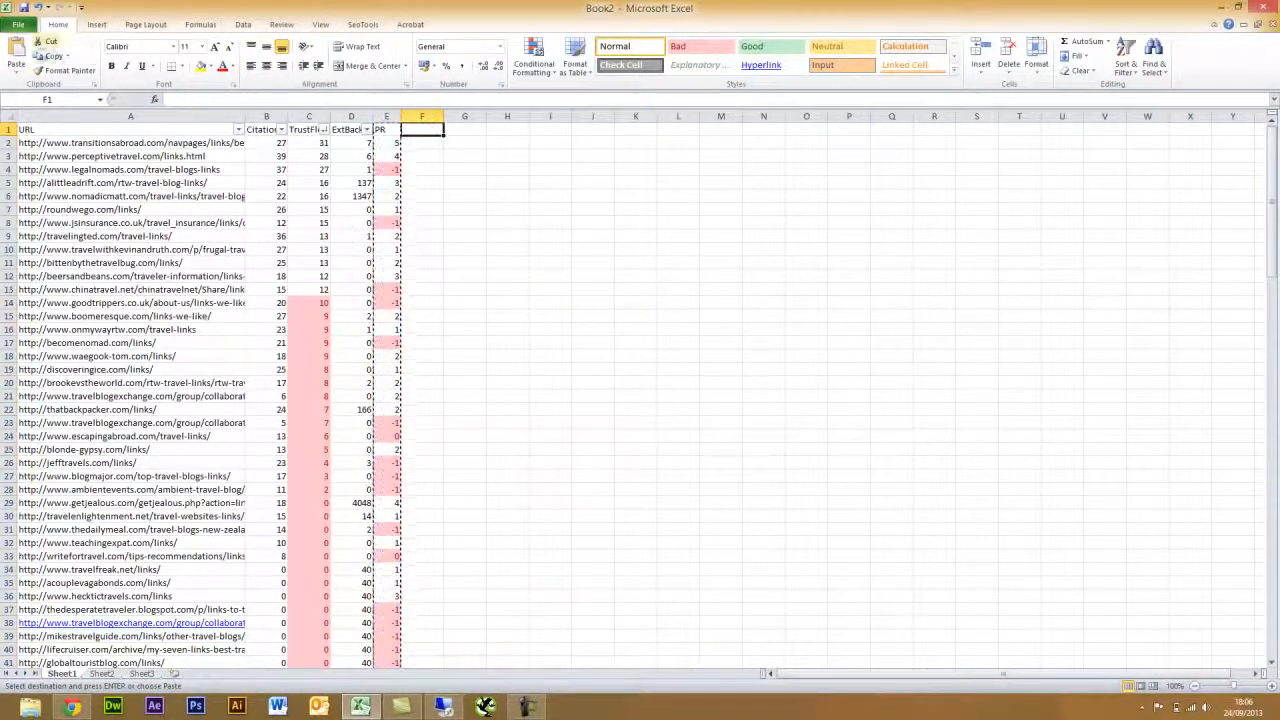
pyautogui.click(15, 72)
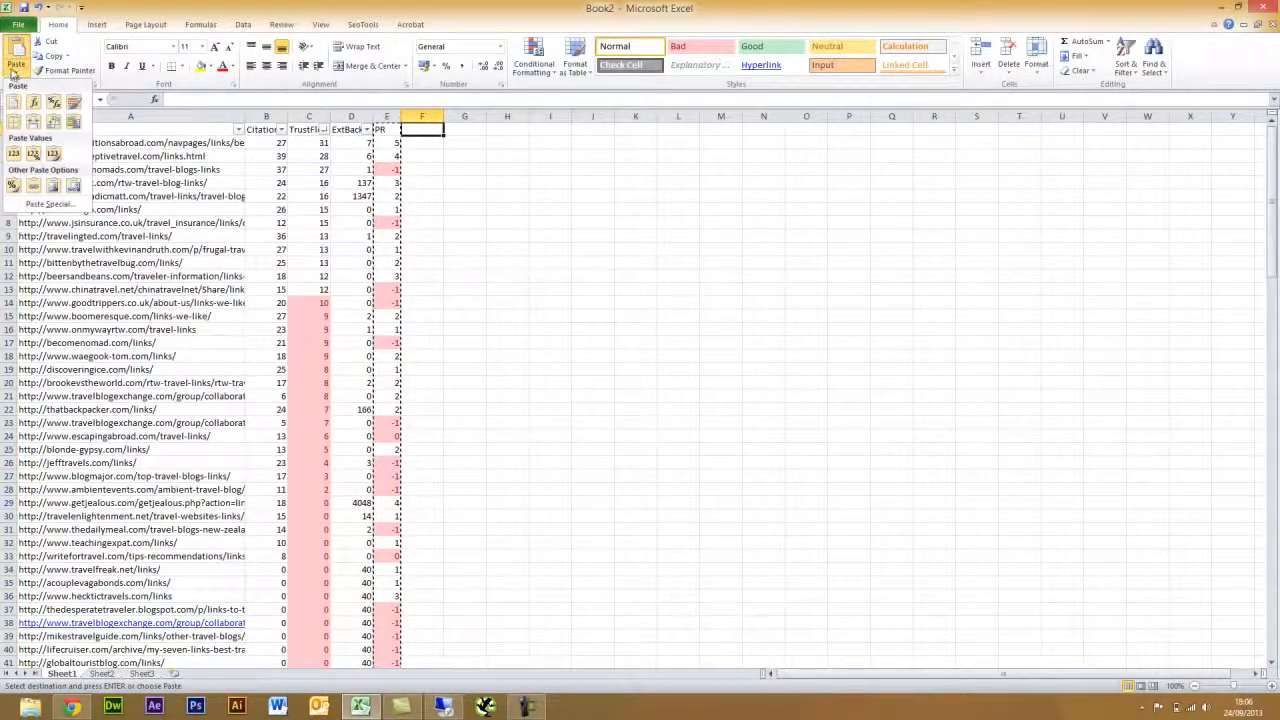
pyautogui.click(14, 155)
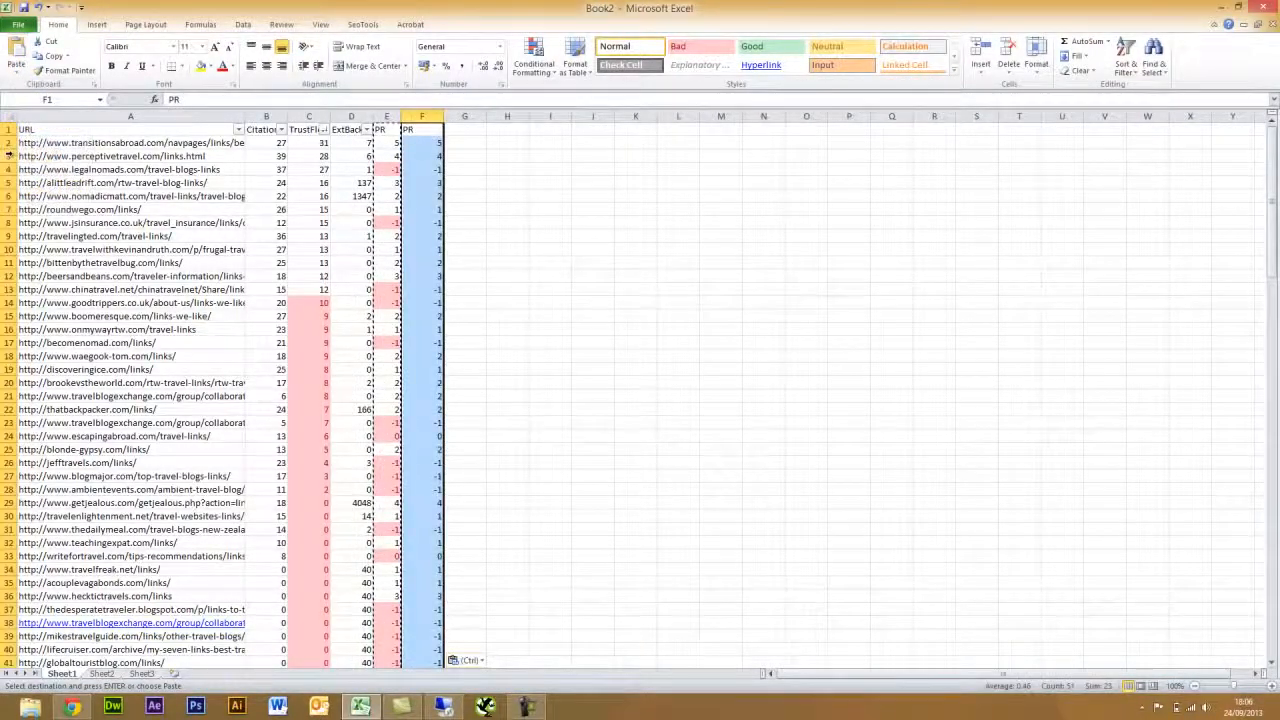
pyautogui.click(424, 149)
# - Delete the formula-based column E and adjust the PR column width
pyautogui.click(388, 117)
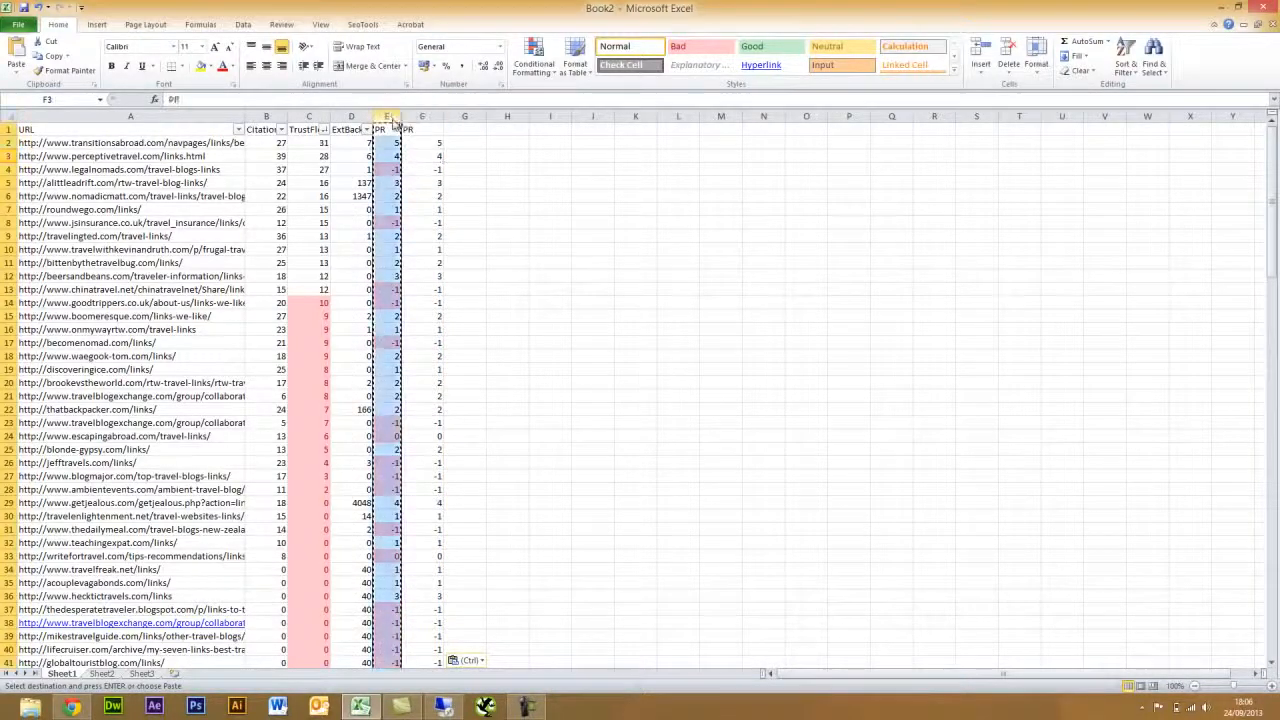
pyautogui.rightClick(388, 117)
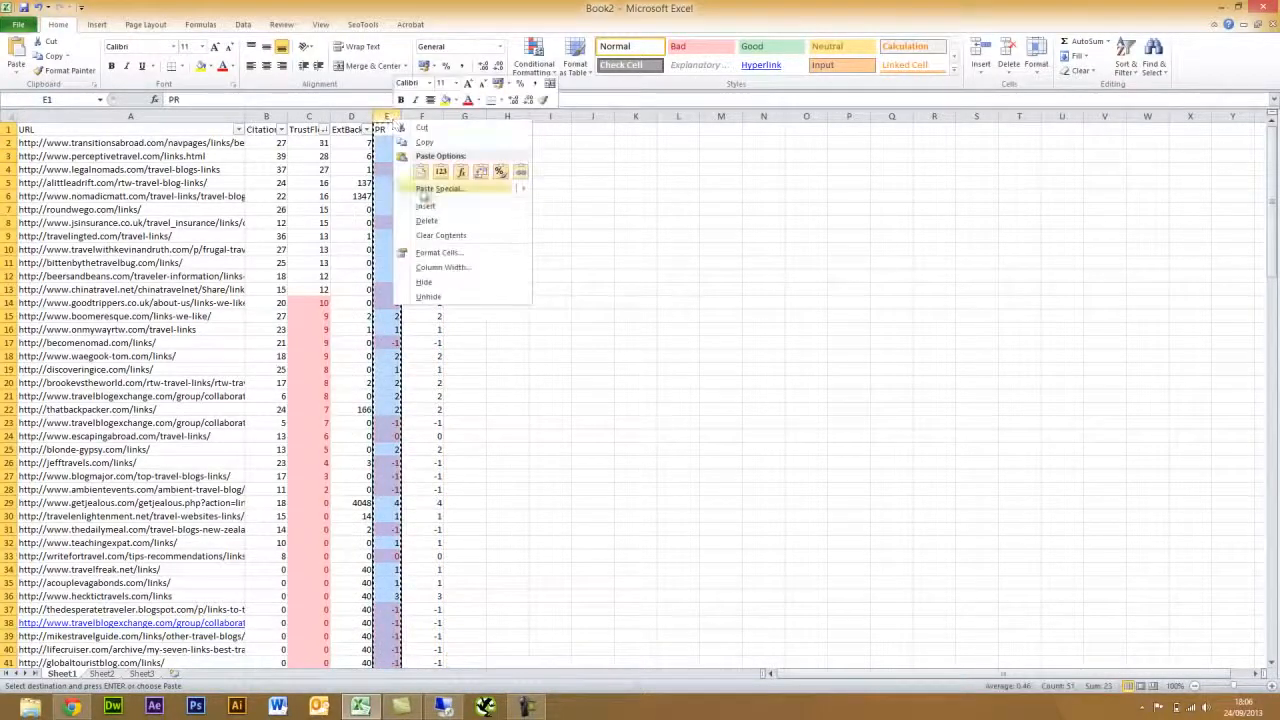
pyautogui.click(428, 221)
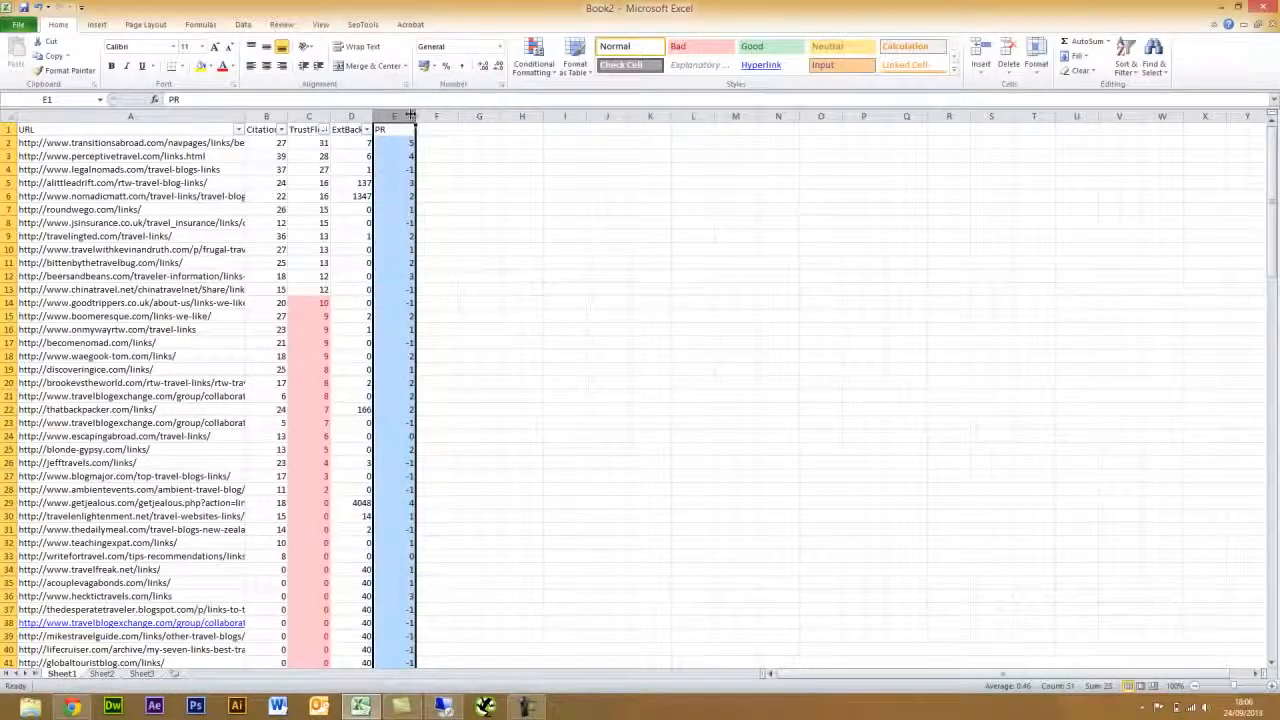
pyautogui.moveTo(414, 115); pyautogui.dragTo(397, 640)
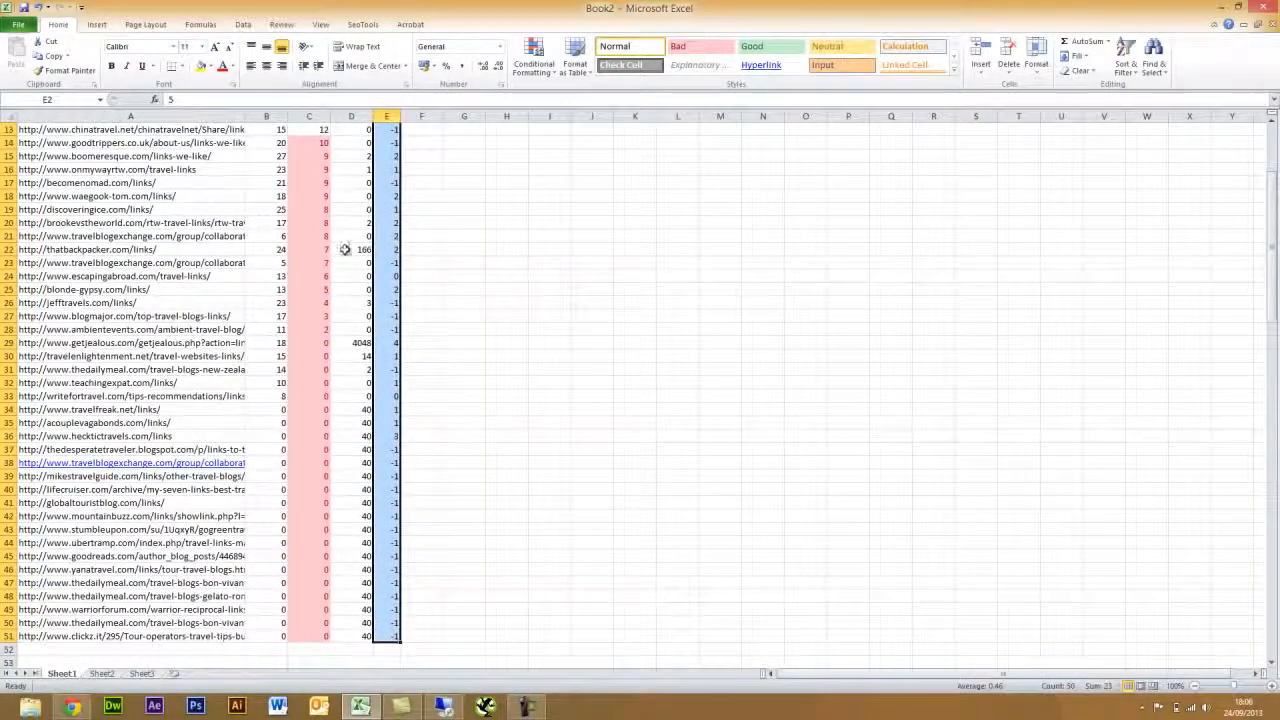
# - Highlight PR values less than 2 in light red
pyautogui.click(534, 60)
pyautogui.moveTo(585, 95)
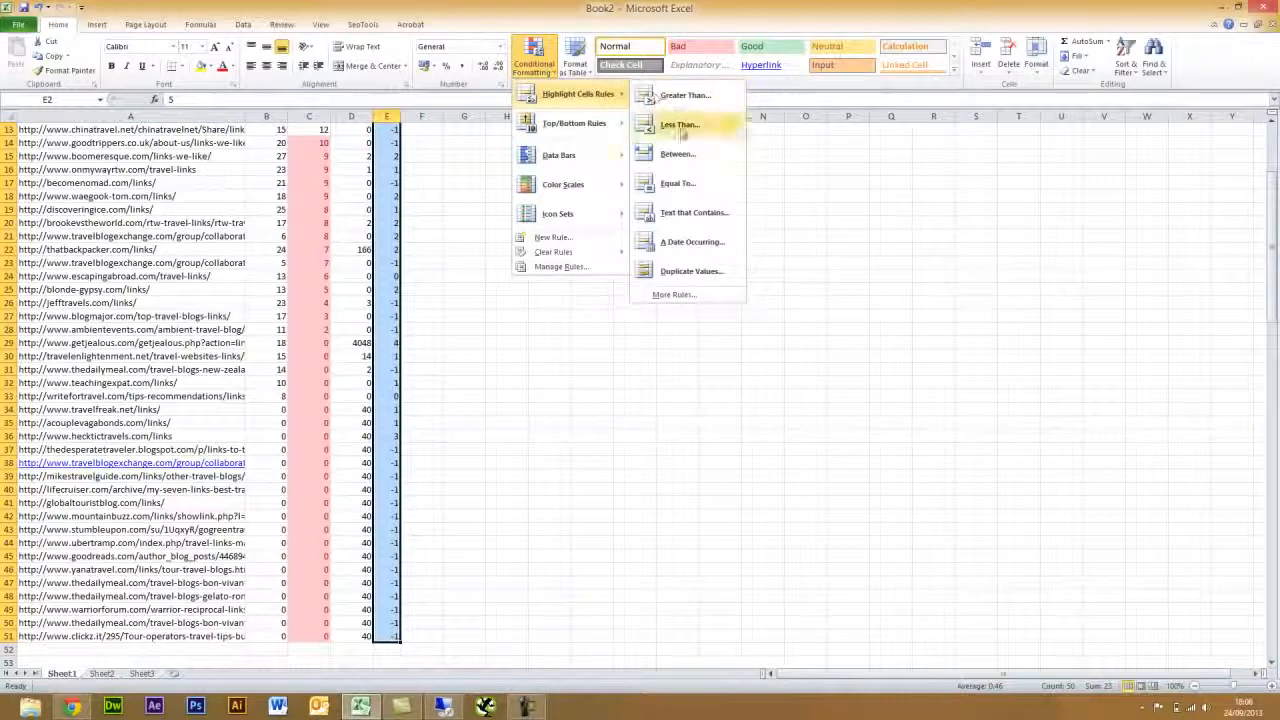
pyautogui.click(680, 125)
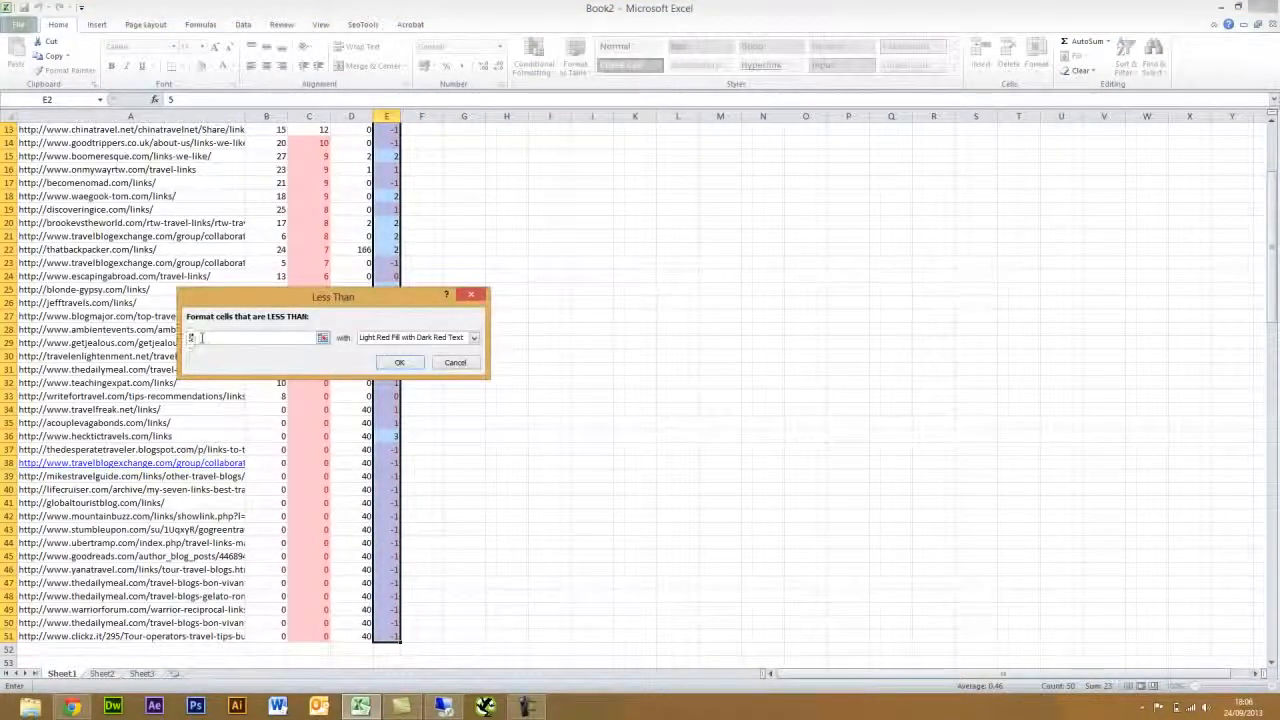
pyautogui.moveTo(200, 338); pyautogui.dragTo(191, 342)
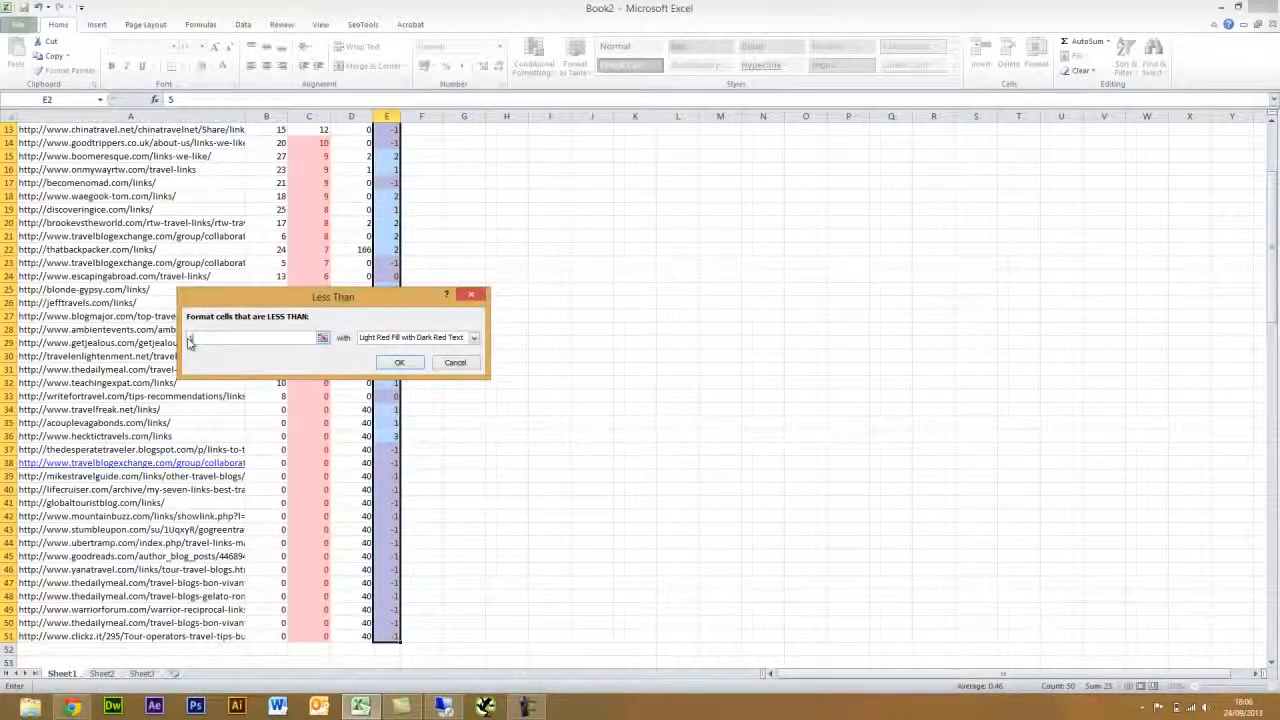
pyautogui.click(399, 362)
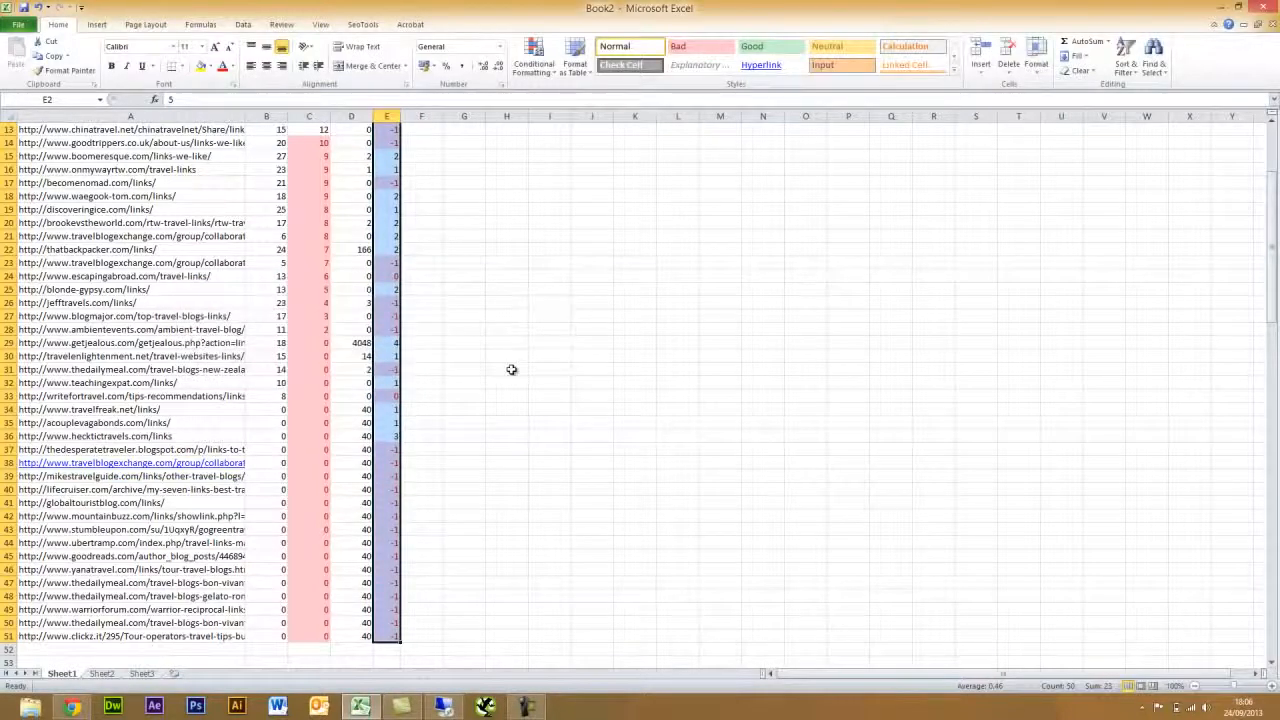
pyautogui.click(509, 369)
pyautogui.scroll(4, 509, 369)
# - Filter the table, sort PR largest to smallest, and exclude PR values -1 and 0
pyautogui.click(386, 130)
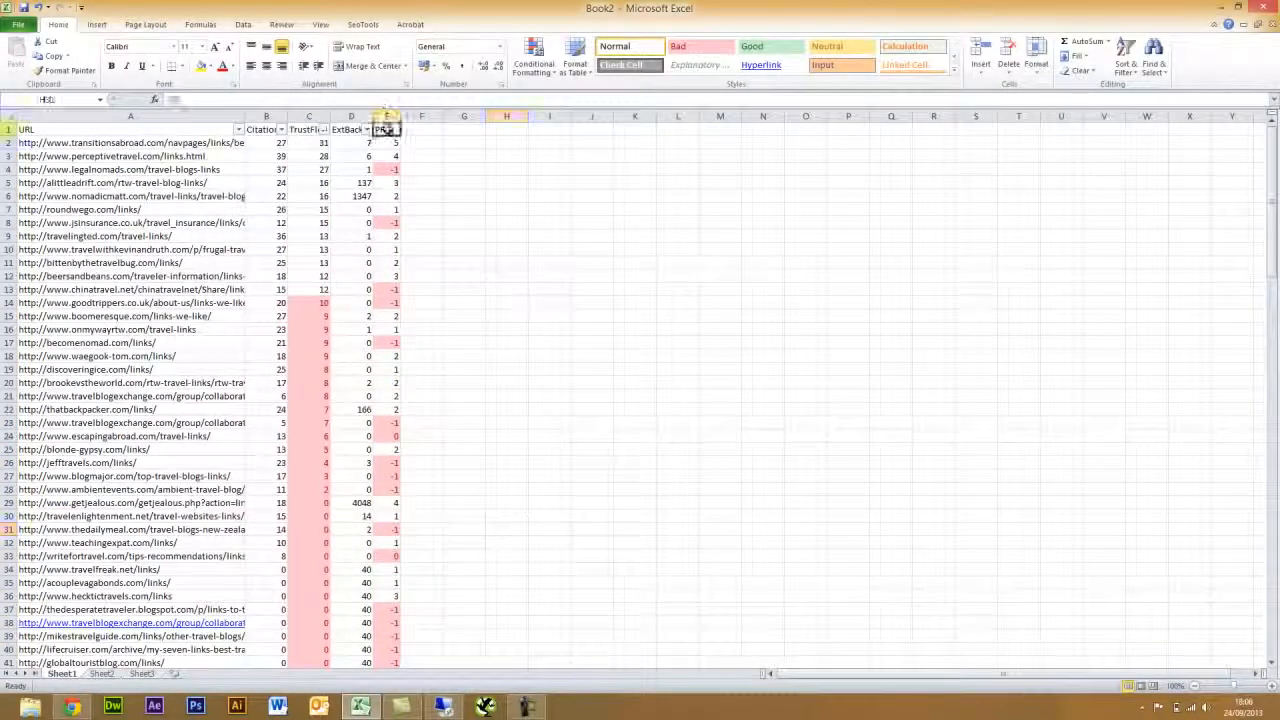
pyautogui.click(246, 26)
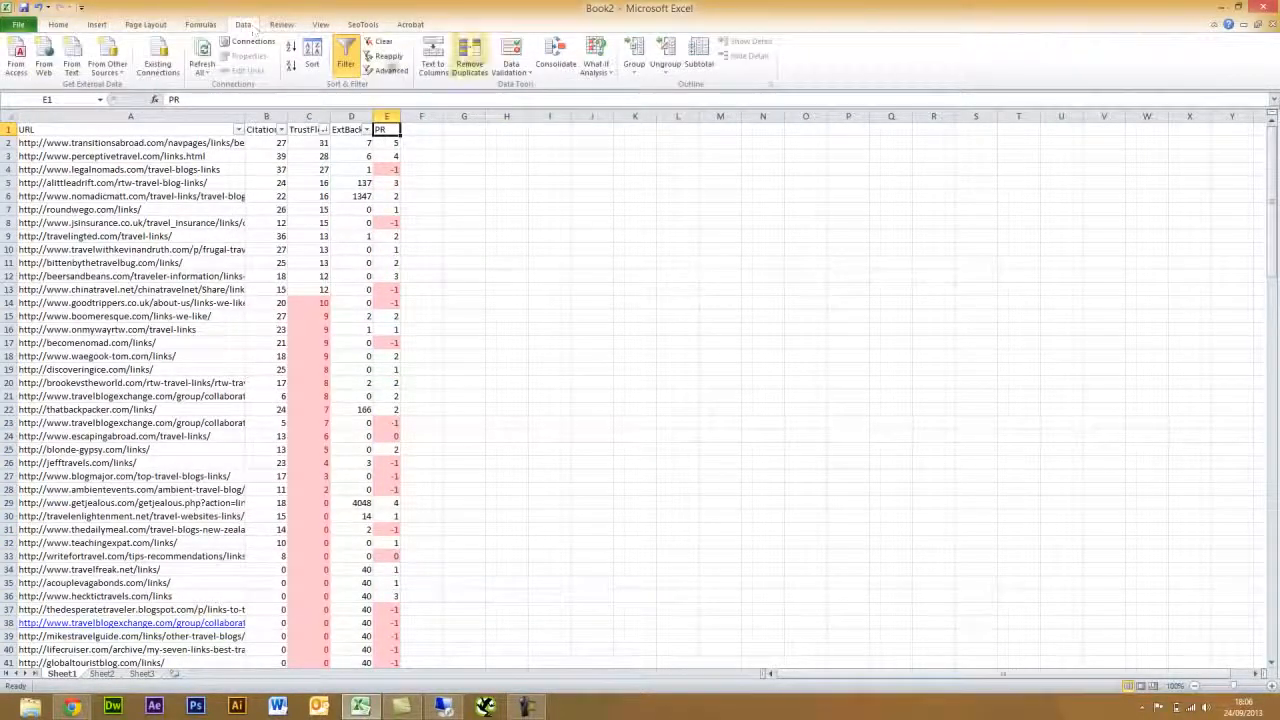
pyautogui.click(345, 58)
pyautogui.click(345, 58)
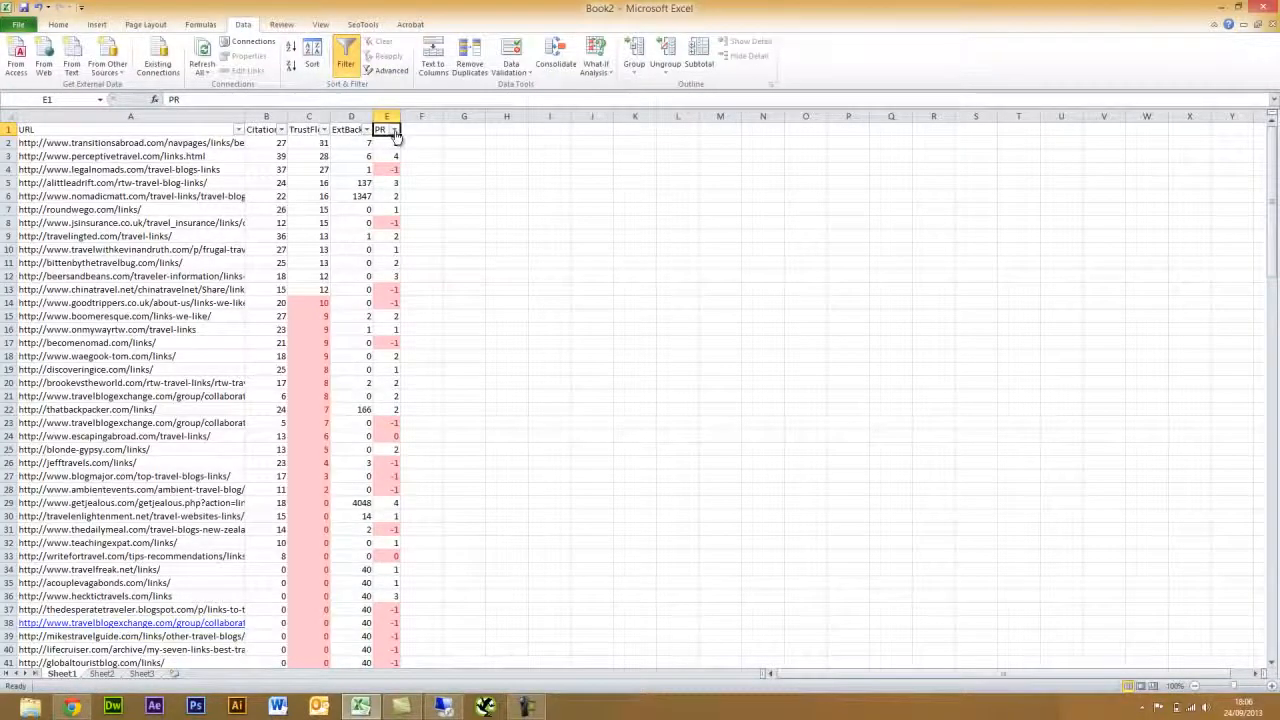
pyautogui.click(394, 131)
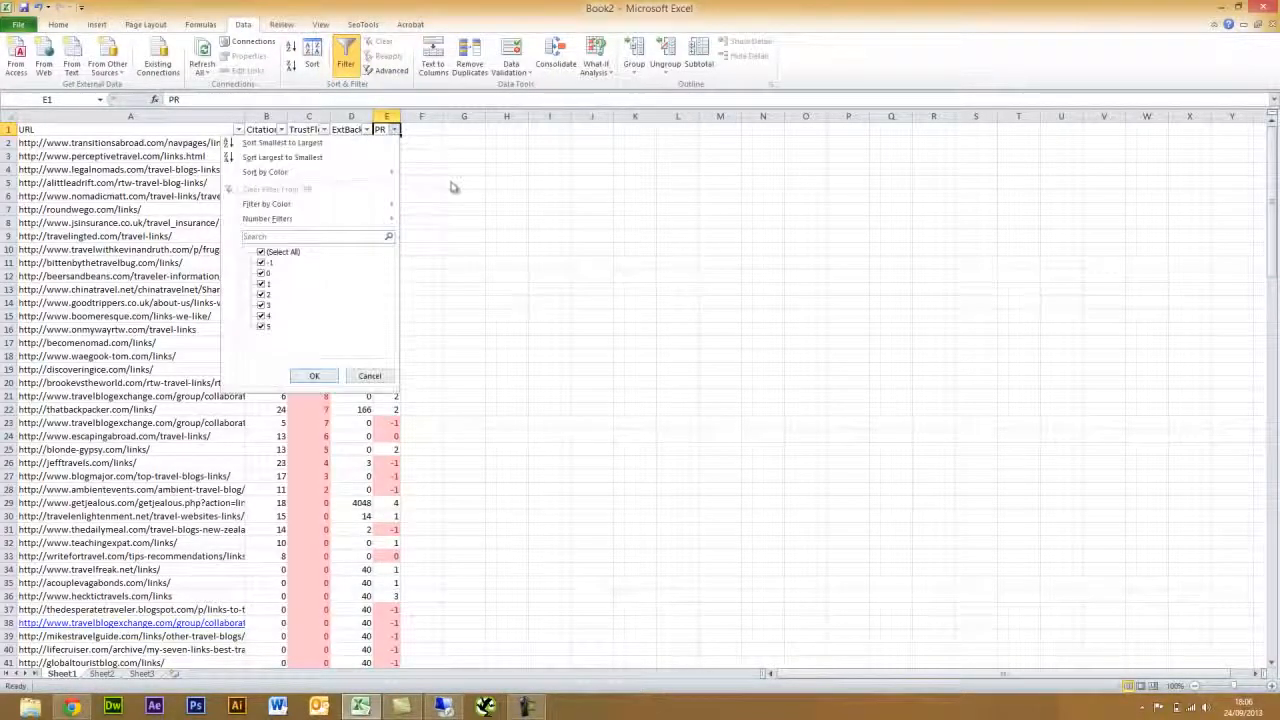
pyautogui.click(314, 157)
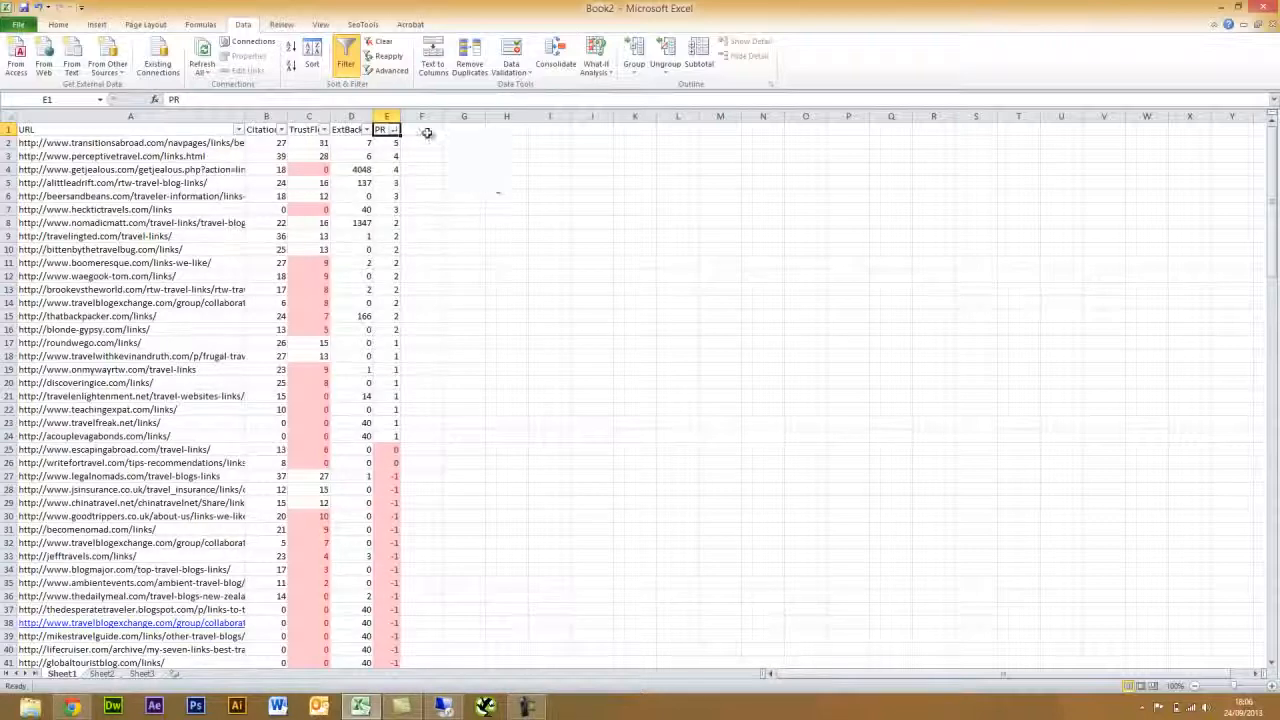
pyautogui.click(395, 131)
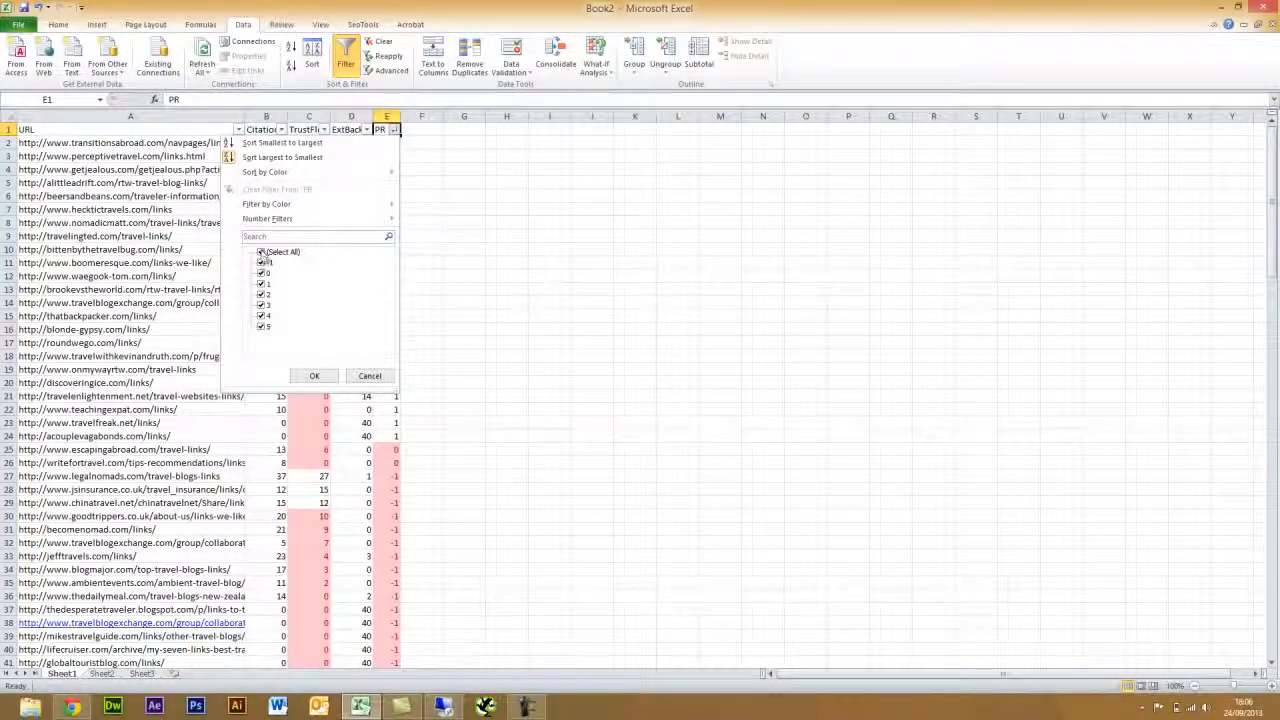
pyautogui.click(262, 262)
pyautogui.click(262, 273)
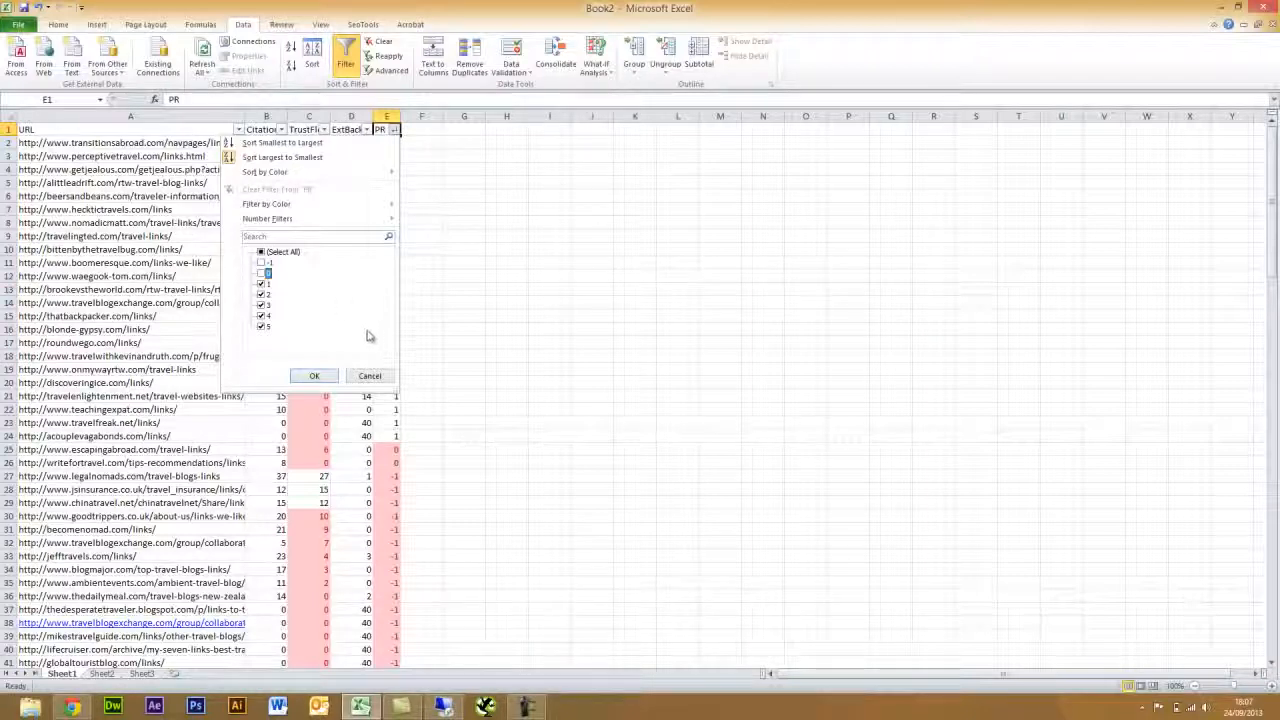
pyautogui.click(316, 376)
# - Sort the filtered rows by TrustFlow from largest to smallest
pyautogui.click(489, 187)
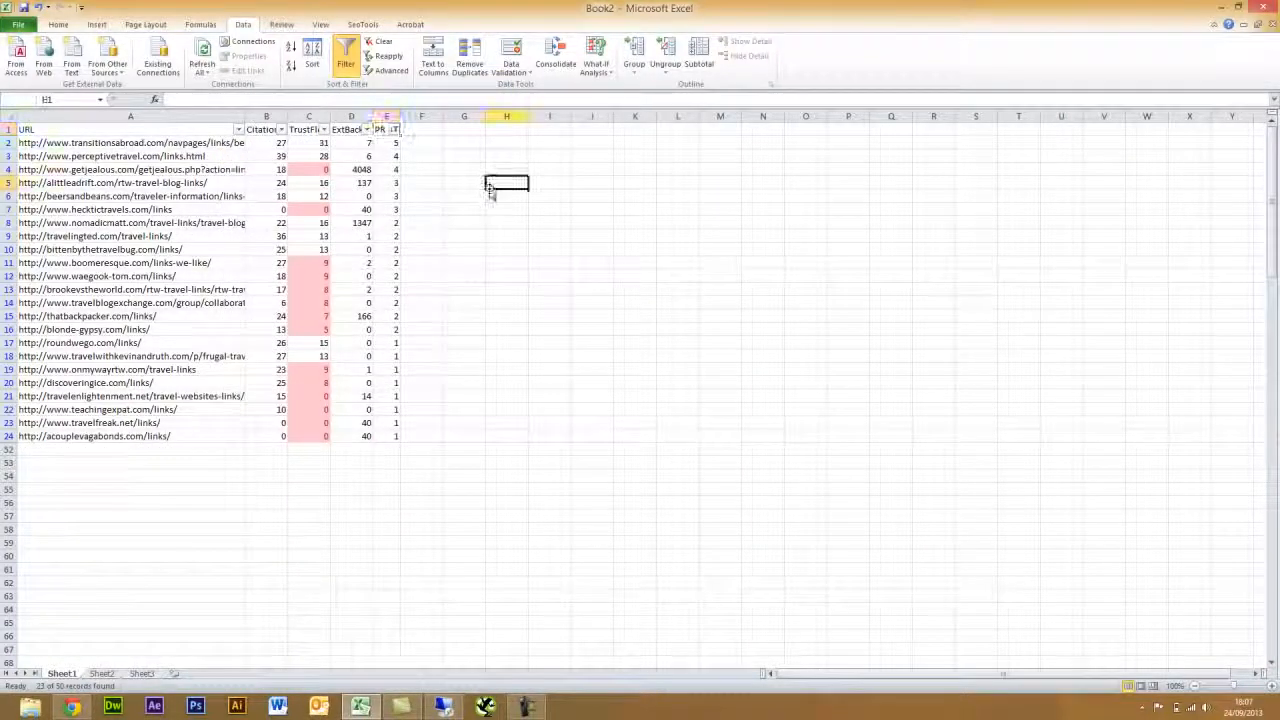
pyautogui.click(324, 130)
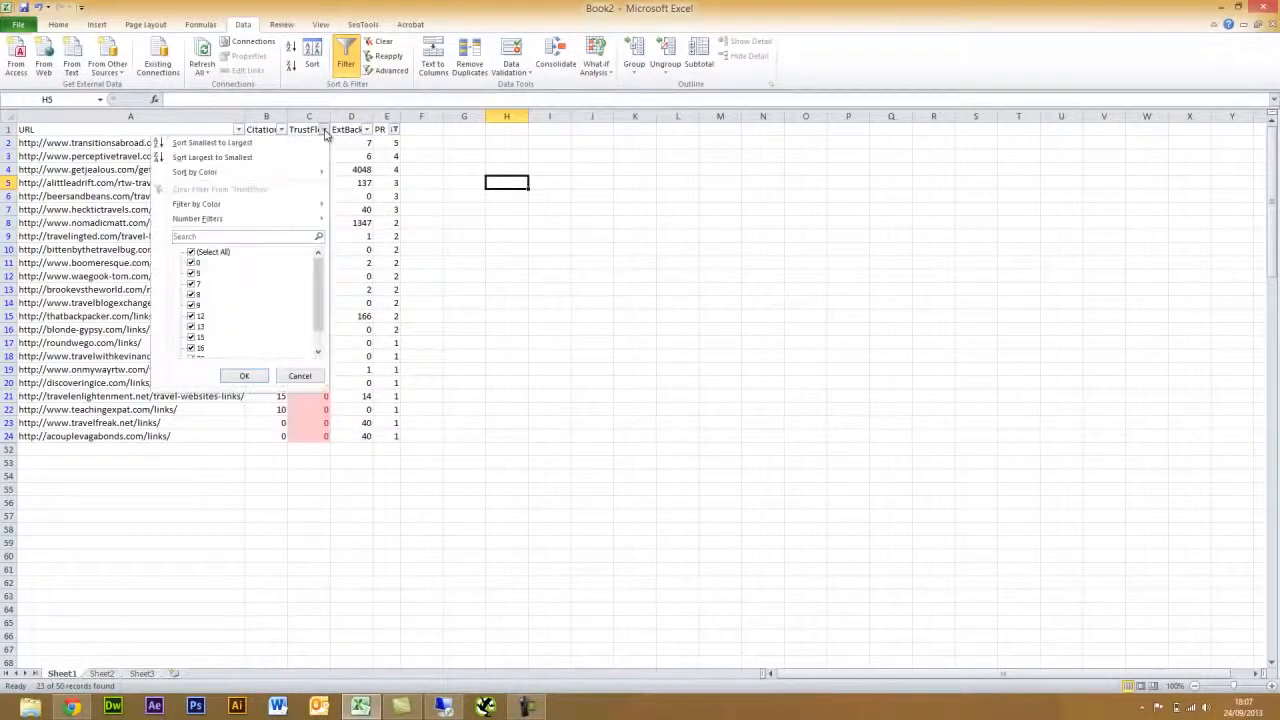
pyautogui.click(225, 157)
pyautogui.click(578, 181)
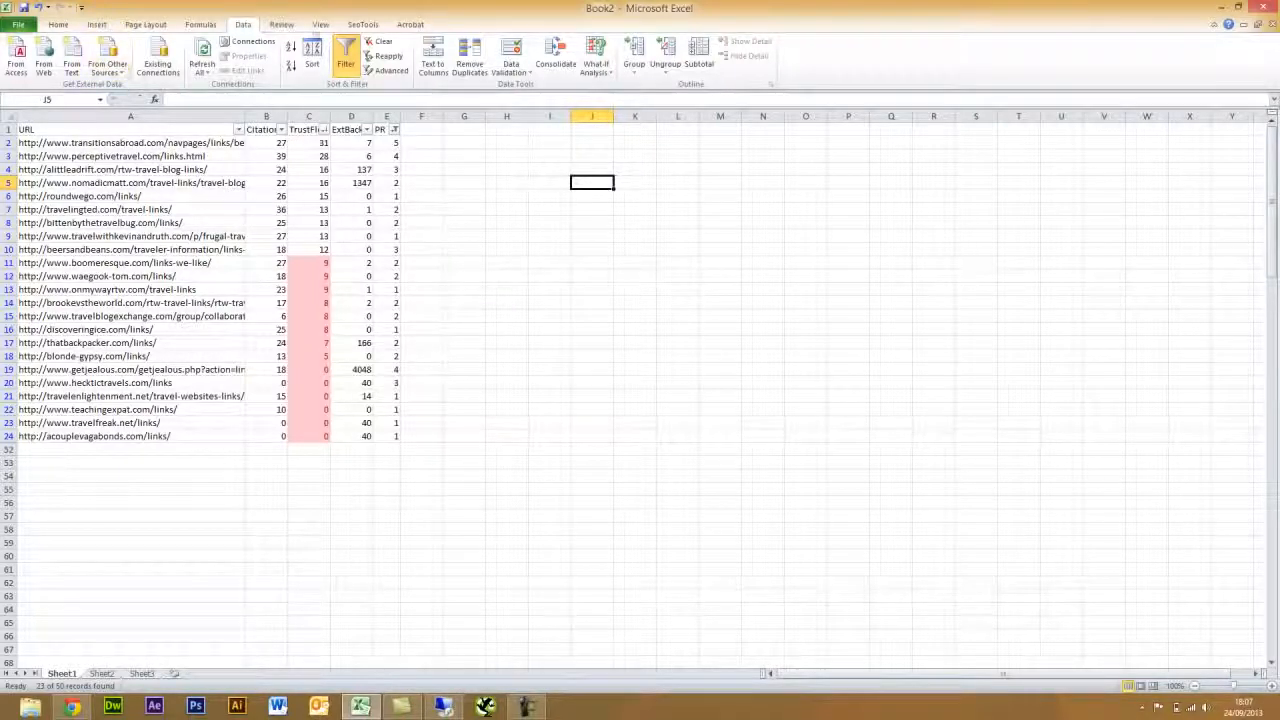
pyautogui.click(361, 24)
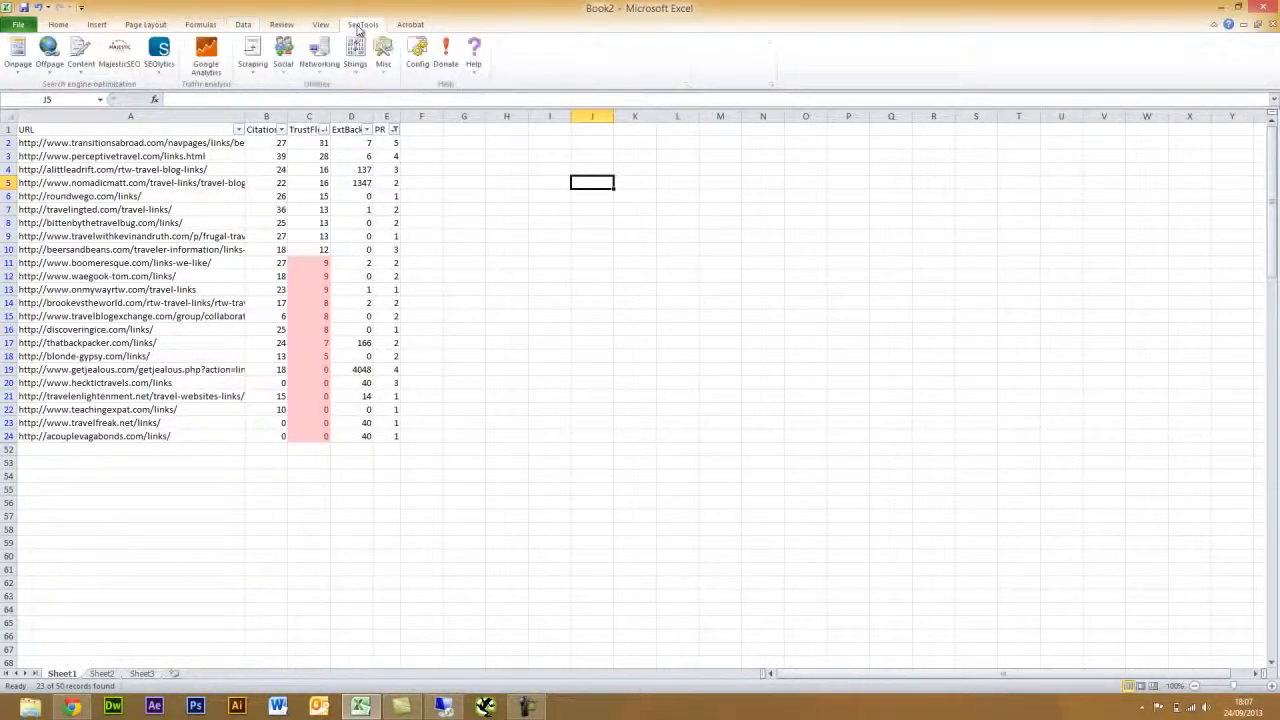
# - Look over the SEOlytics function list, then widen empty column F to about 24.29
pyautogui.click(165, 64)
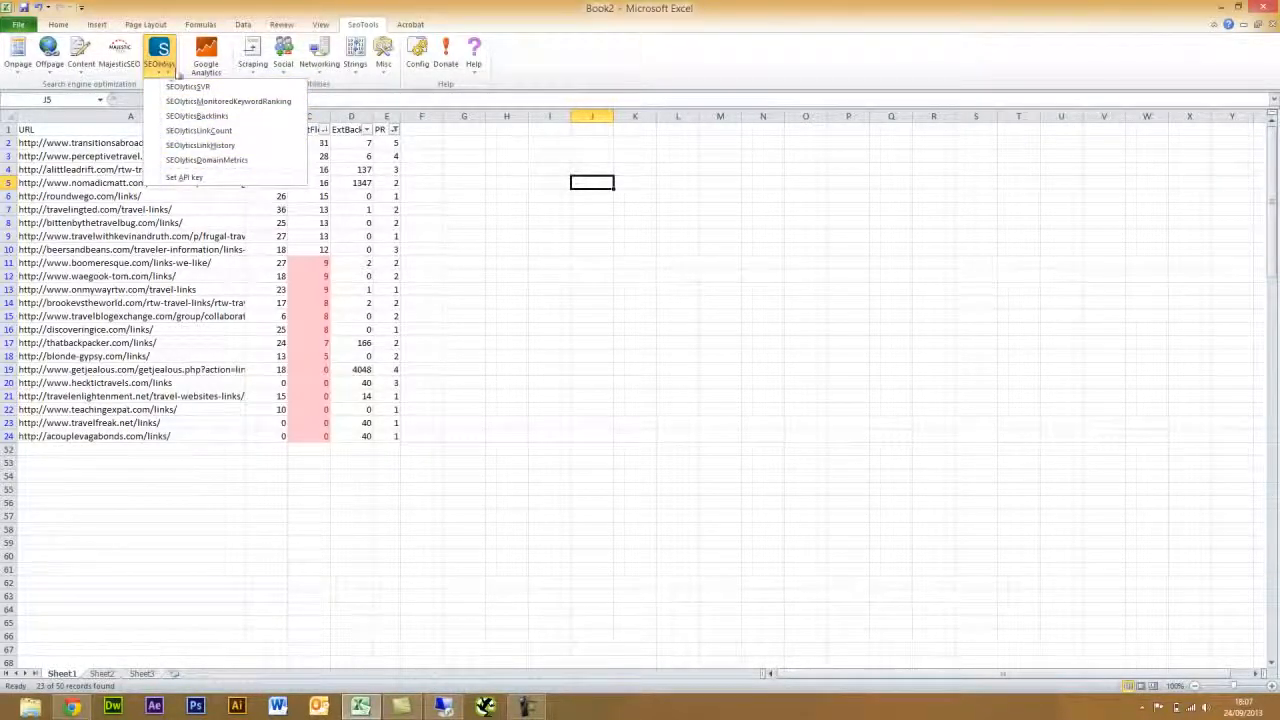
pyautogui.click(568, 62)
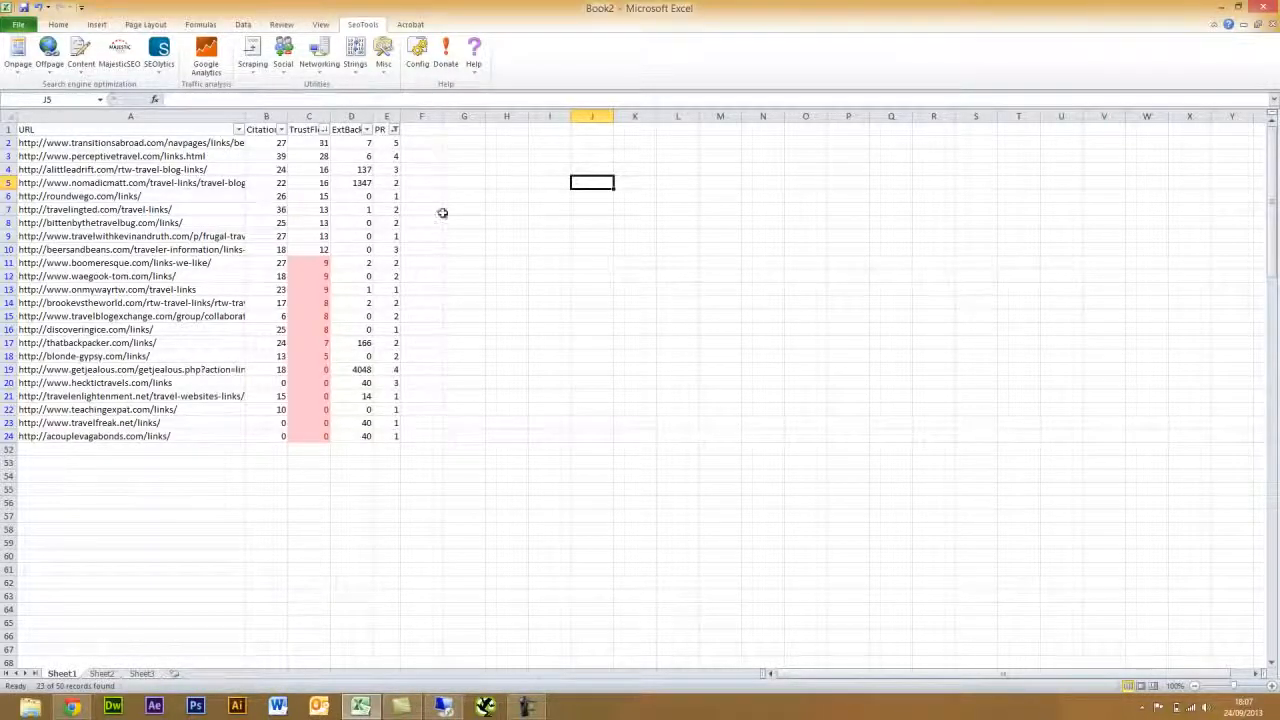
pyautogui.click(423, 129)
pyautogui.moveTo(443, 116); pyautogui.dragTo(526, 119)
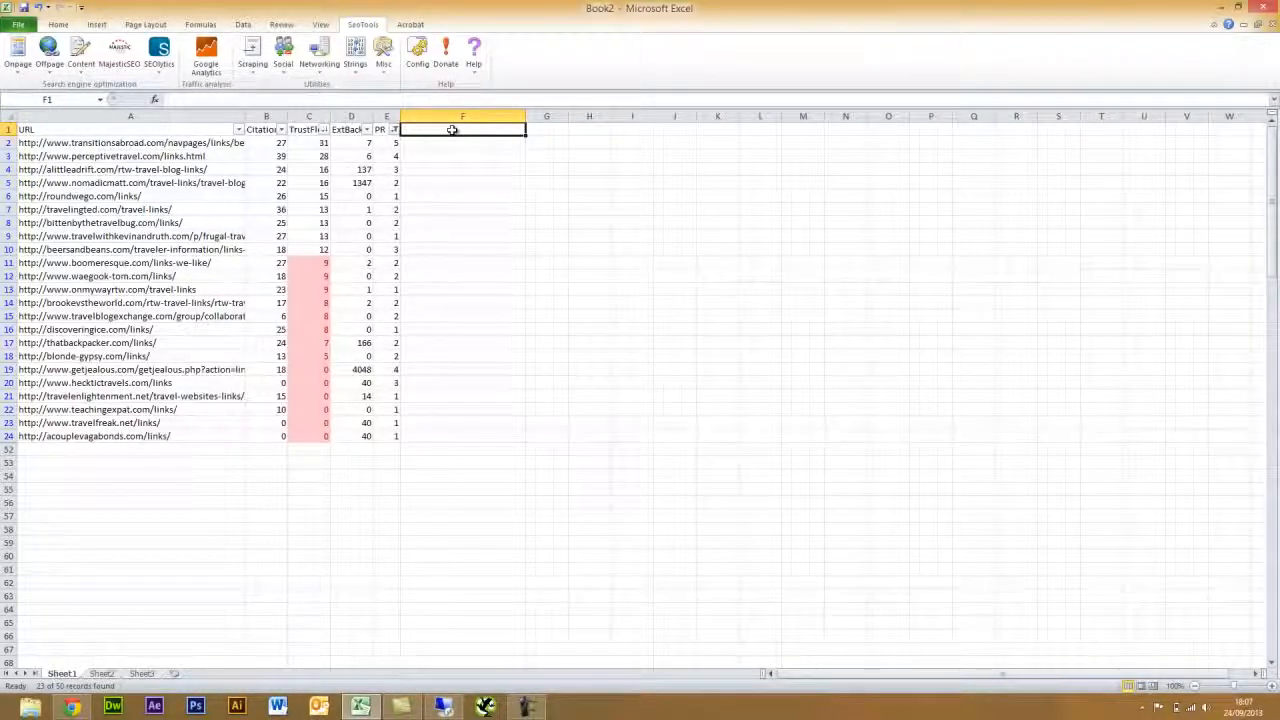
# - Title F1 'Own a Backlink?' and narrow column F slightly
pyautogui.write('Own l')
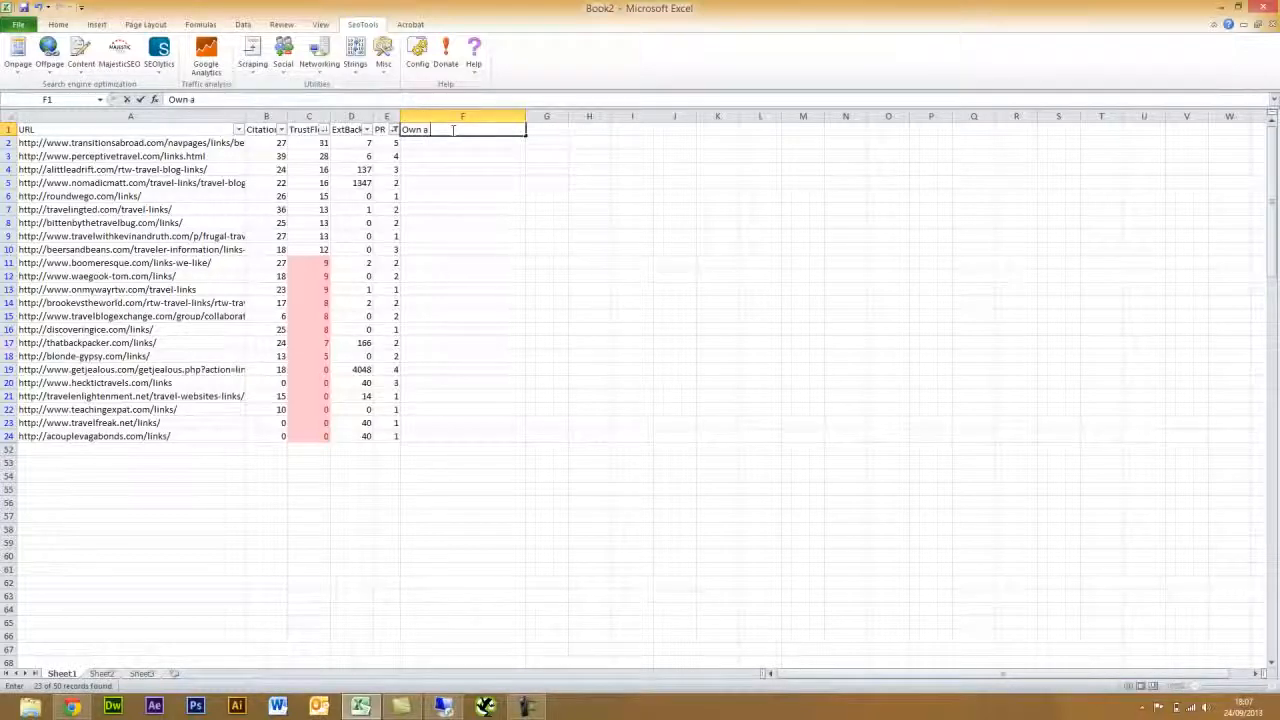
pyautogui.write(' Backlink?')
pyautogui.press('Return')
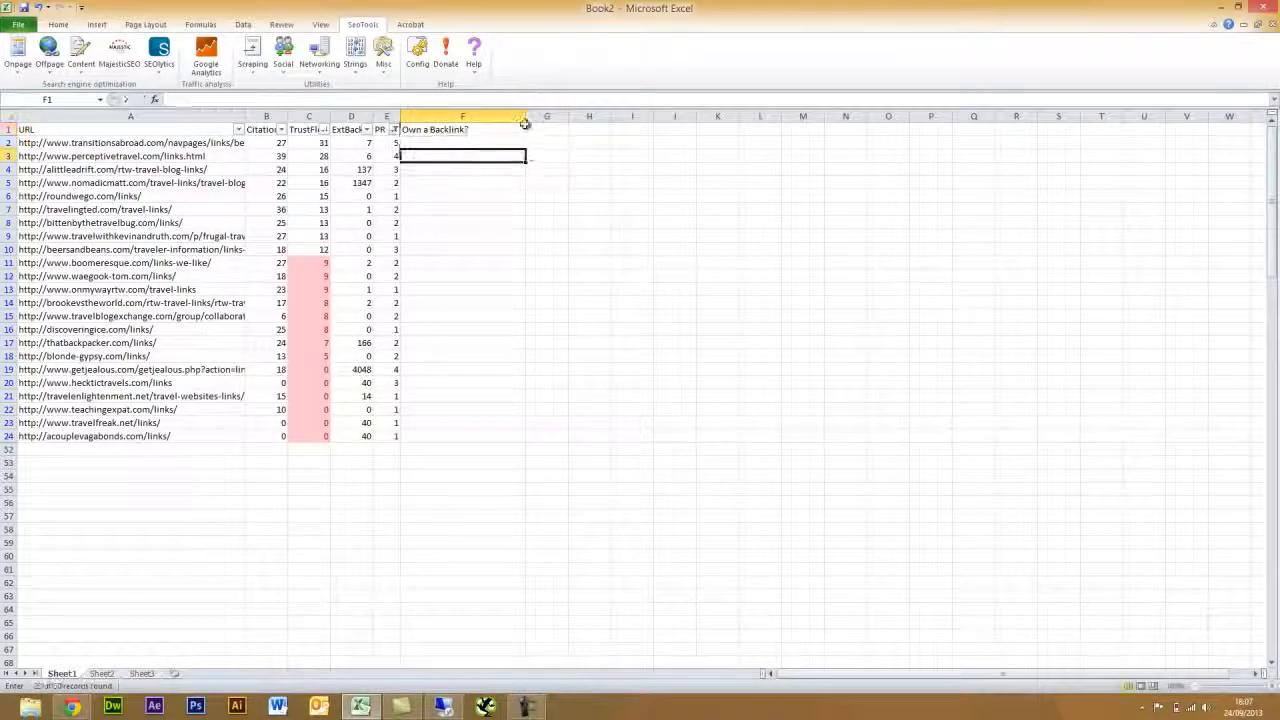
pyautogui.moveTo(525, 117); pyautogui.dragTo(495, 118)
pyautogui.click(451, 143)
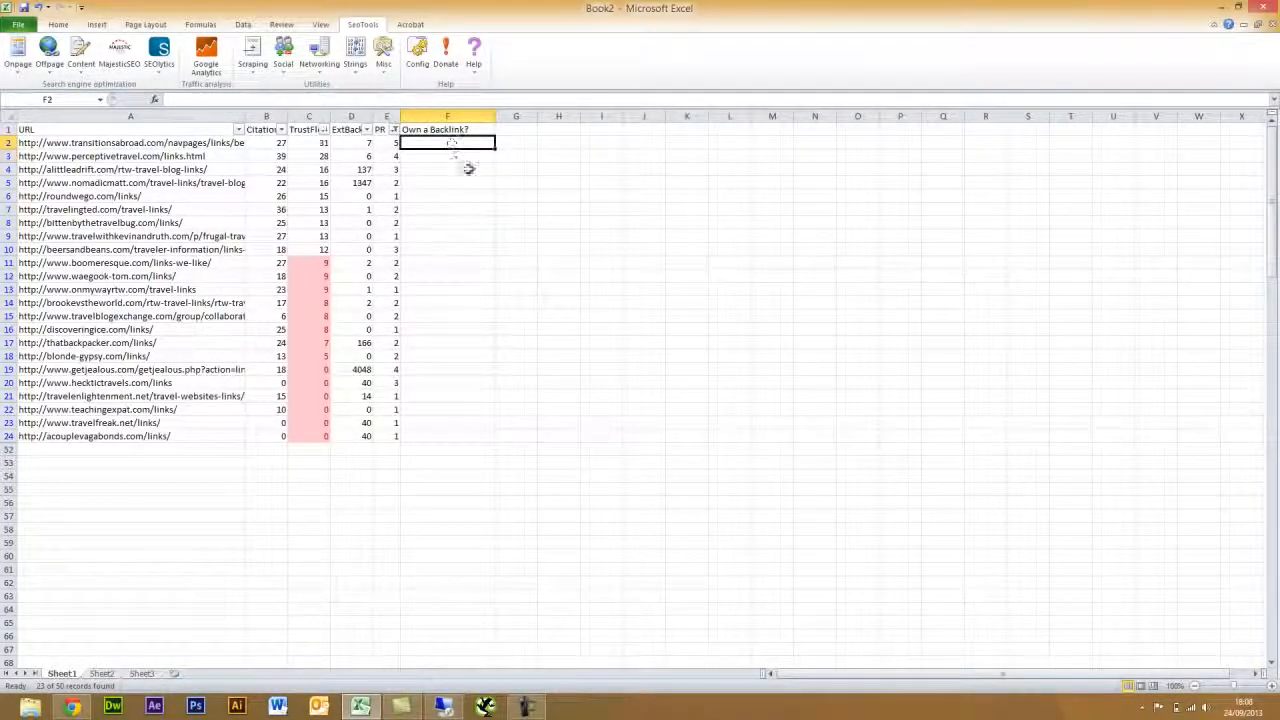
pyautogui.click(48, 55)
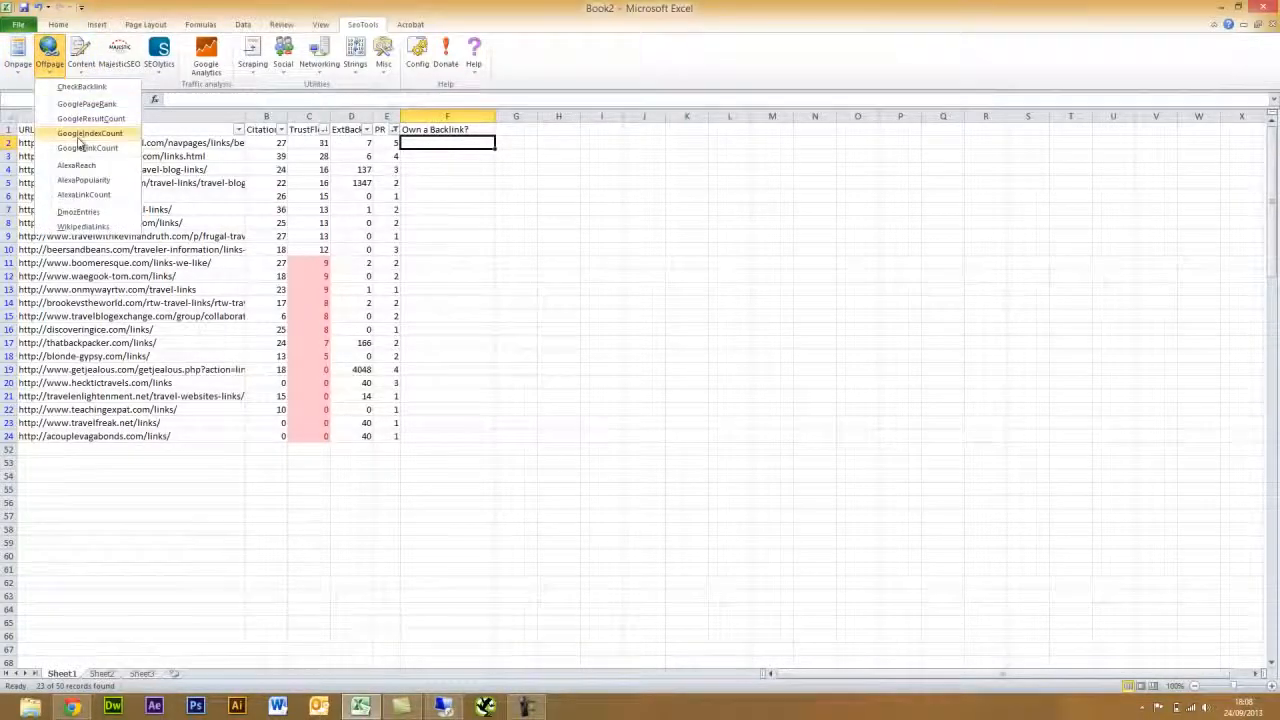
pyautogui.click(82, 88)
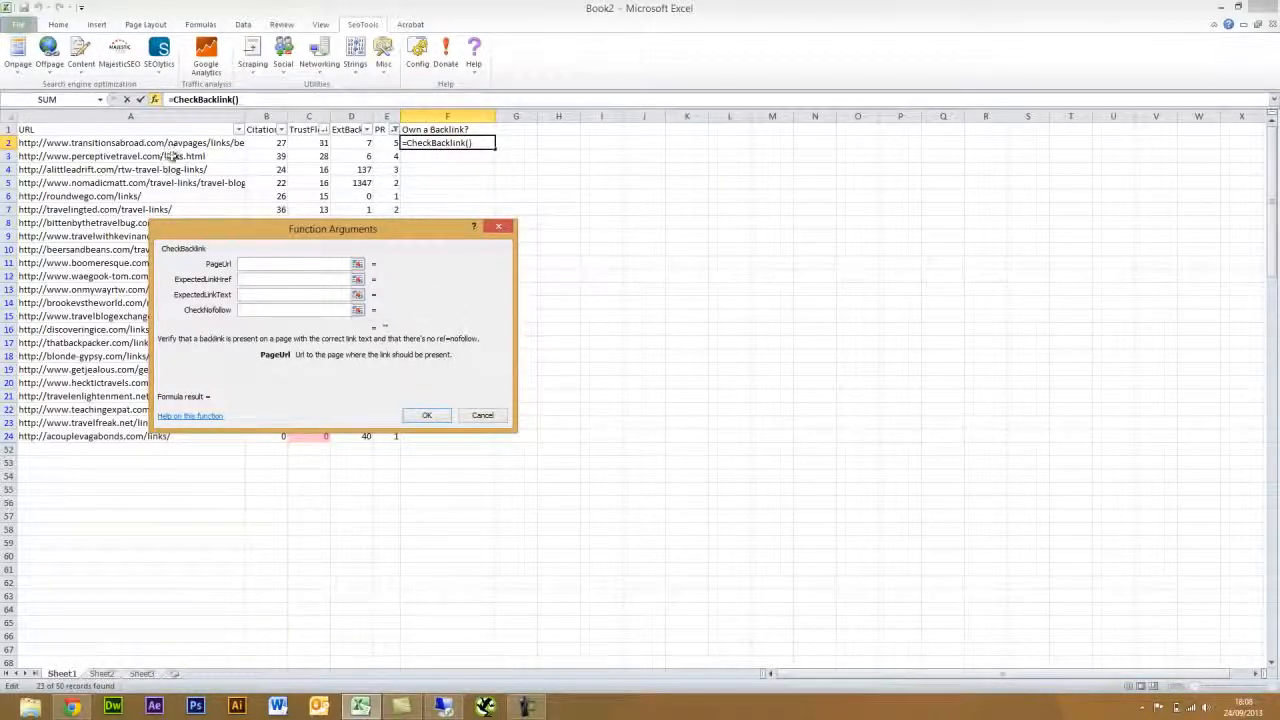
pyautogui.click(107, 143)
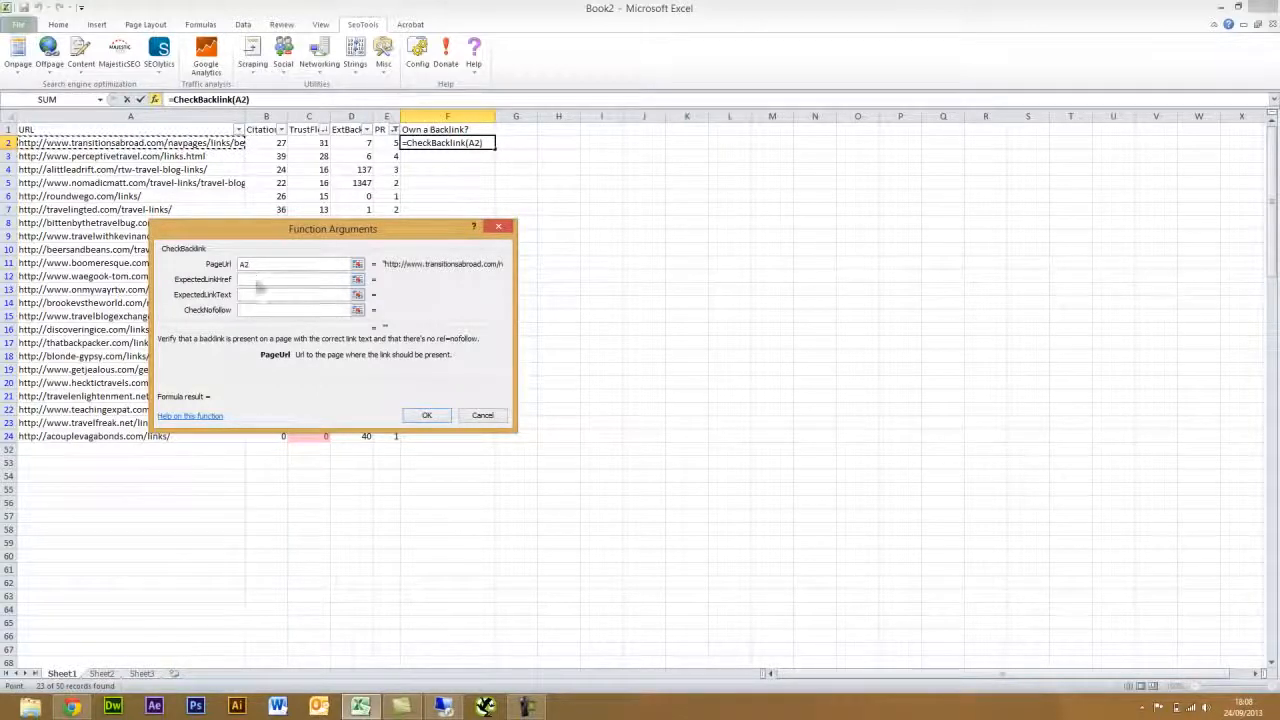
pyautogui.click(258, 280)
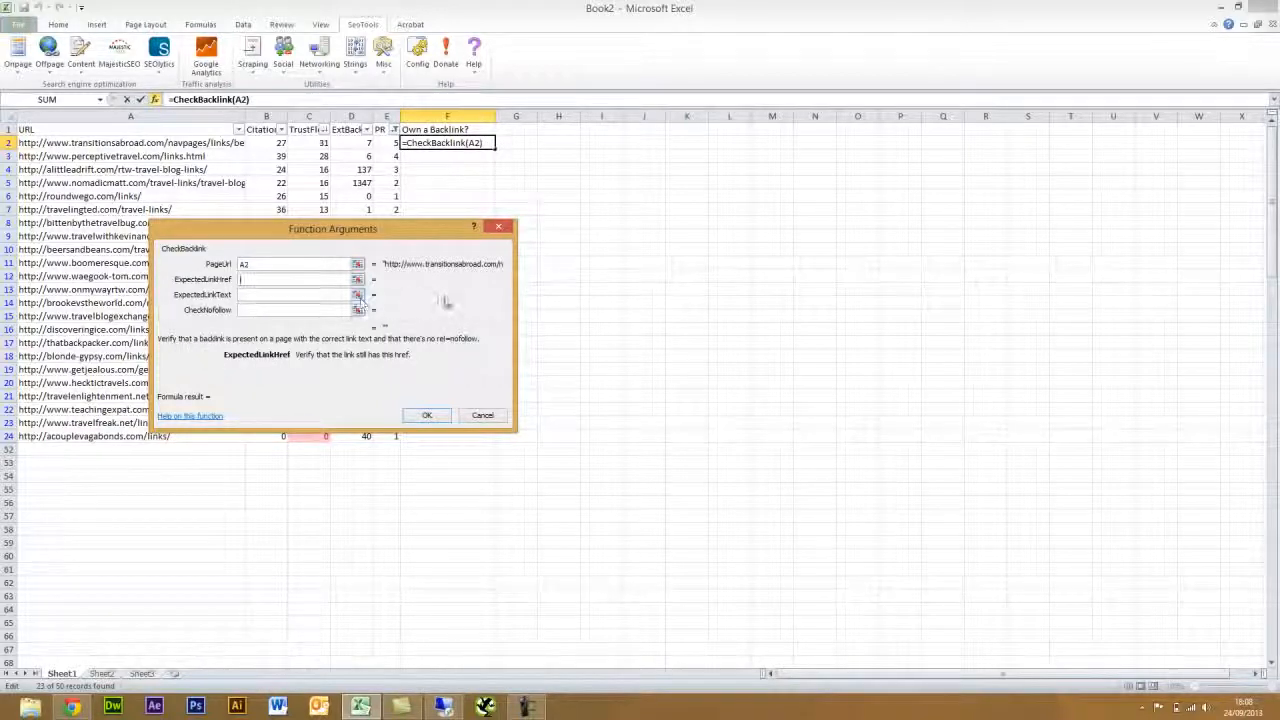
pyautogui.write('http://www.')
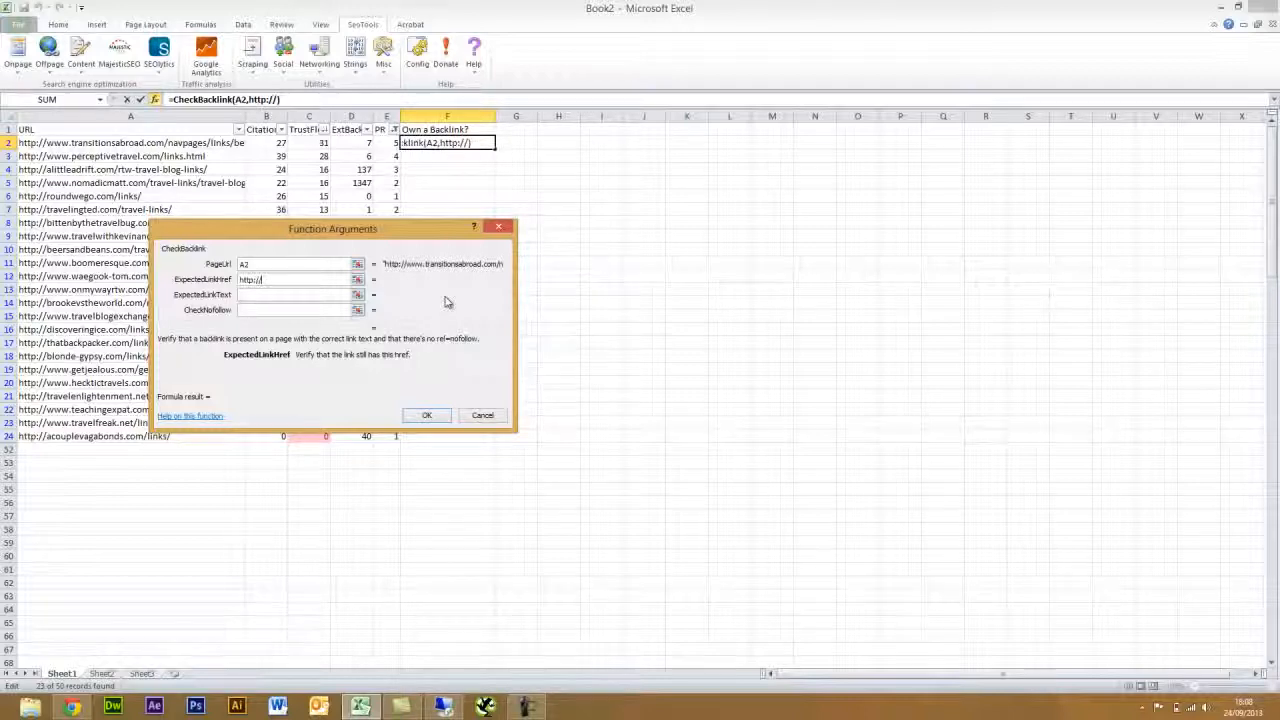
pyautogui.write('mel')
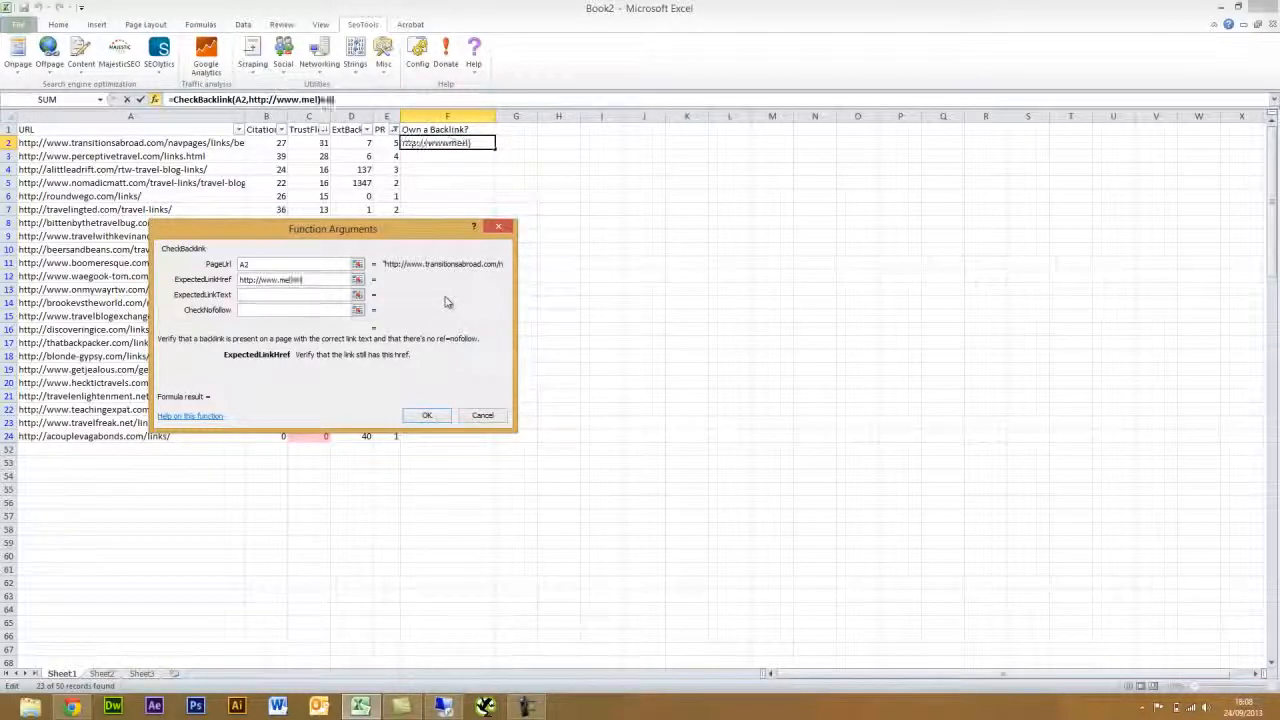
pyautogui.write('tedstories.com')
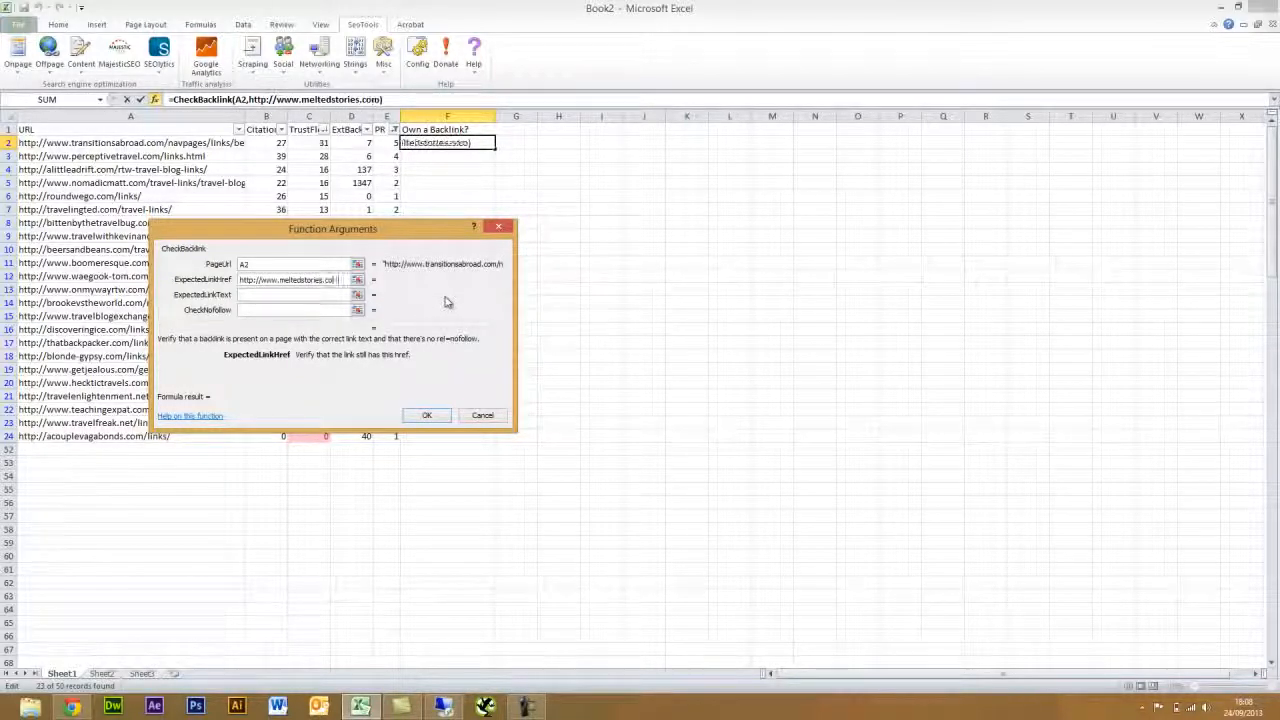
pyautogui.click(424, 416)
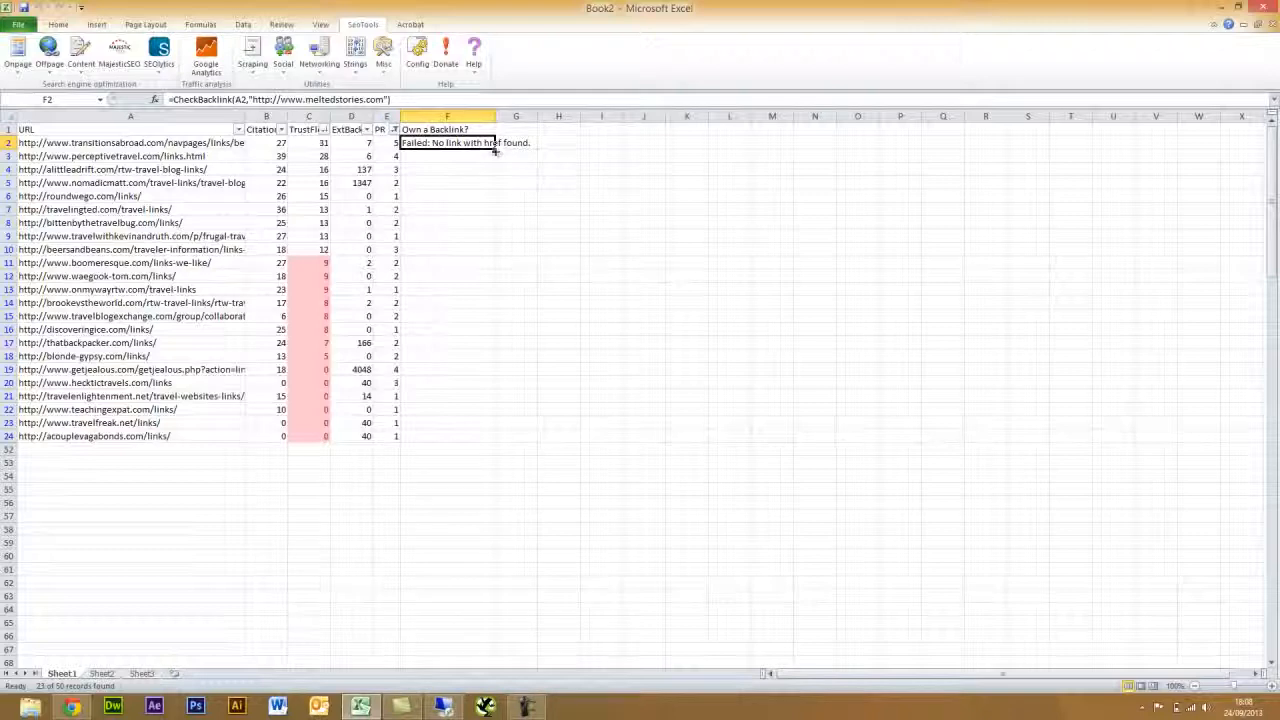
# - Fill the CheckBacklink formula down to F24 and inspect the Ok URLs in rows 4 and 17
pyautogui.moveTo(494, 149); pyautogui.dragTo(482, 441)
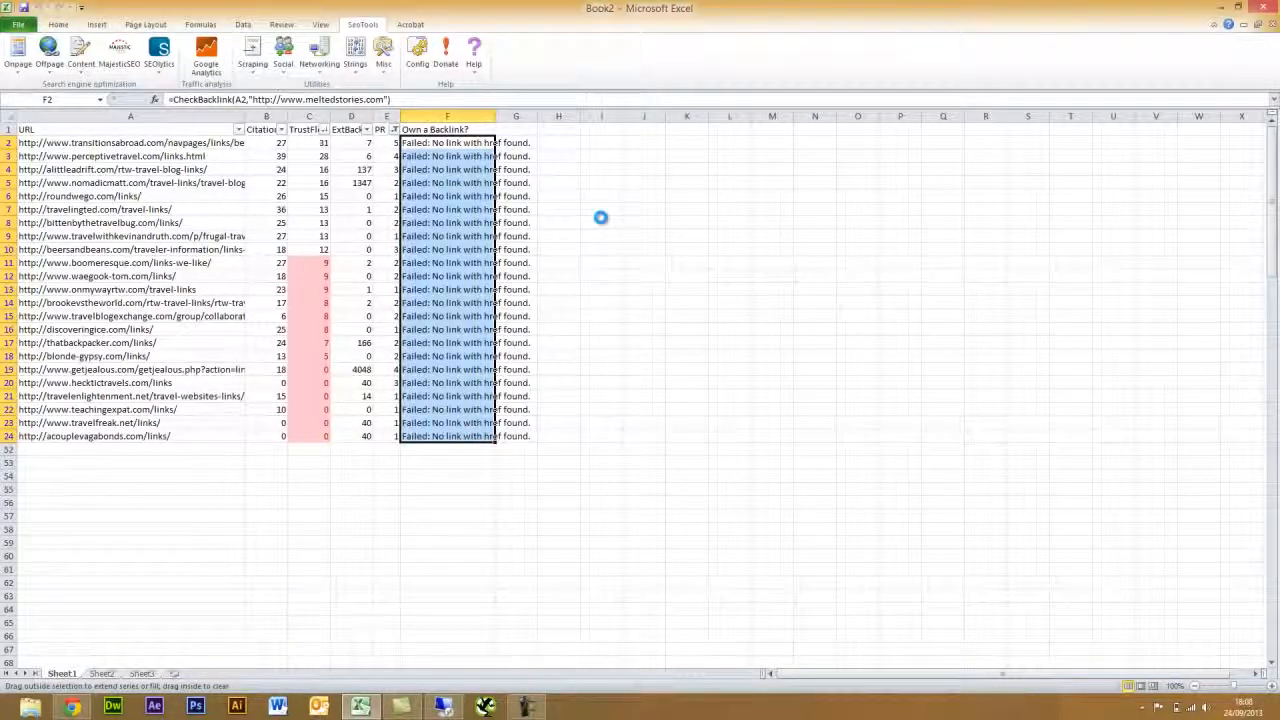
pyautogui.click(527, 708)
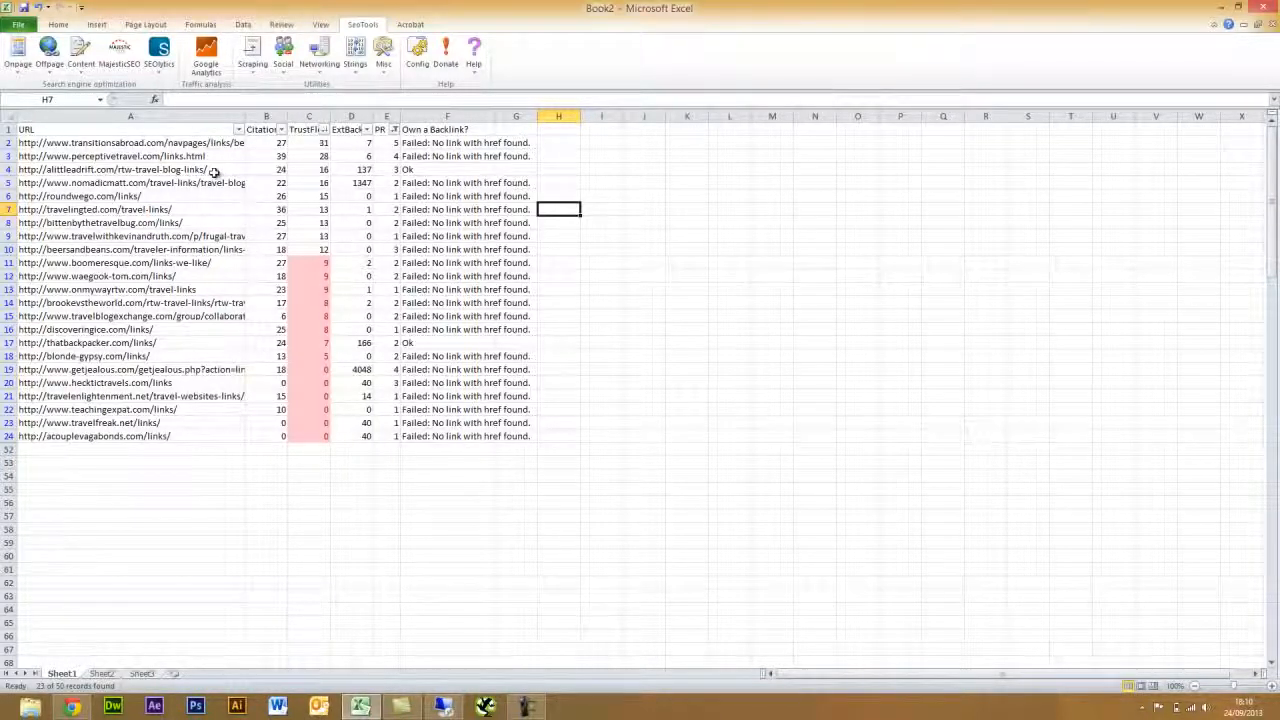
pyautogui.click(52, 170)
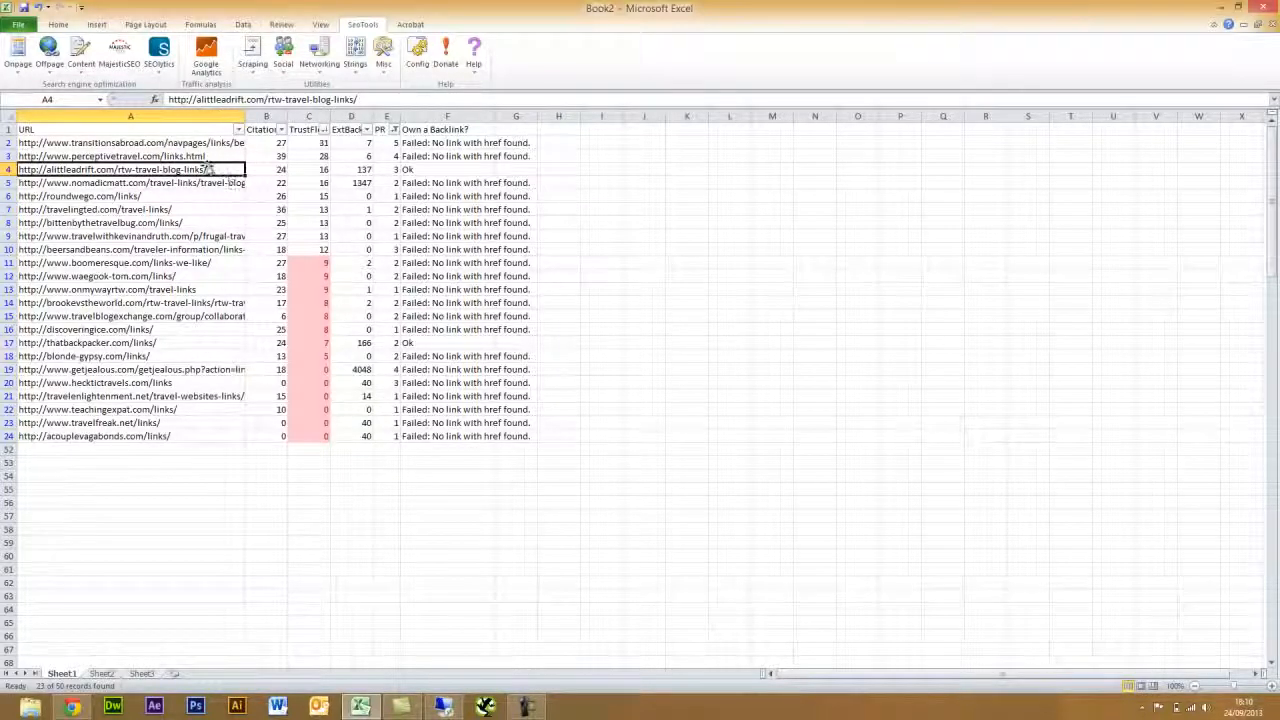
pyautogui.click(182, 344)
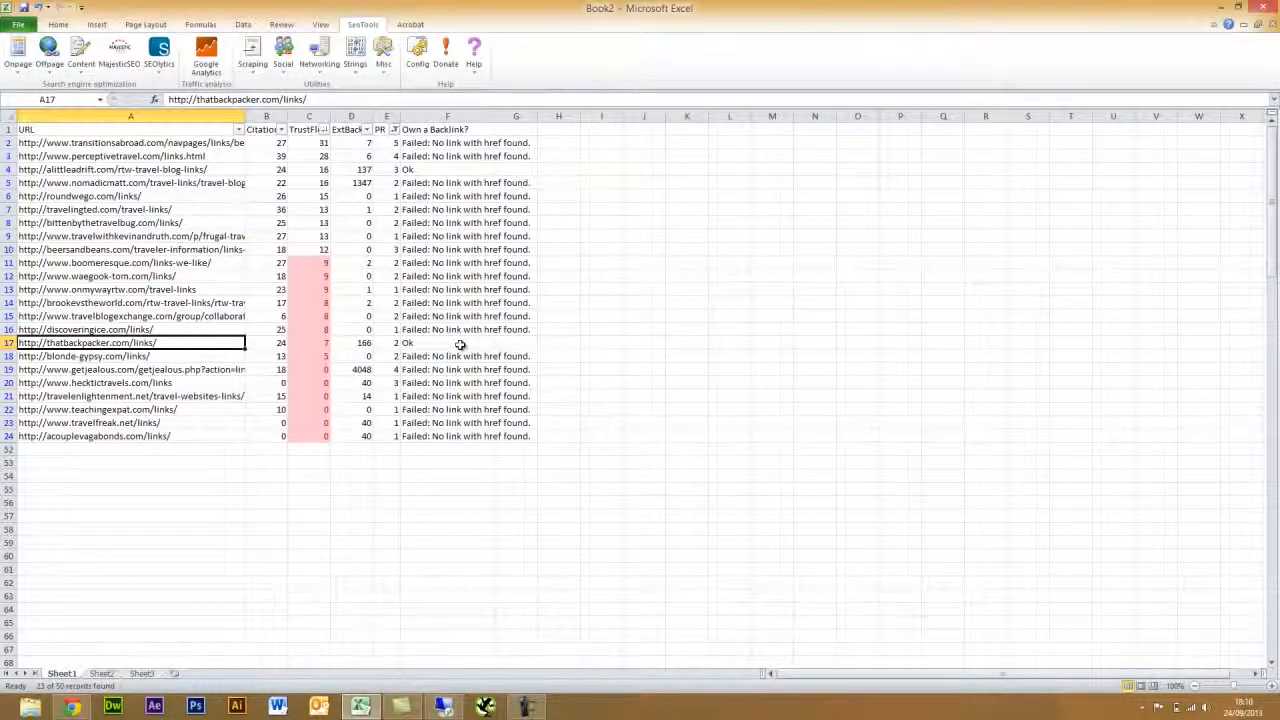
# - Copy the backlink results F1:F24 for pasting into G1
pyautogui.click(432, 129)
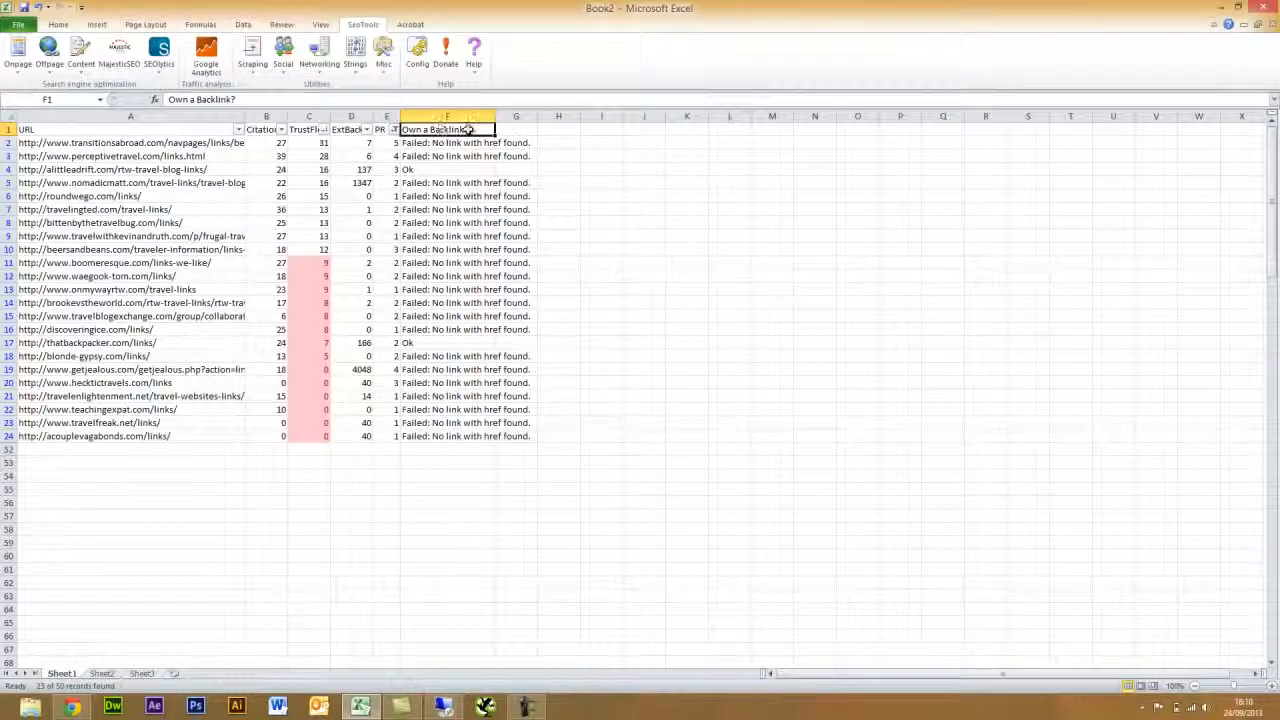
pyautogui.moveTo(470, 130); pyautogui.dragTo(451, 437)
pyautogui.hotkey('ctrl', 'c')
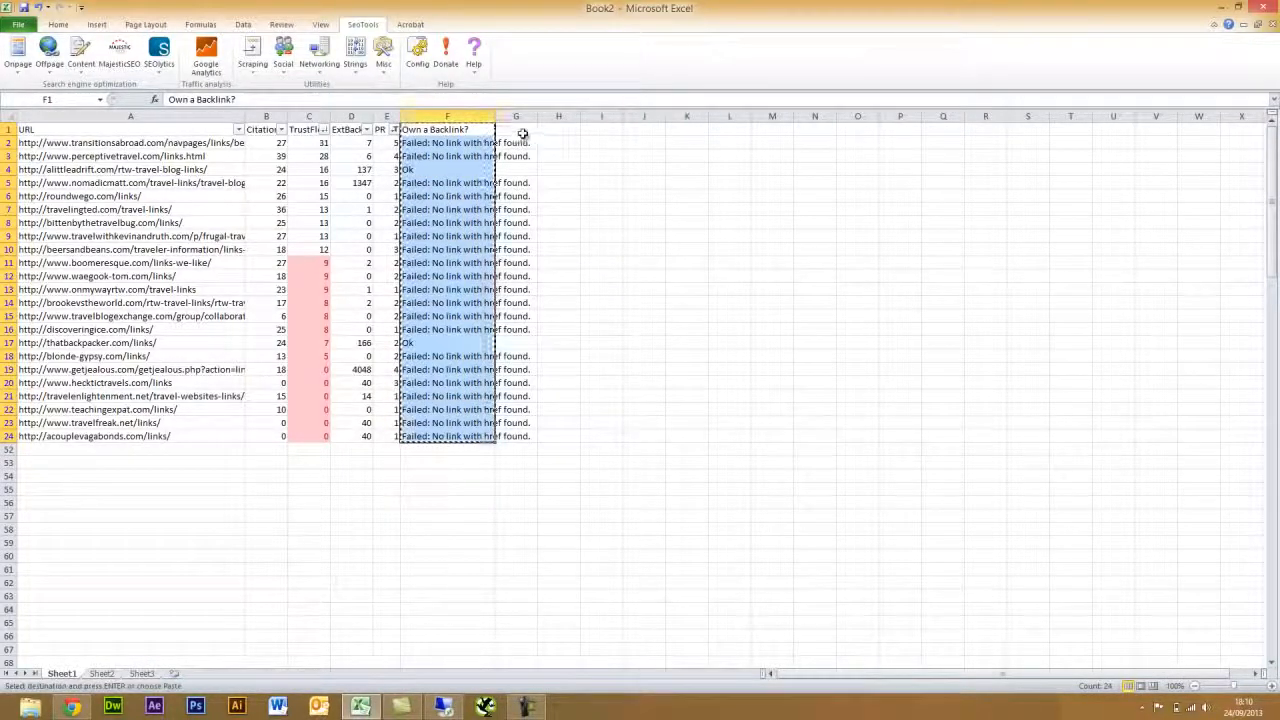
pyautogui.click(516, 129)
pyautogui.click(58, 24)
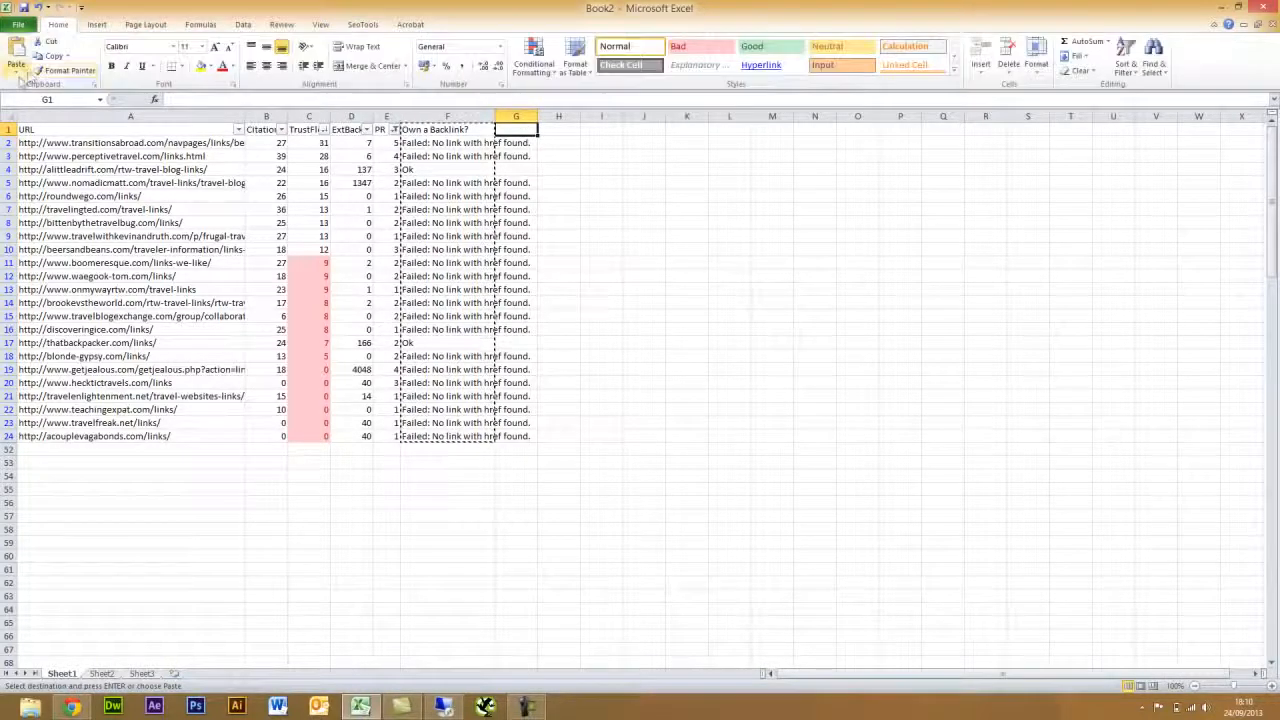
pyautogui.click(17, 74)
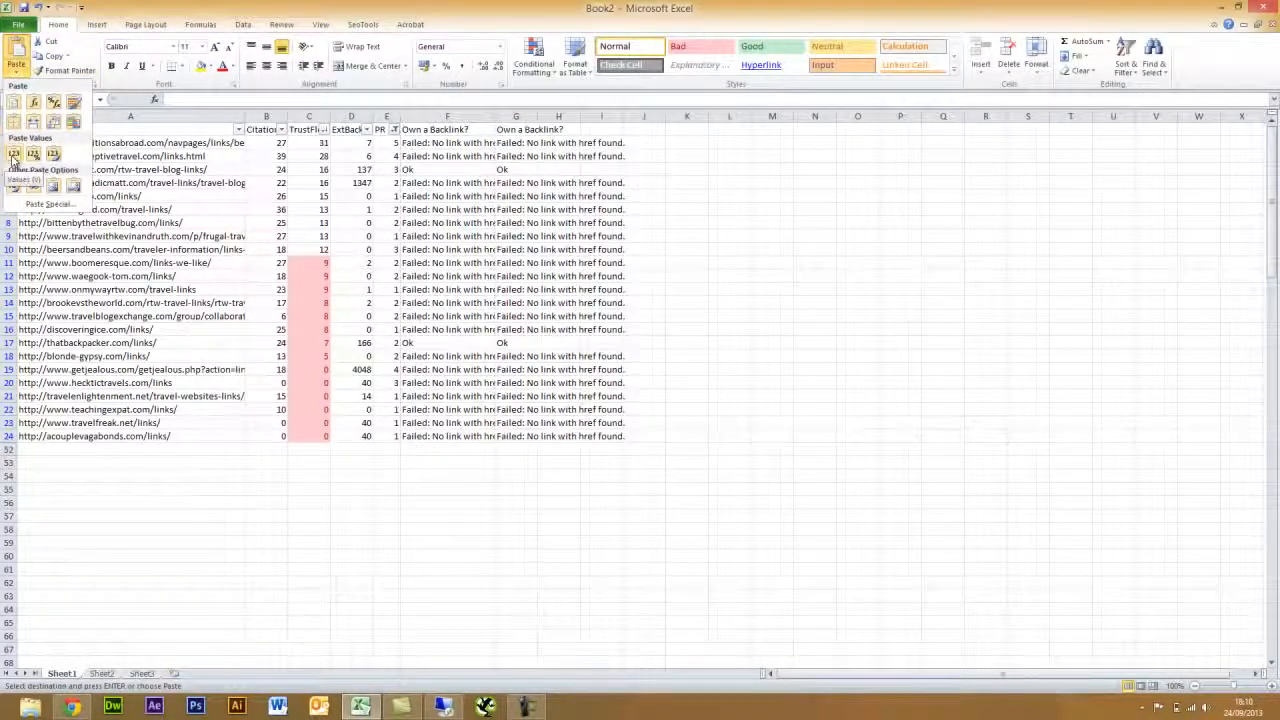
# - Paste the Ok/Failed results as values into G1, delete formula column F, and select the header
pyautogui.click(15, 153)
pyautogui.click(453, 117)
pyautogui.rightClick(453, 117)
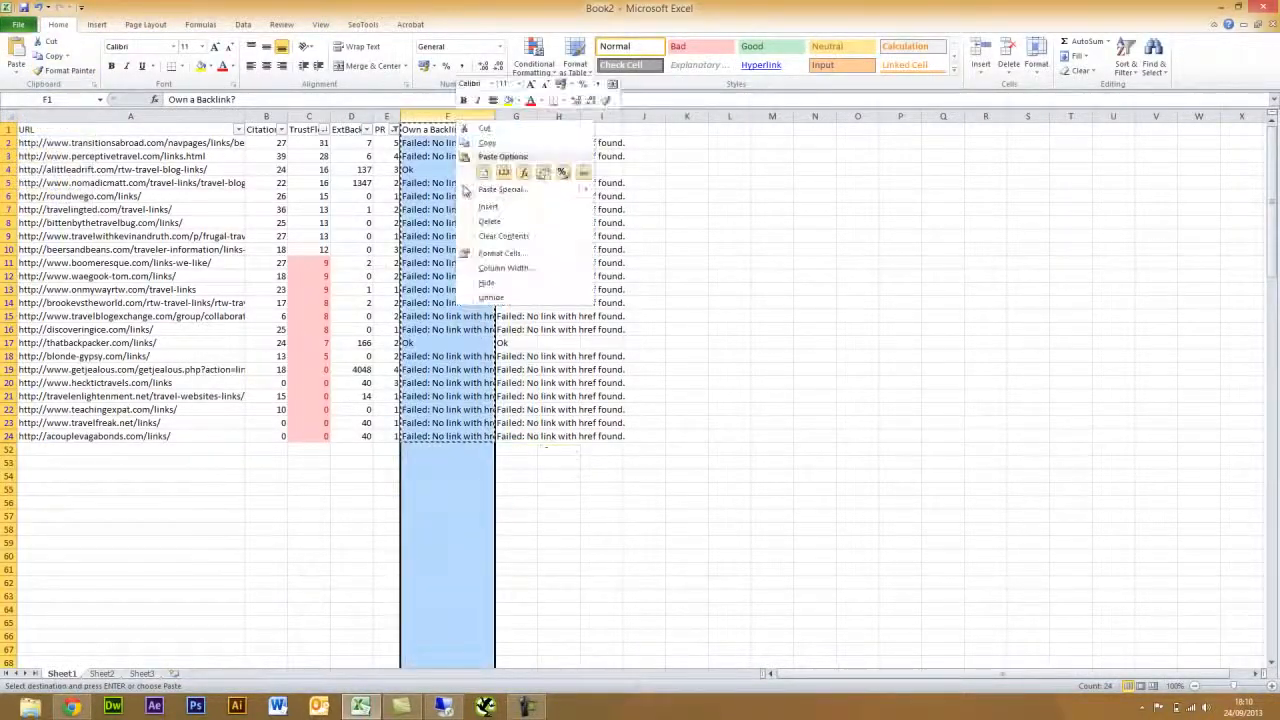
pyautogui.click(503, 221)
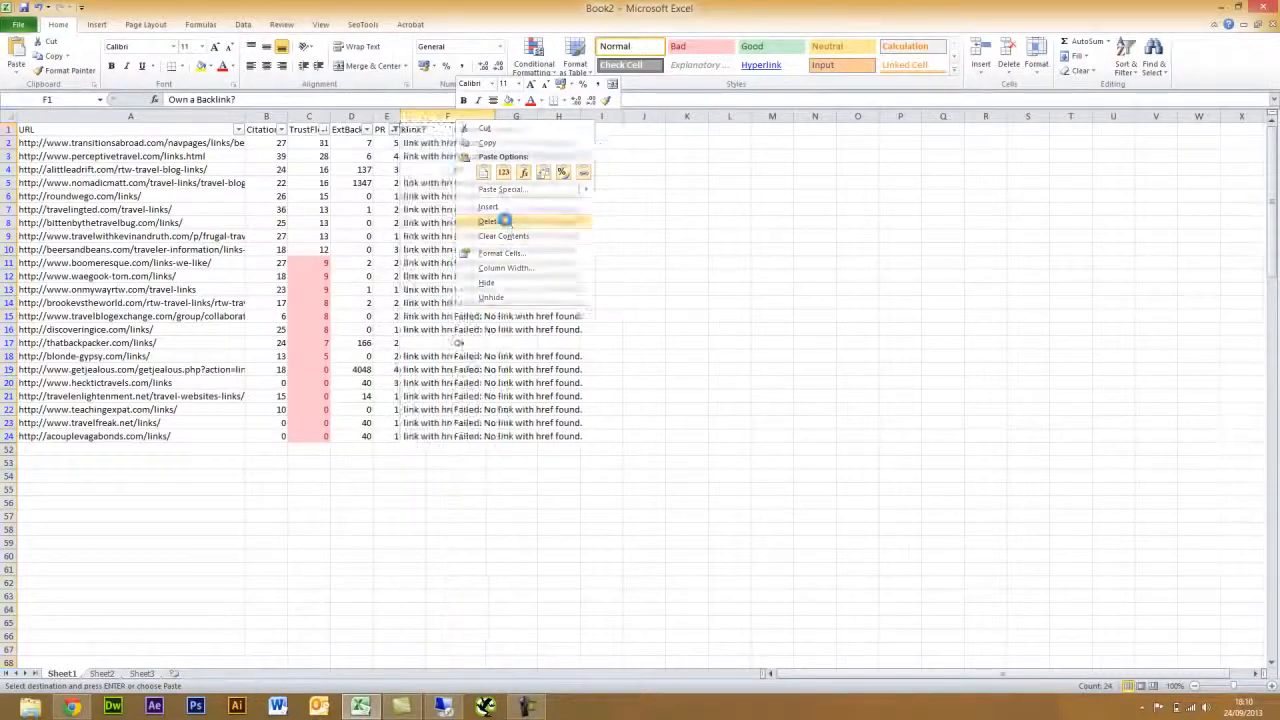
pyautogui.click(420, 129)
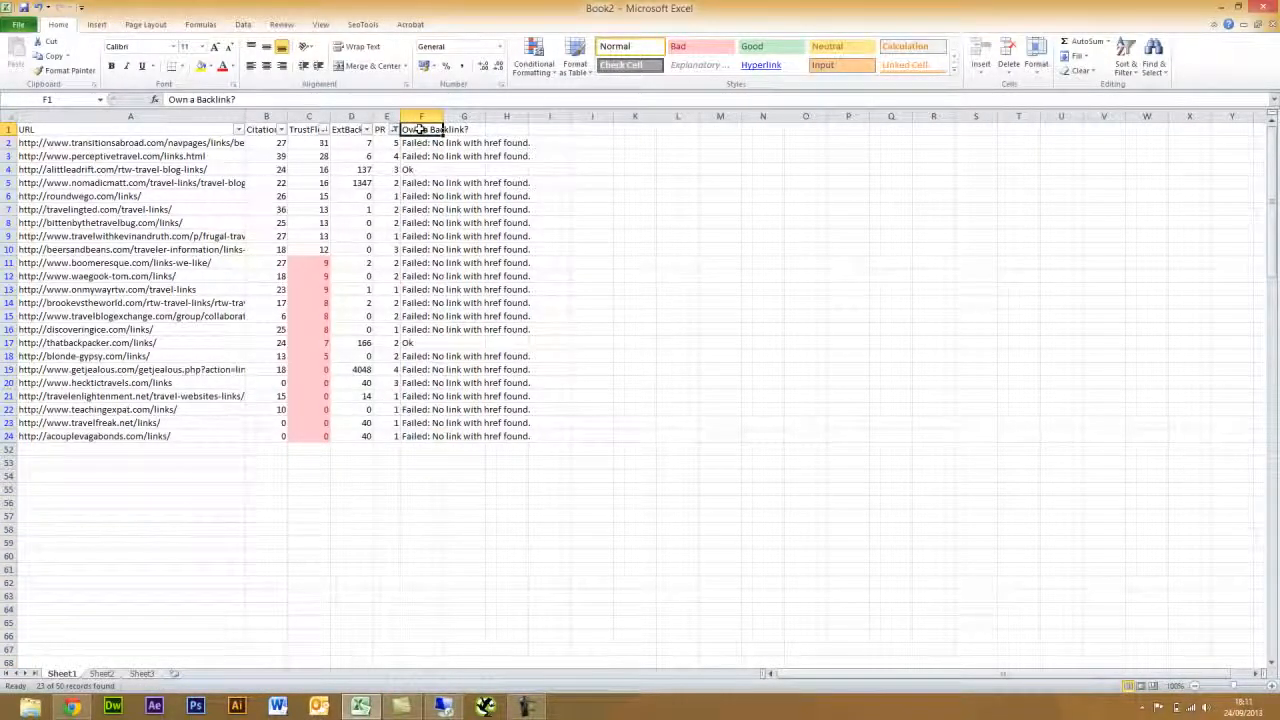
pyautogui.click(363, 25)
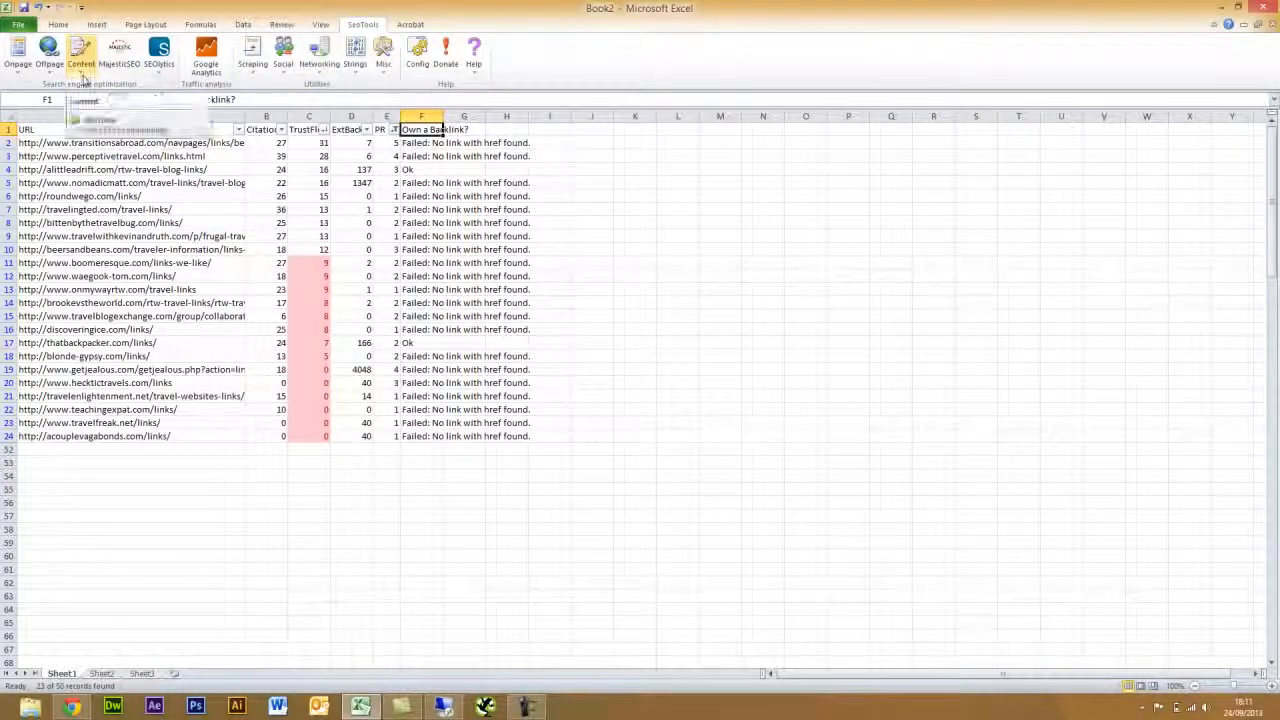
# - Reset the header filters and exclude PR values -1 and 0
pyautogui.click(243, 24)
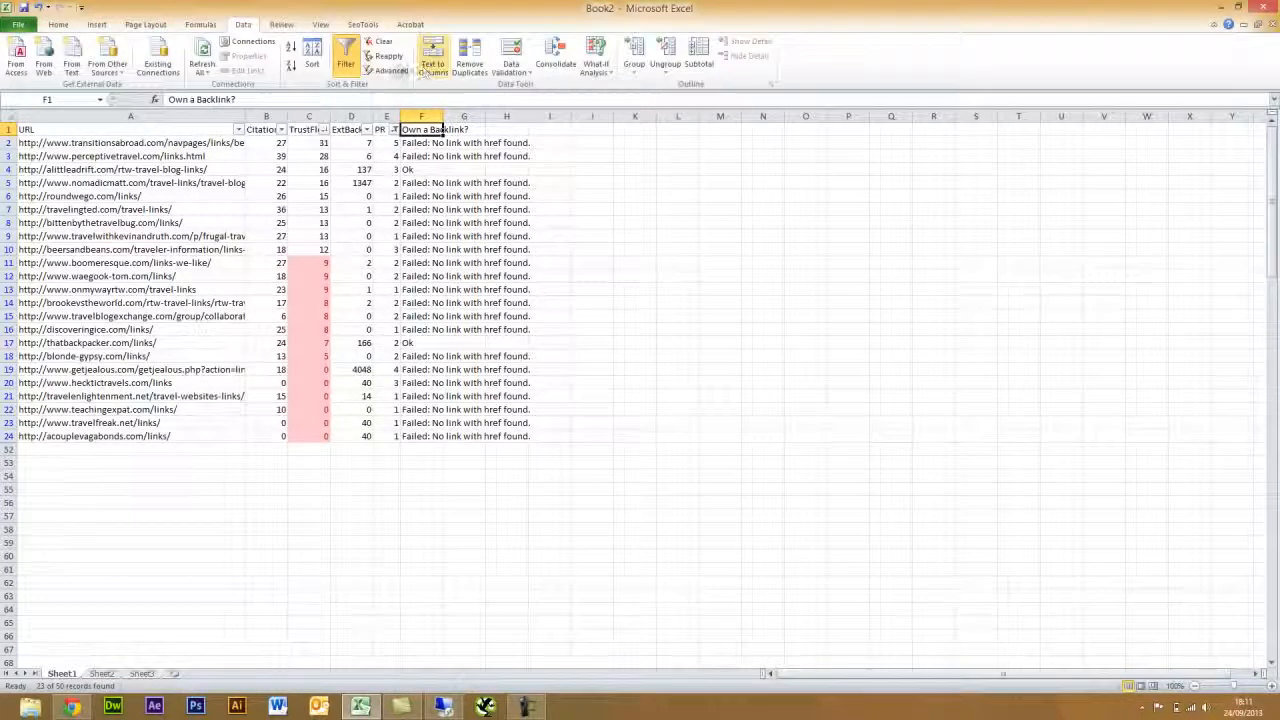
pyautogui.click(350, 60)
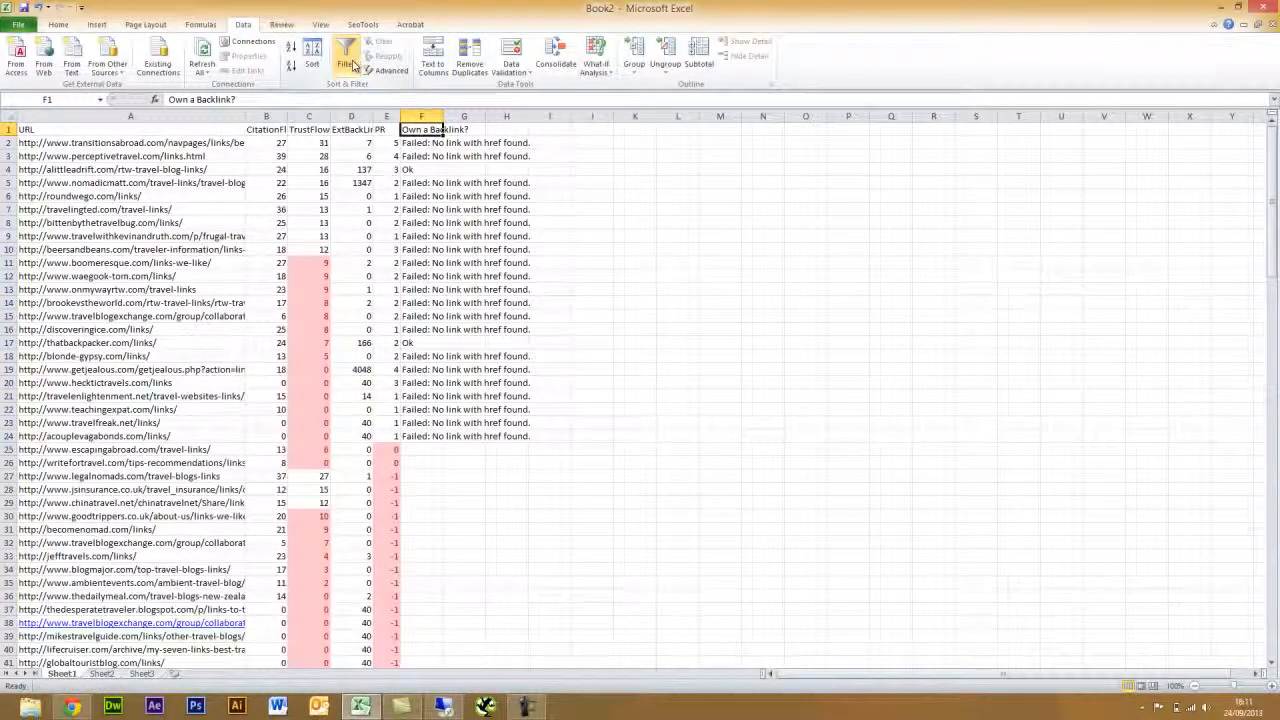
pyautogui.click(352, 65)
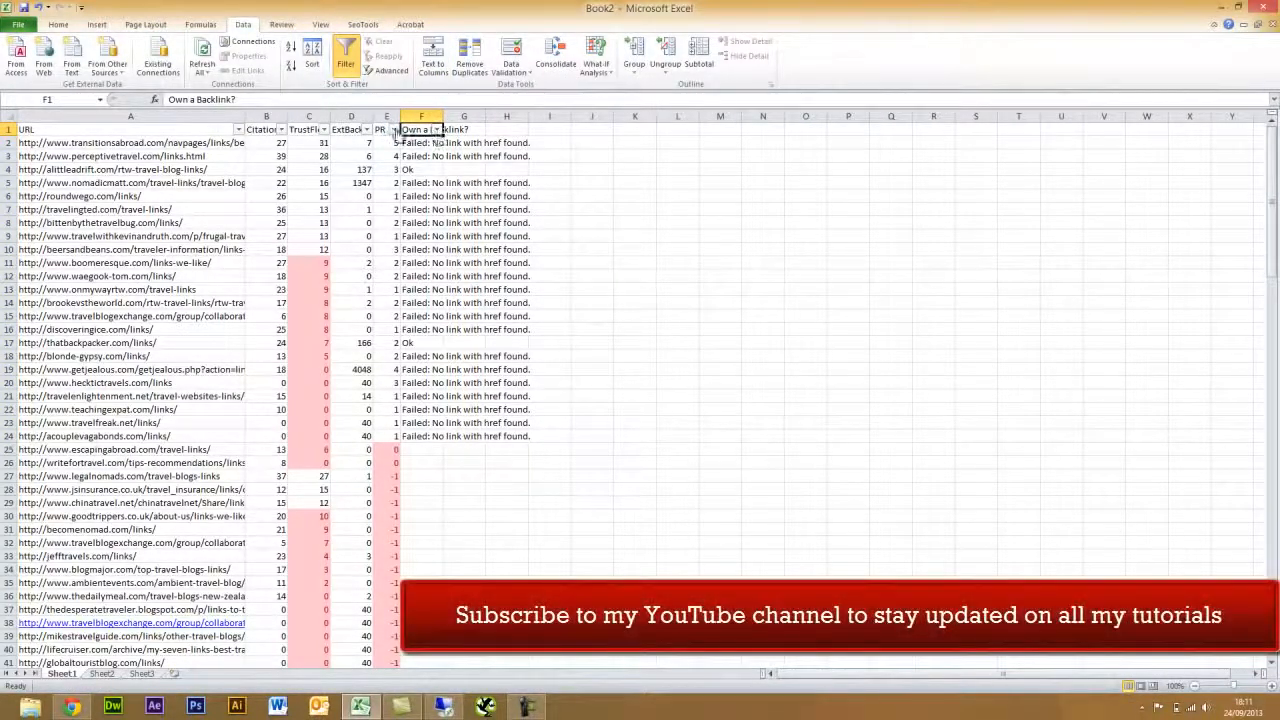
pyautogui.click(394, 130)
pyautogui.click(261, 263)
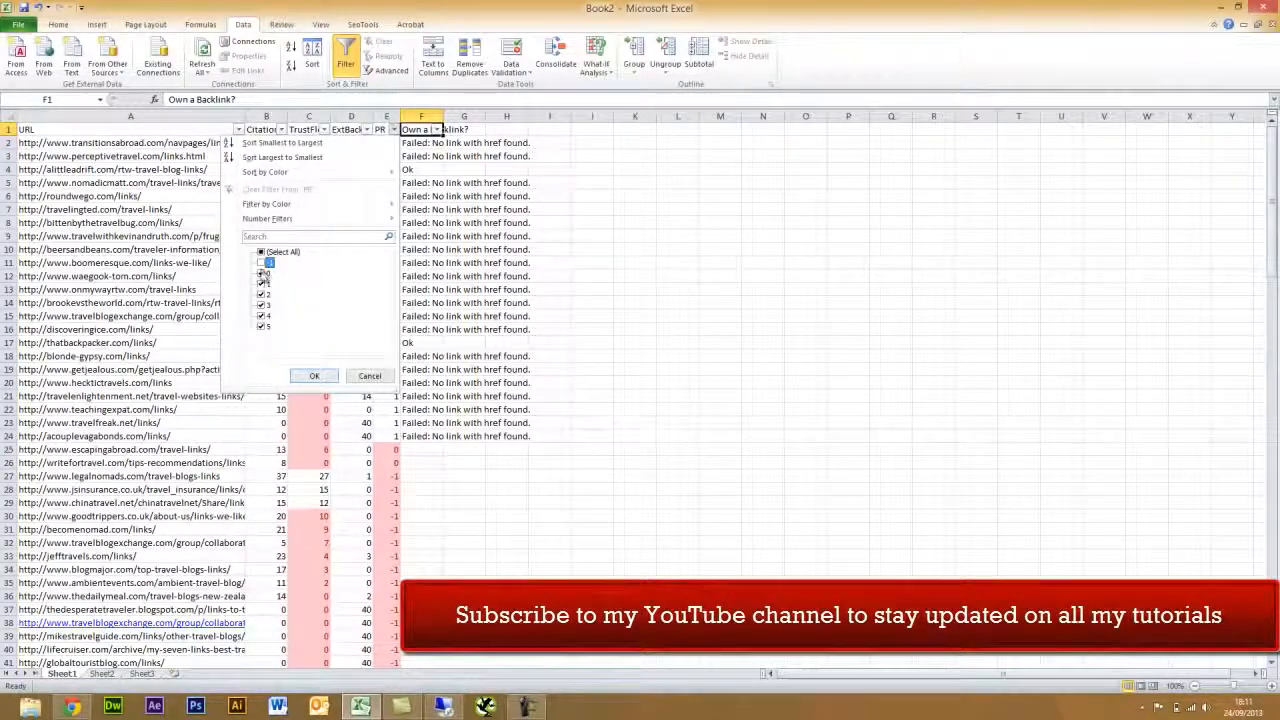
pyautogui.click(261, 273)
pyautogui.click(314, 376)
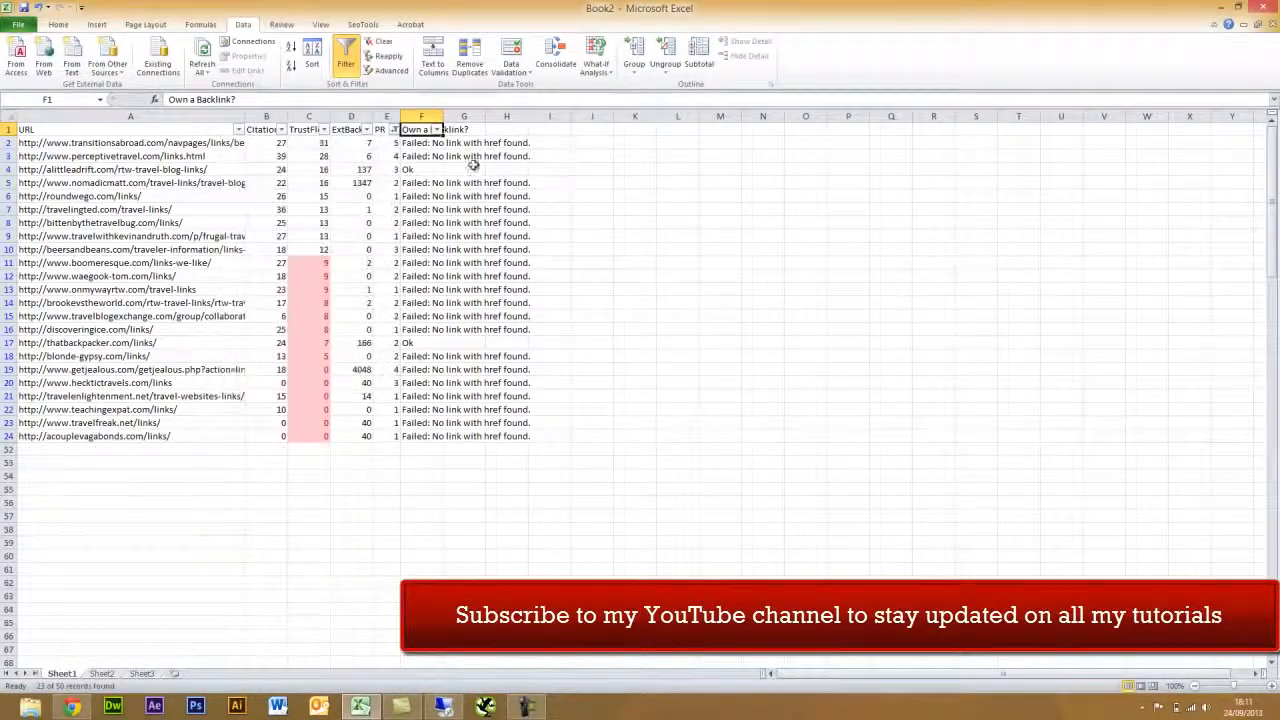
# - Show only Failed rows in Own a Backlink? and widen column F
pyautogui.click(436, 131)
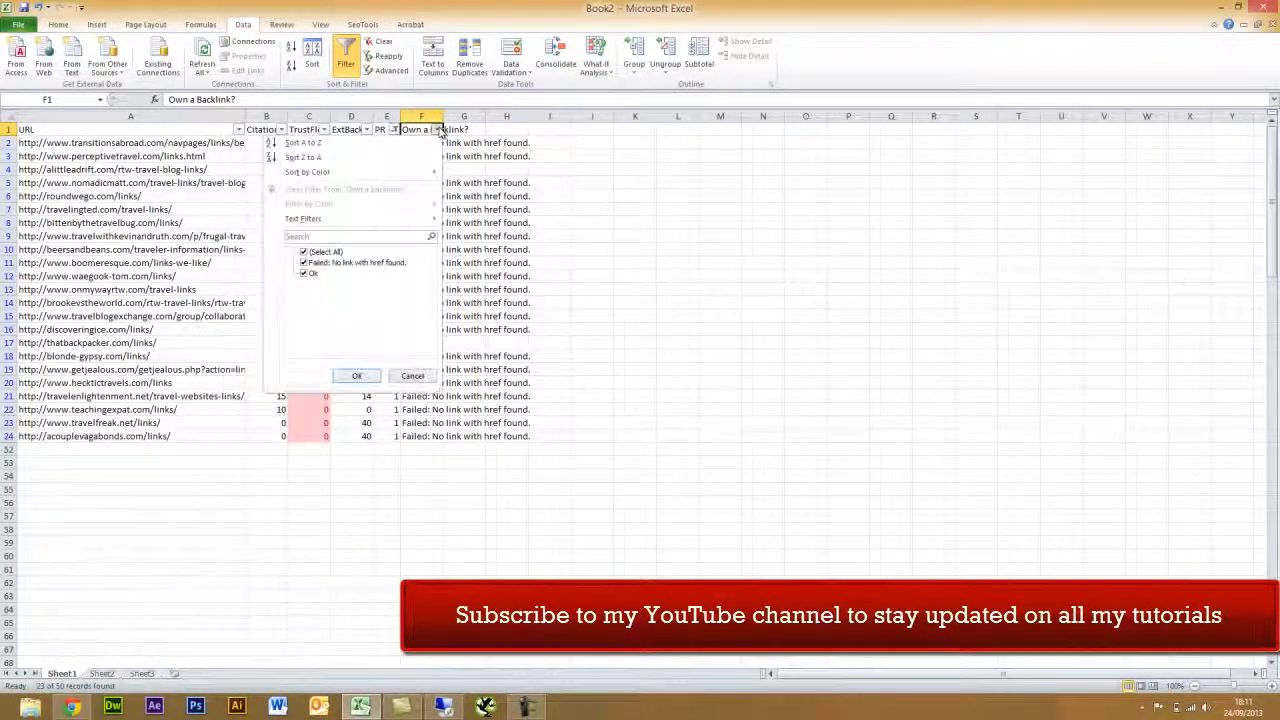
pyautogui.click(307, 276)
pyautogui.click(358, 376)
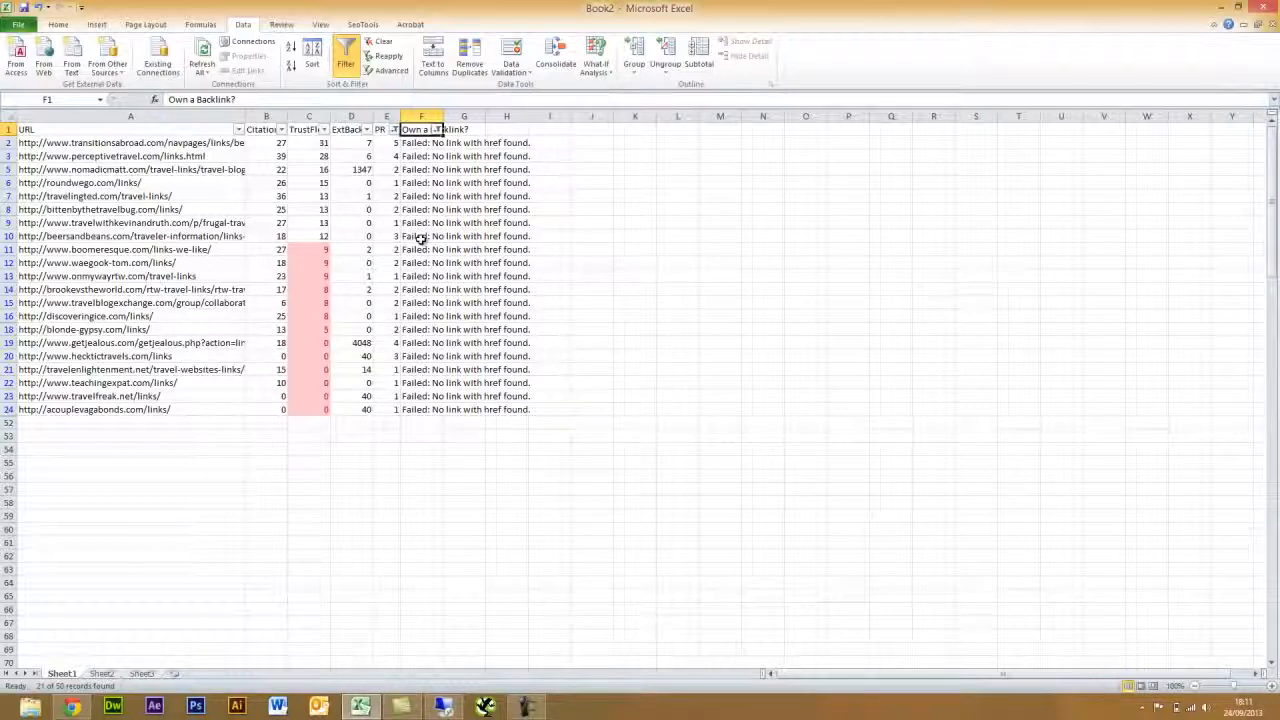
pyautogui.moveTo(443, 117); pyautogui.dragTo(536, 117)
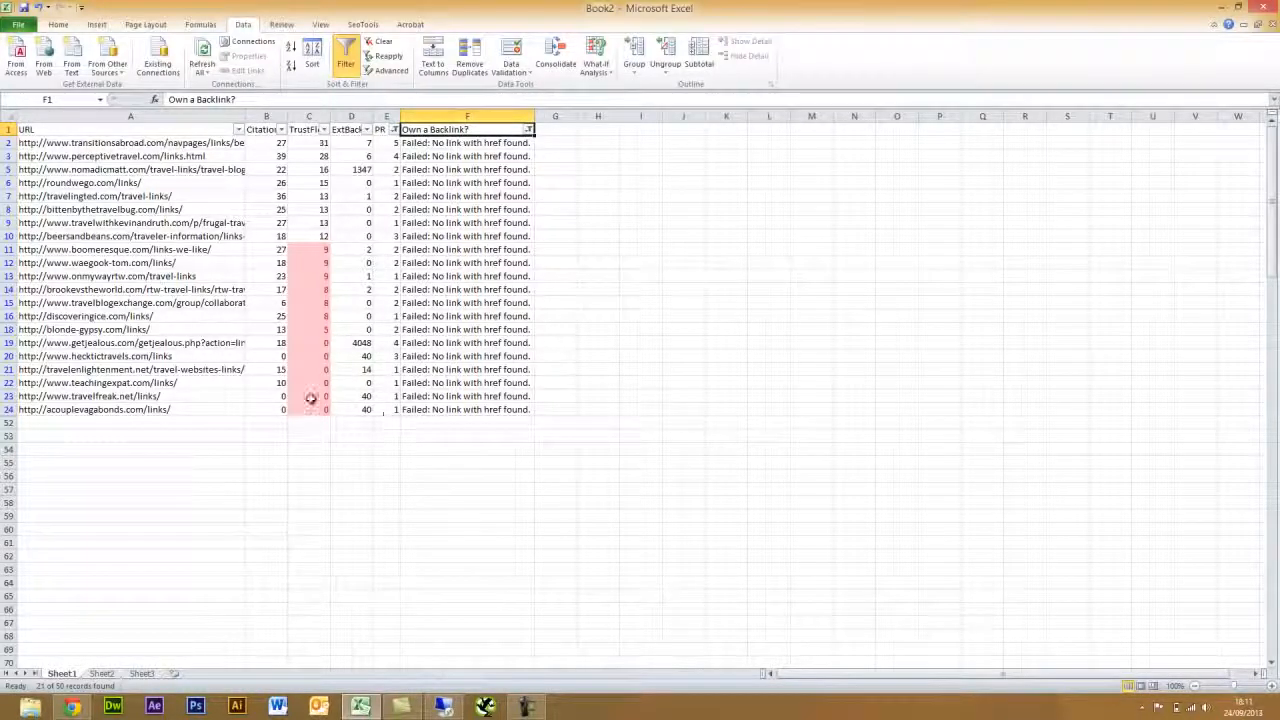
# - Deselect the backlink results in column F and switch to the empty Sheet2
pyautogui.click(131, 436)
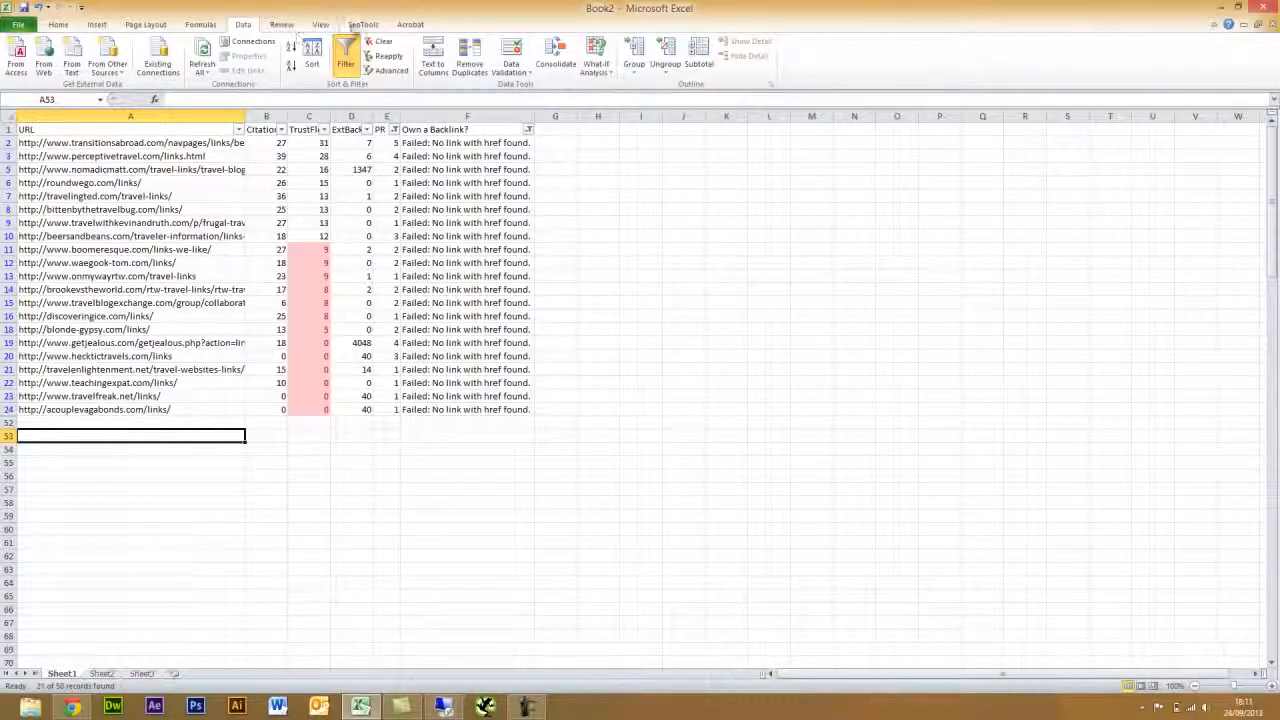
pyautogui.click(362, 25)
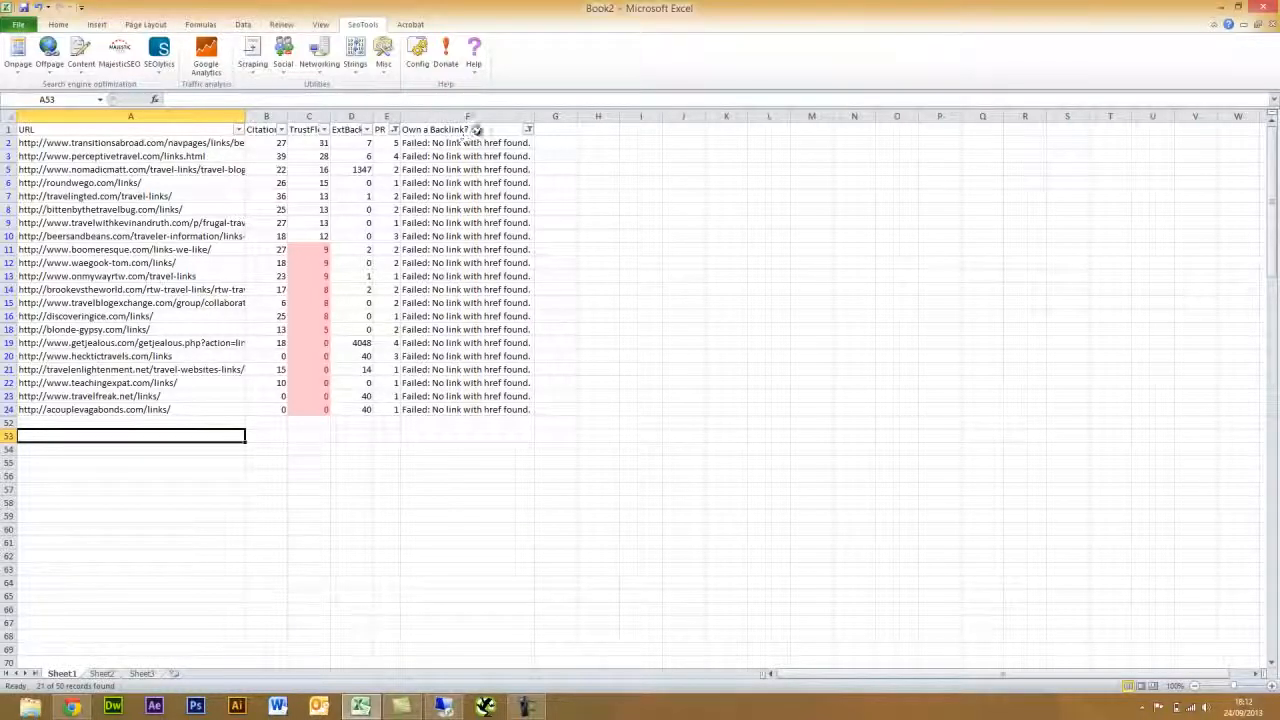
pyautogui.moveTo(476, 130); pyautogui.dragTo(490, 396)
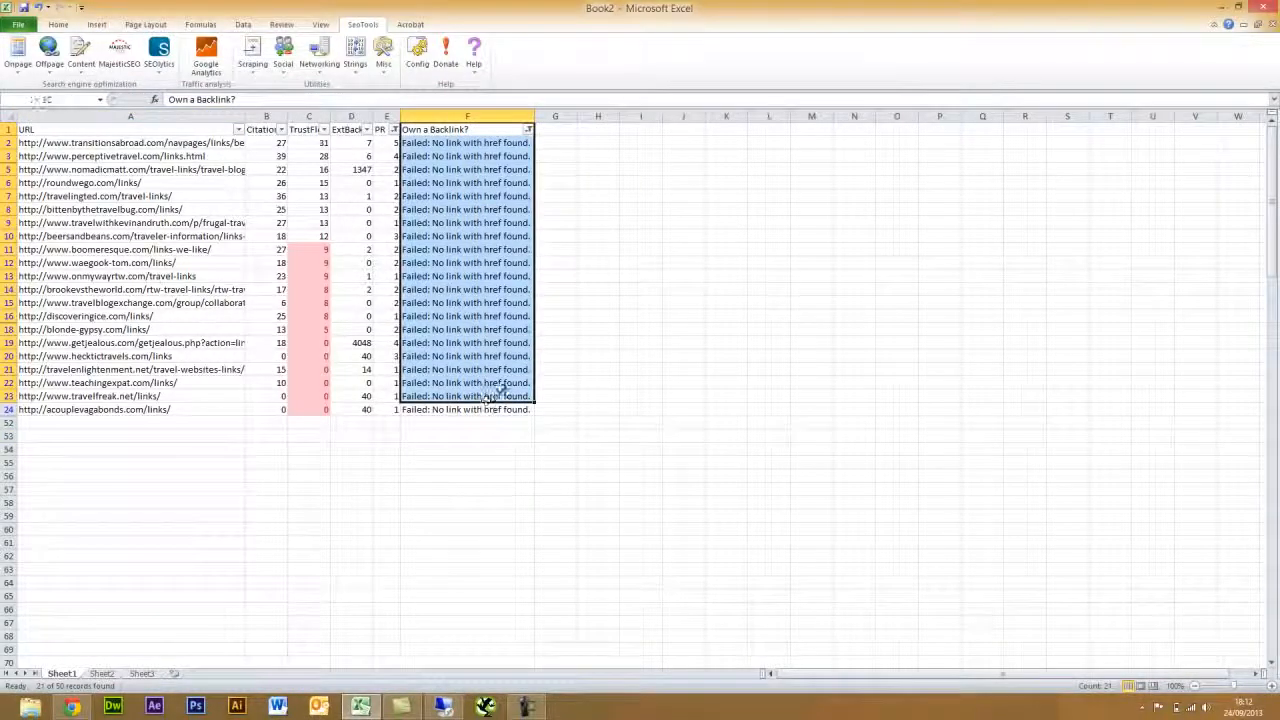
pyautogui.click(602, 263)
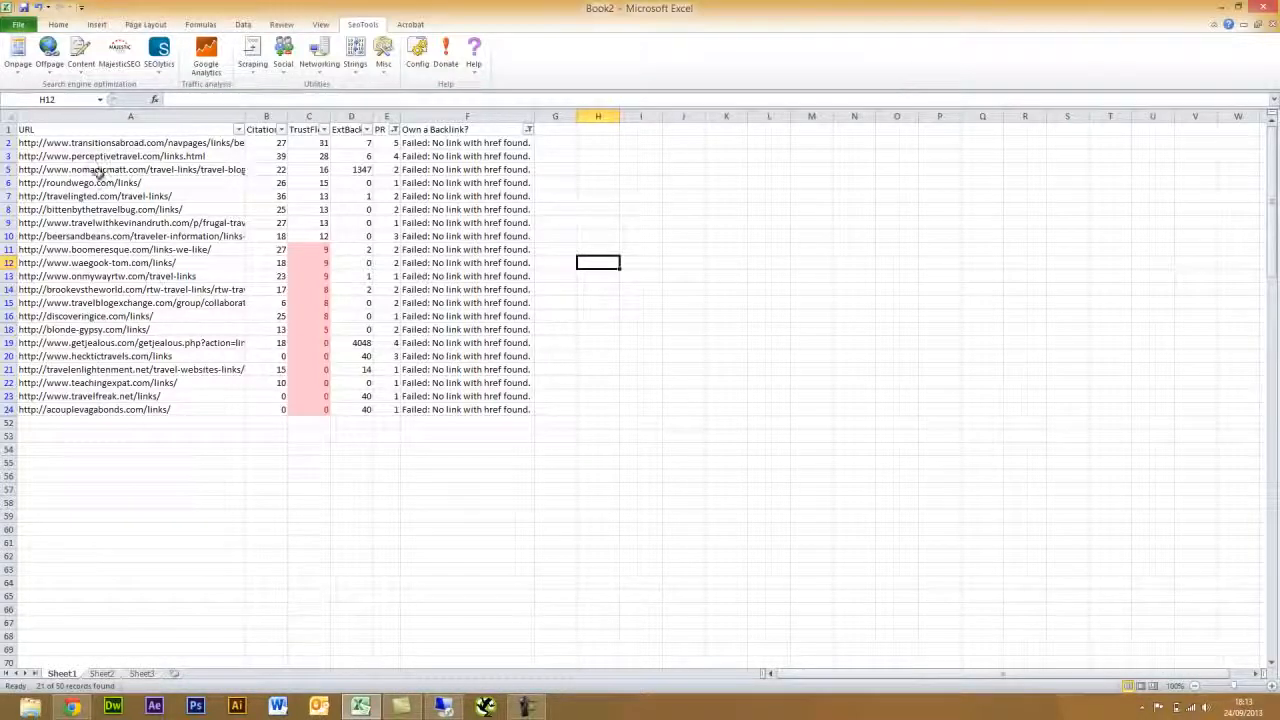
pyautogui.click(101, 675)
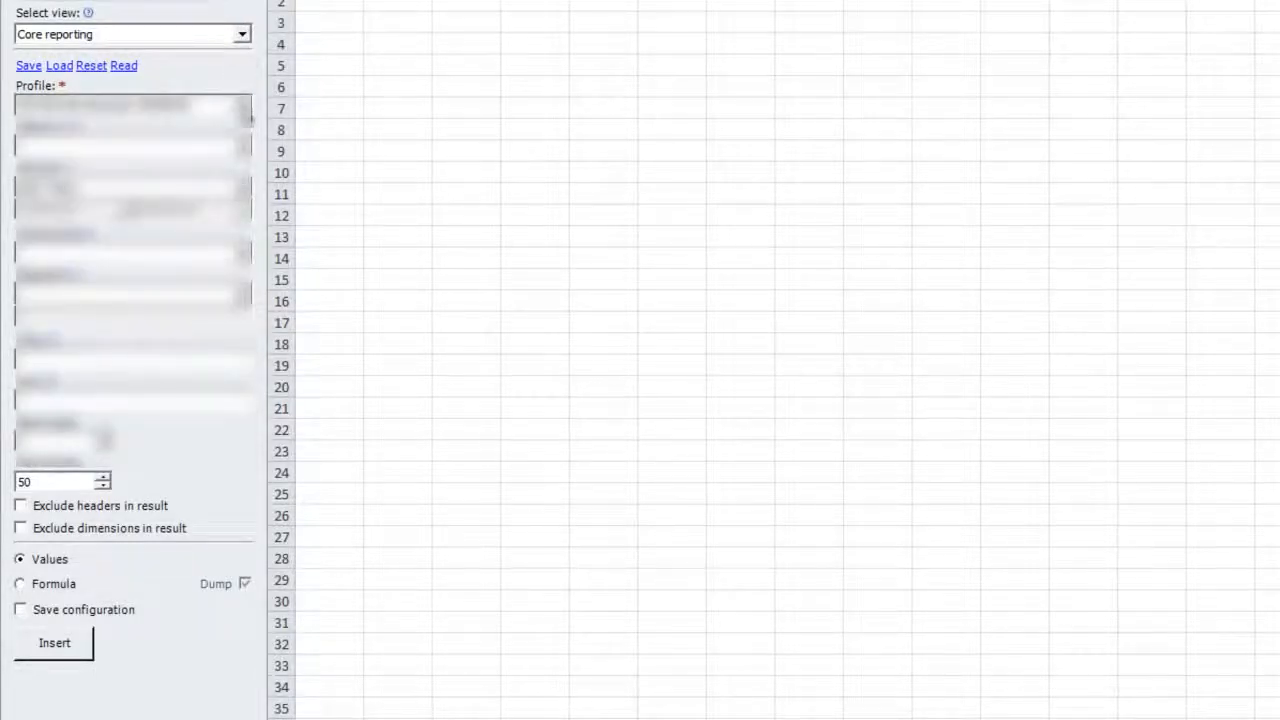
# - Choose the Melted Stories profile and tick the Visitor metric ga:visitors
pyautogui.click(240, 113)
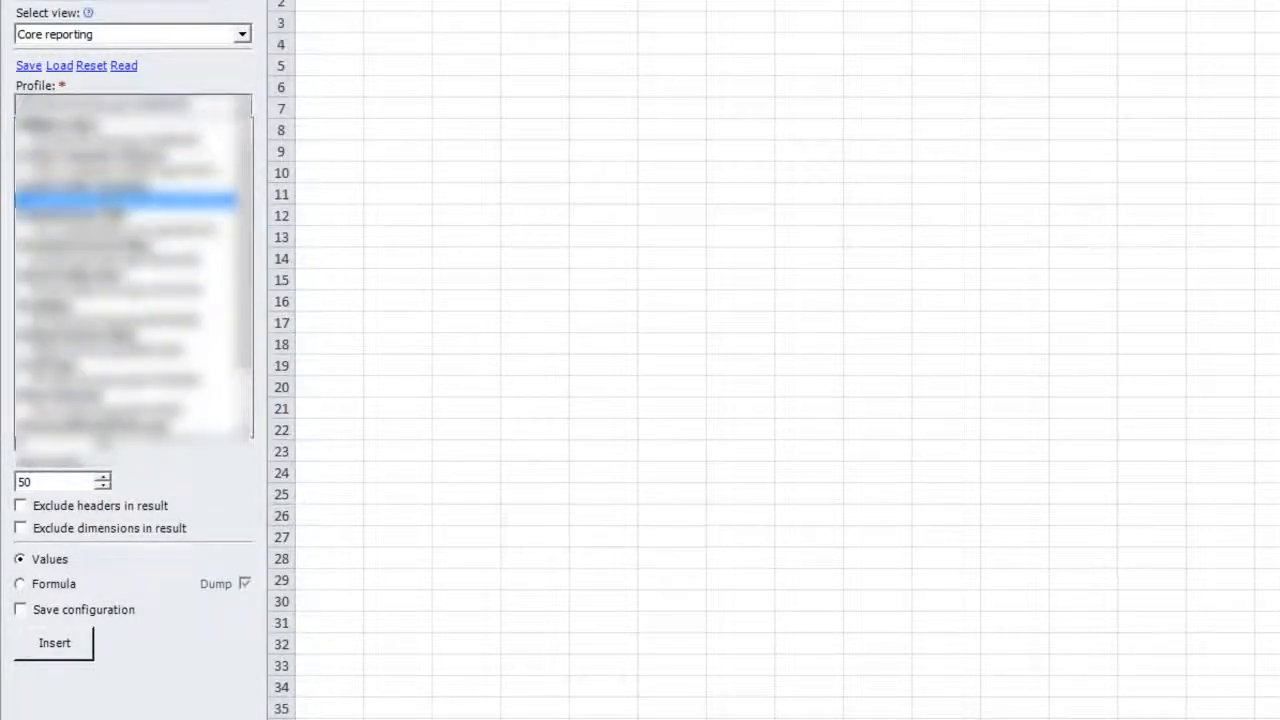
pyautogui.scroll(-3, 120, 230)
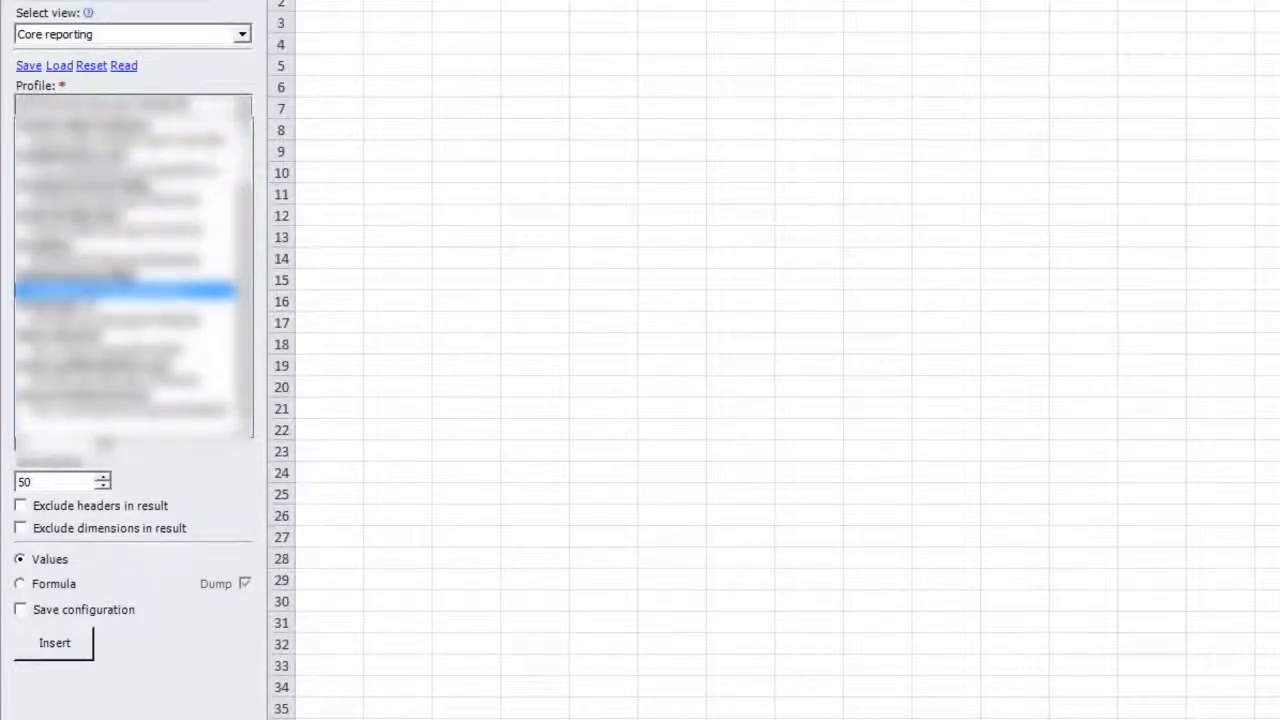
pyautogui.click(120, 290)
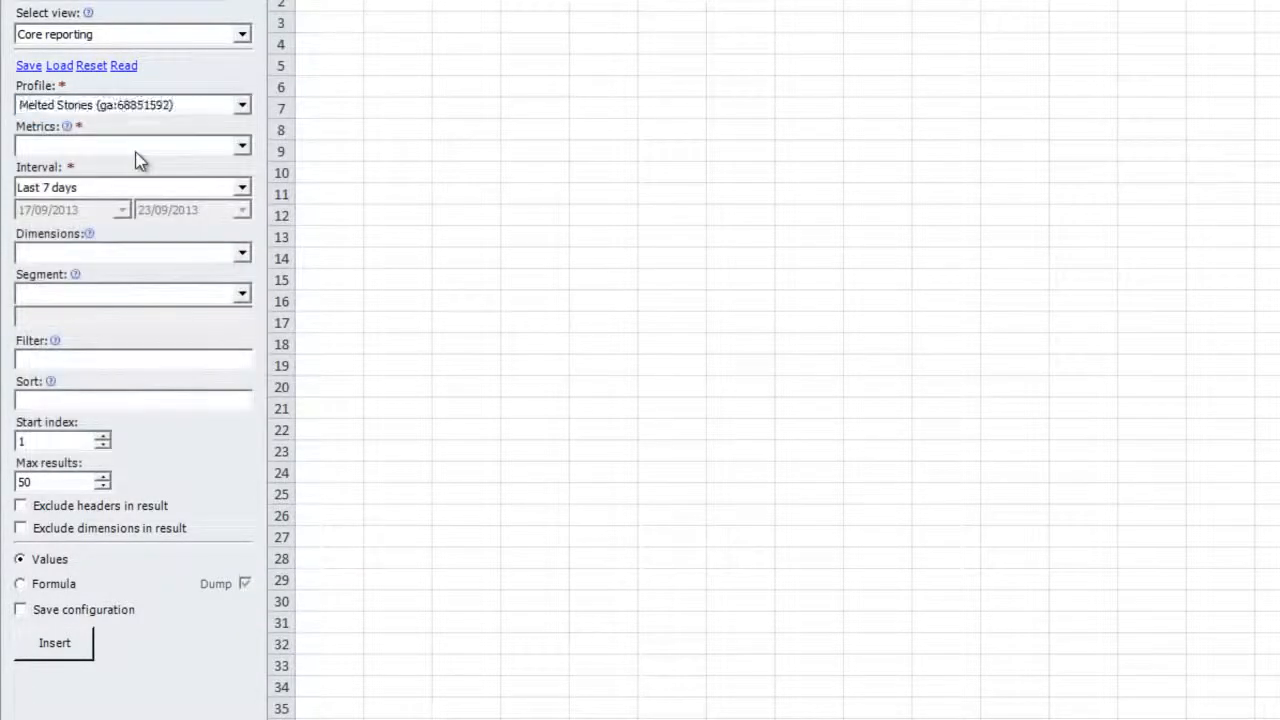
pyautogui.click(138, 148)
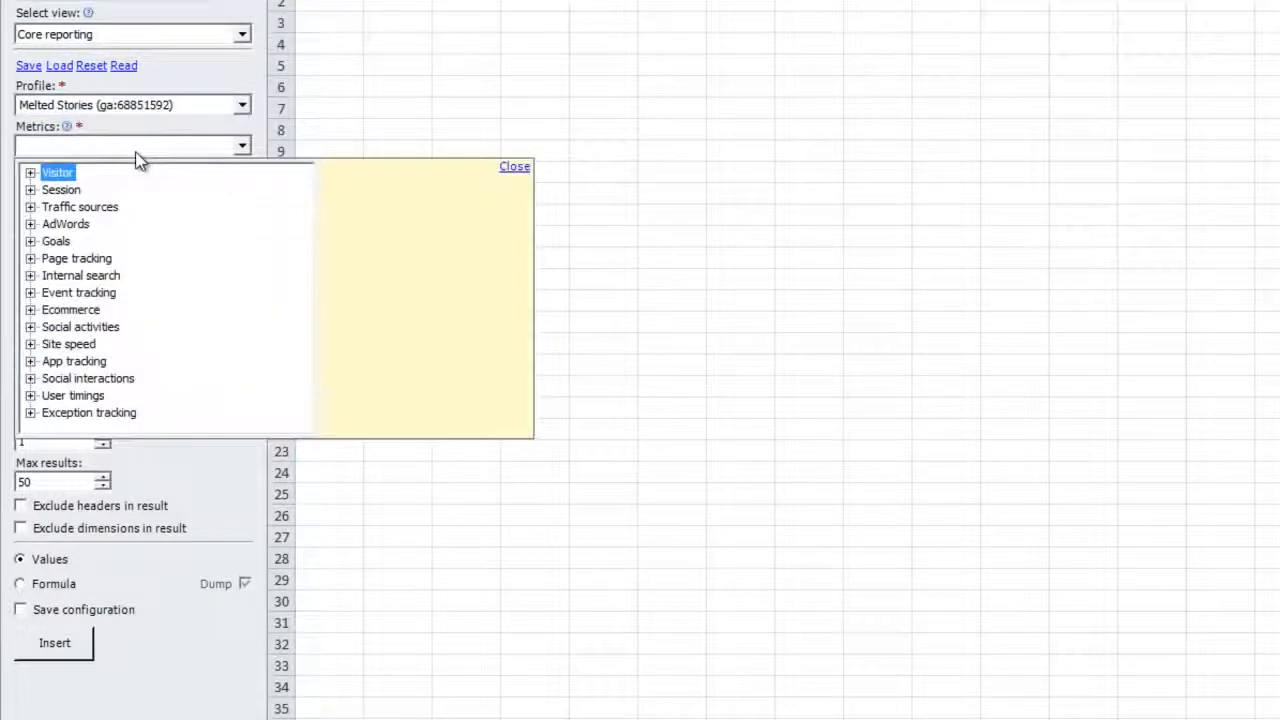
pyautogui.click(31, 207)
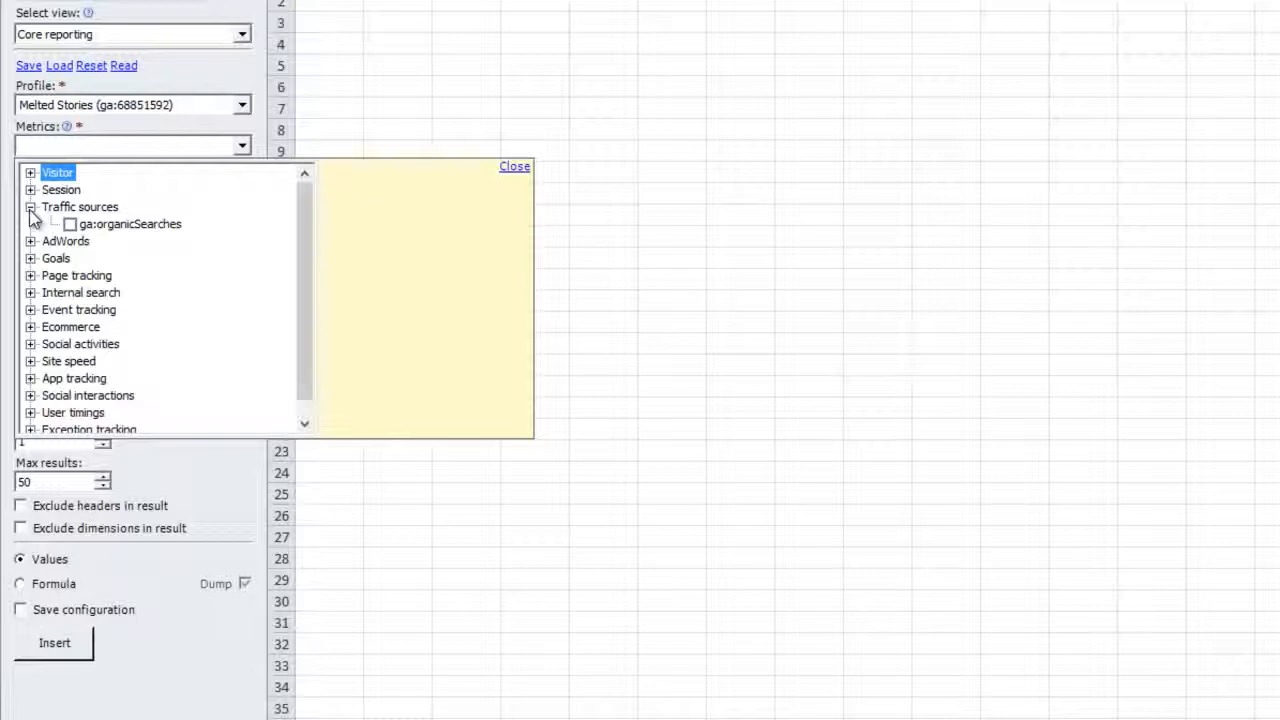
pyautogui.click(30, 208)
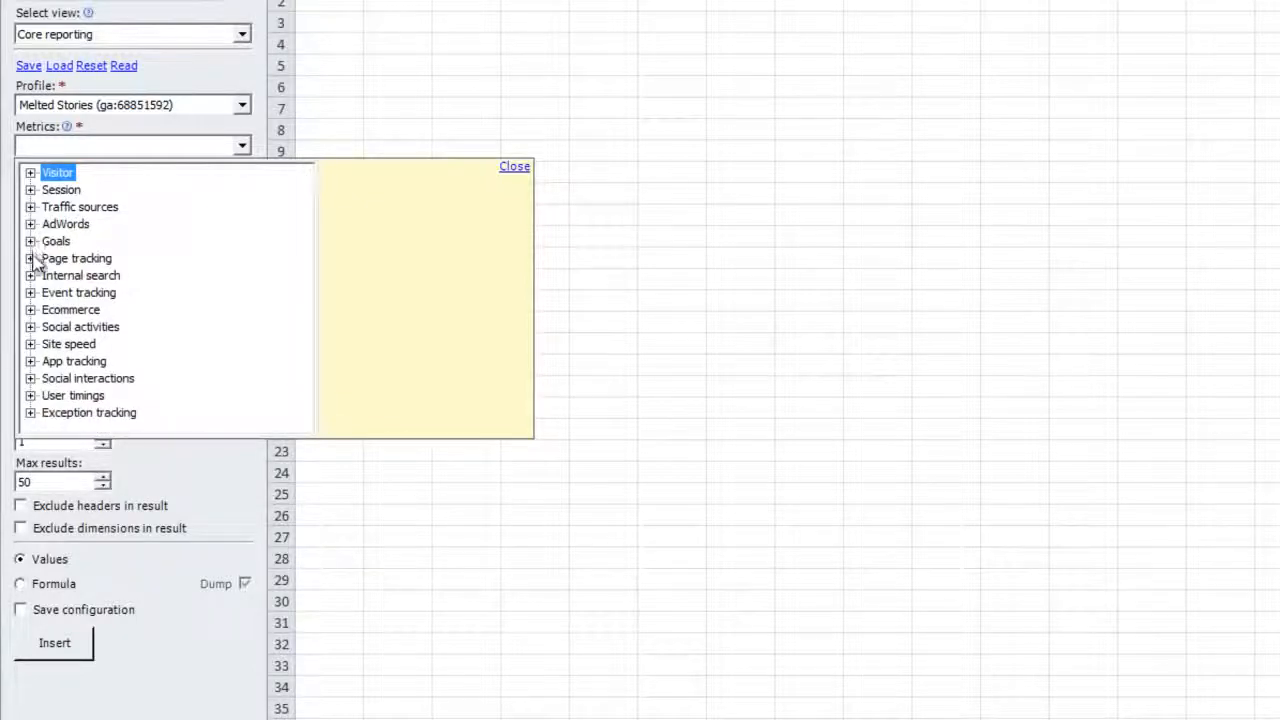
pyautogui.click(30, 173)
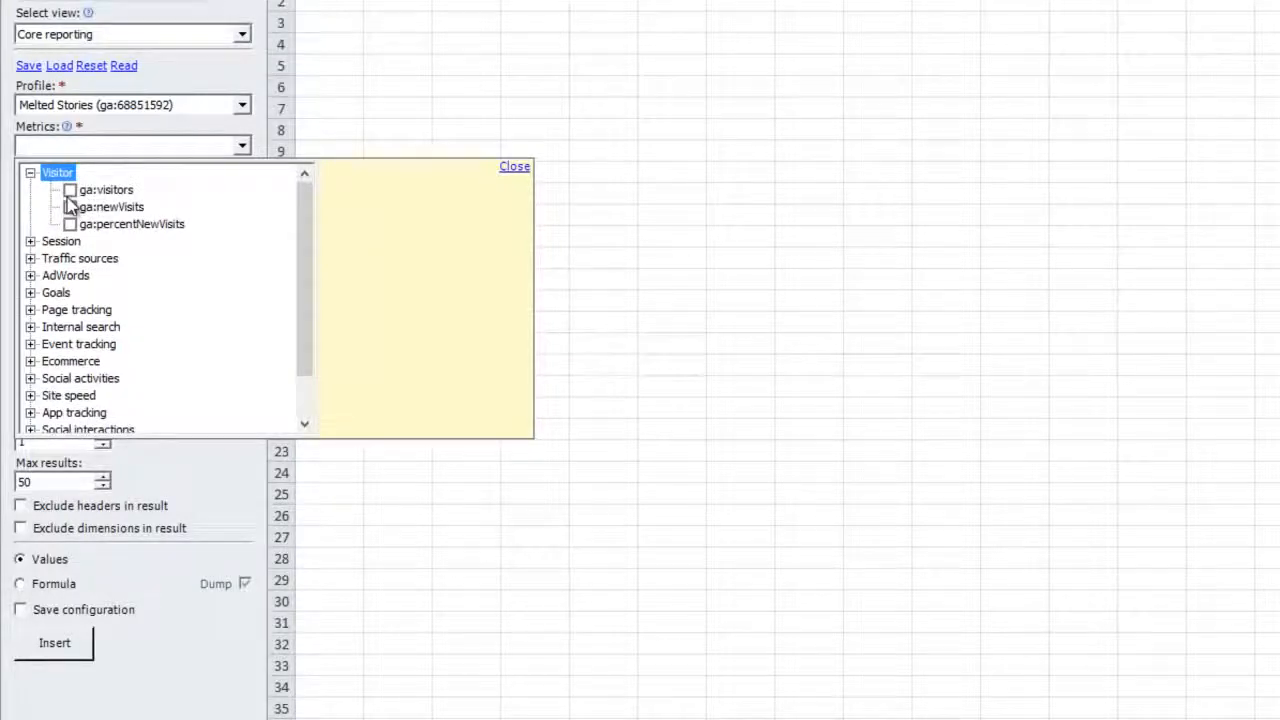
pyautogui.click(69, 190)
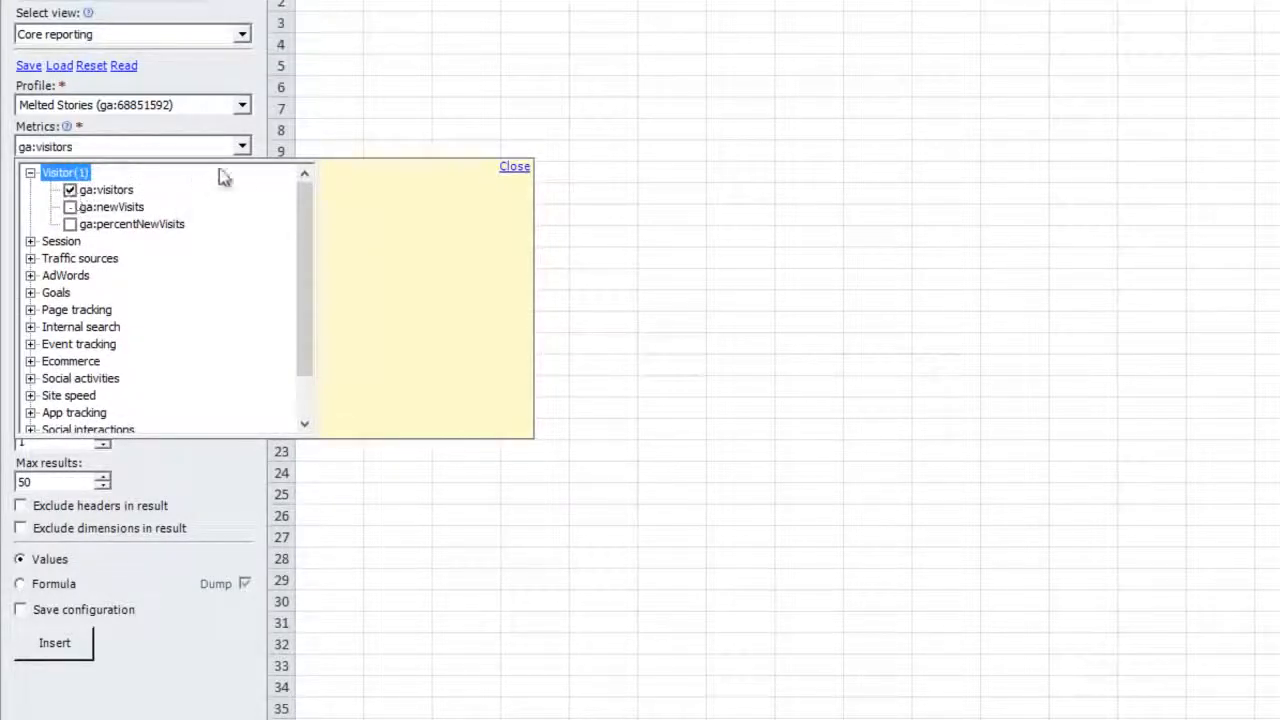
pyautogui.click(243, 148)
# - Set the reporting interval to Last month (01/08/2013 to 31/08/2013)
pyautogui.click(243, 187)
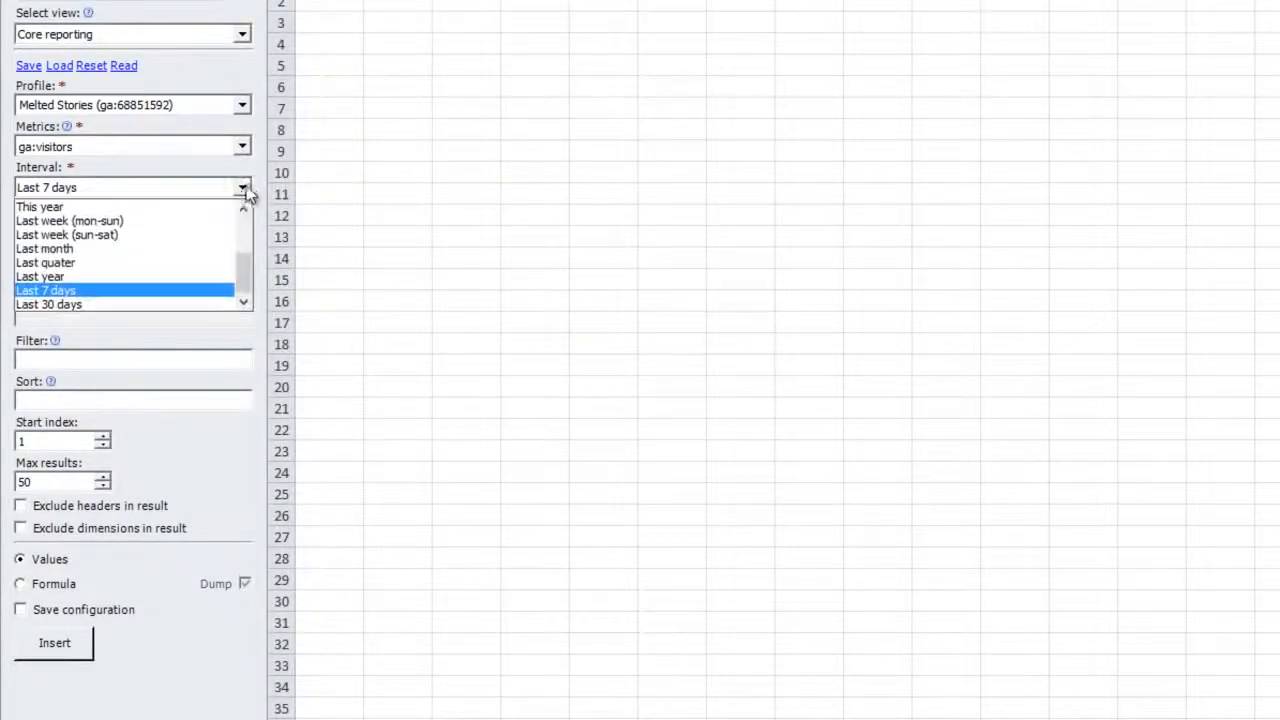
pyautogui.click(72, 253)
pyautogui.click(240, 253)
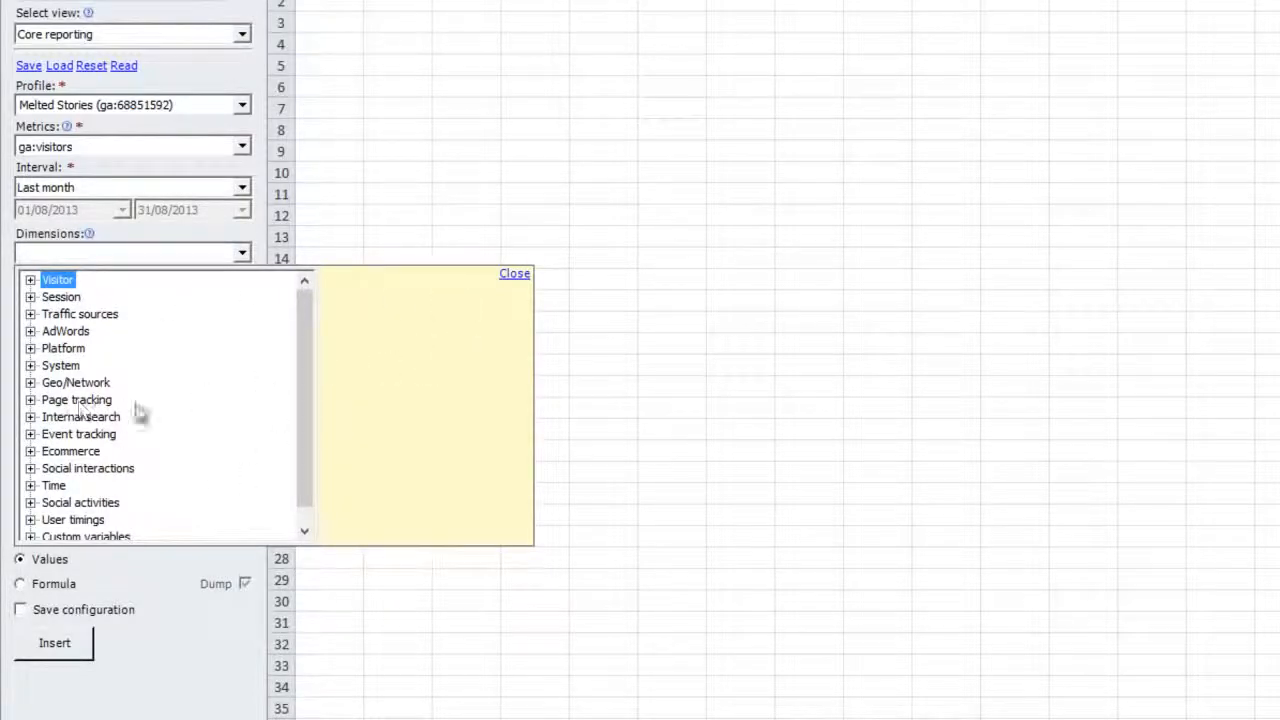
# - Add the Page tracking dimensions ga:hostname and ga:pagePath
pyautogui.moveTo(306, 346)
pyautogui.mouseDown()
pyautogui.moveTo(307, 362)
pyautogui.moveTo(306, 349)
pyautogui.mouseUp()
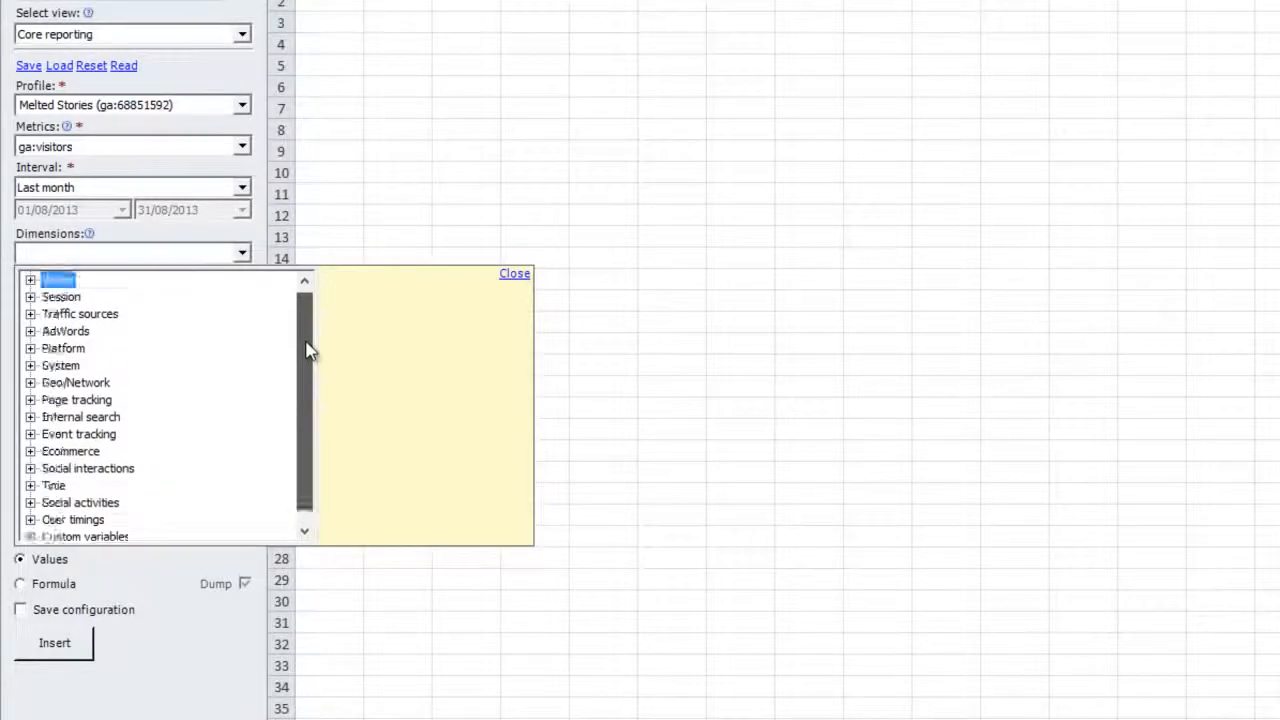
pyautogui.click(30, 400)
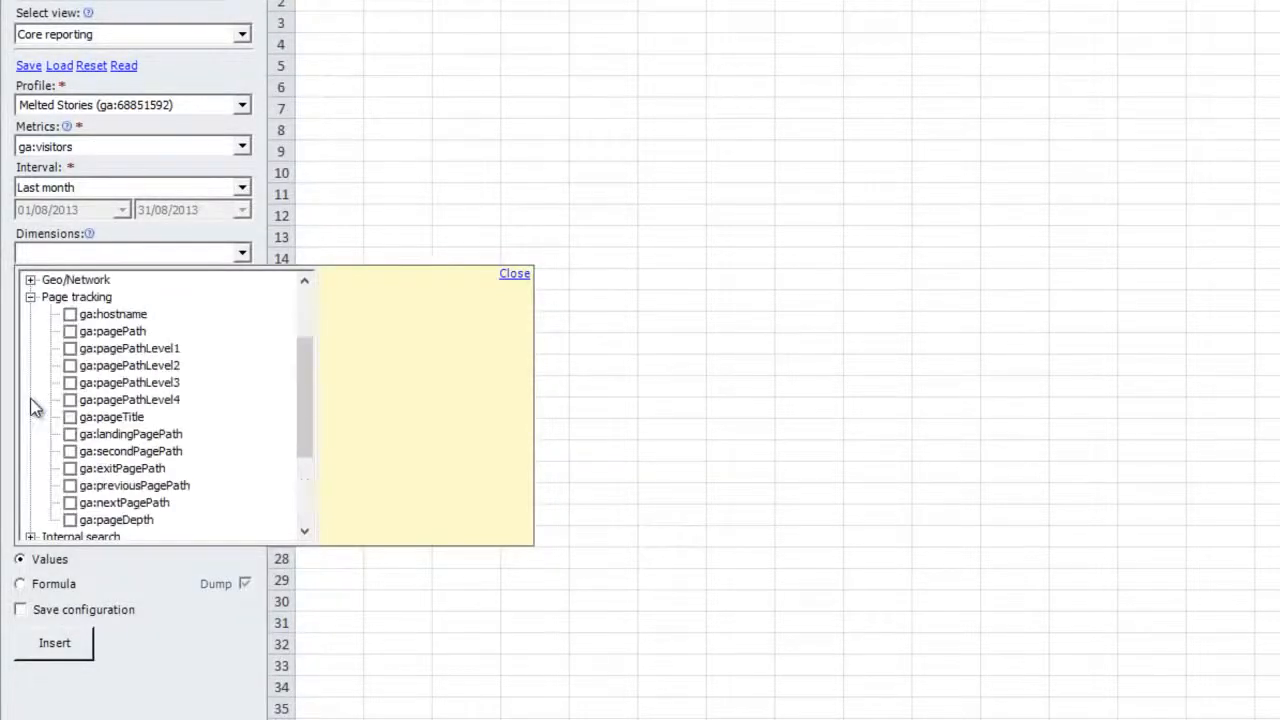
pyautogui.click(133, 316)
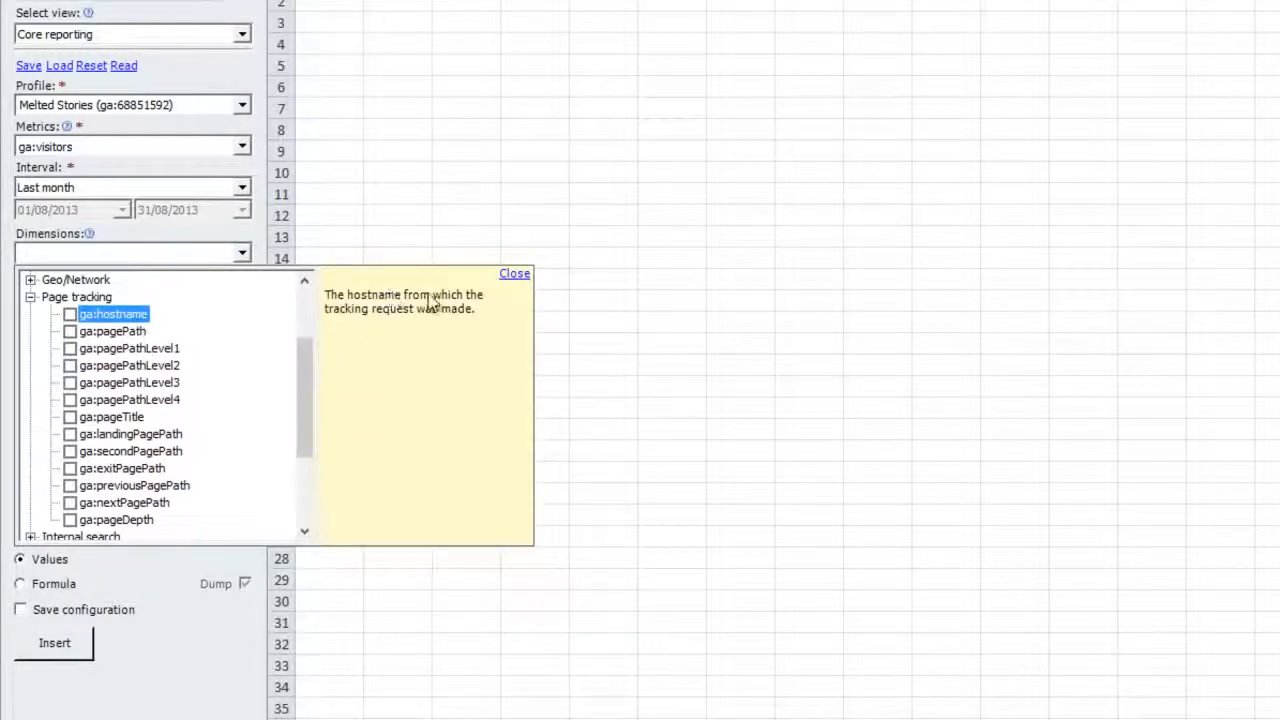
pyautogui.click(146, 332)
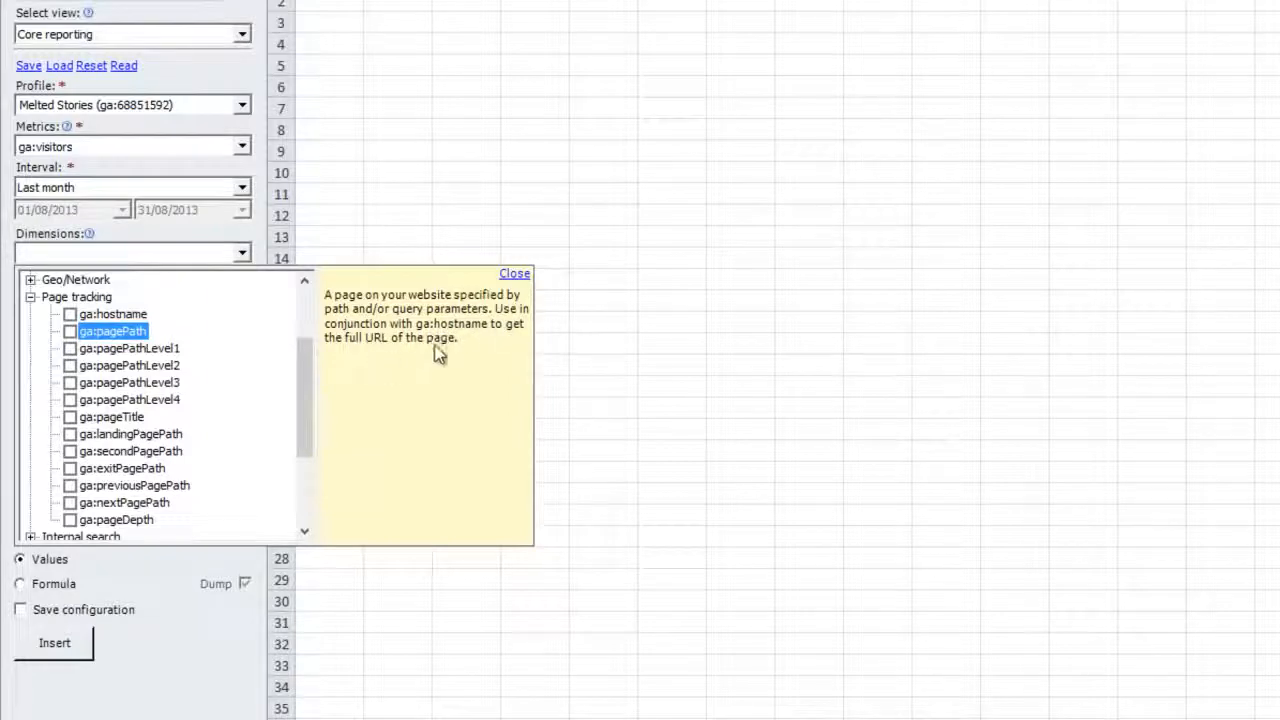
pyautogui.click(70, 314)
pyautogui.click(70, 331)
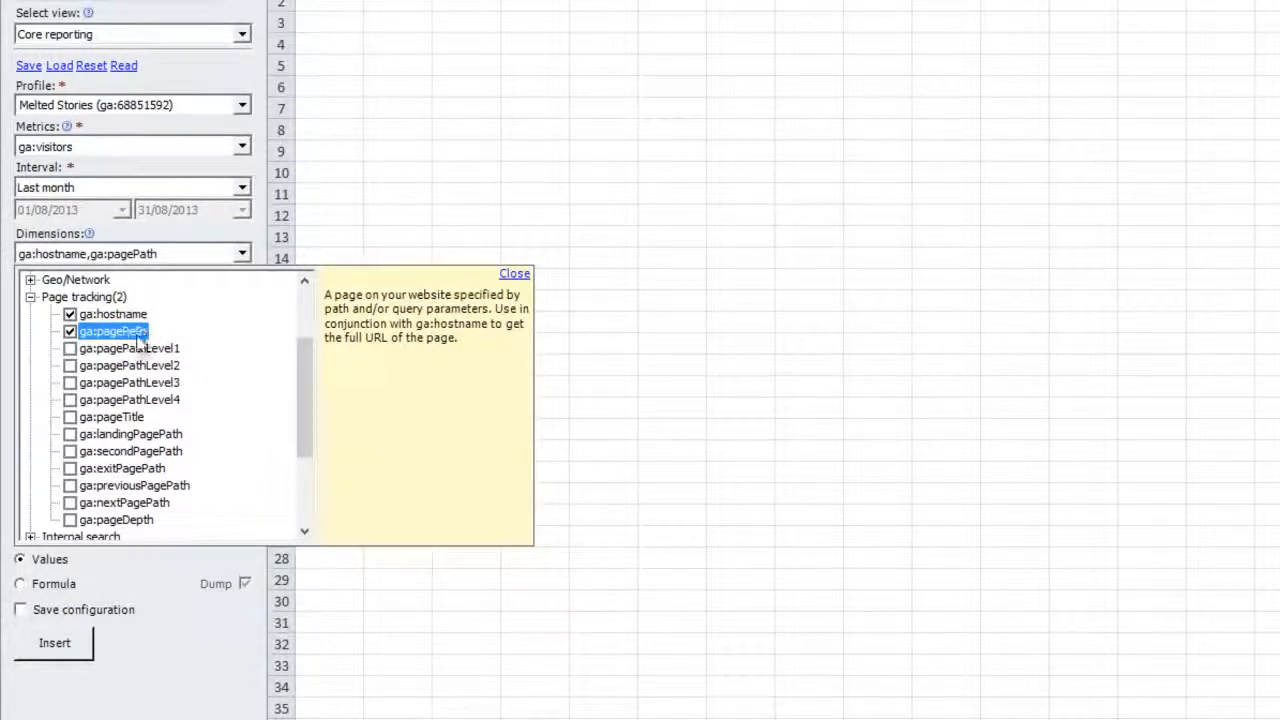
pyautogui.click(512, 274)
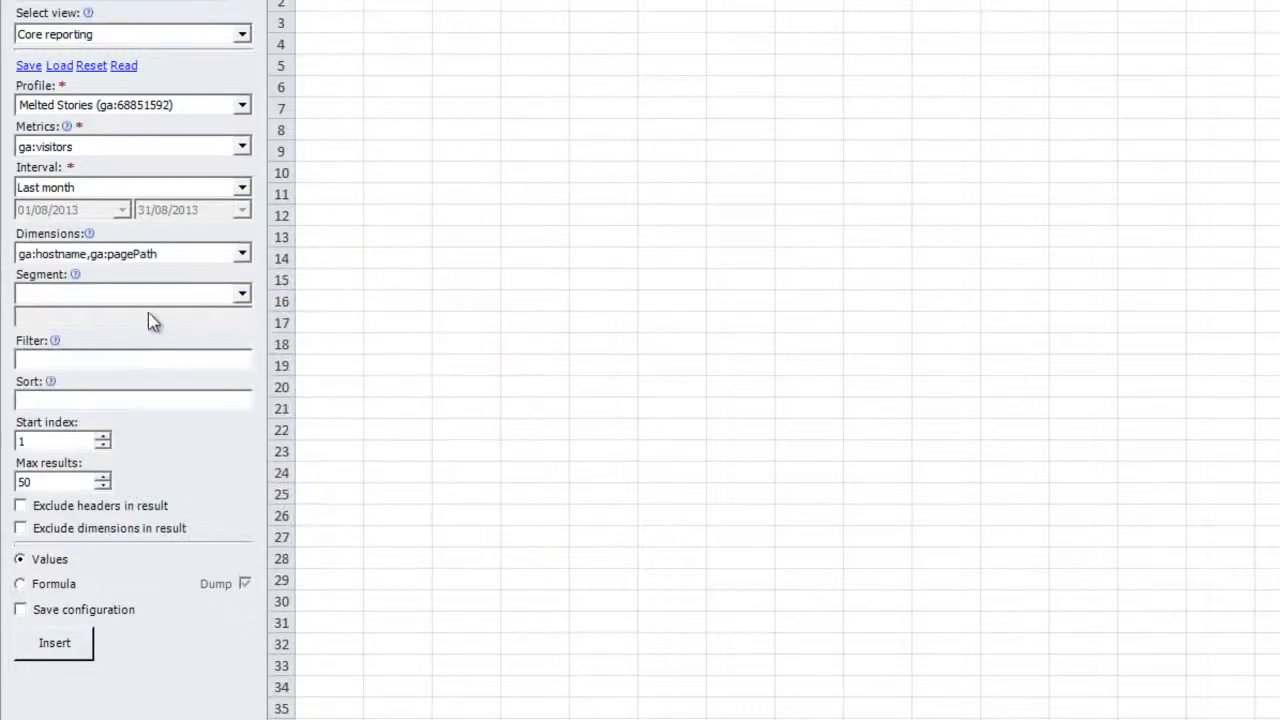
# - Choose the Non-paid search traffic segment and raise Max results to 5000
pyautogui.click(130, 298)
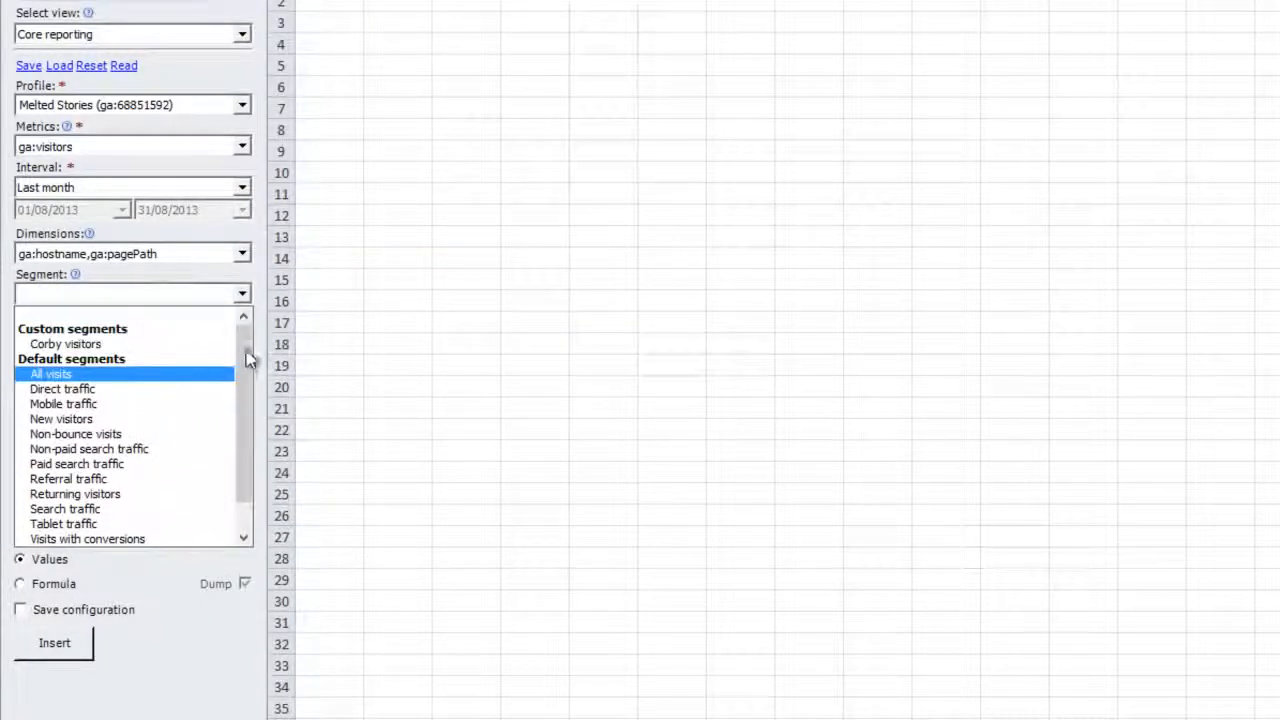
pyautogui.scroll(-1, 244, 345)
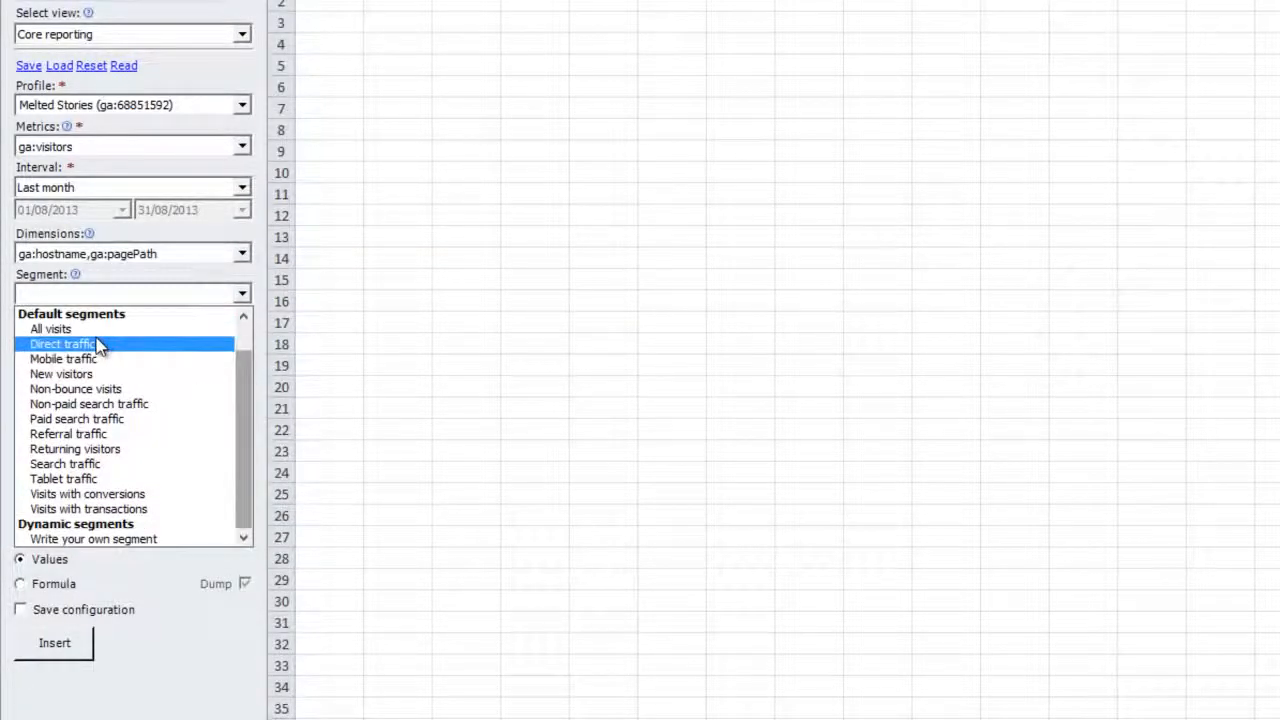
pyautogui.click(102, 403)
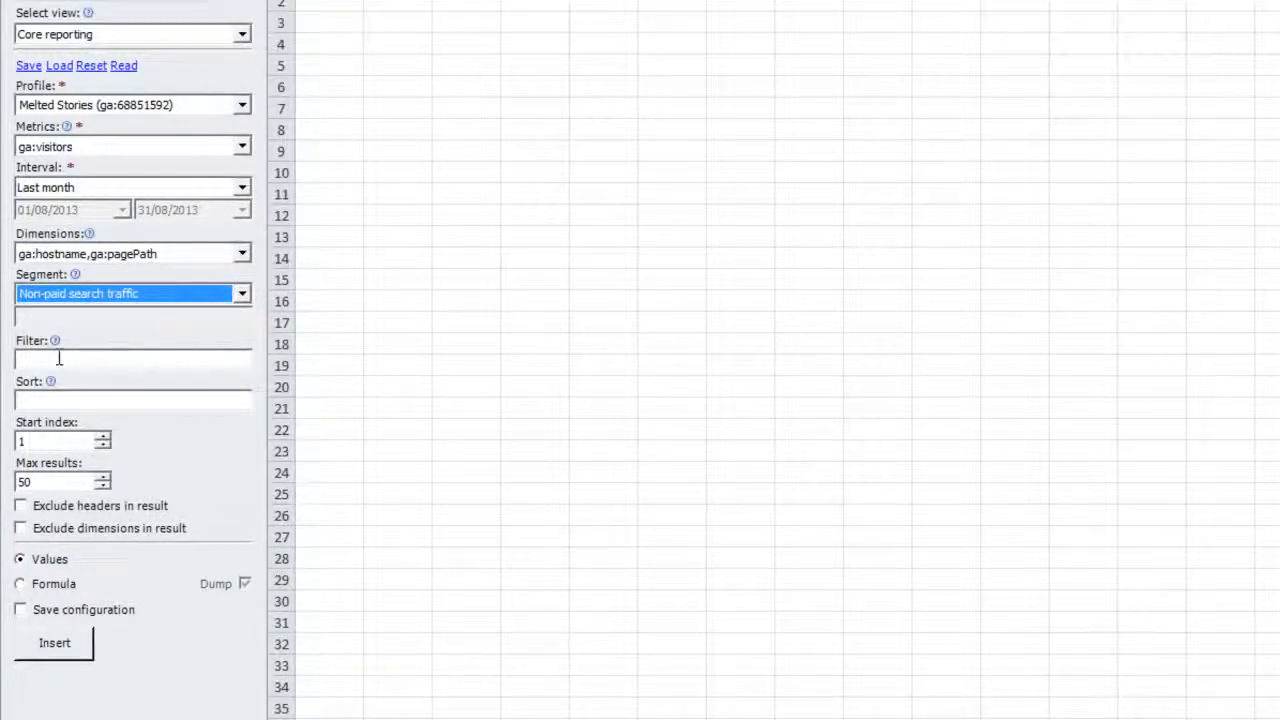
pyautogui.moveTo(56, 342)
pyautogui.moveTo(51, 385)
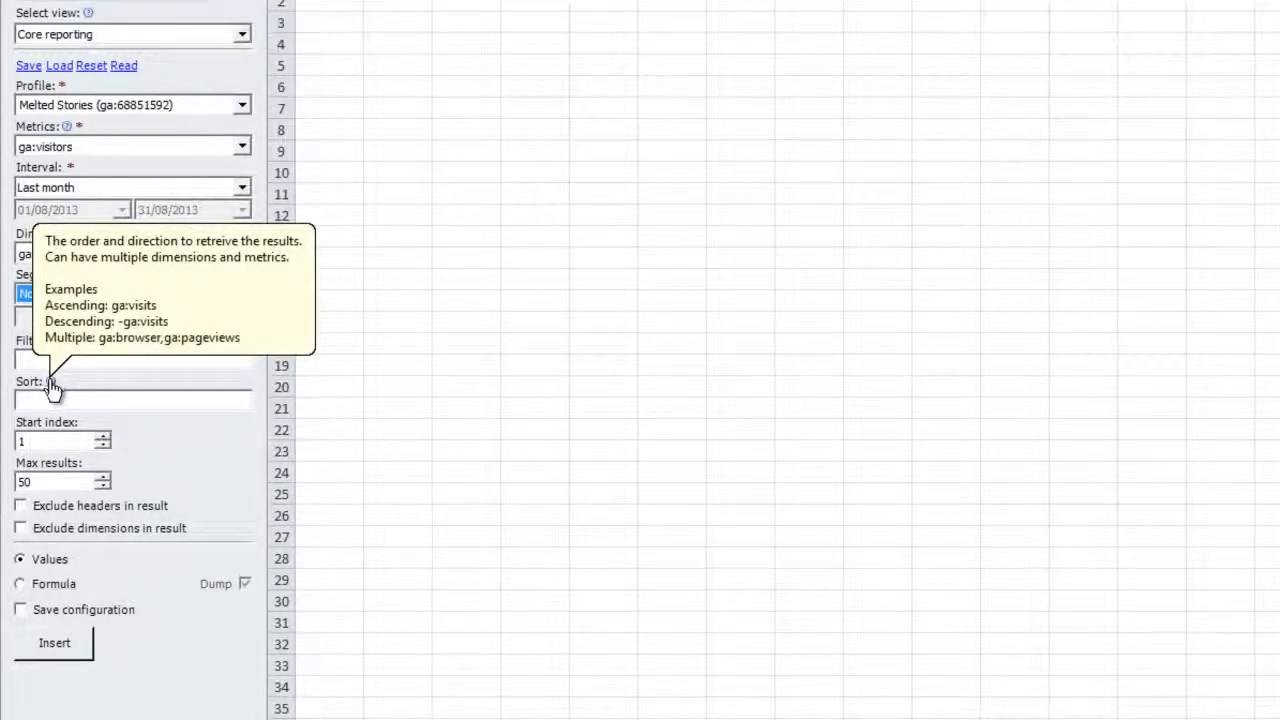
pyautogui.click(63, 481)
pyautogui.write('00')
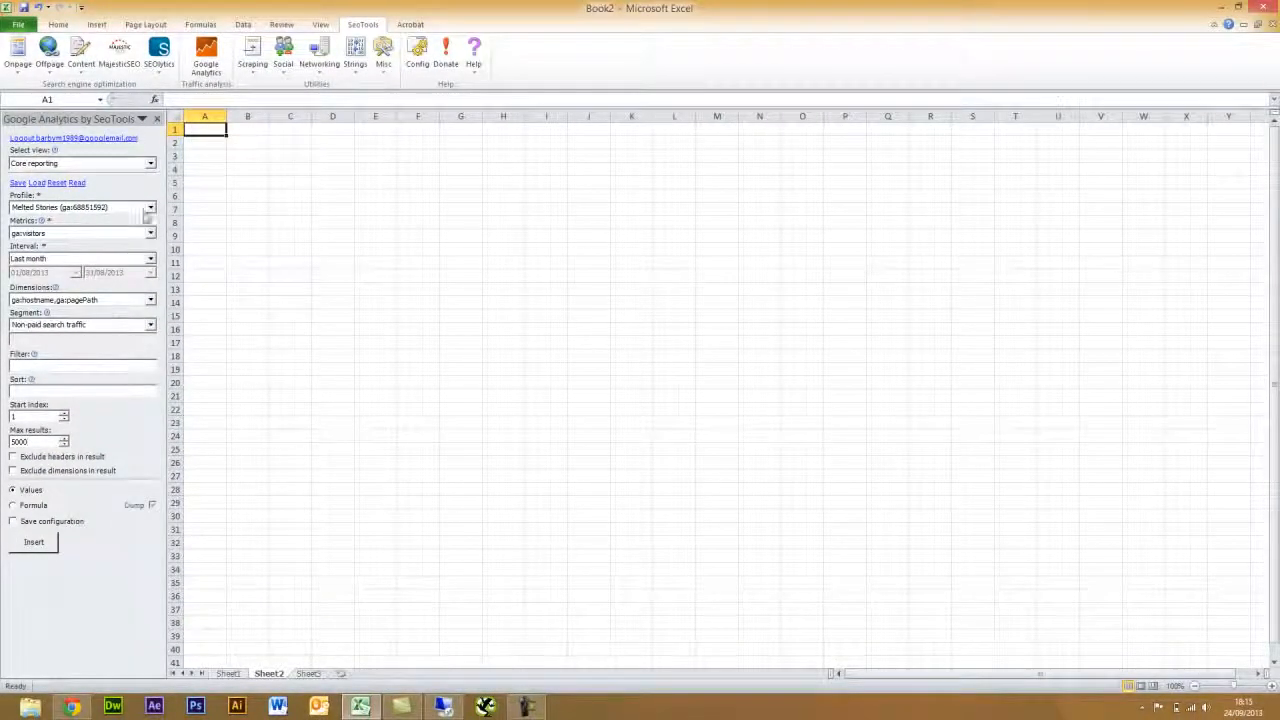
# - Keep the Core reporting view, insert the query results into Sheet2, and widen column A
pyautogui.click(152, 166)
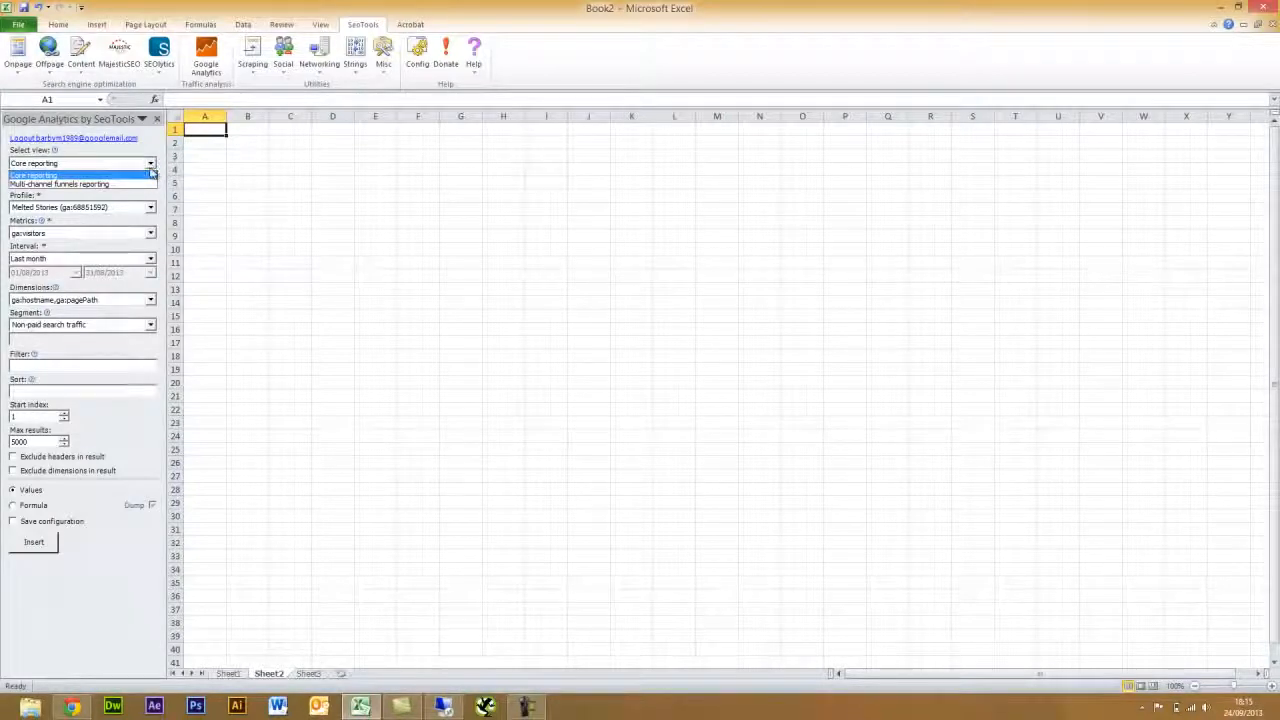
pyautogui.click(160, 151)
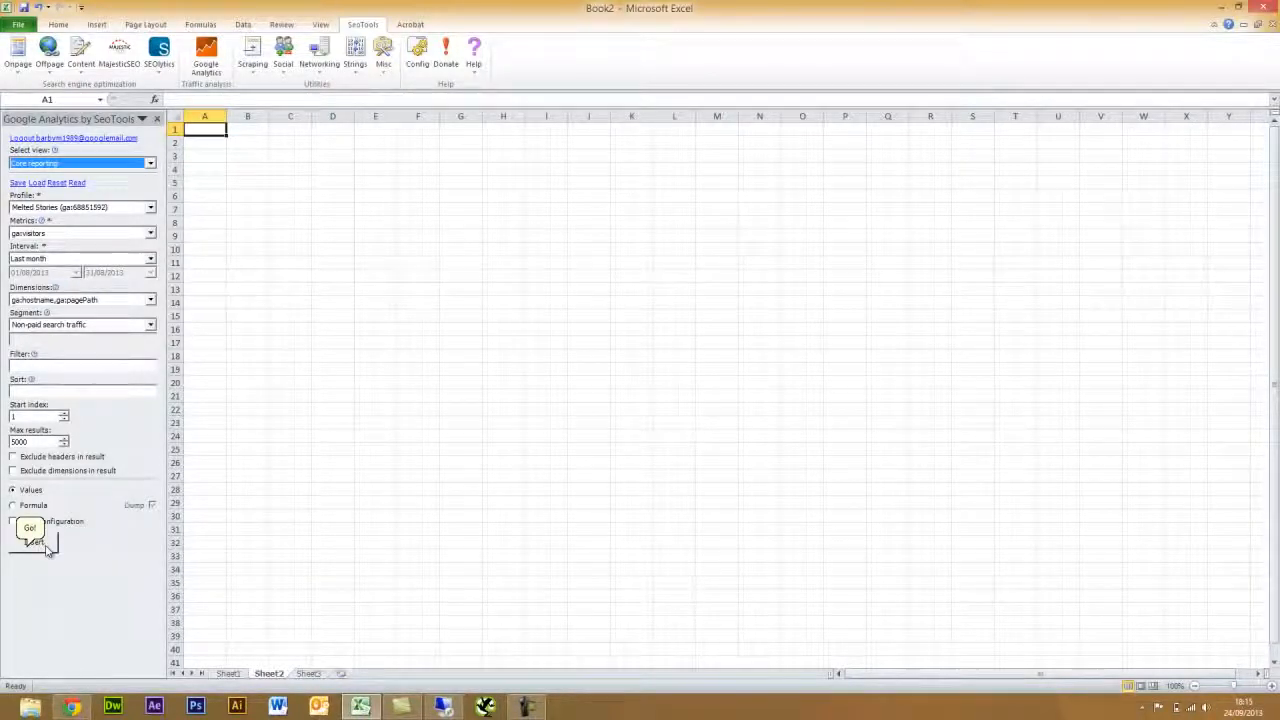
pyautogui.click(46, 548)
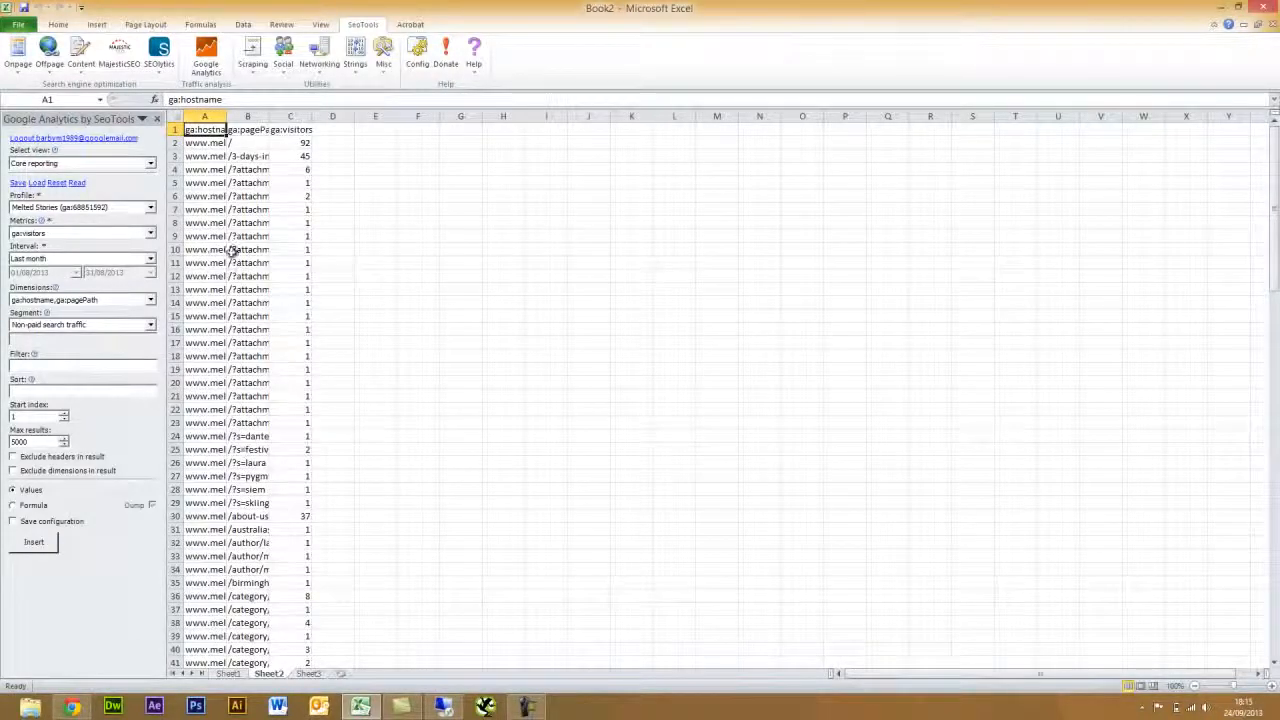
pyautogui.moveTo(227, 116); pyautogui.dragTo(334, 117)
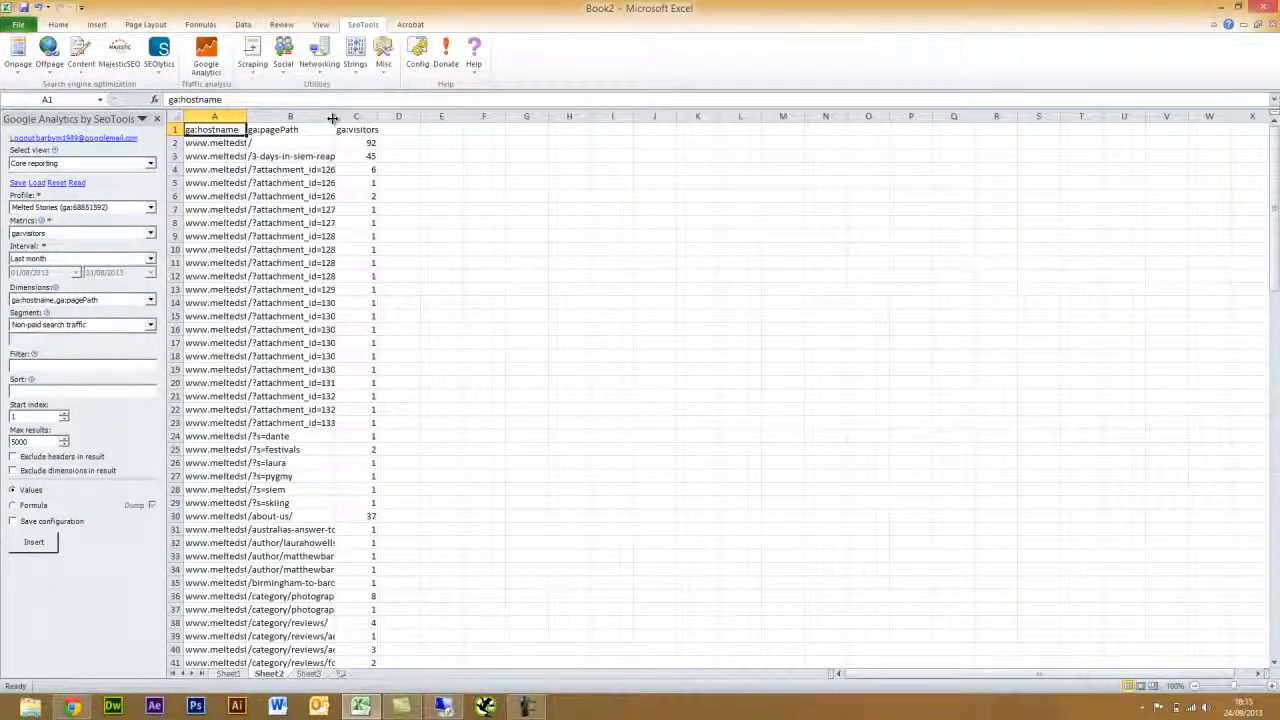
# - Scroll back to the top and select the ga:visitors header cell C1
pyautogui.scroll(-10, 274, 391)
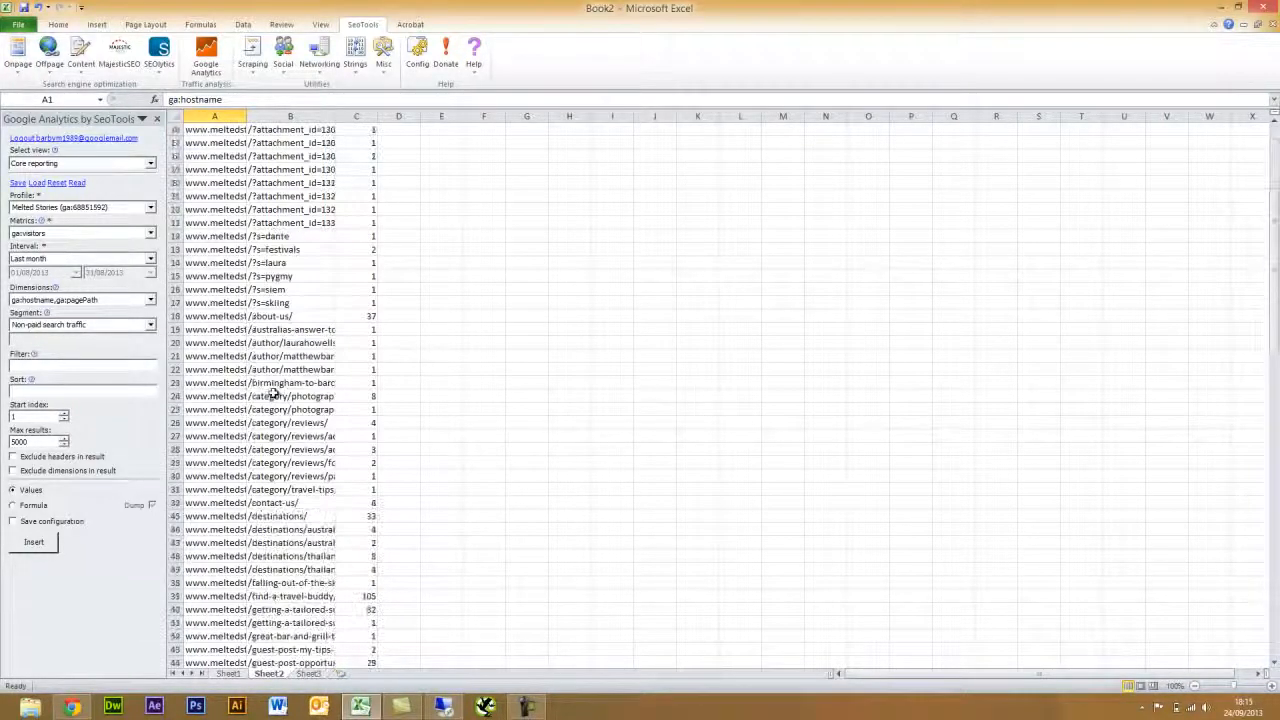
pyautogui.scroll(-20, 274, 393)
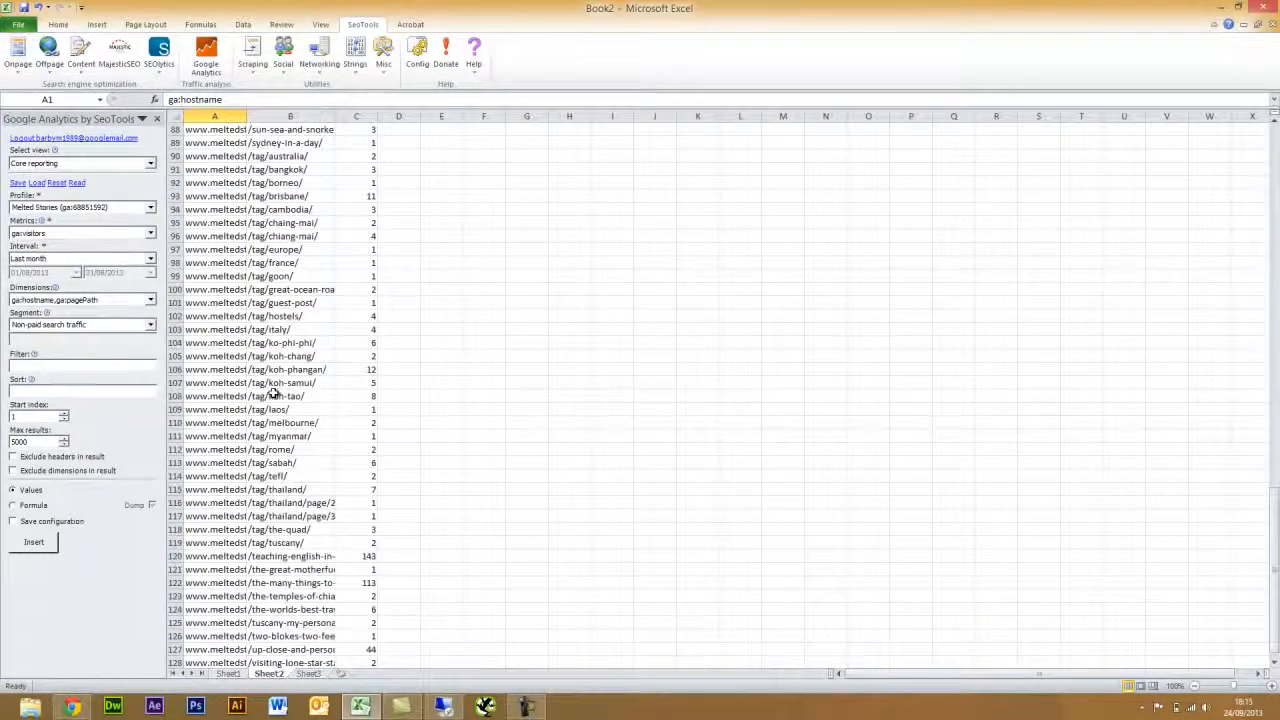
pyautogui.scroll(18, 274, 395)
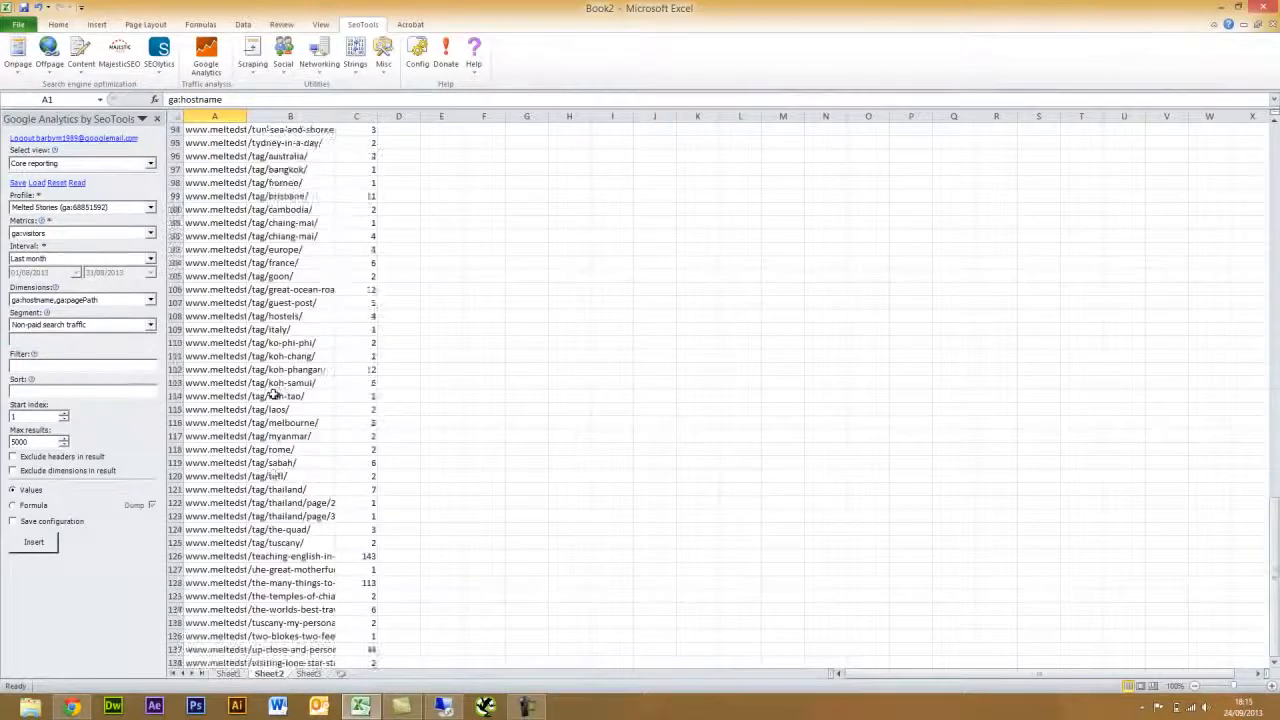
pyautogui.scroll(17, 274, 395)
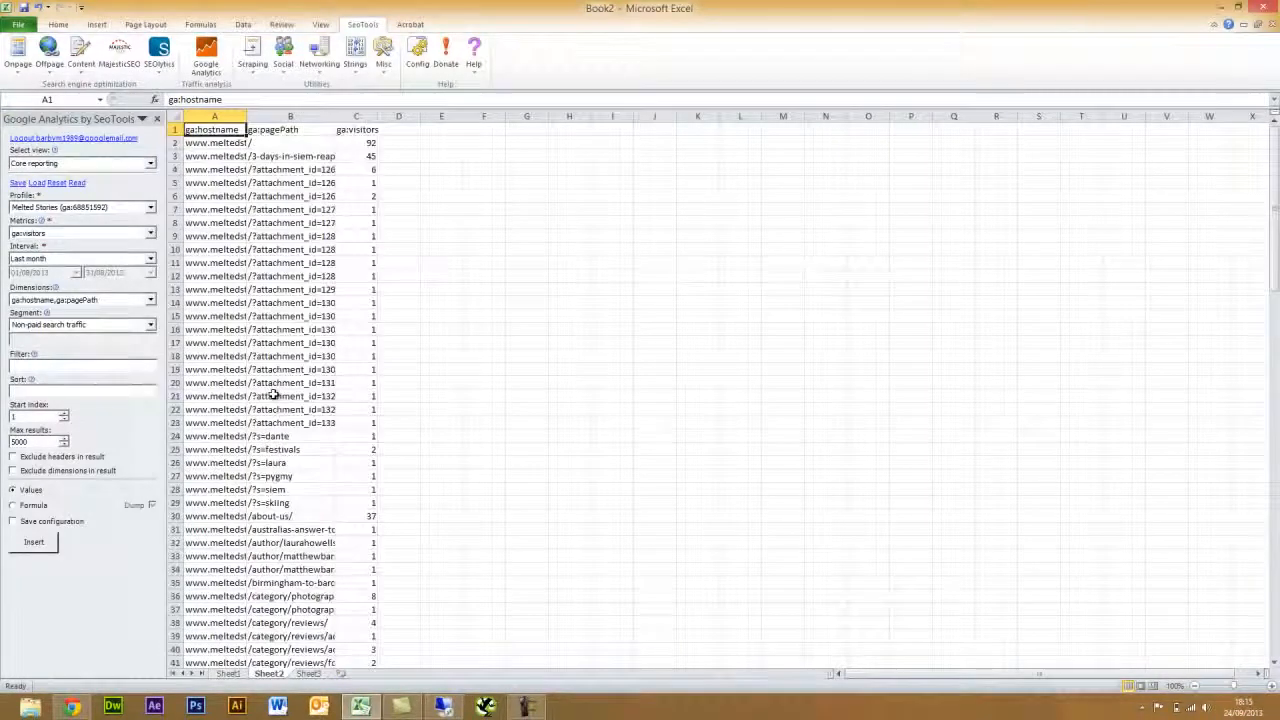
pyautogui.click(358, 131)
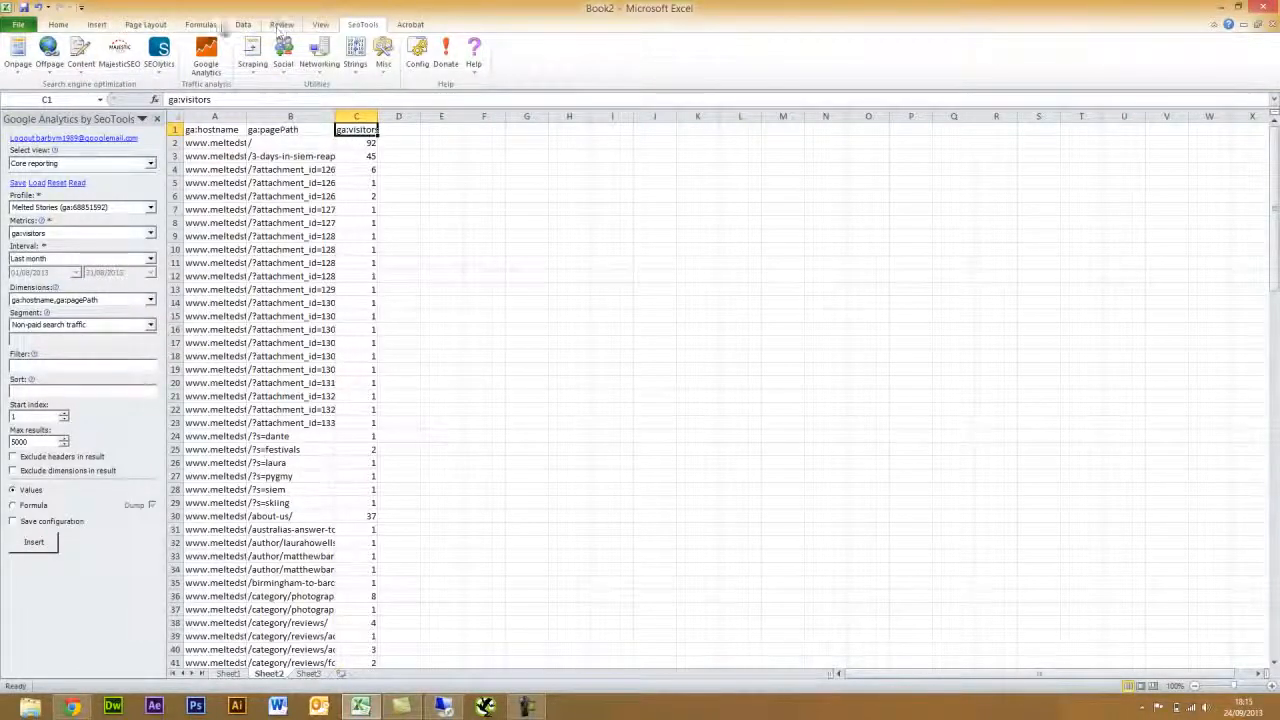
pyautogui.click(243, 24)
# - Add header filters, sort ga:visitors largest to smallest, and widen column B
pyautogui.click(345, 58)
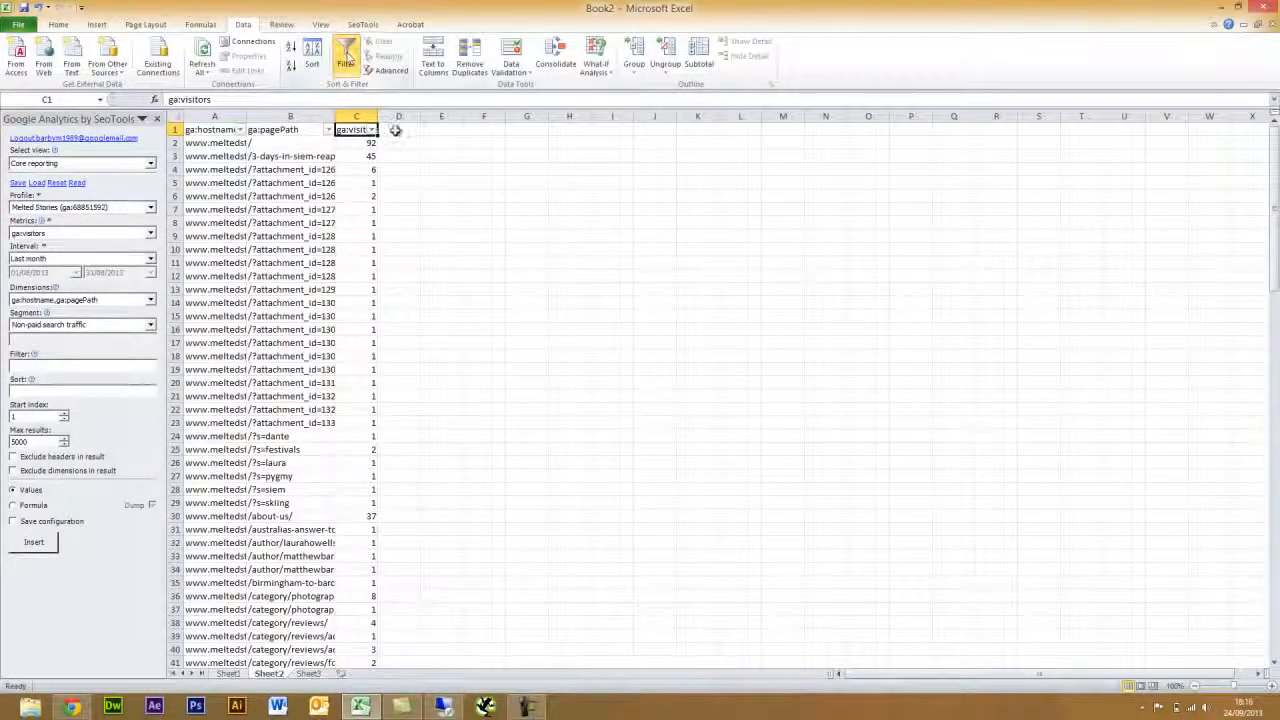
pyautogui.click(371, 130)
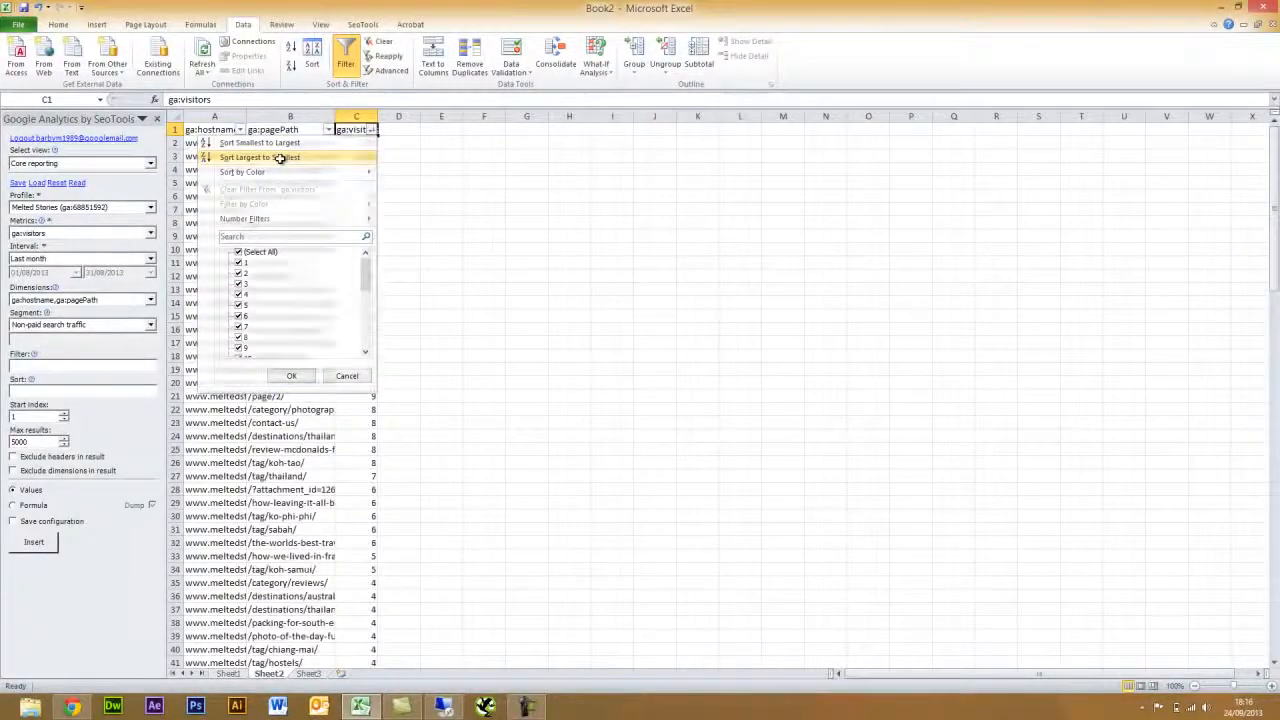
pyautogui.click(281, 160)
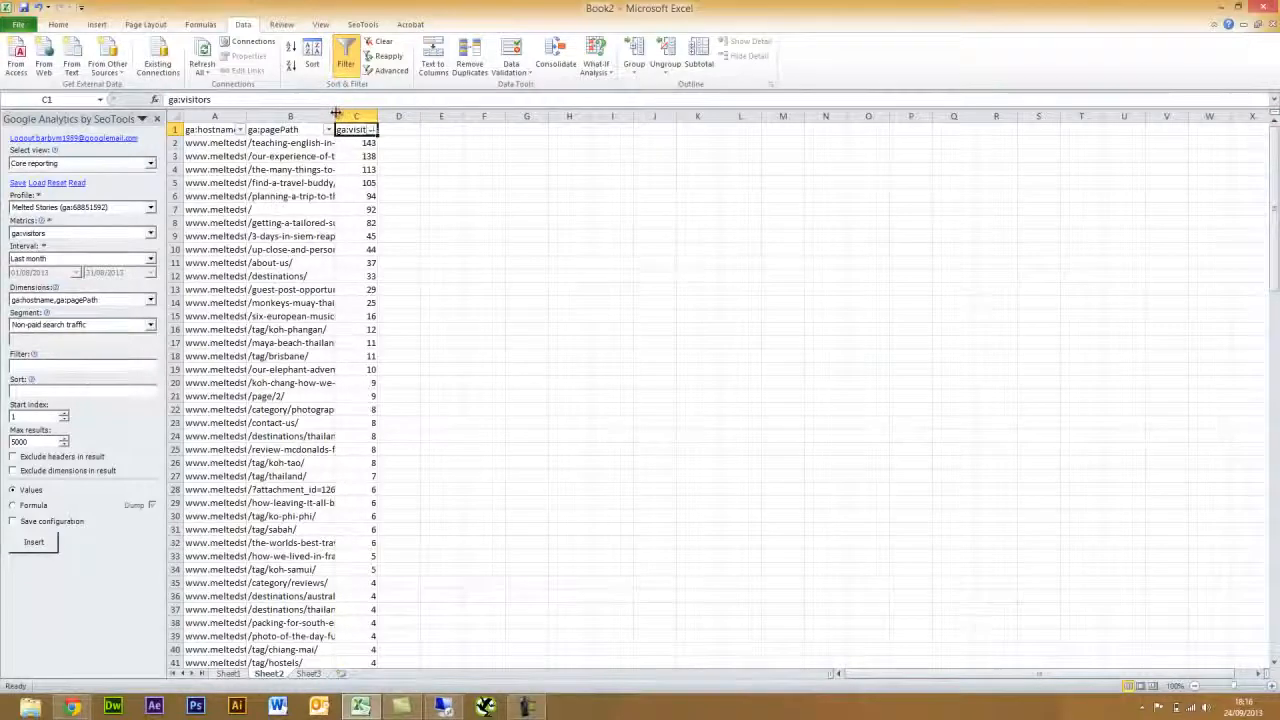
pyautogui.moveTo(340, 117); pyautogui.dragTo(385, 115)
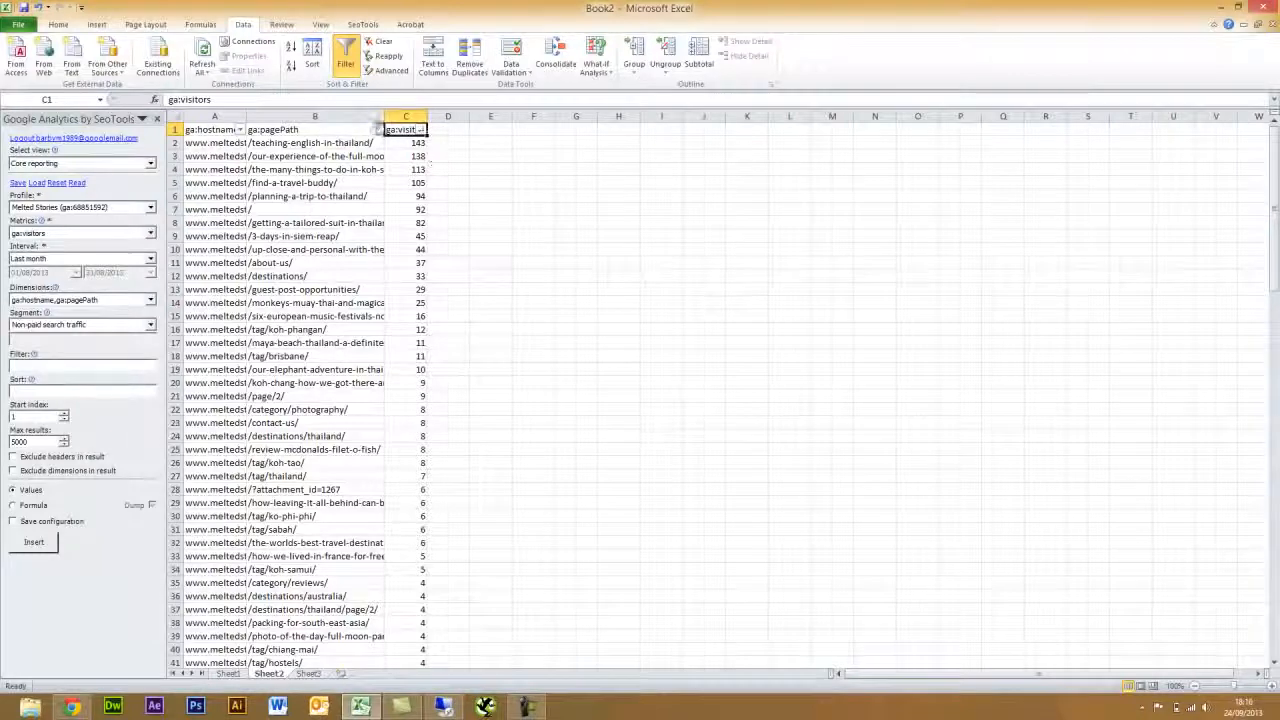
# - Widen column B and check the full page paths in B2 through B9
pyautogui.moveTo(384, 116); pyautogui.dragTo(480, 116)
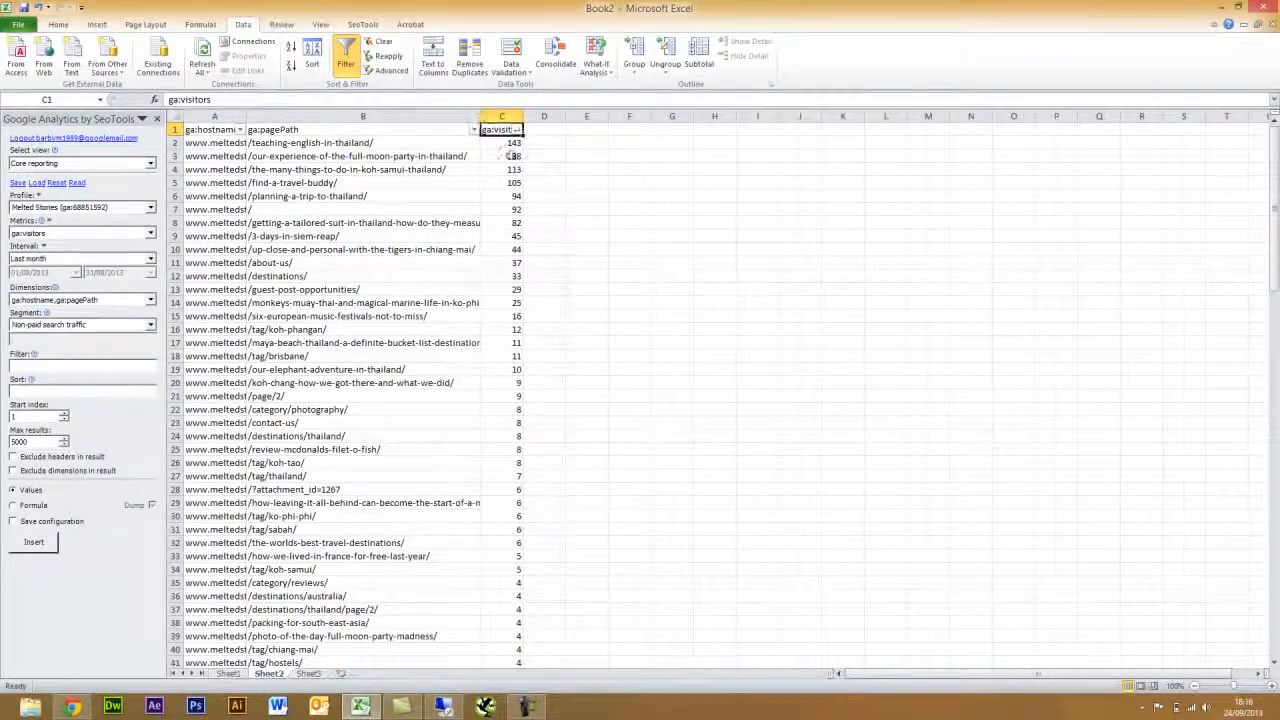
pyautogui.click(546, 145)
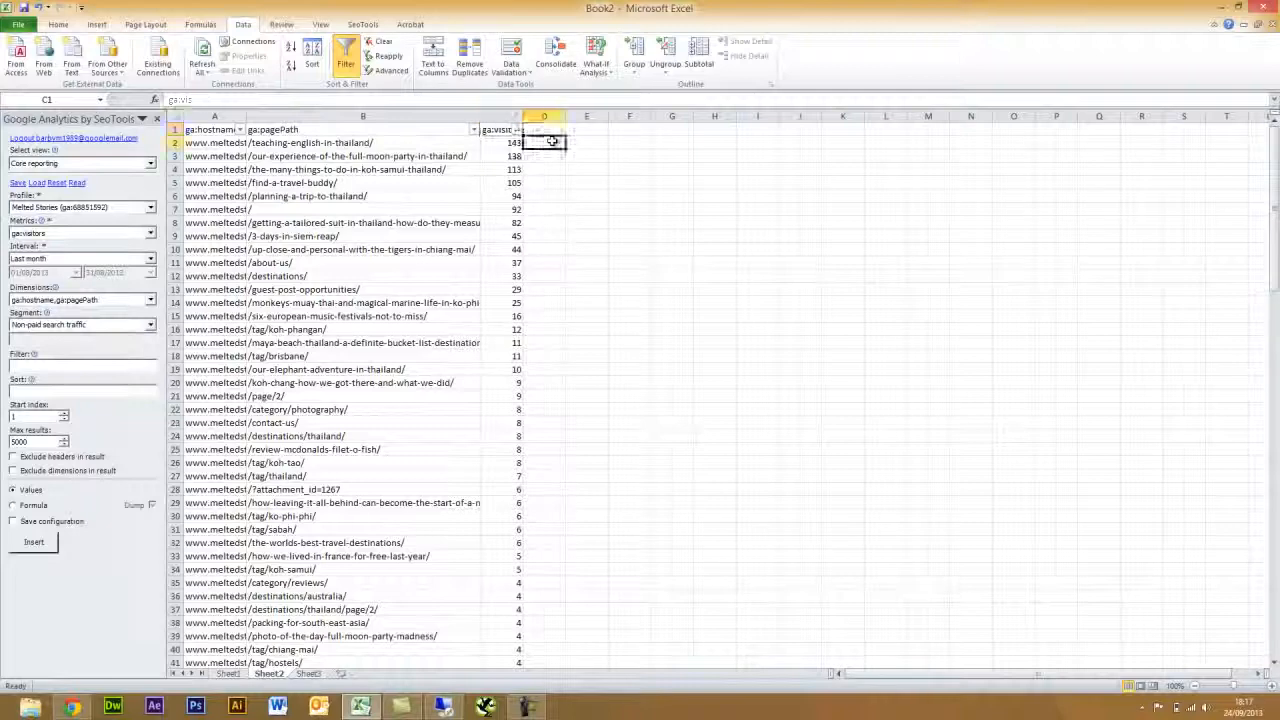
pyautogui.click(398, 143)
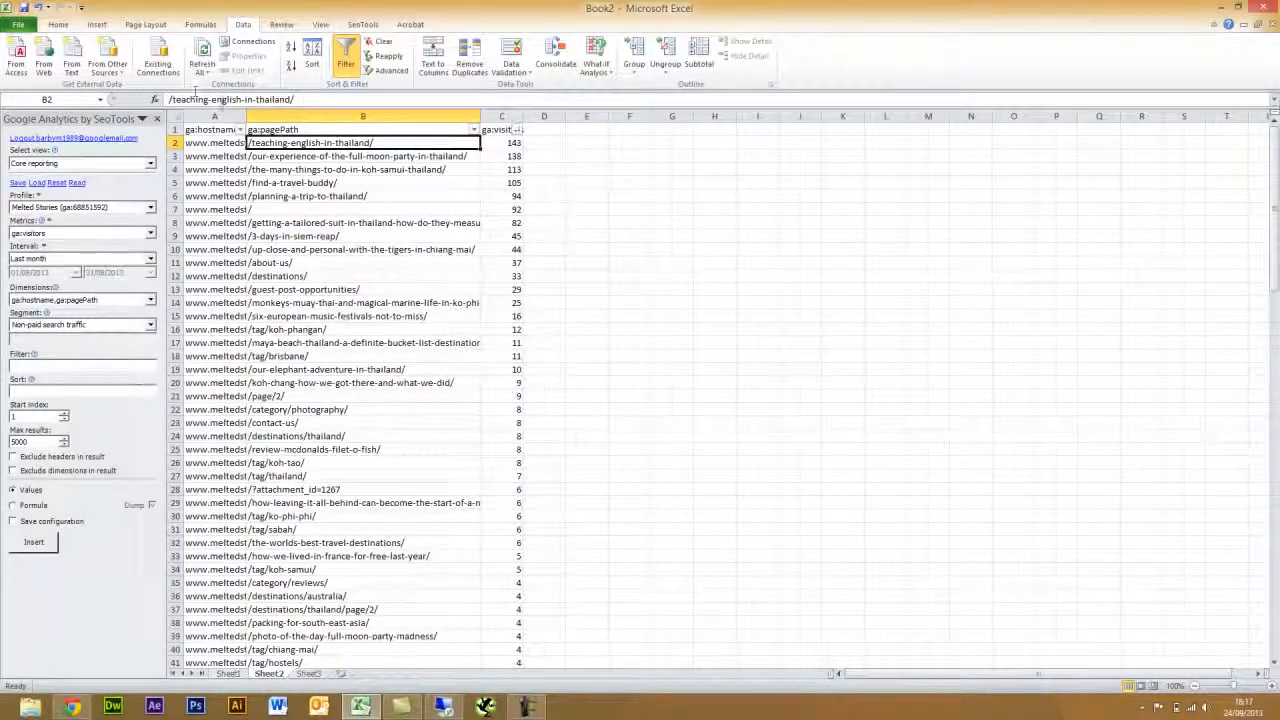
pyautogui.click(384, 160)
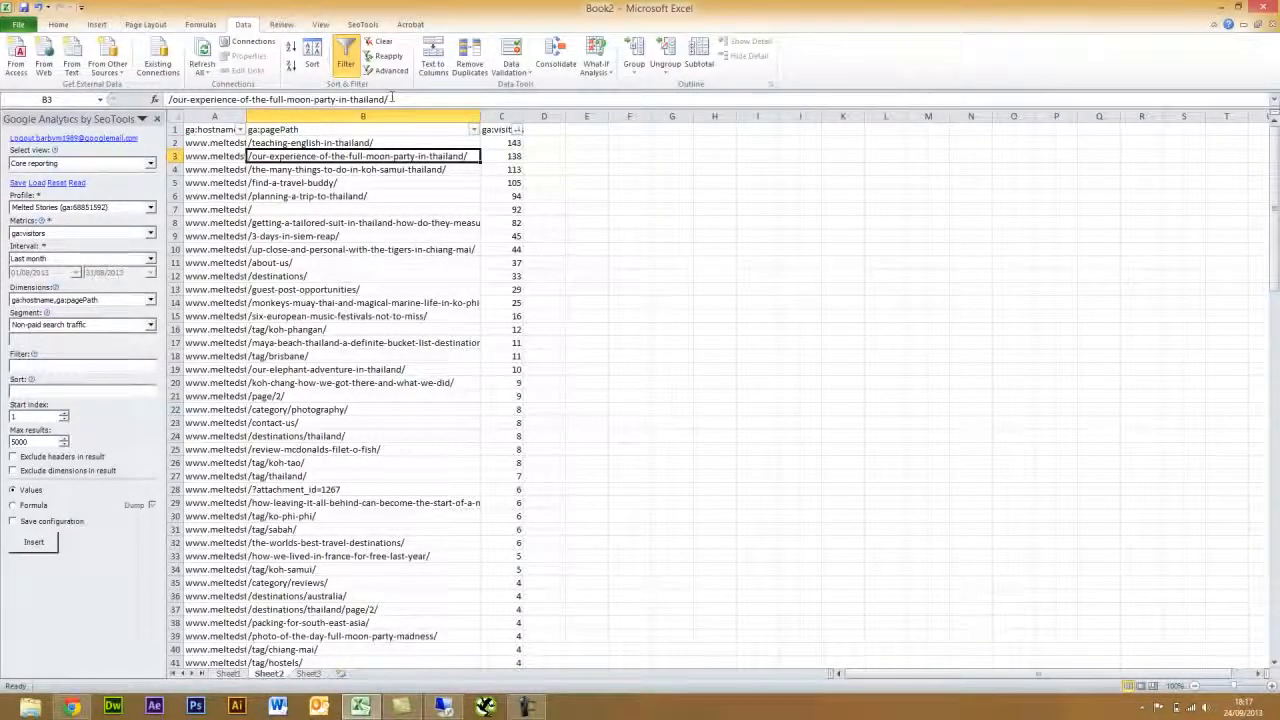
pyautogui.click(406, 171)
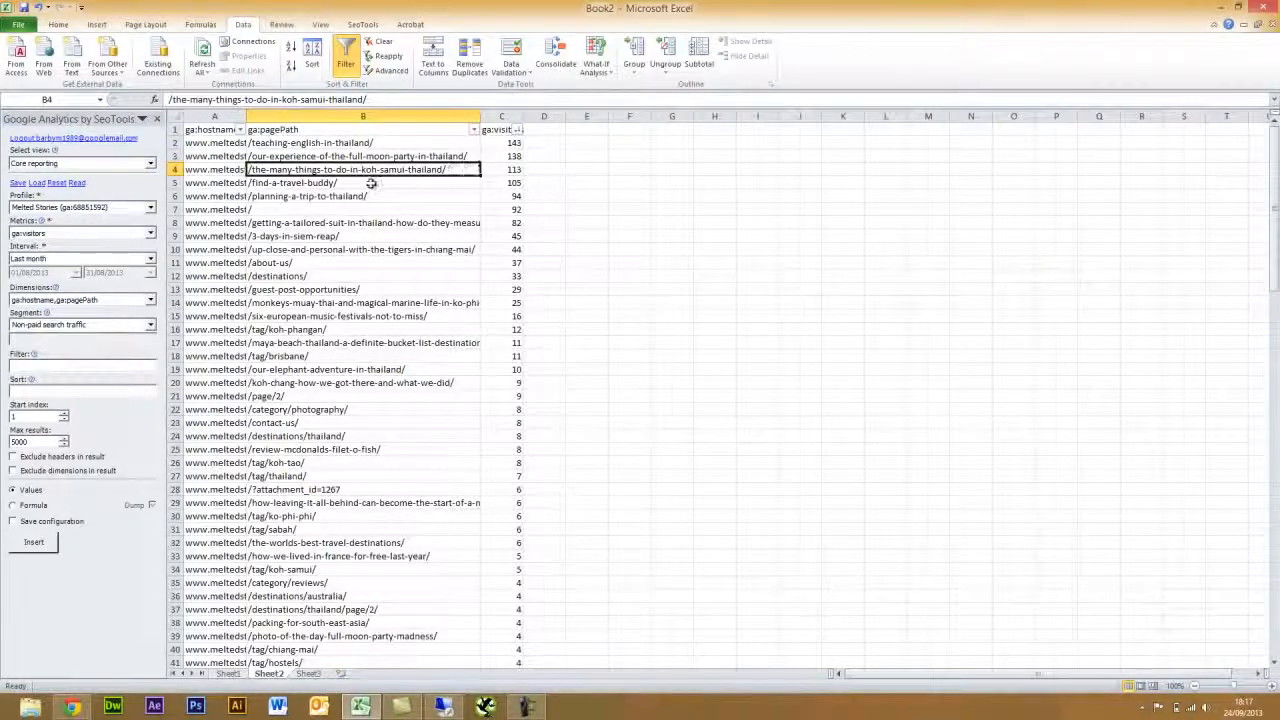
pyautogui.click(371, 184)
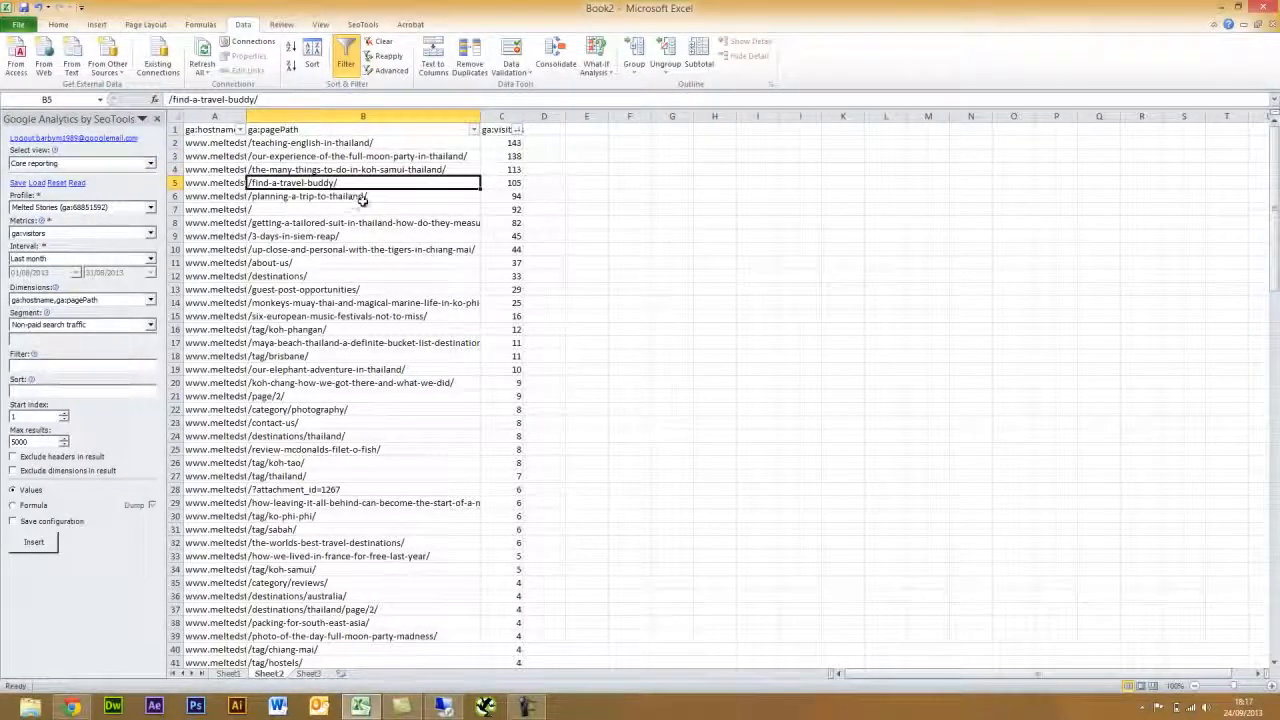
pyautogui.click(364, 198)
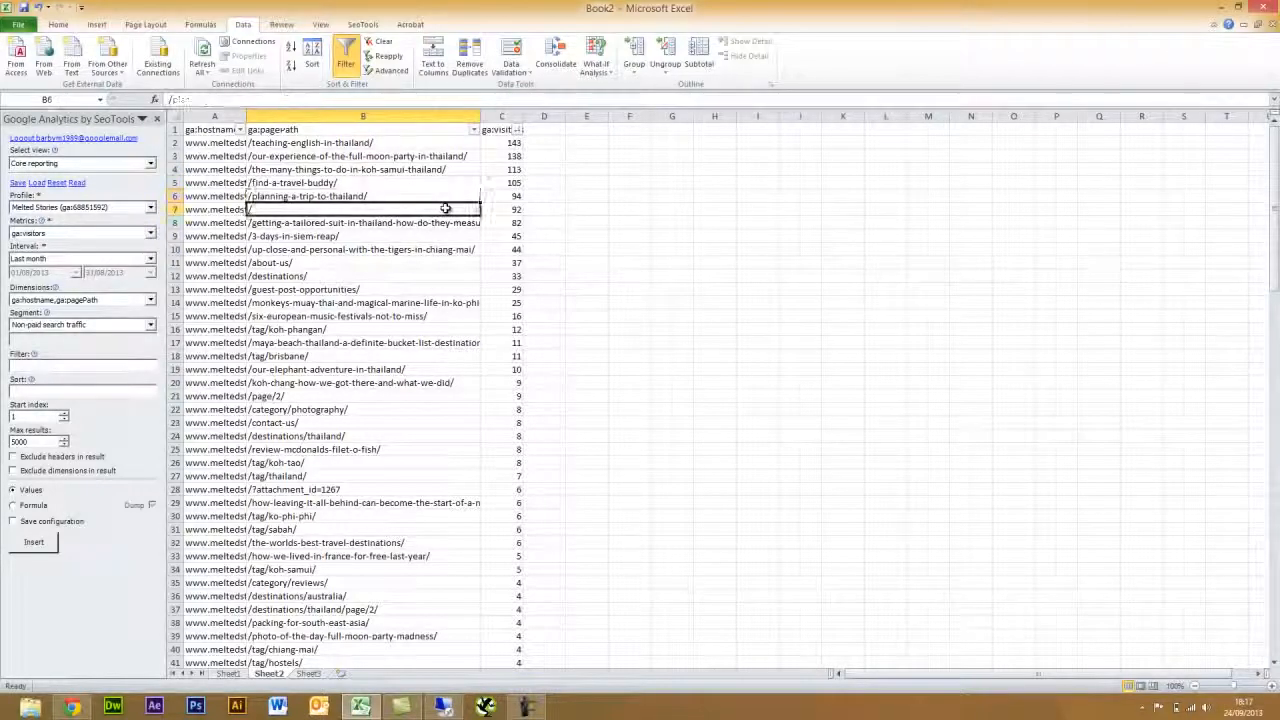
pyautogui.click(443, 209)
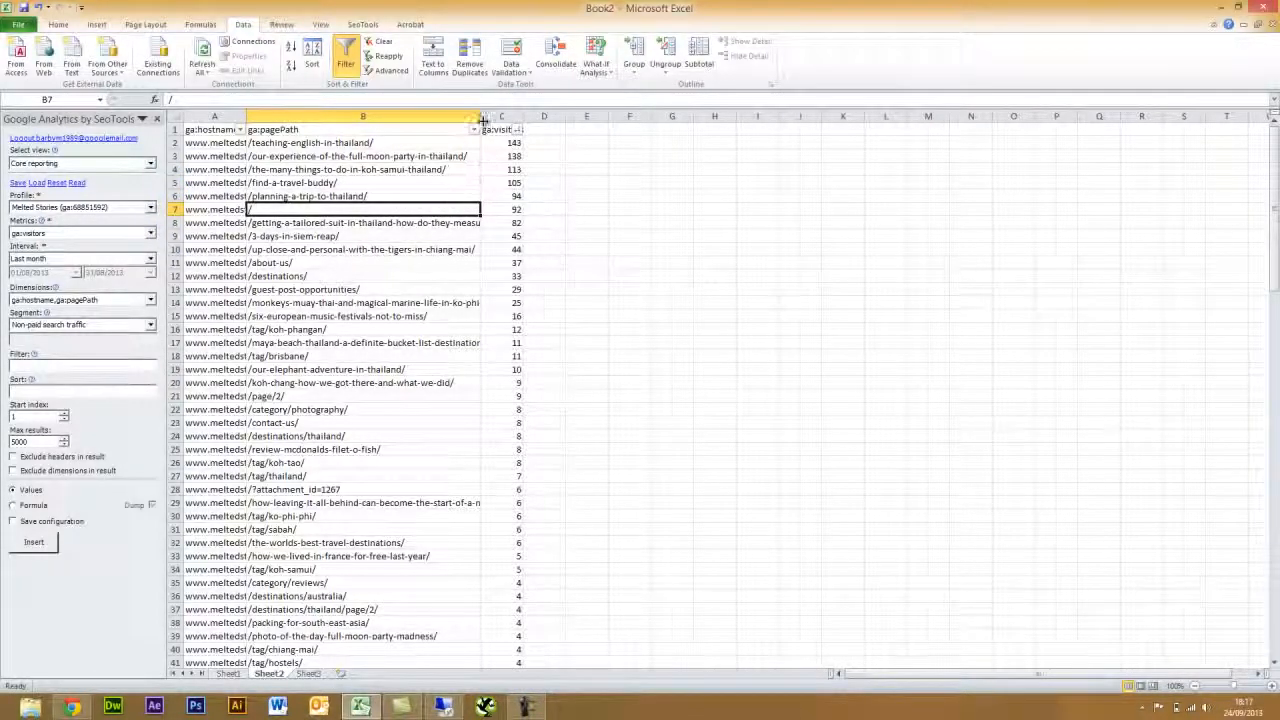
pyautogui.moveTo(480, 117); pyautogui.dragTo(497, 117)
pyautogui.click(450, 221)
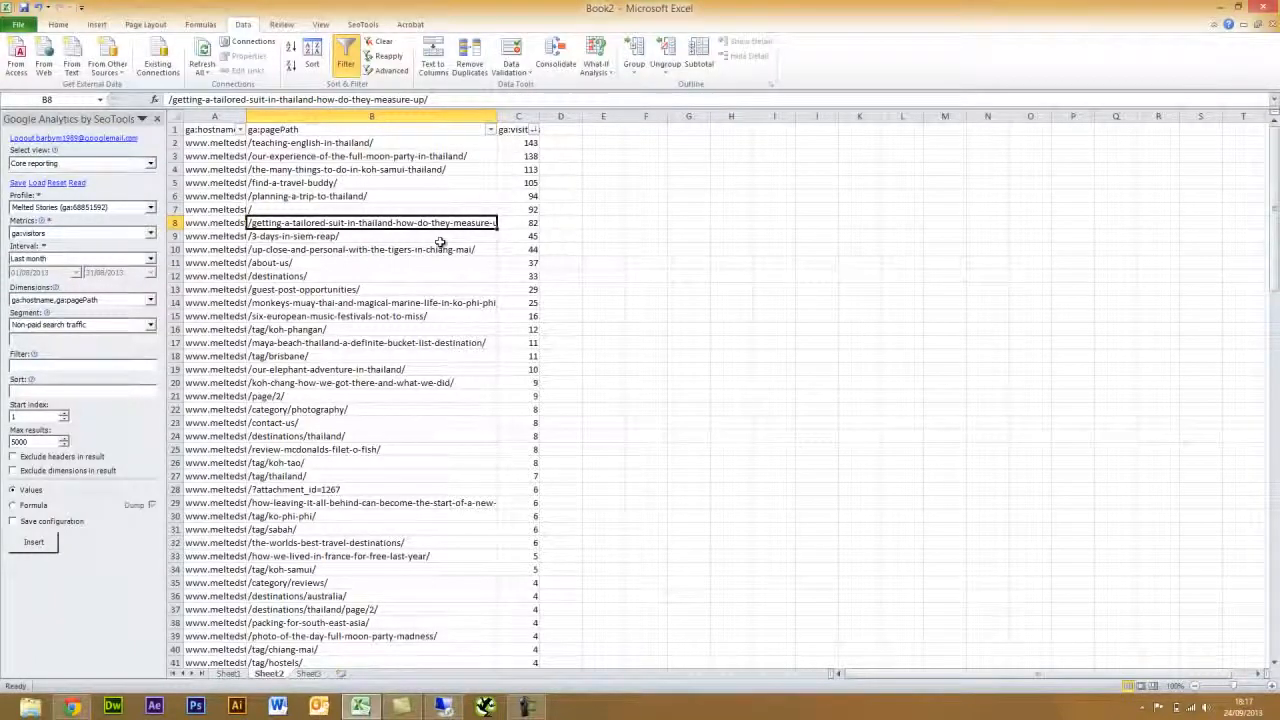
pyautogui.click(373, 243)
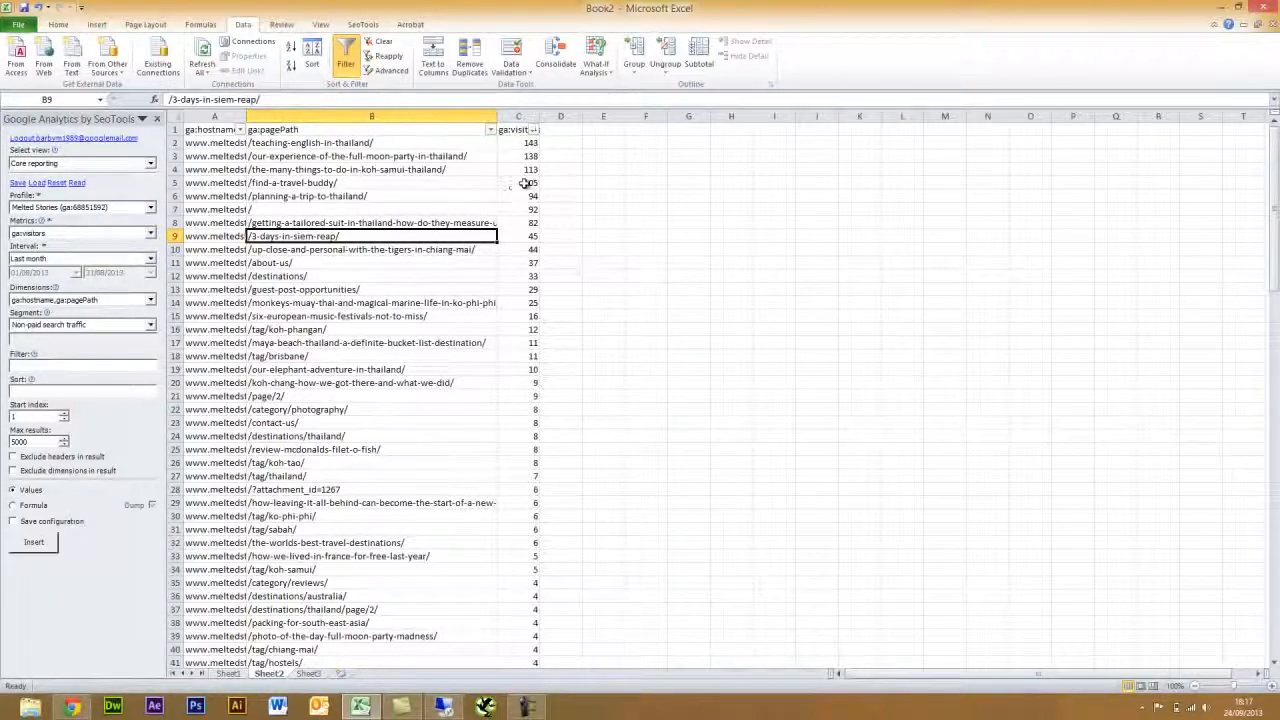
pyautogui.click(534, 130)
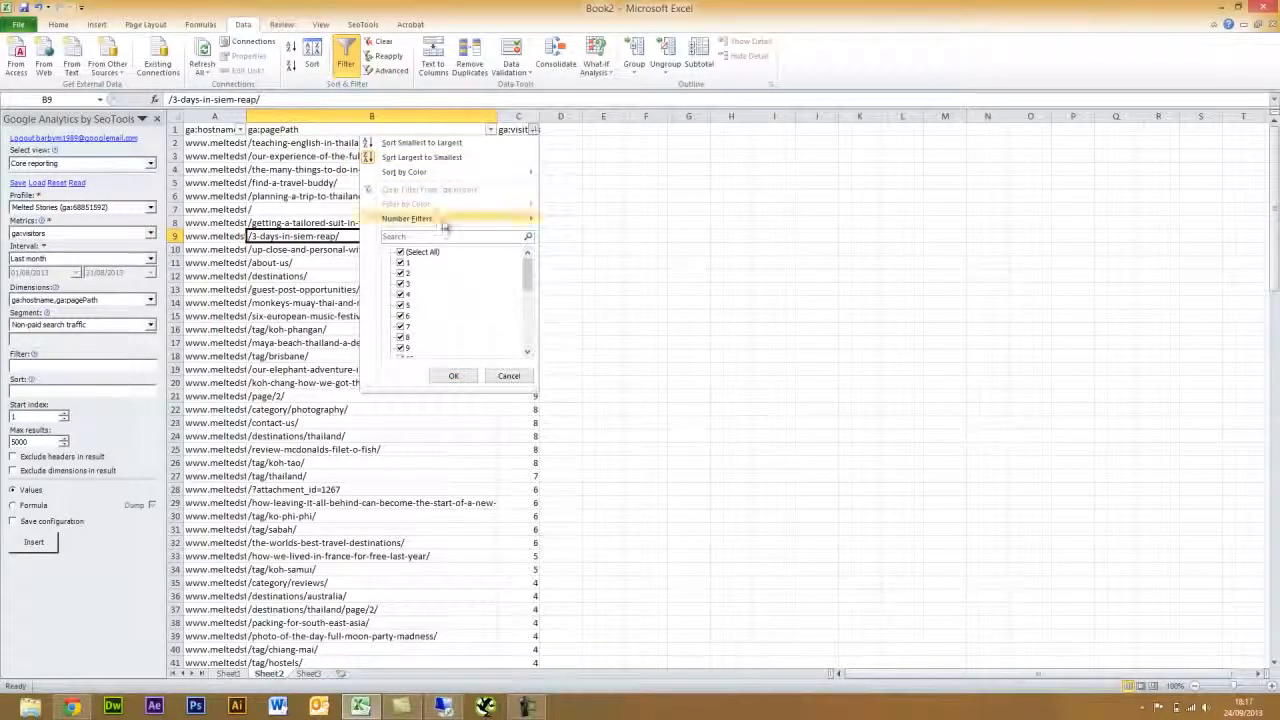
# - Replace a trial less-than 1 filter with a ga:visitors Greater Than 10 filter
pyautogui.moveTo(450, 219)
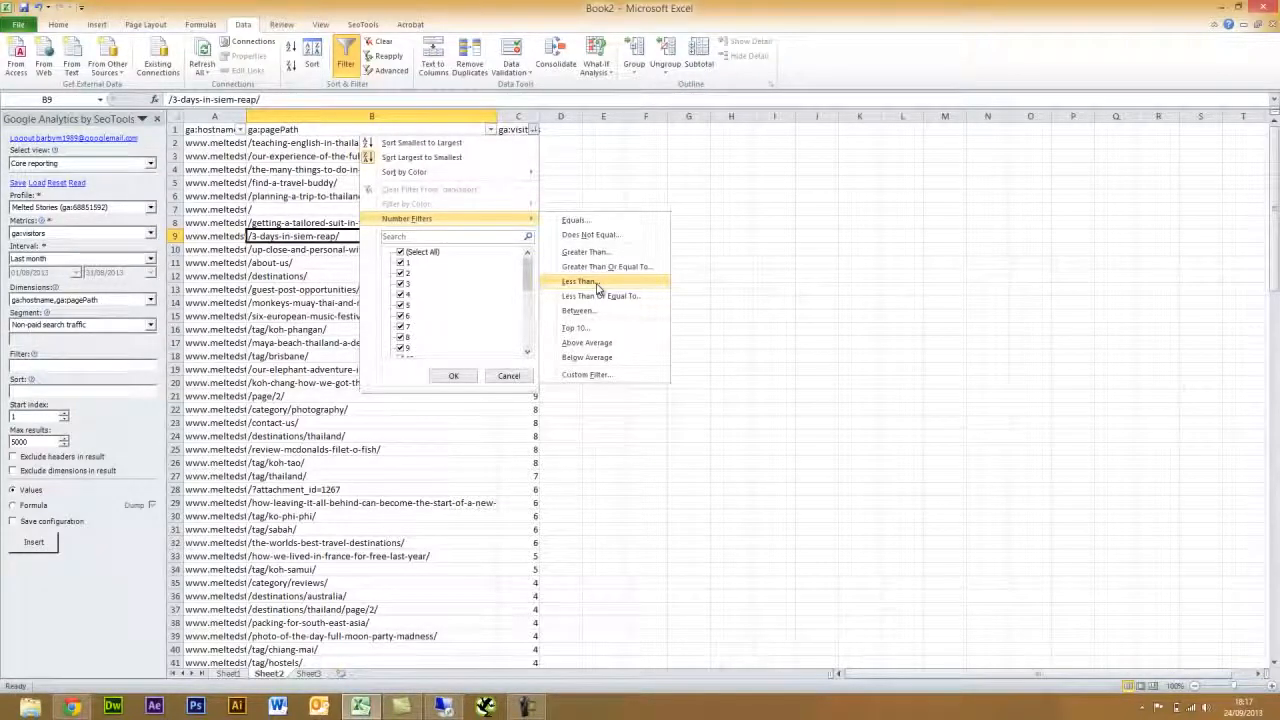
pyautogui.click(597, 285)
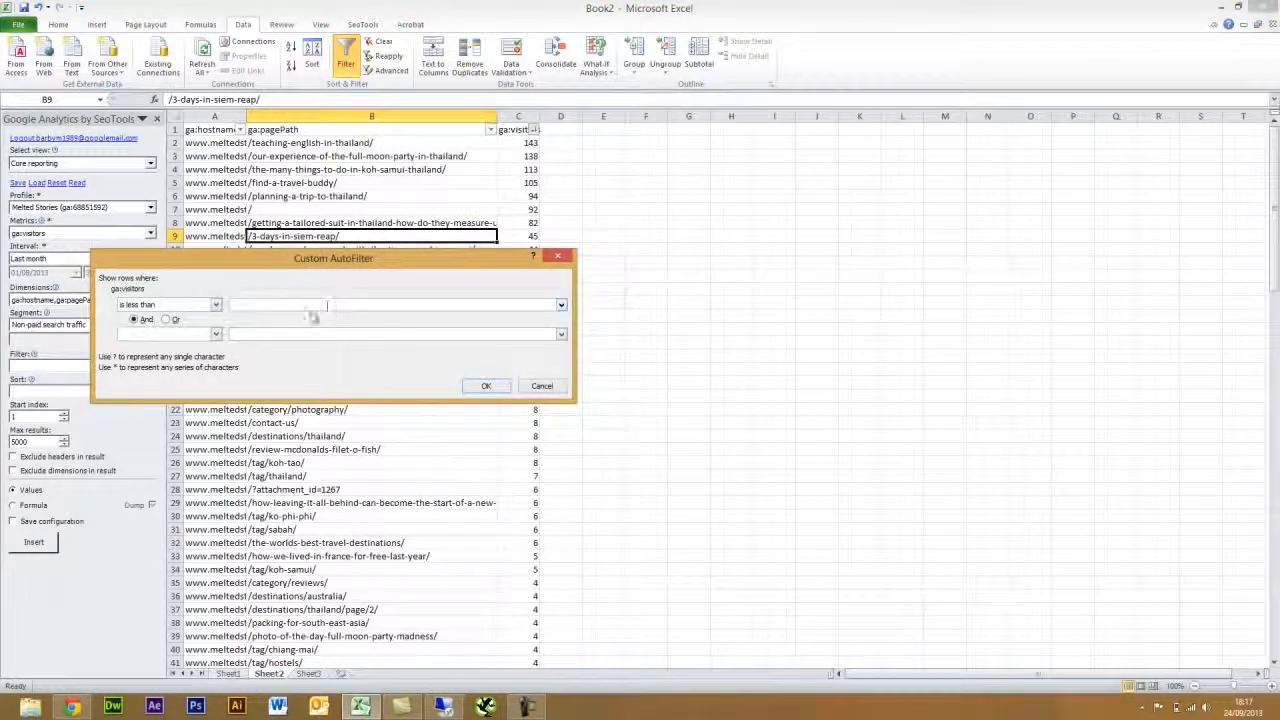
pyautogui.write('10')
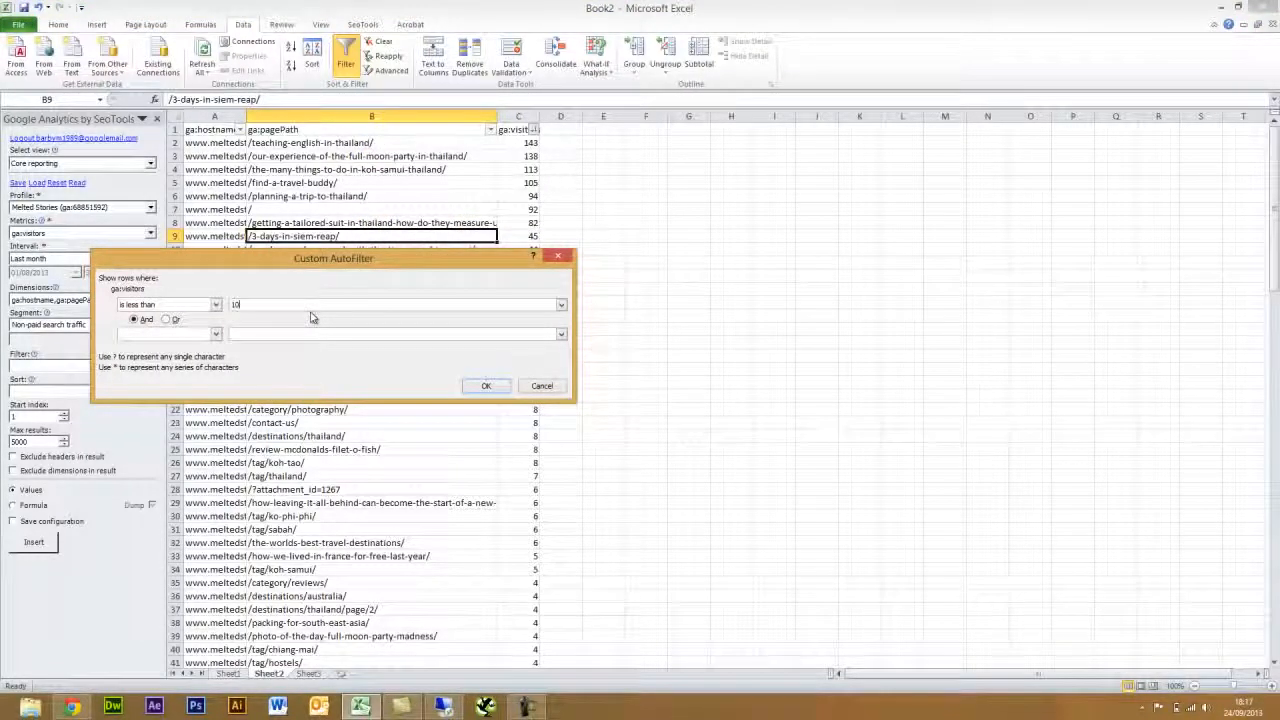
pyautogui.click(487, 386)
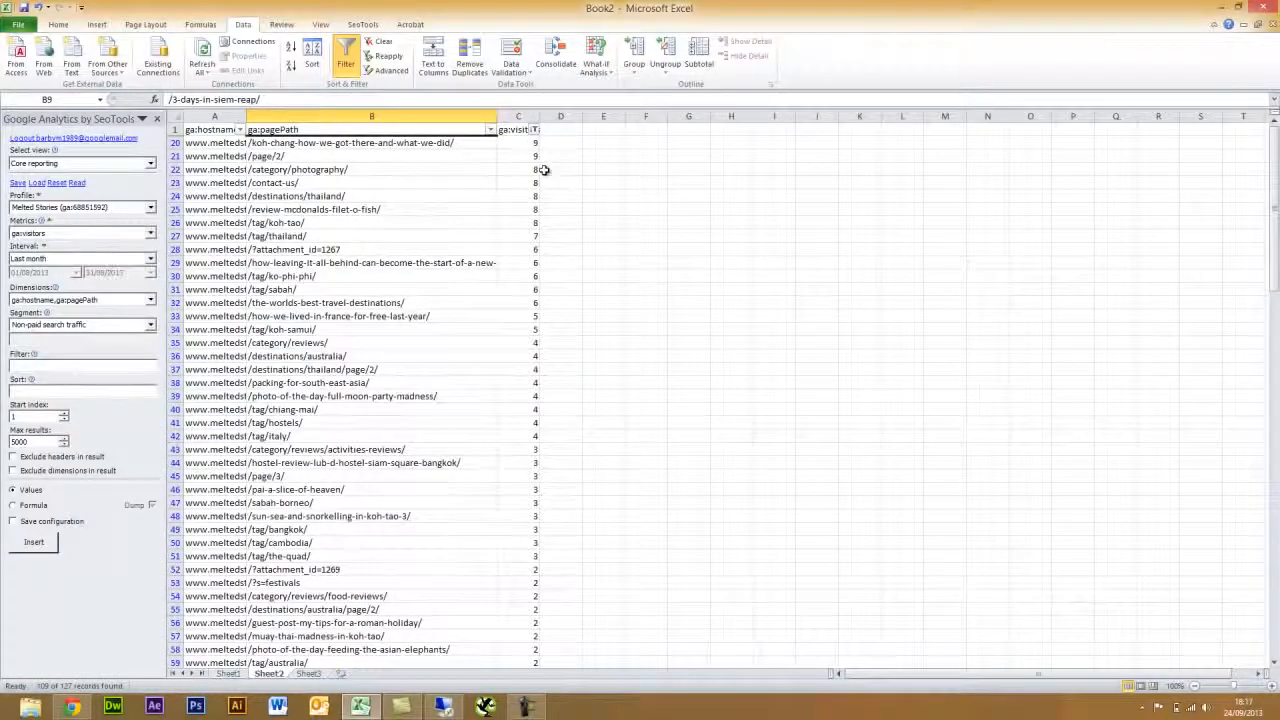
pyautogui.click(535, 129)
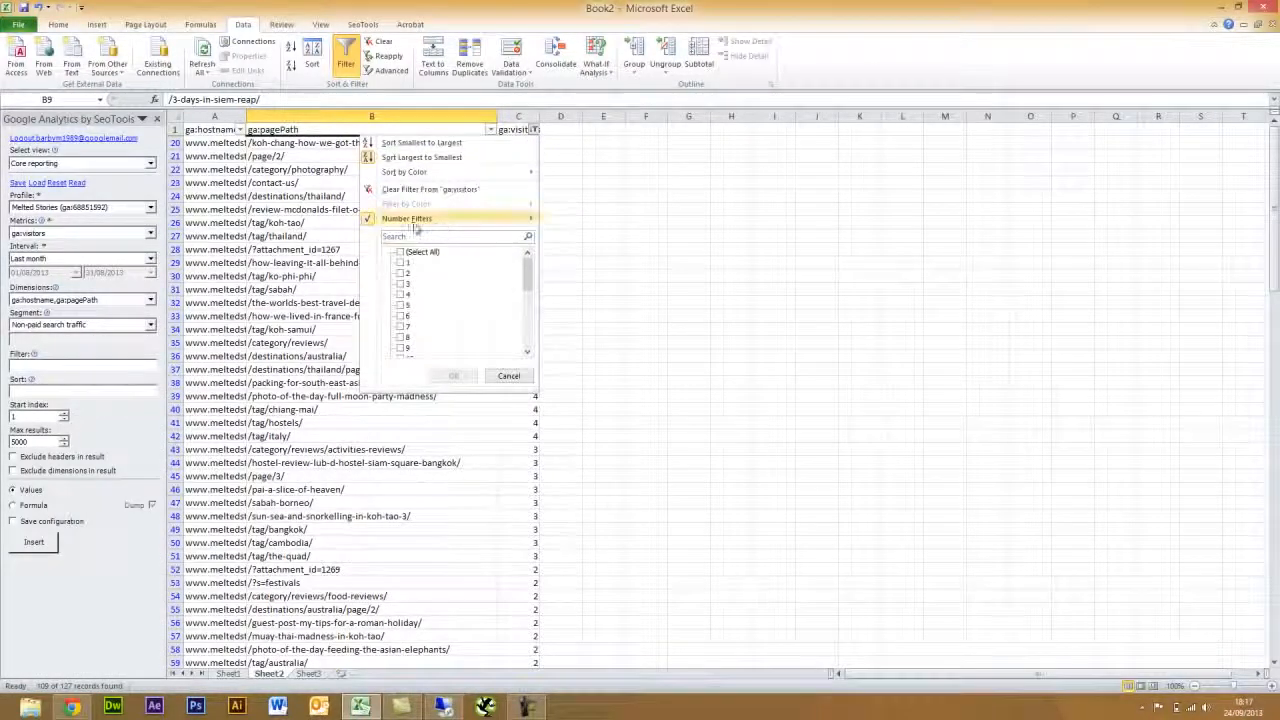
pyautogui.moveTo(530, 220)
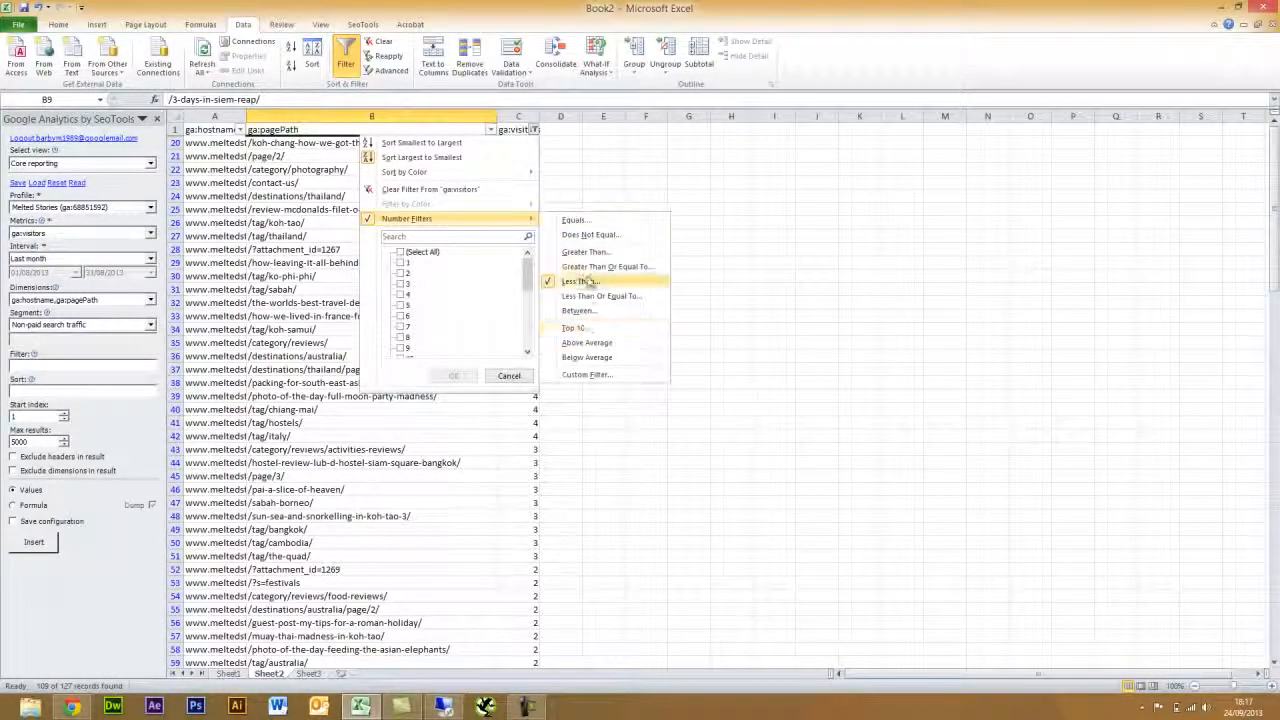
pyautogui.click(585, 252)
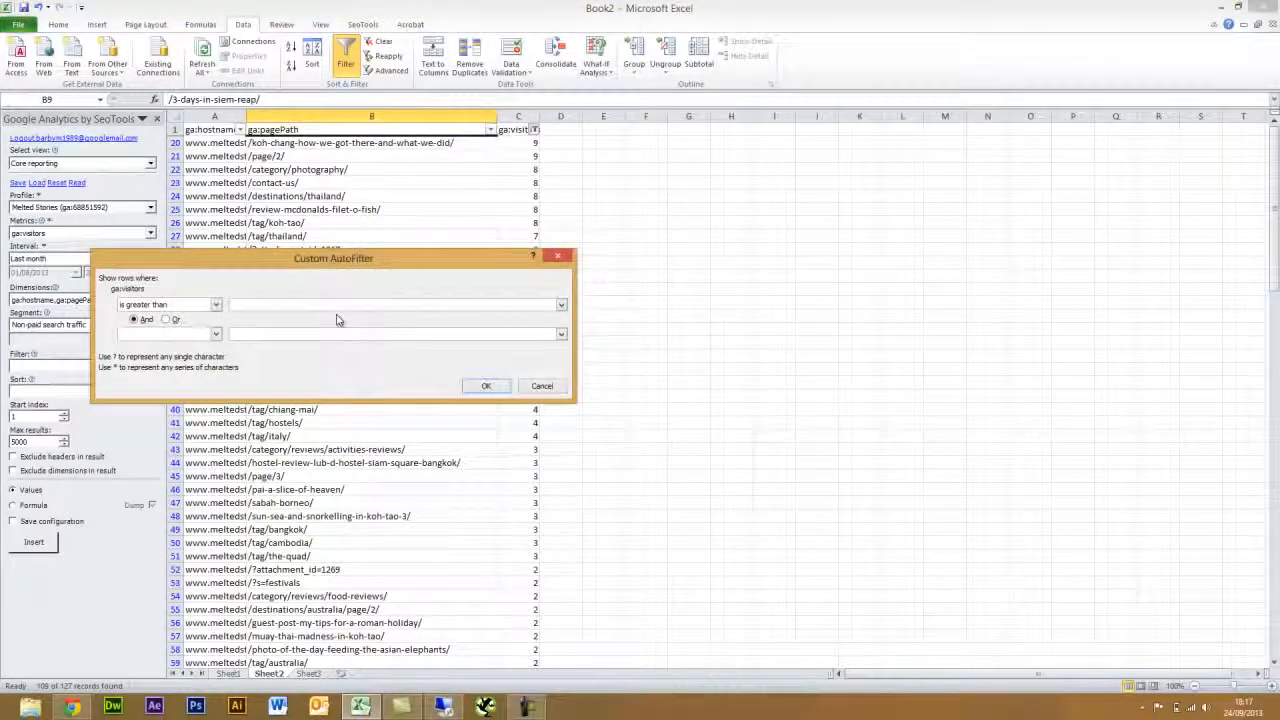
pyautogui.write('10')
pyautogui.click(490, 387)
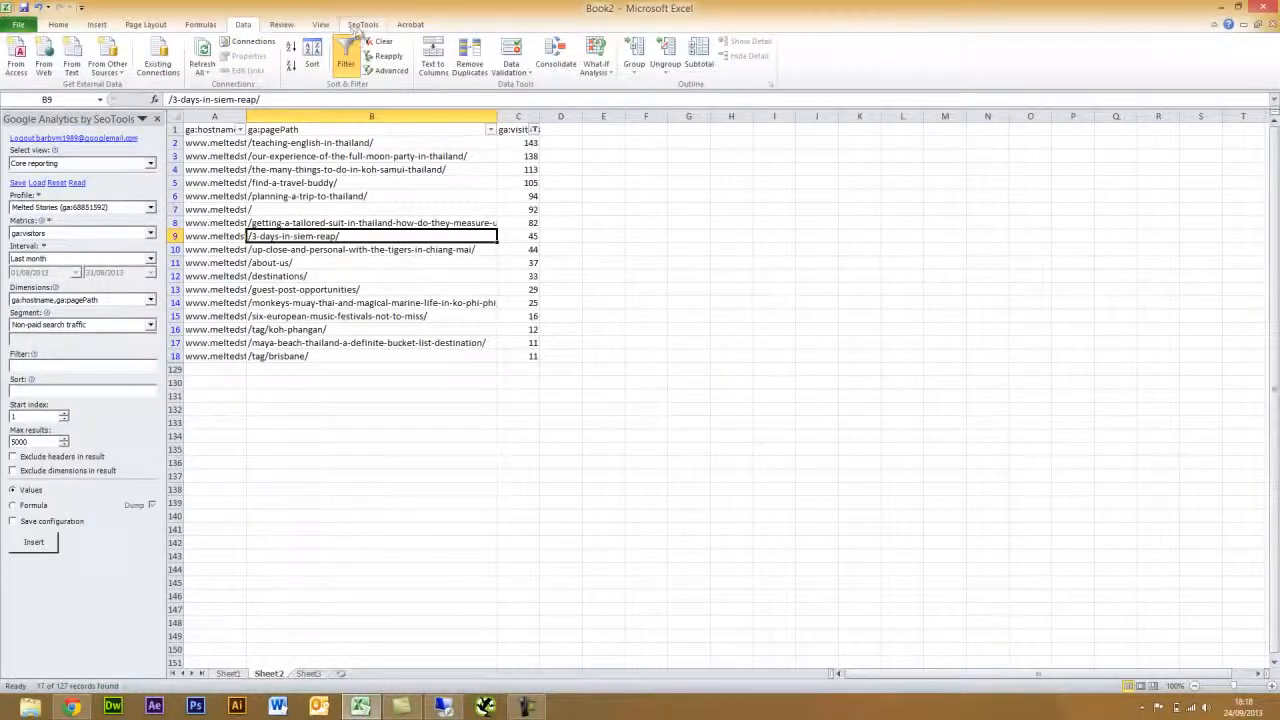
# - Close the Google Analytics side panel and select cell D1
pyautogui.click(357, 28)
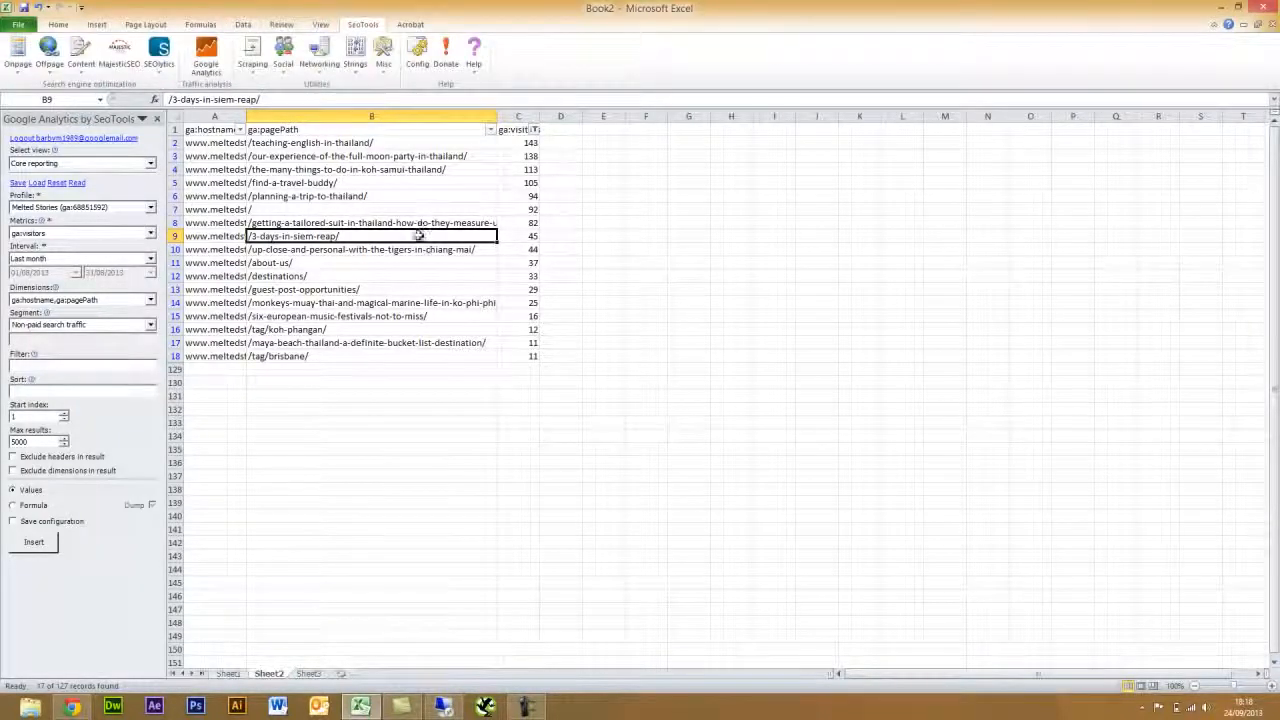
pyautogui.click(157, 120)
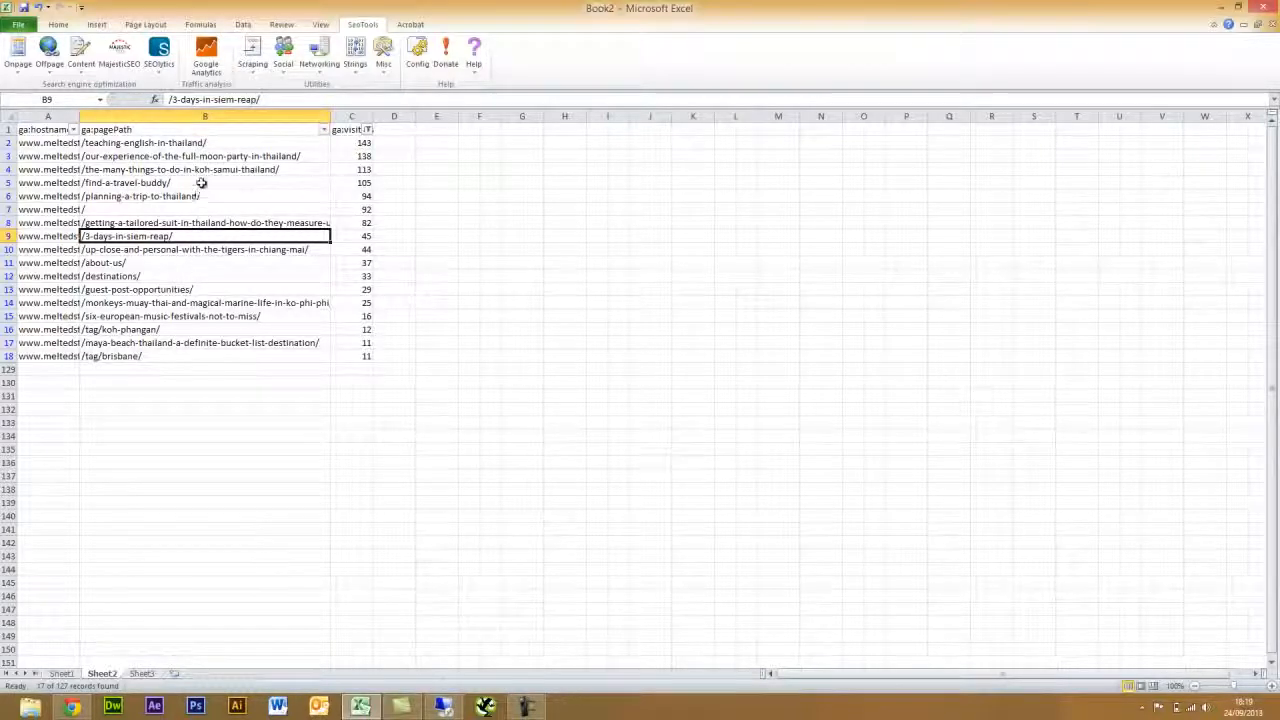
pyautogui.click(404, 134)
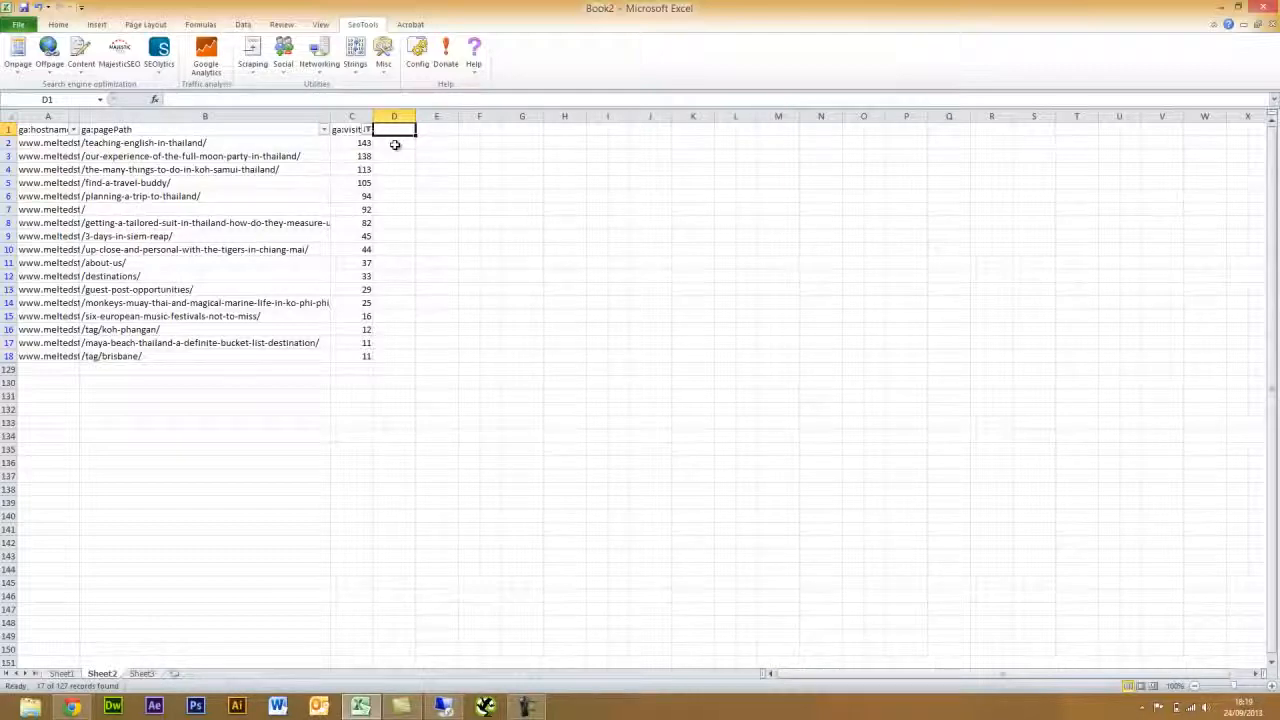
# - Start an HtmlTitle formula in D2, then cancel it, leaving D2 empty
pyautogui.click(395, 145)
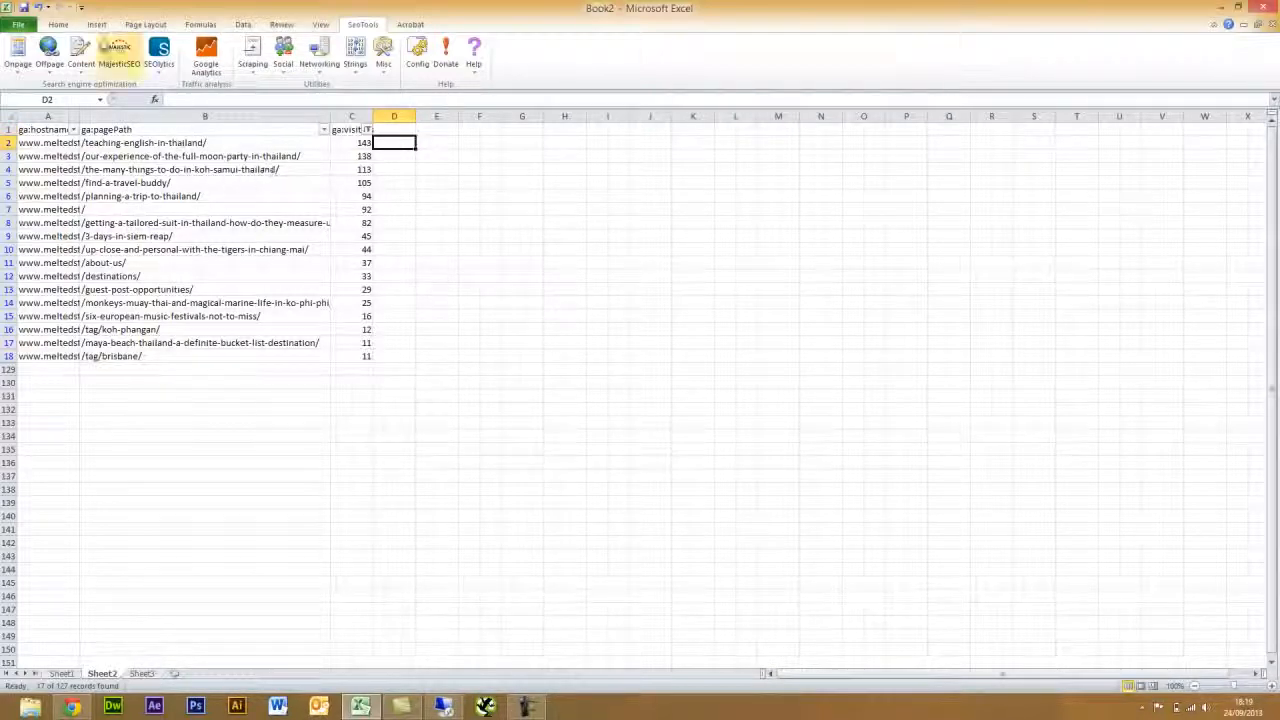
pyautogui.click(28, 66)
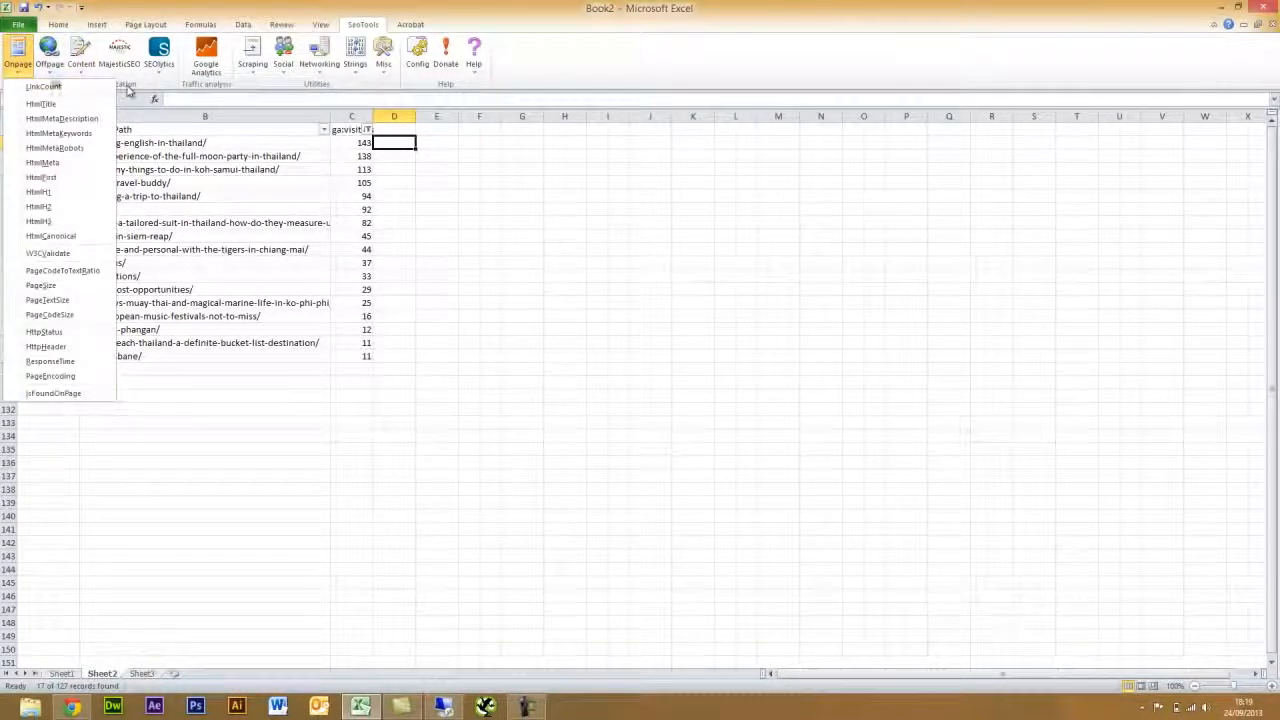
pyautogui.click(58, 105)
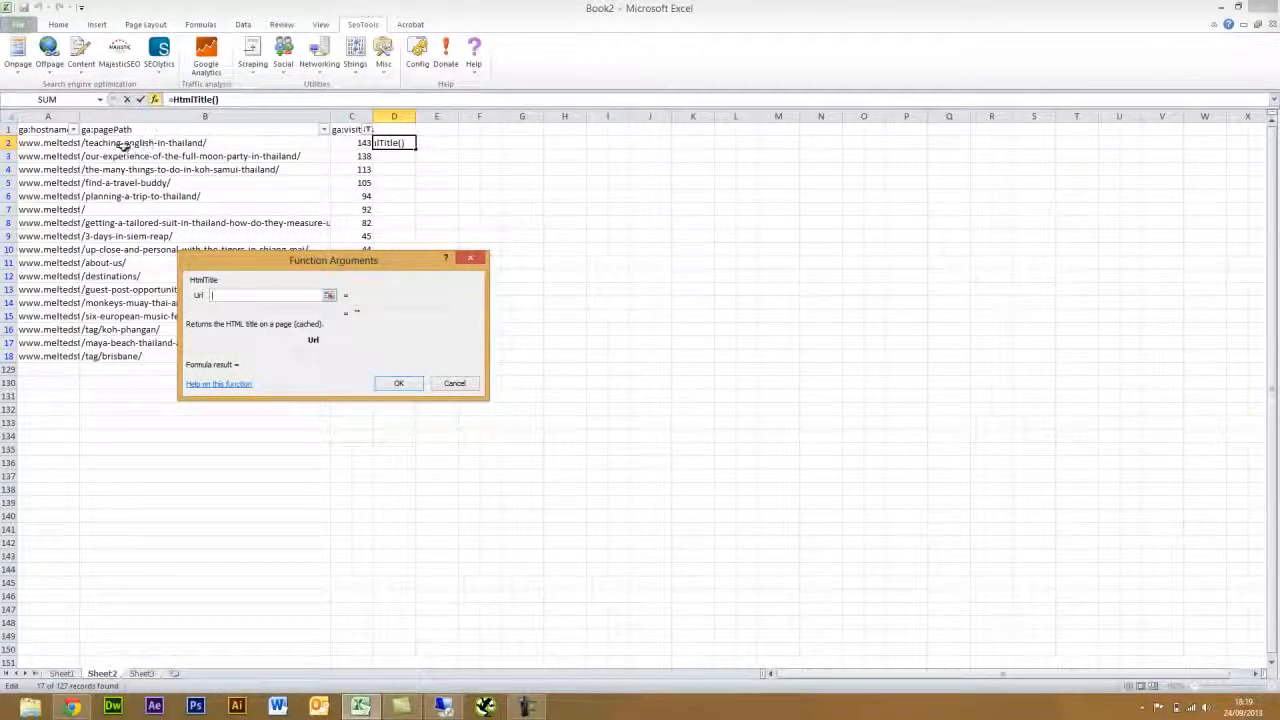
pyautogui.click(455, 384)
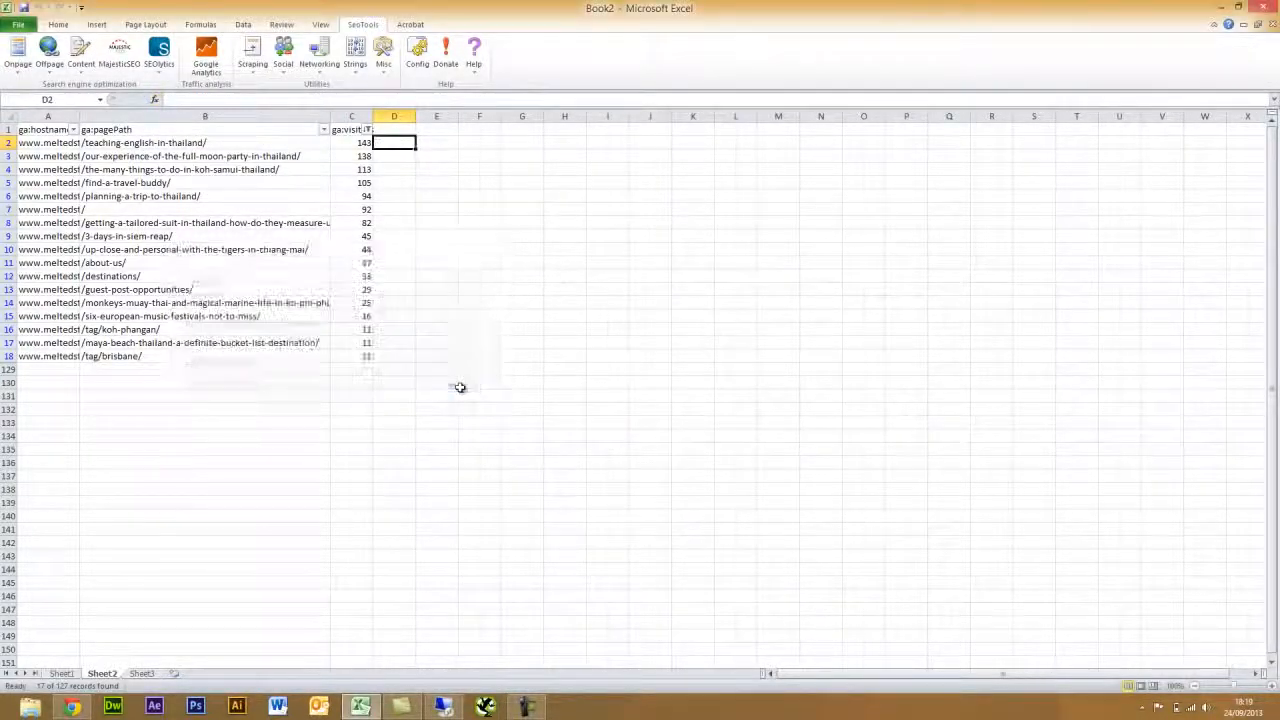
# - Insert a blank column C beside the hostname and page path columns
pyautogui.rightClick(352, 116)
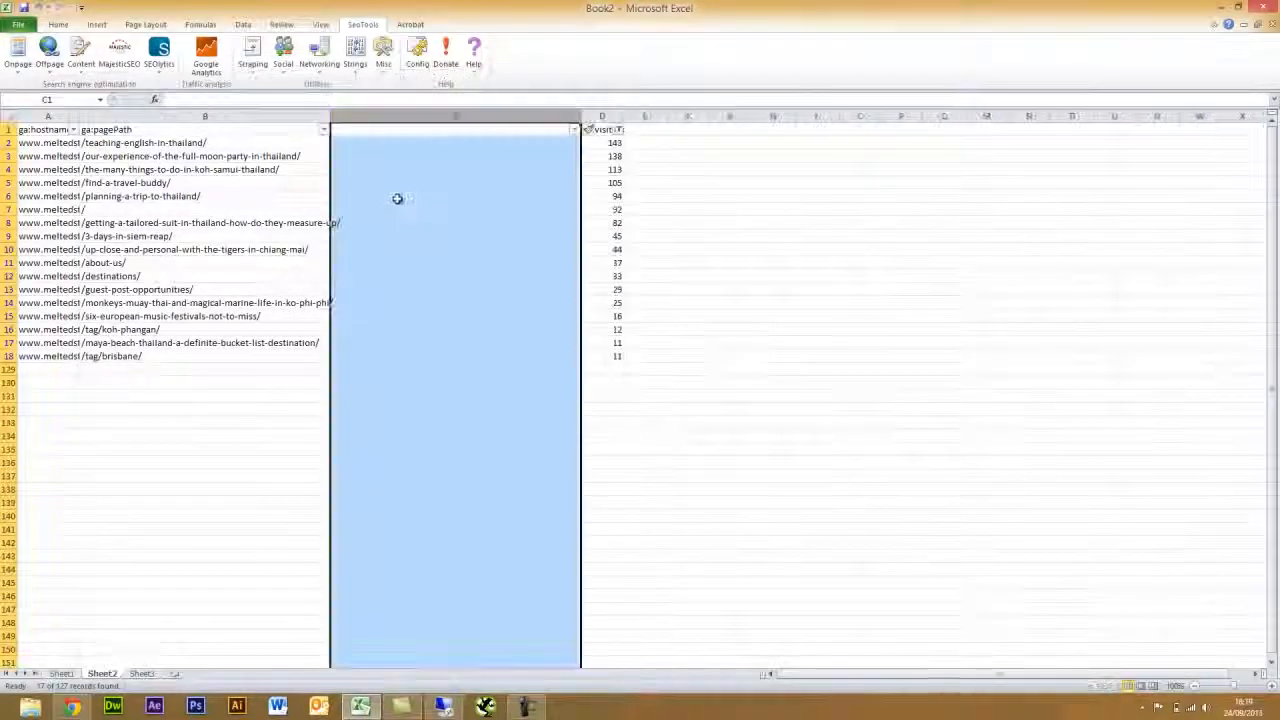
pyautogui.moveTo(581, 116); pyautogui.dragTo(464, 116)
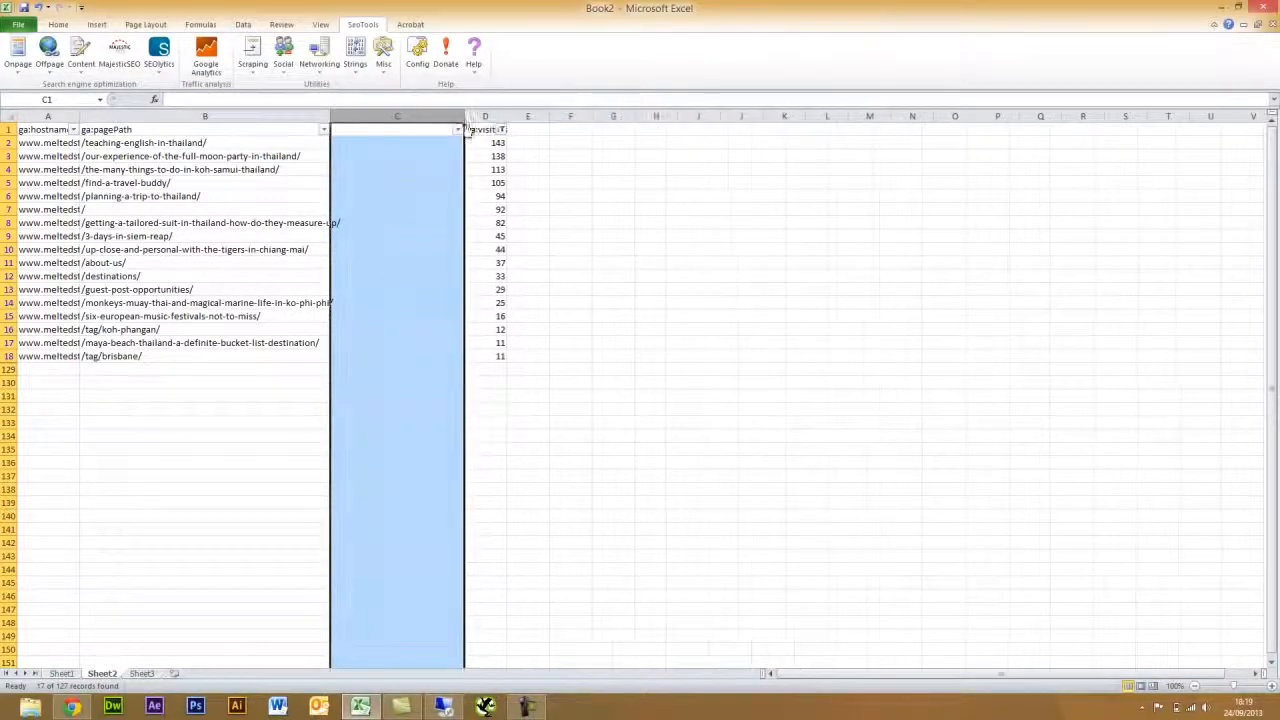
pyautogui.click(49, 143)
pyautogui.click(118, 143)
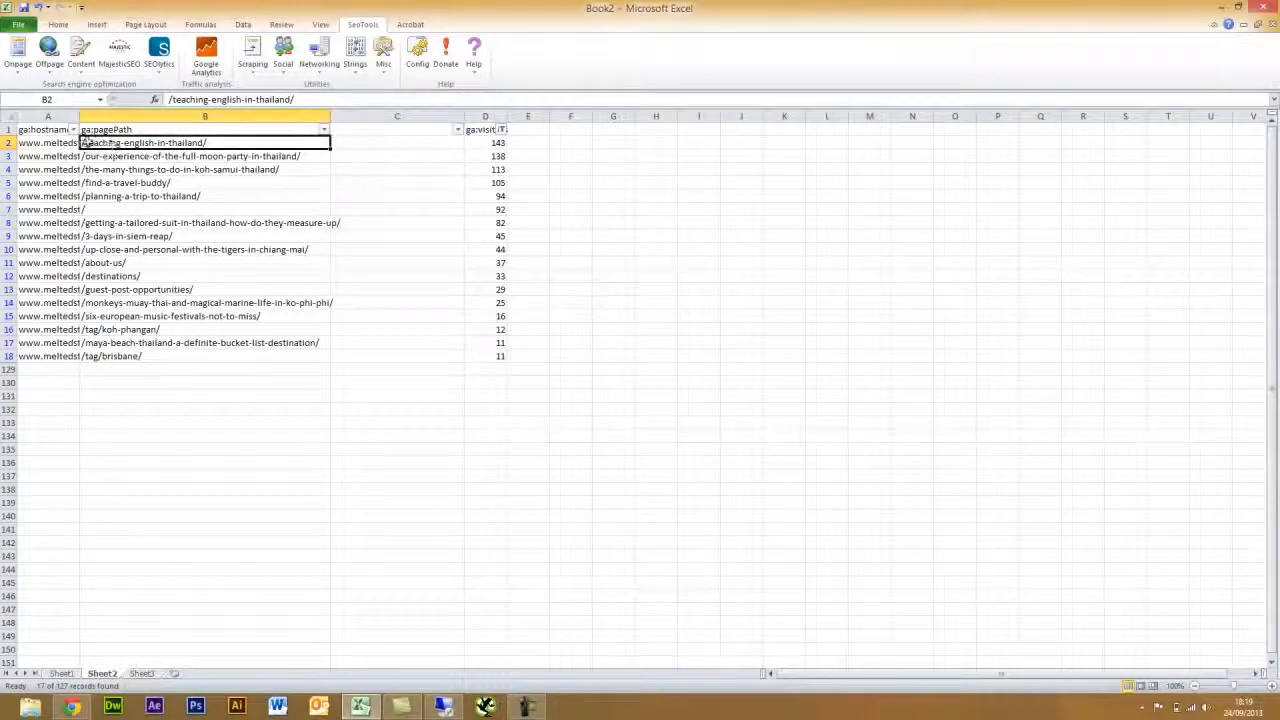
pyautogui.click(345, 143)
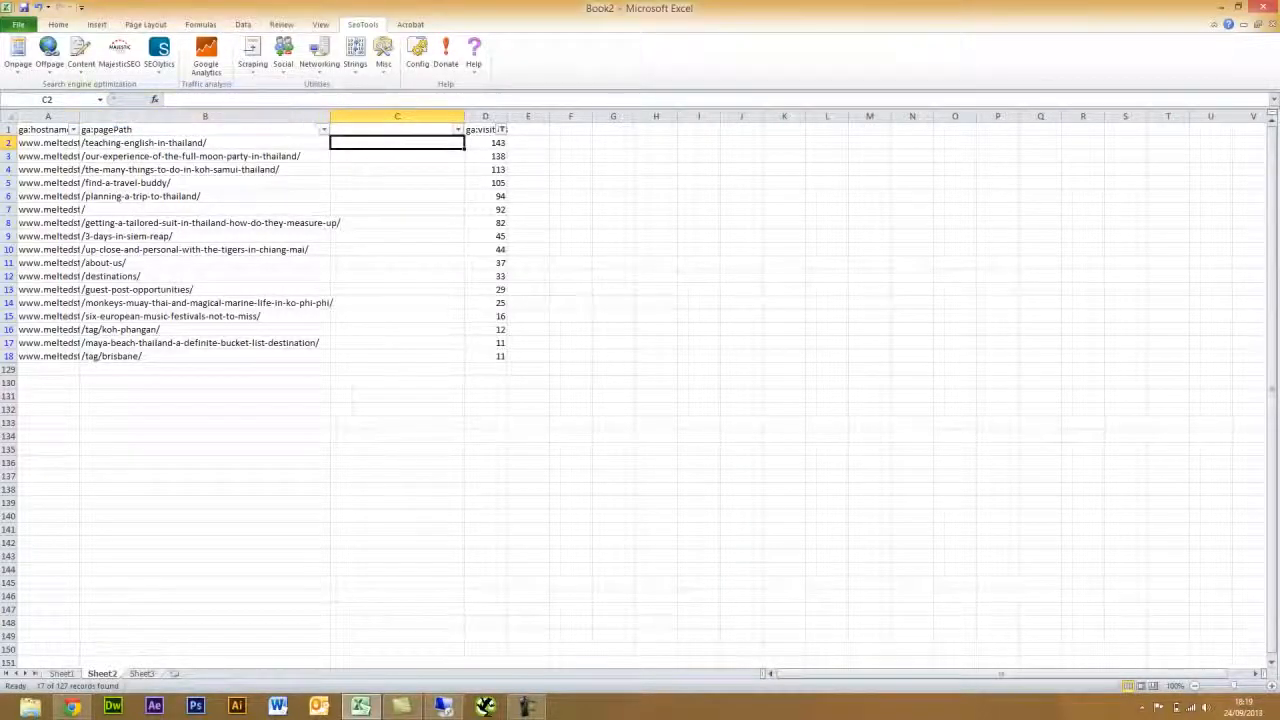
# - Enter =A2&B2 in C2 and fill it down to row 18
pyautogui.click(234, 100)
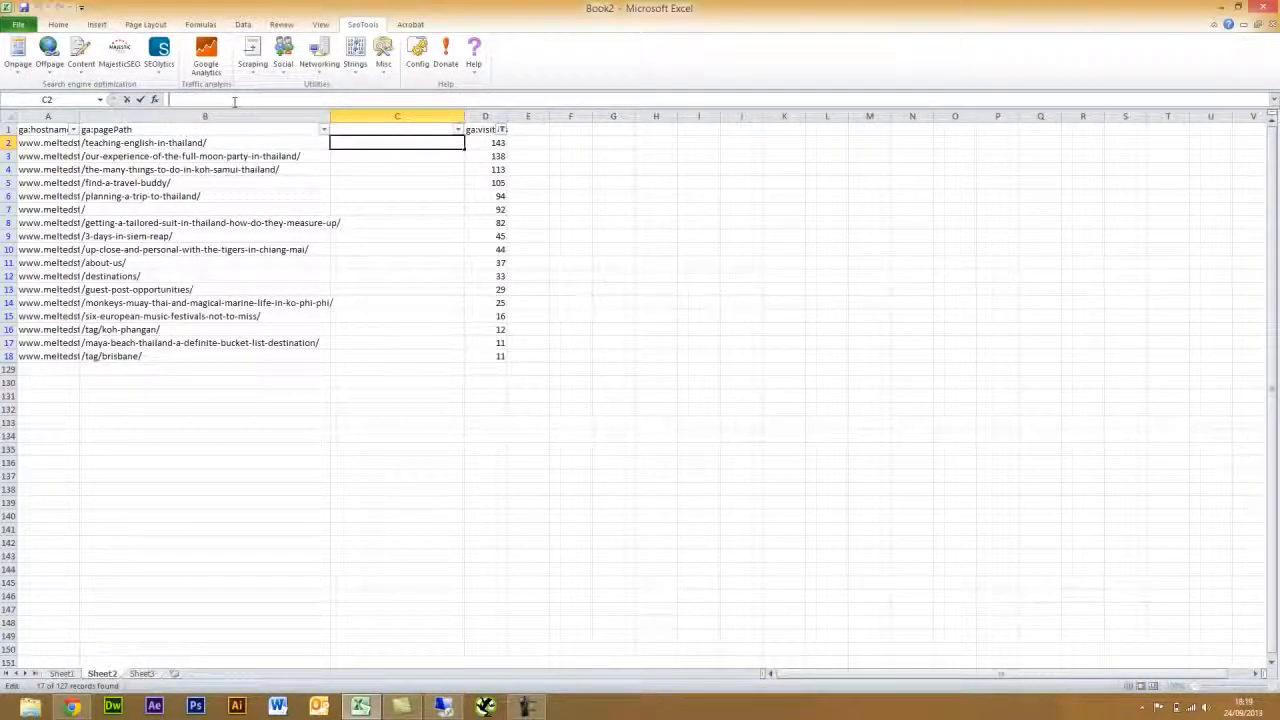
pyautogui.write('=')
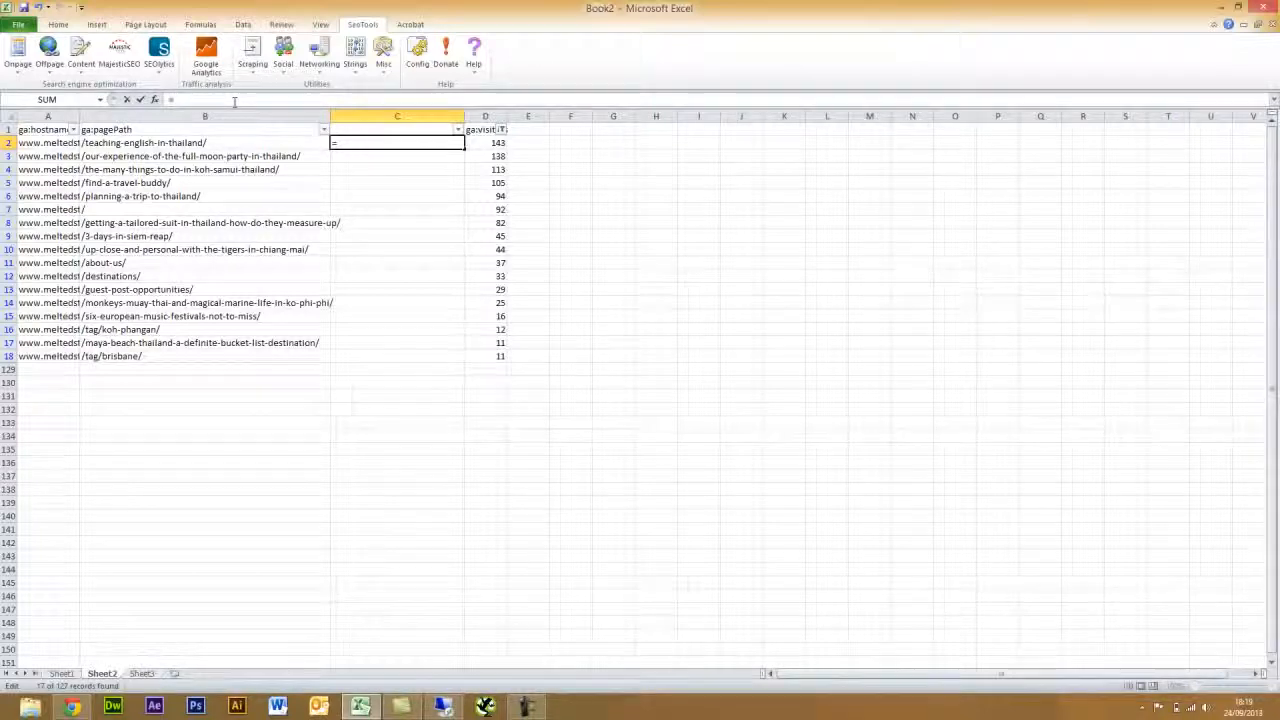
pyautogui.click(65, 143)
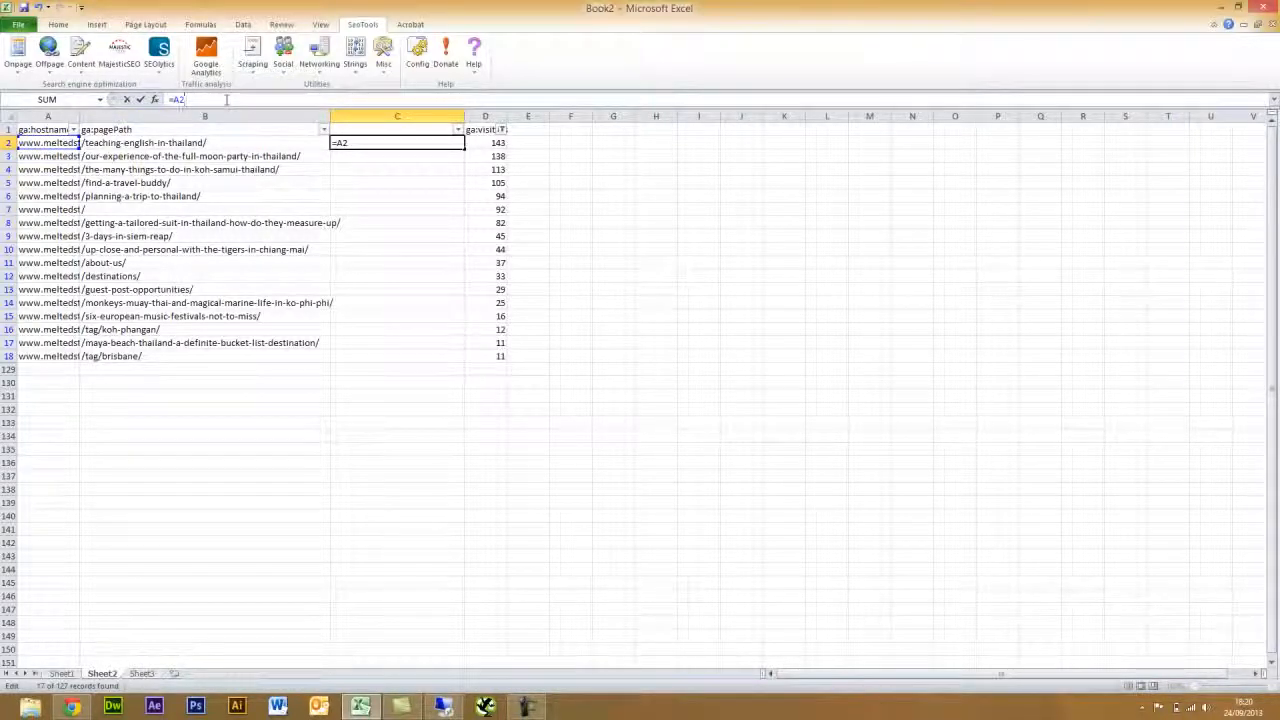
pyautogui.write('&')
pyautogui.click(215, 144)
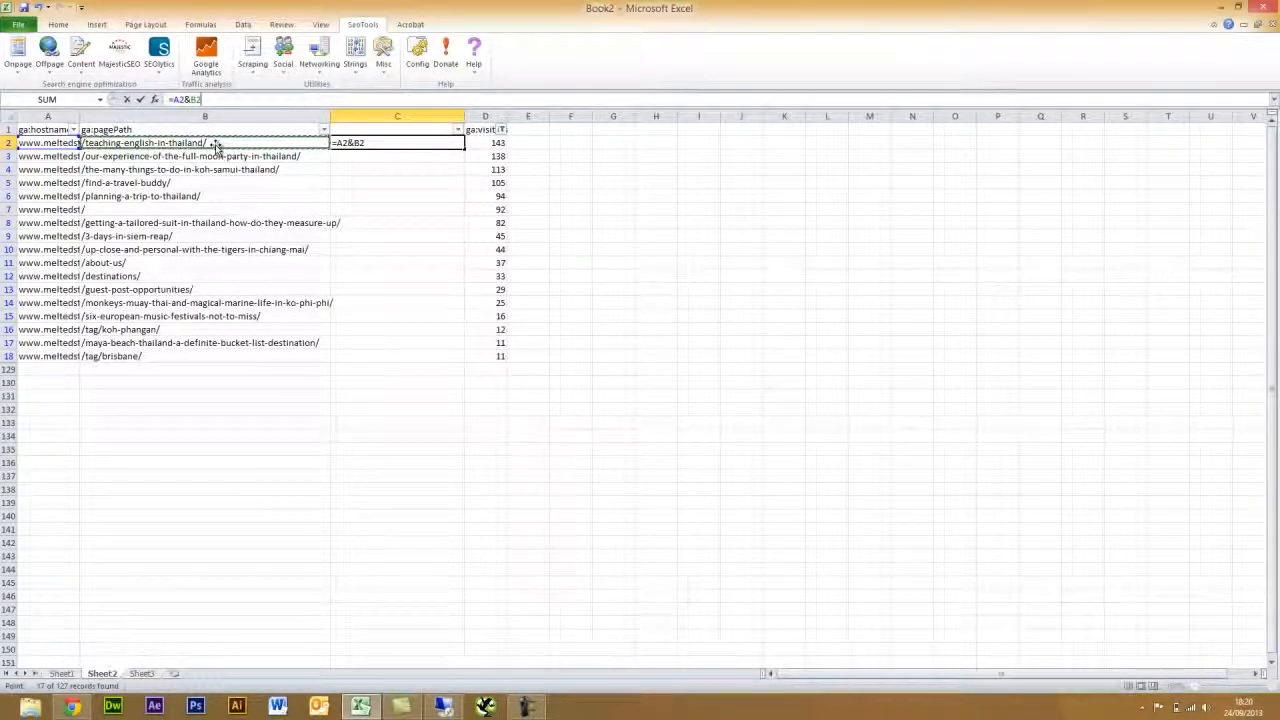
pyautogui.press('Return')
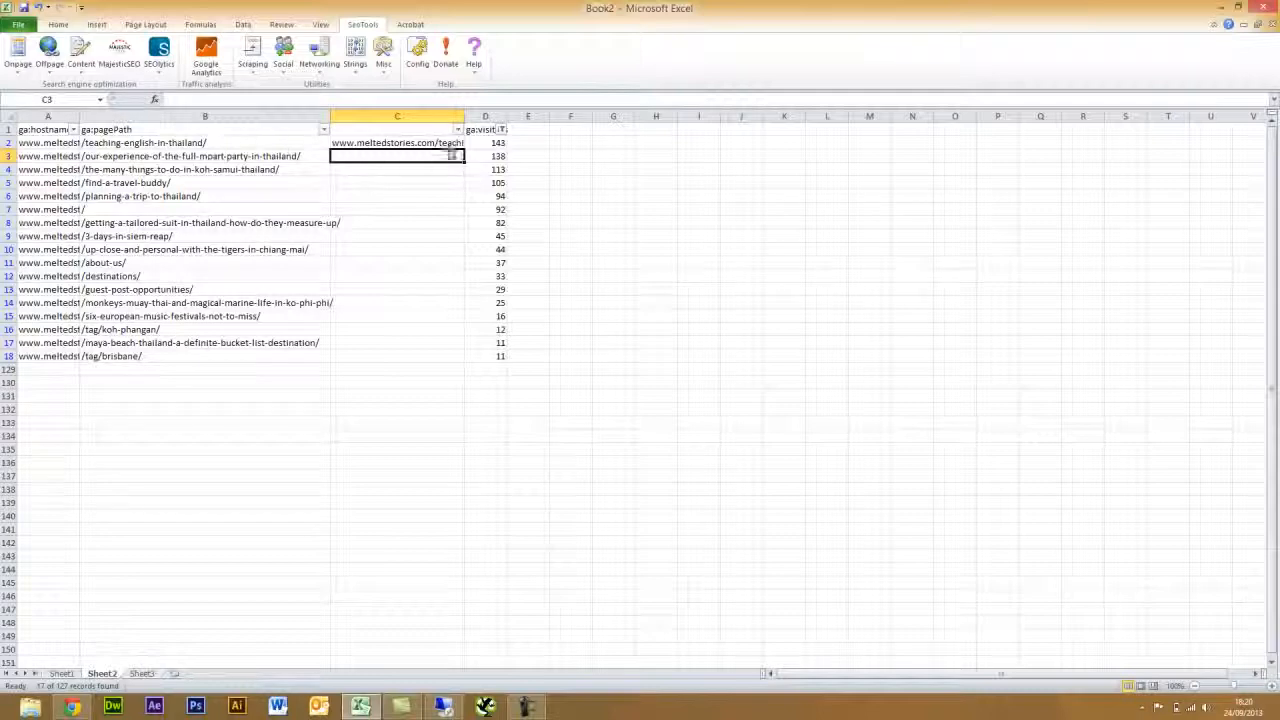
pyautogui.click(447, 143)
pyautogui.moveTo(463, 149); pyautogui.dragTo(461, 360)
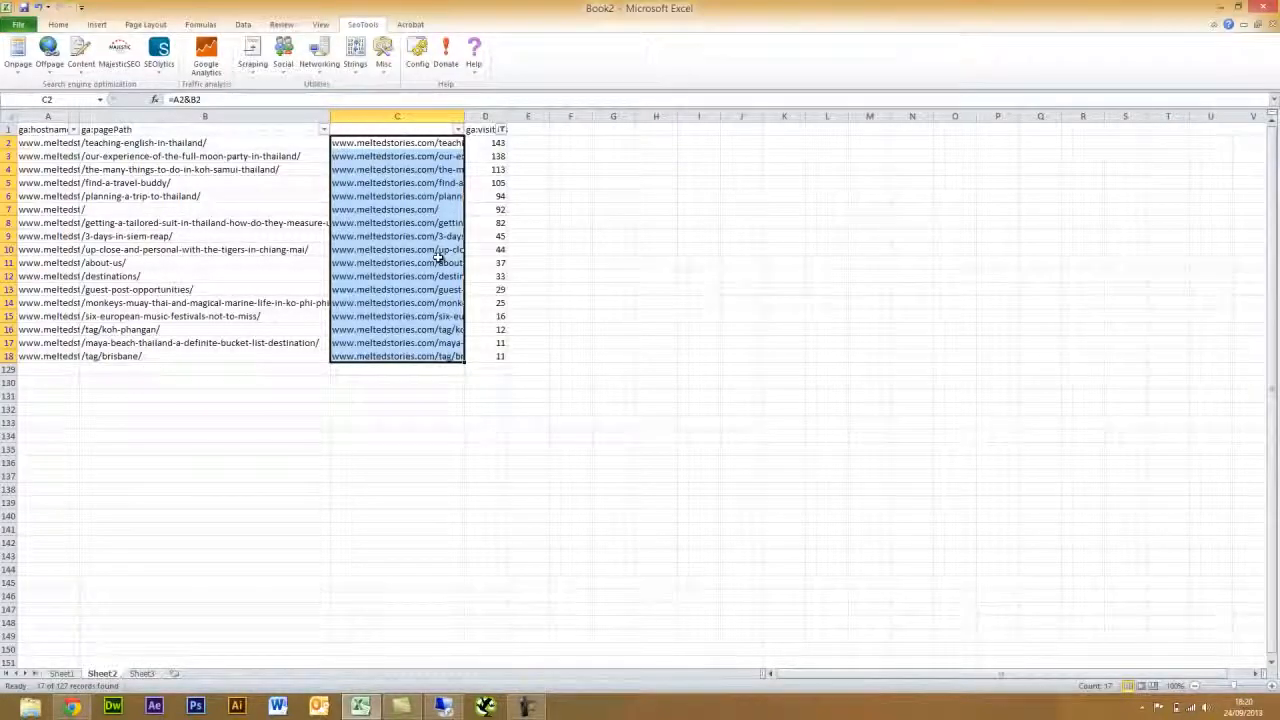
# - Copy the joined URLs in C2:C18 and paste them back as plain values
pyautogui.hotkey('ctrl', 'c')
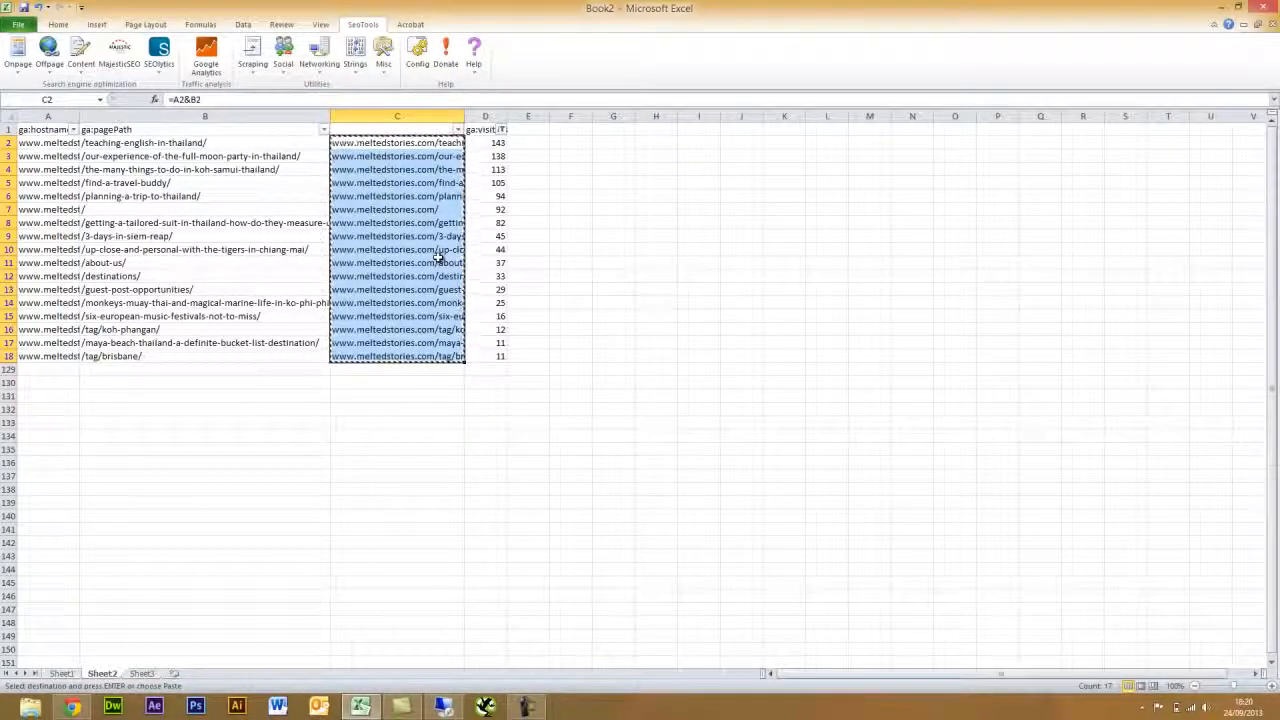
pyautogui.click(18, 24)
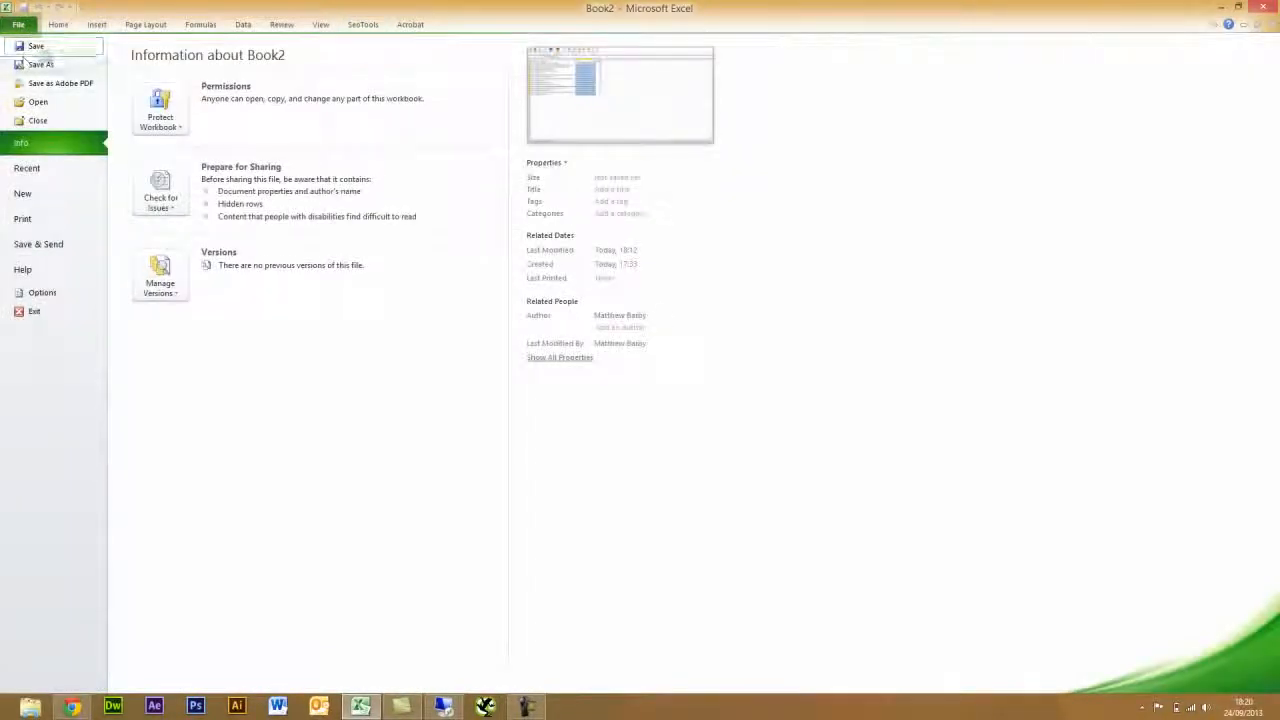
pyautogui.click(58, 25)
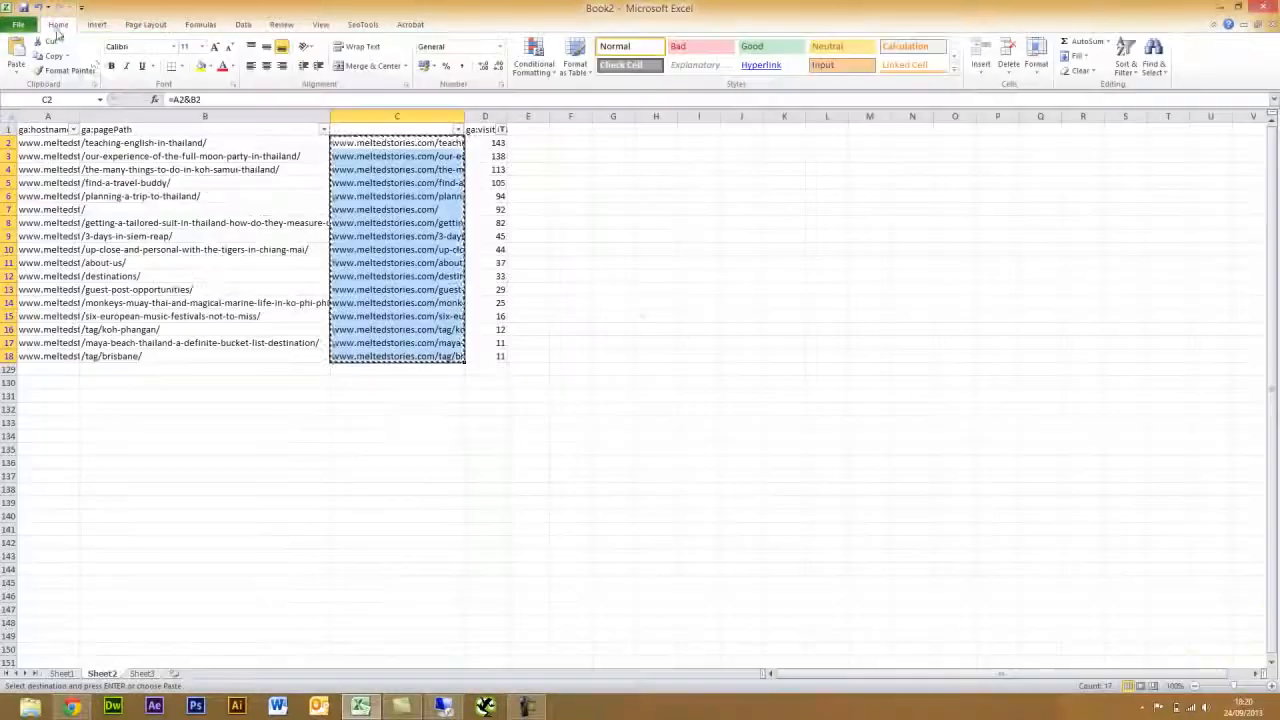
pyautogui.click(15, 78)
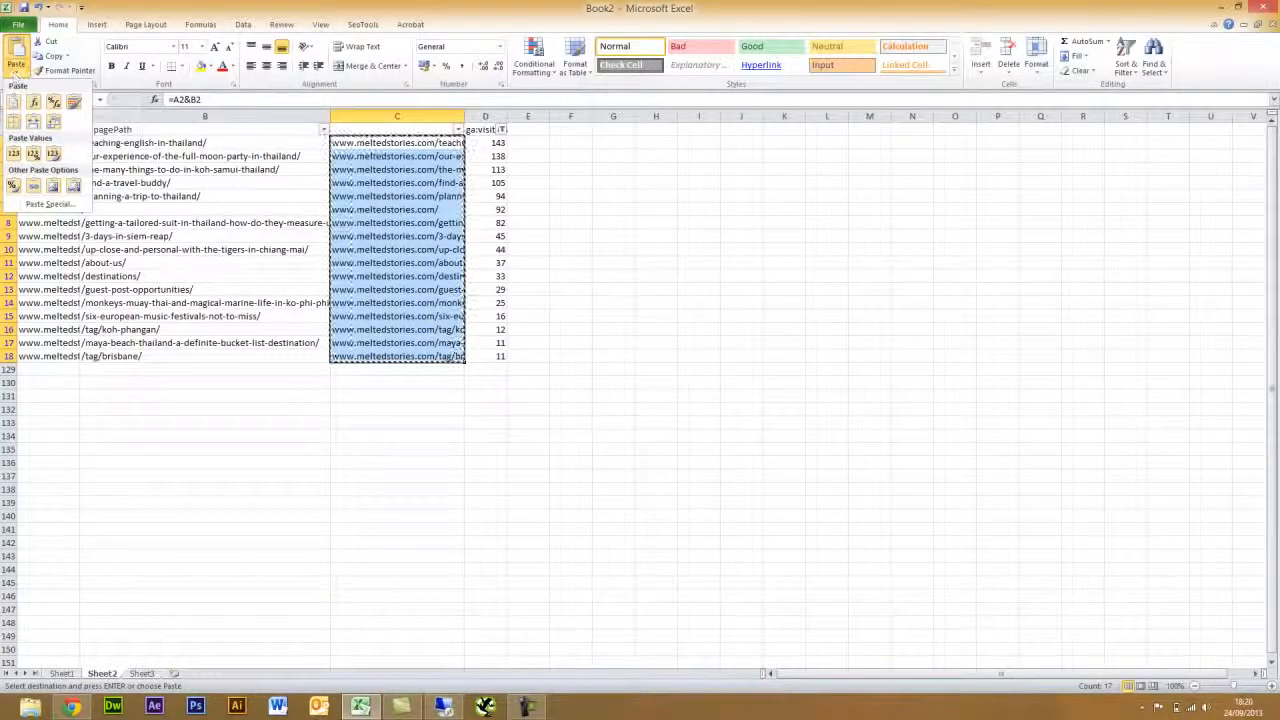
pyautogui.click(12, 155)
pyautogui.click(570, 169)
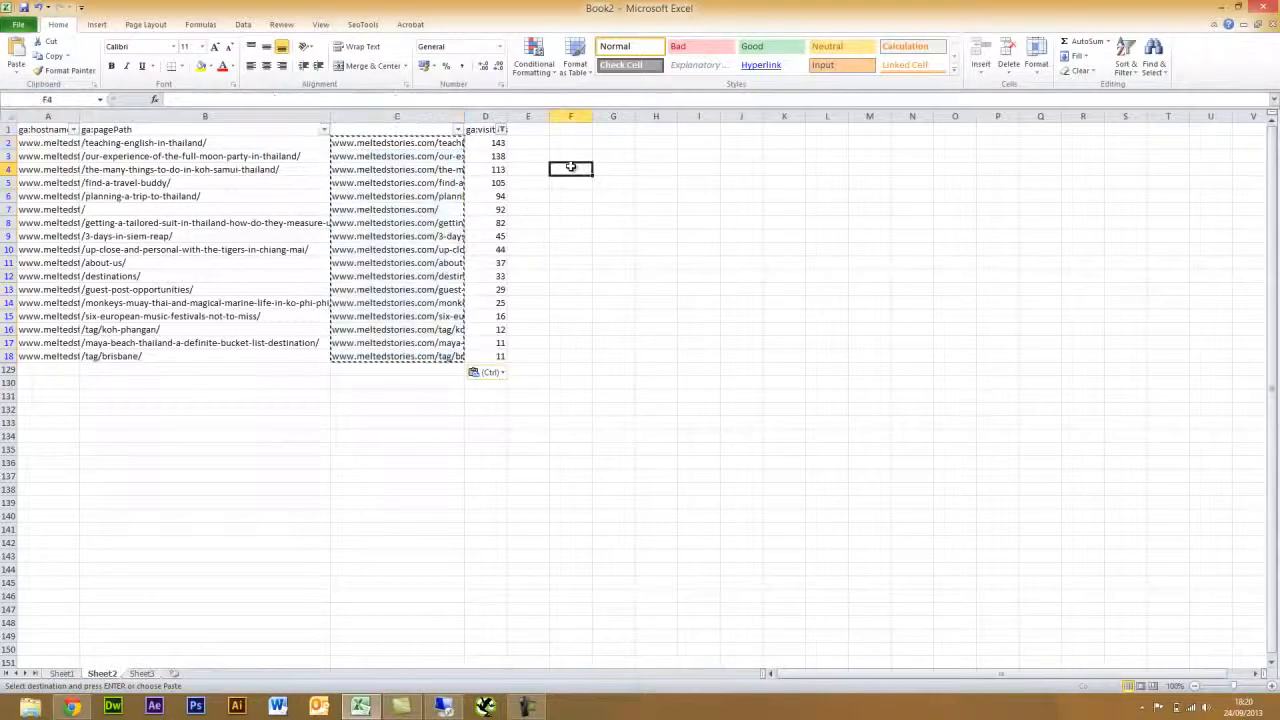
# - Label column C 'Full URL'
pyautogui.click(403, 129)
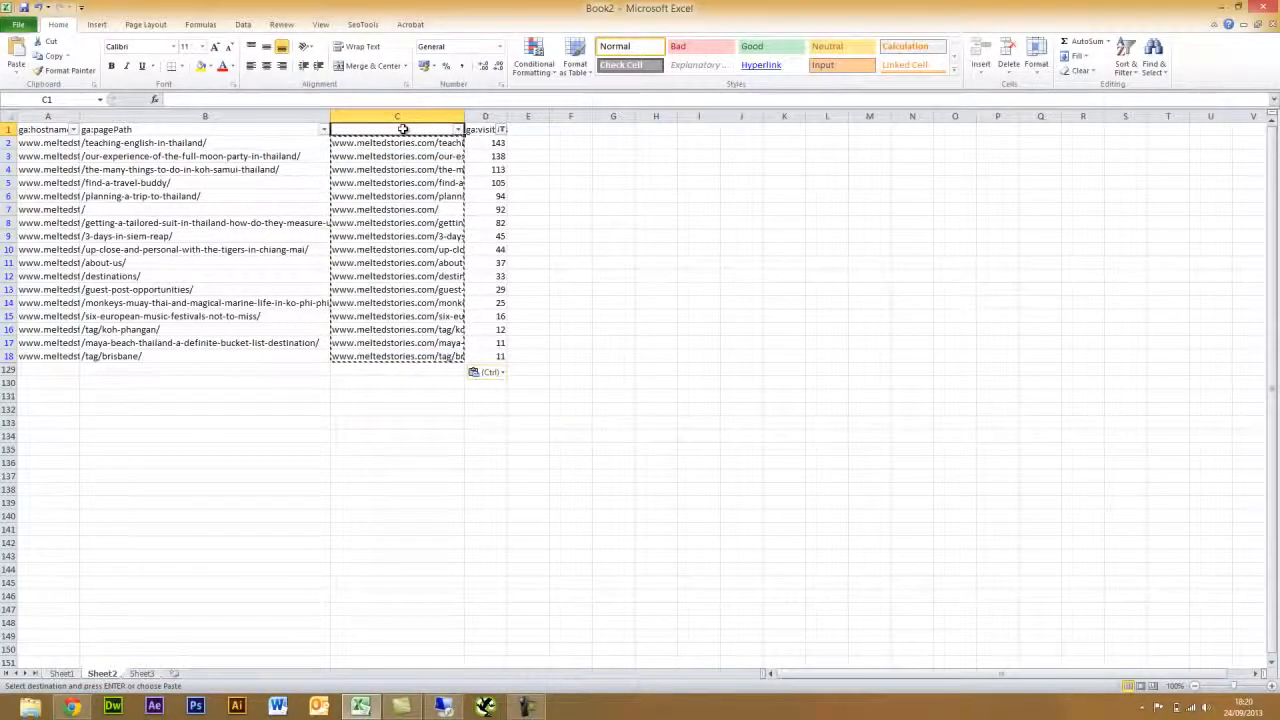
pyautogui.write('Full URL')
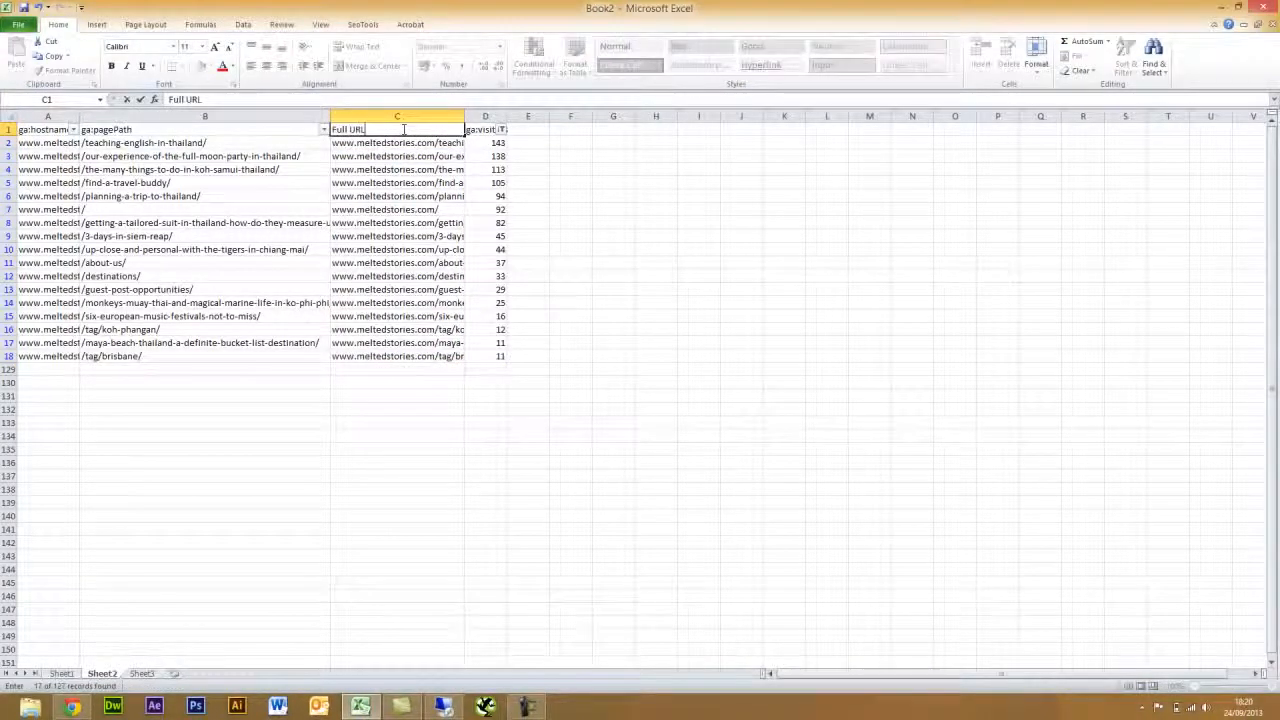
pyautogui.click(666, 186)
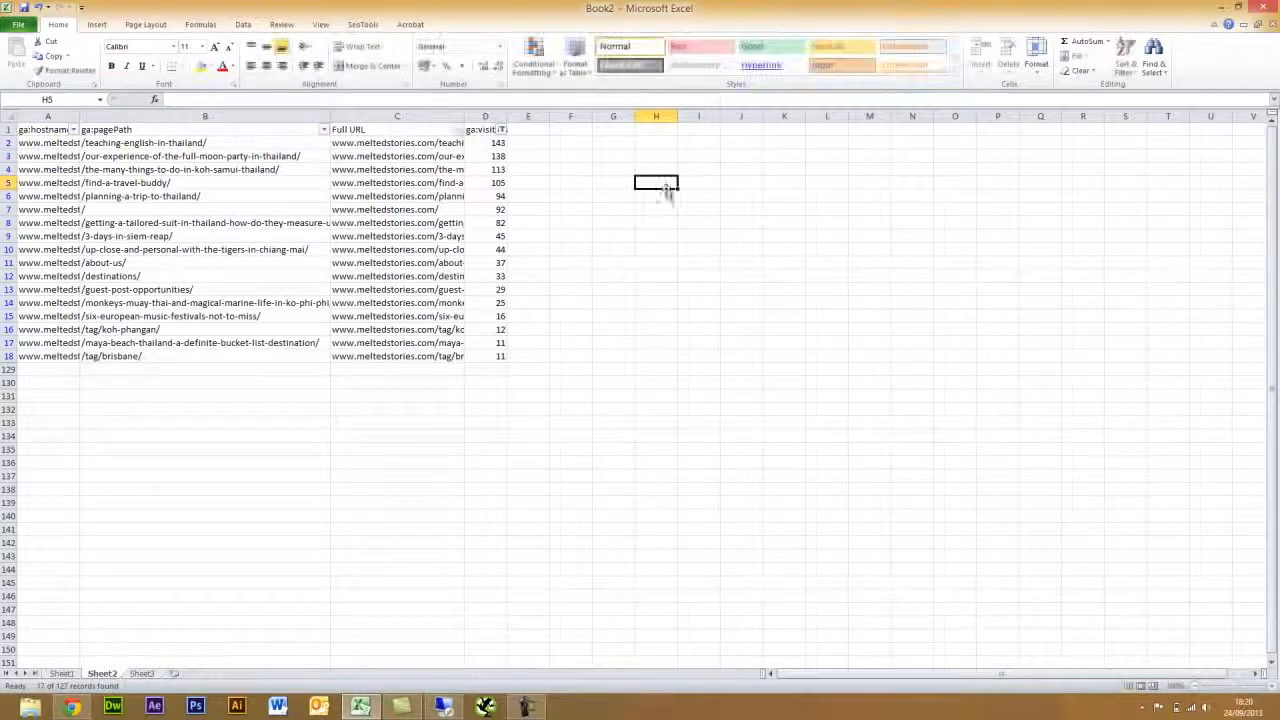
pyautogui.click(365, 143)
# - Delete the hostname and page path columns and widen column A to show the URLs
pyautogui.moveTo(110, 116); pyautogui.dragTo(65, 115)
pyautogui.rightClick(64, 116)
pyautogui.click(112, 221)
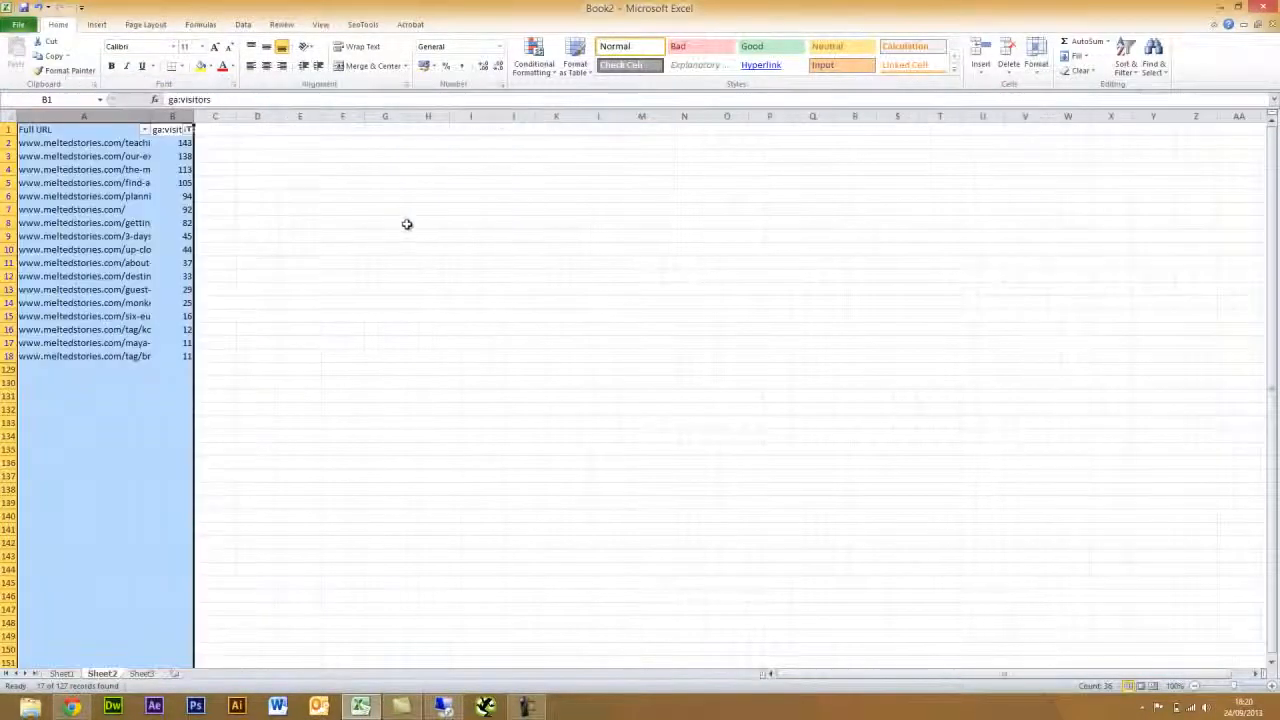
pyautogui.click(273, 172)
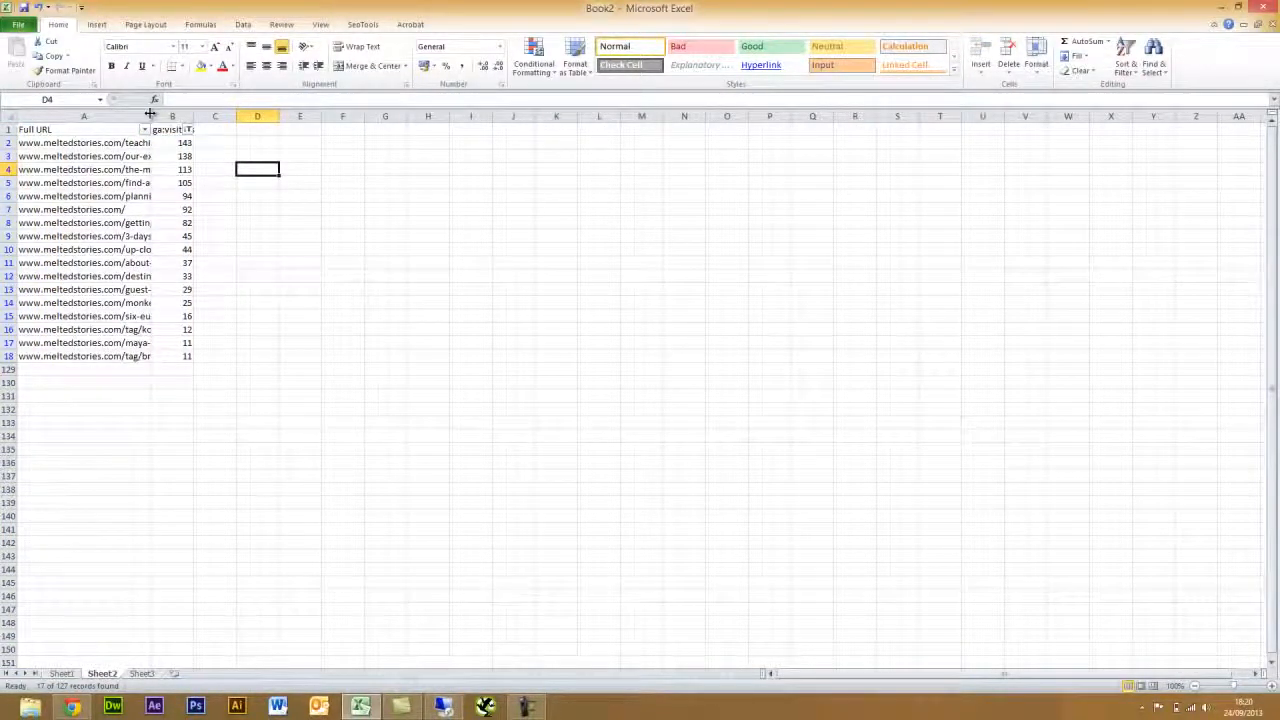
pyautogui.moveTo(150, 113); pyautogui.dragTo(256, 114)
# - Enter the heading 'Title Tag' in C1
pyautogui.click(324, 129)
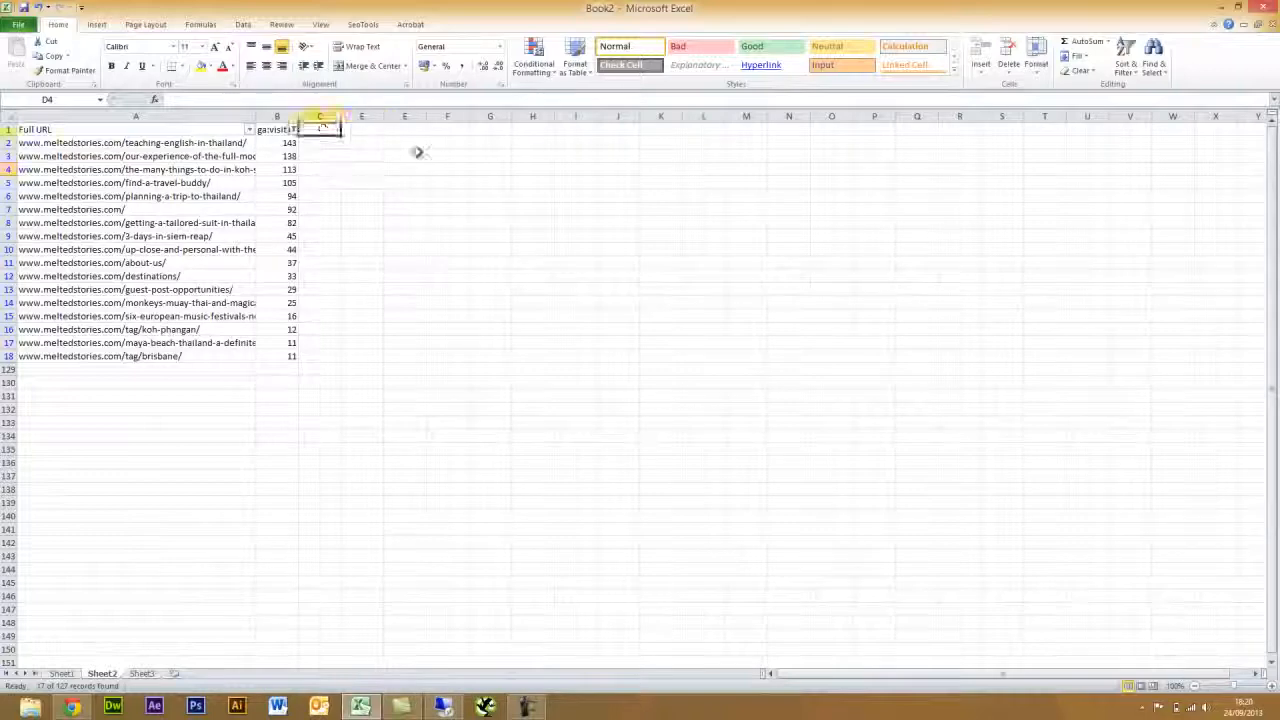
pyautogui.write('Title Tag')
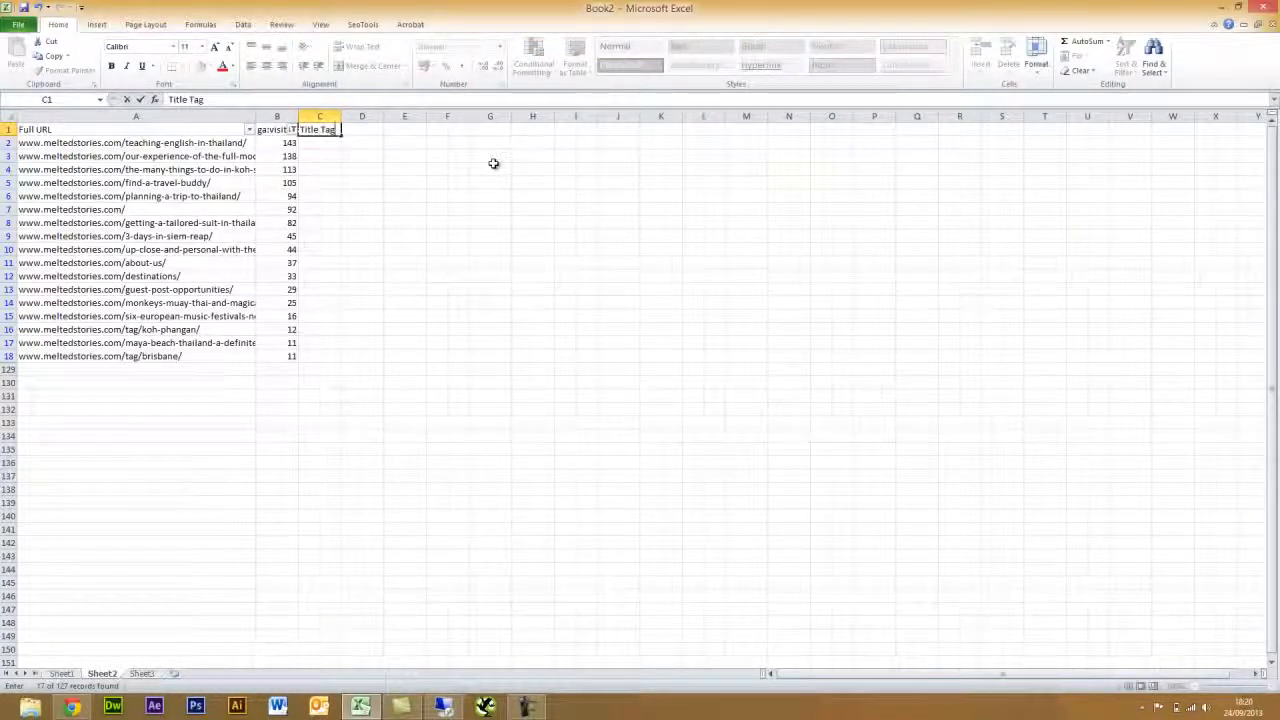
pyautogui.click(493, 163)
# - Insert SeoTools HtmlTitle in C2 using A2's URL, then dismiss the invalid URI error
pyautogui.click(343, 143)
pyautogui.click(335, 143)
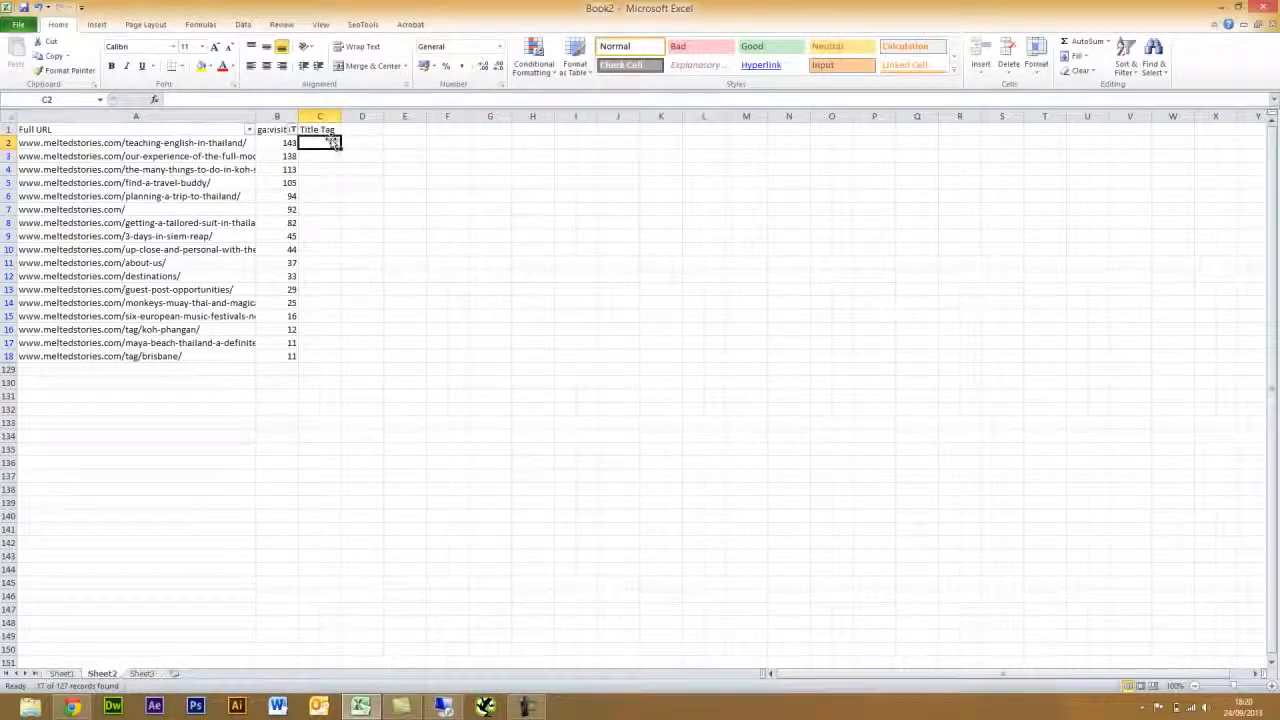
pyautogui.click(362, 25)
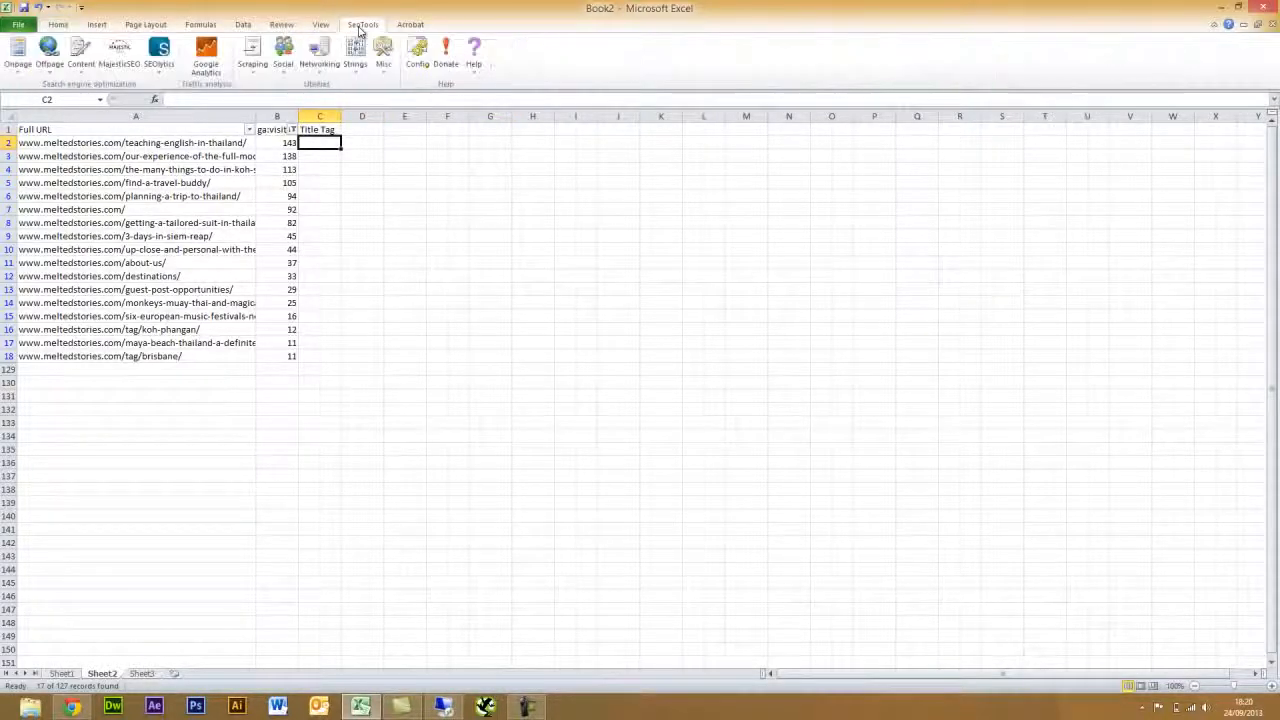
pyautogui.click(17, 60)
pyautogui.click(42, 102)
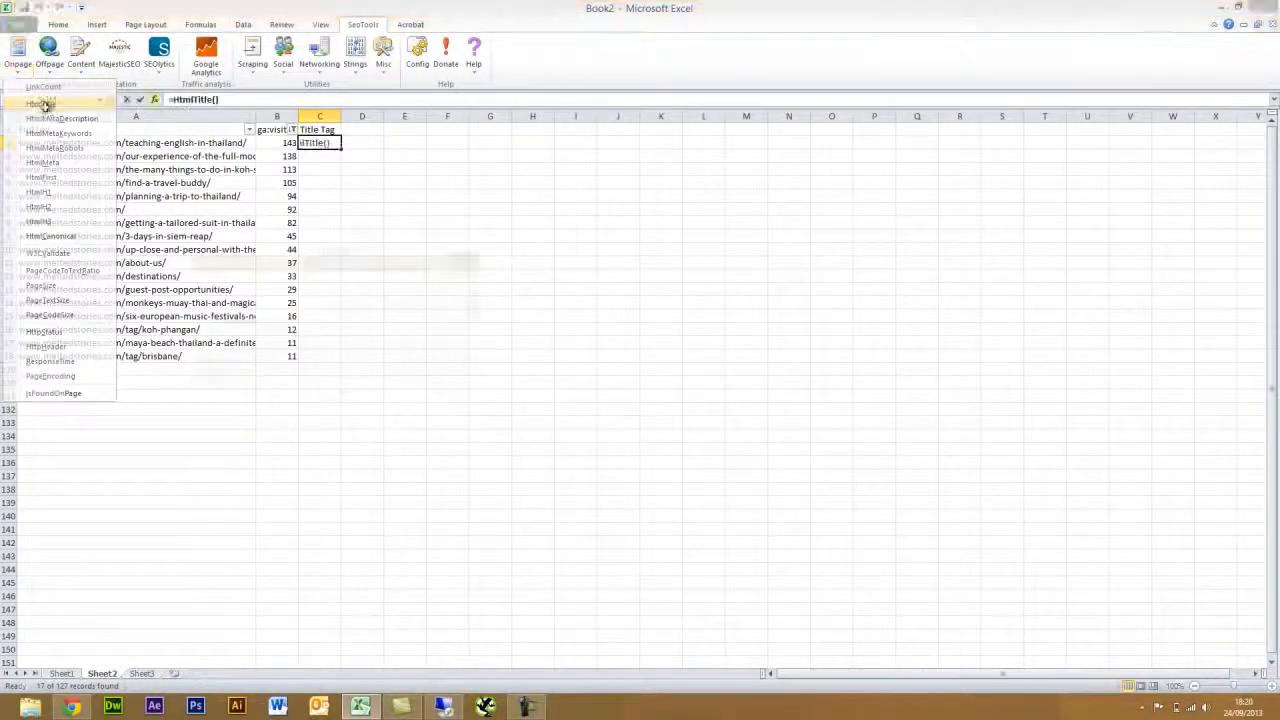
pyautogui.click(160, 143)
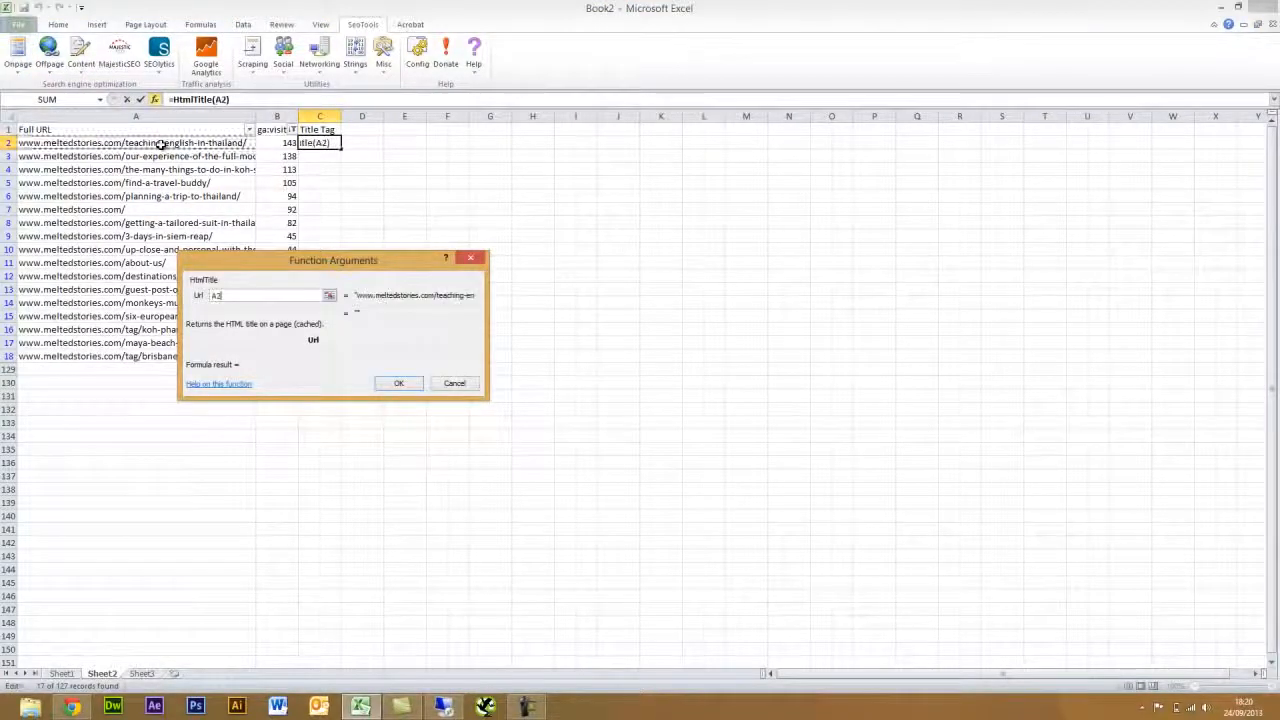
pyautogui.click(399, 384)
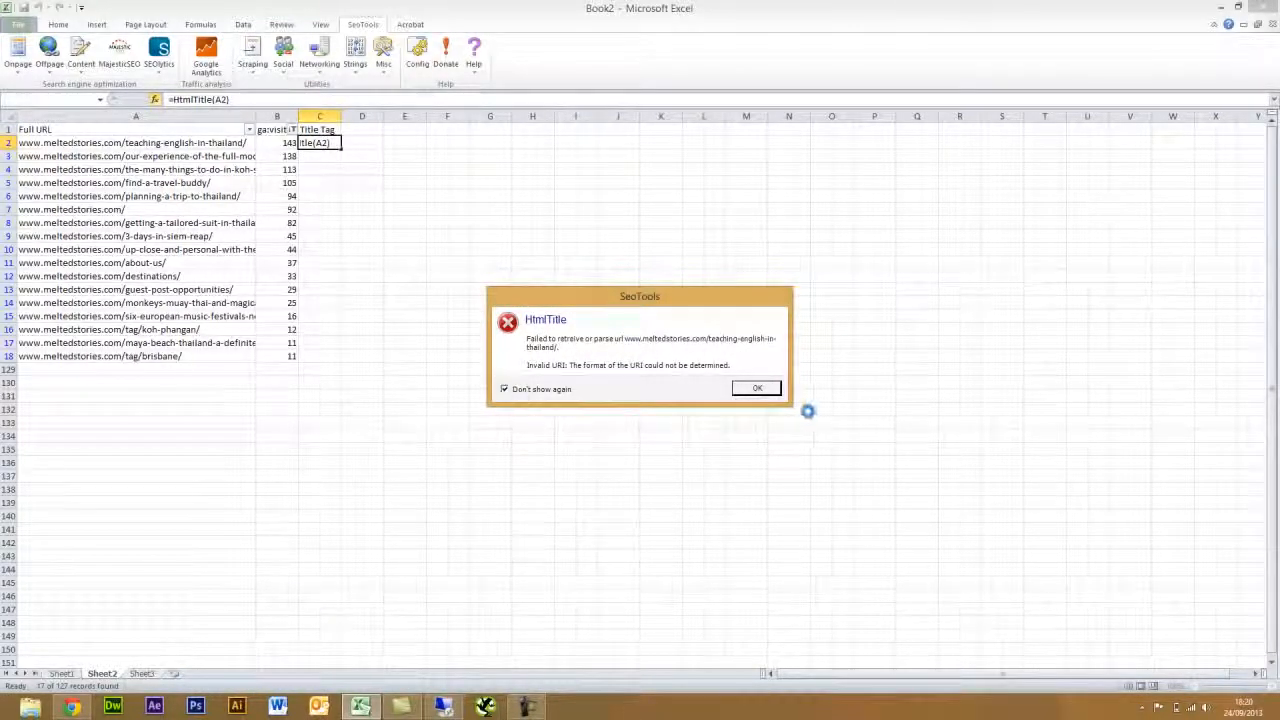
pyautogui.click(770, 395)
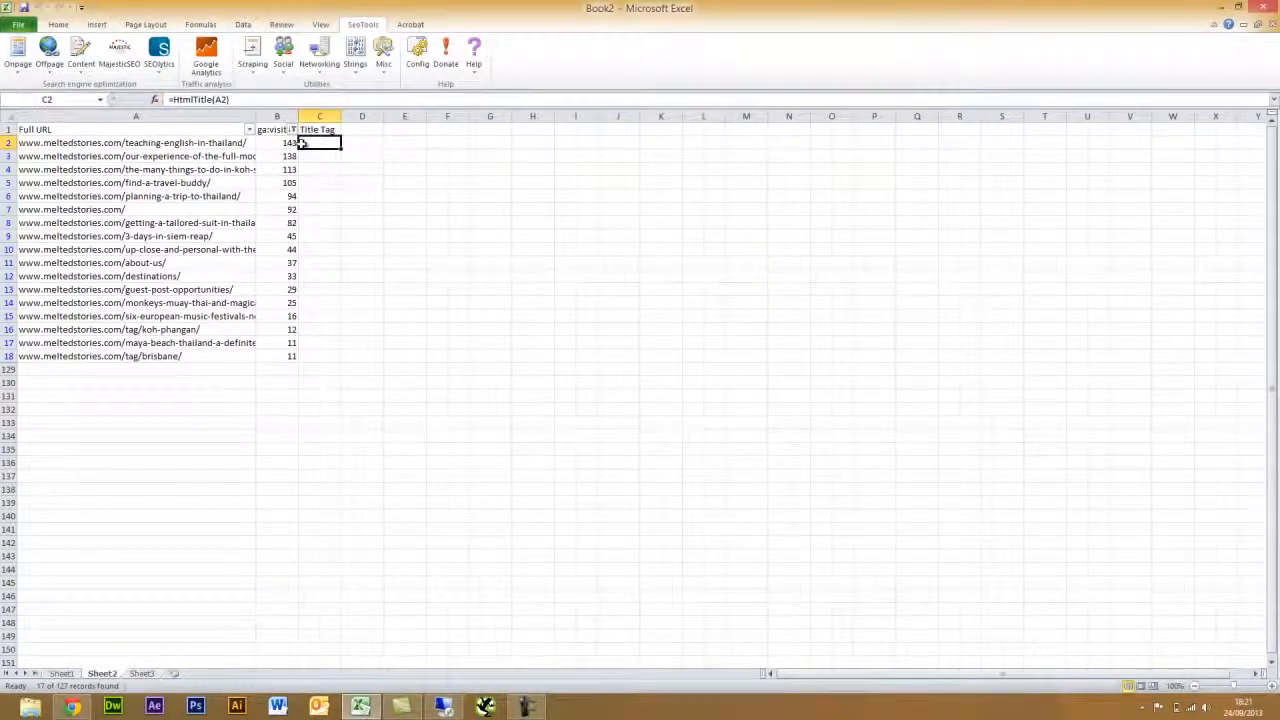
pyautogui.rightClick(60, 116)
pyautogui.click(99, 202)
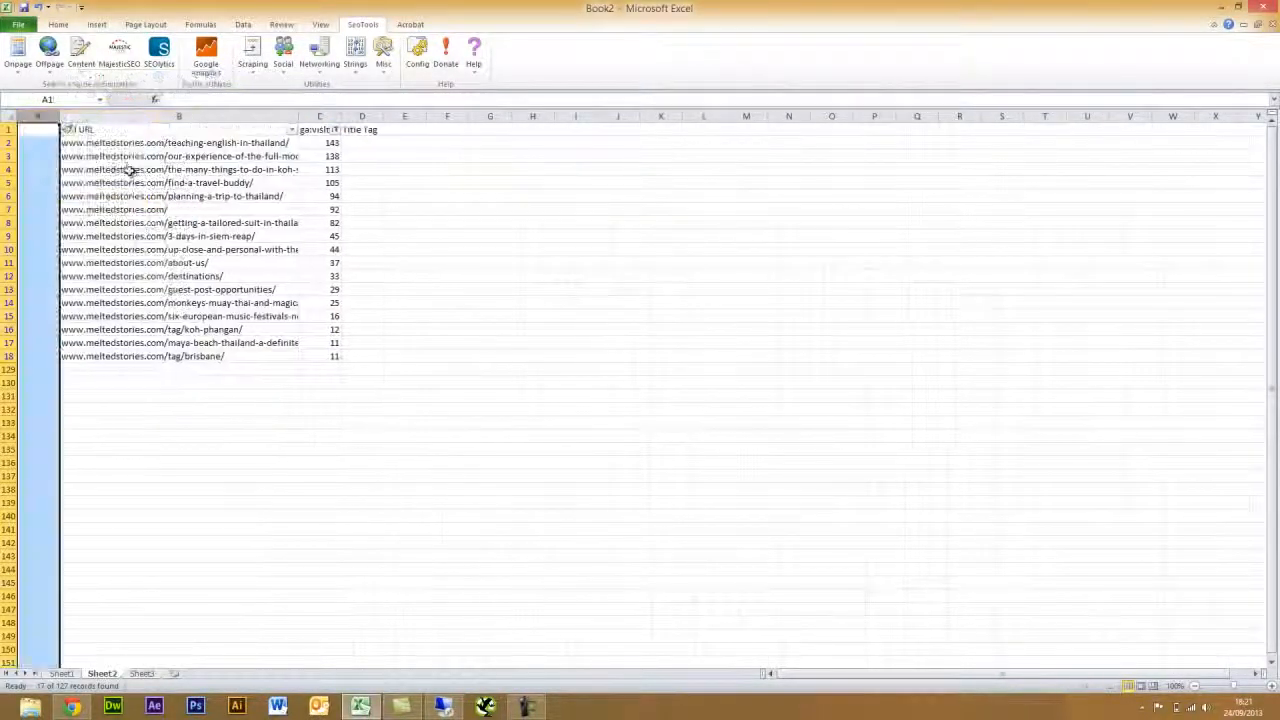
pyautogui.click(40, 129)
pyautogui.click(41, 143)
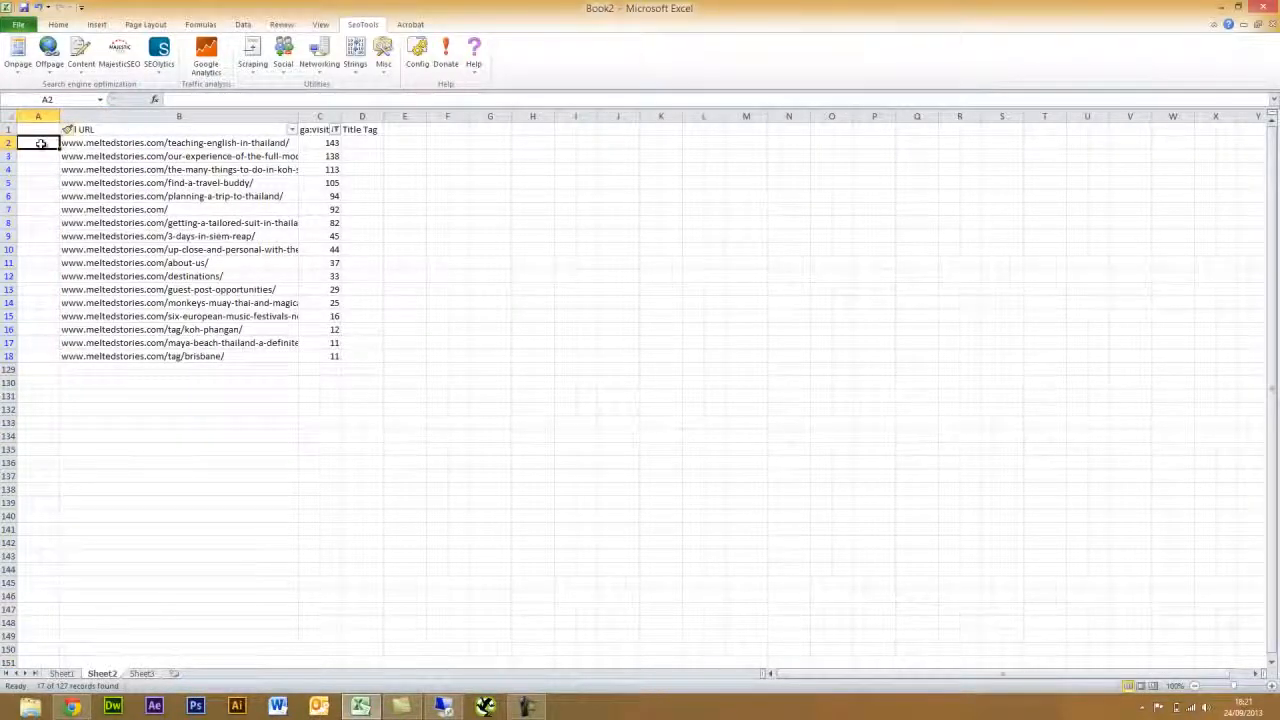
pyautogui.write('http://')
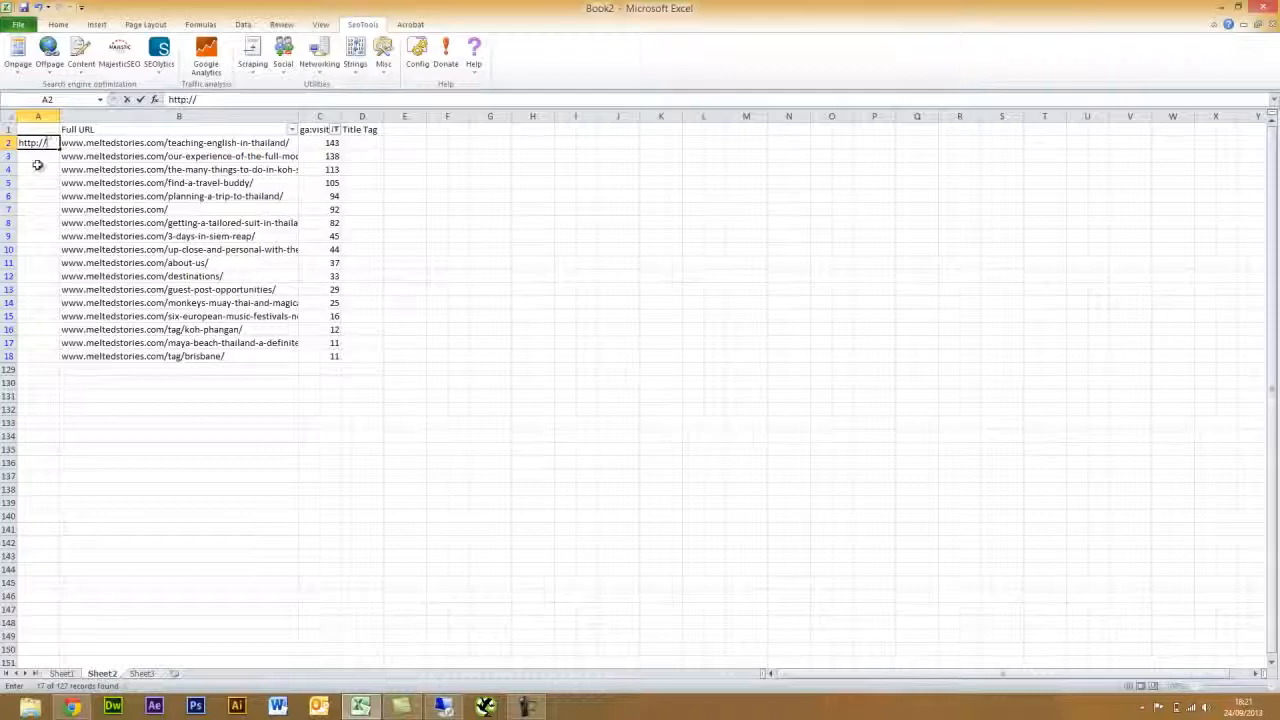
pyautogui.press('Return')
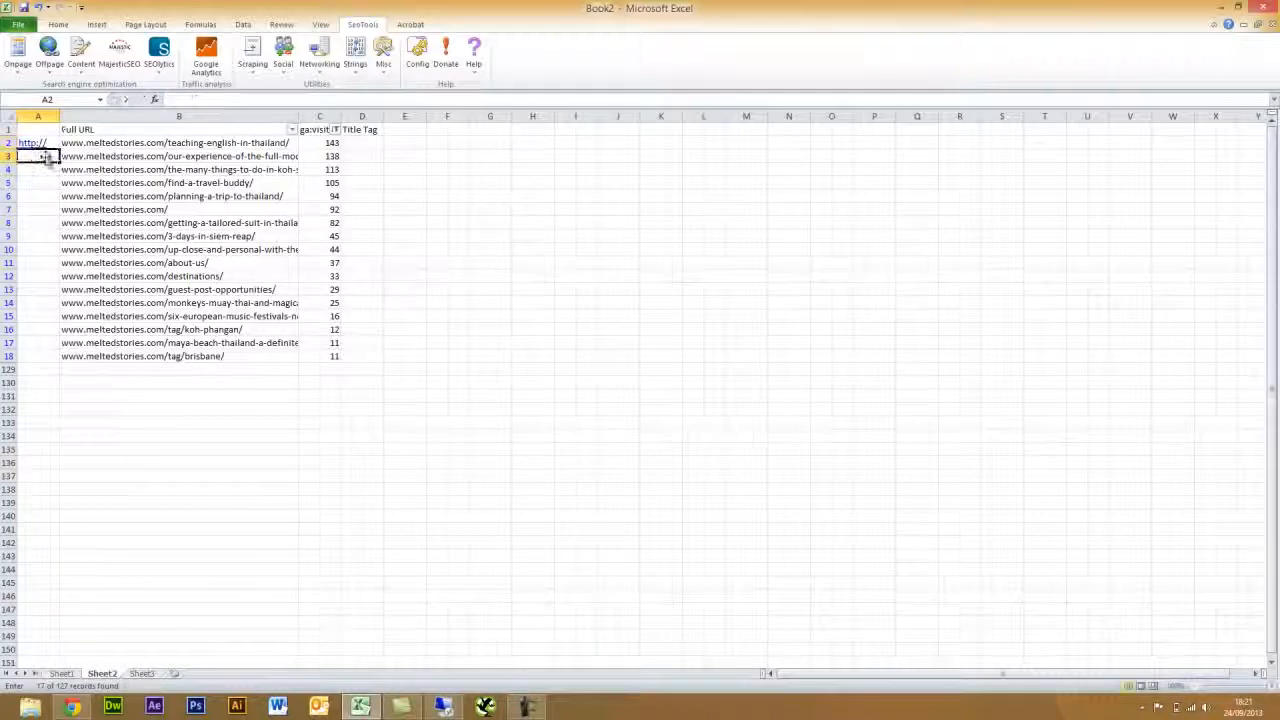
pyautogui.click(55, 143)
pyautogui.moveTo(57, 145); pyautogui.dragTo(55, 360)
pyautogui.click(475, 276)
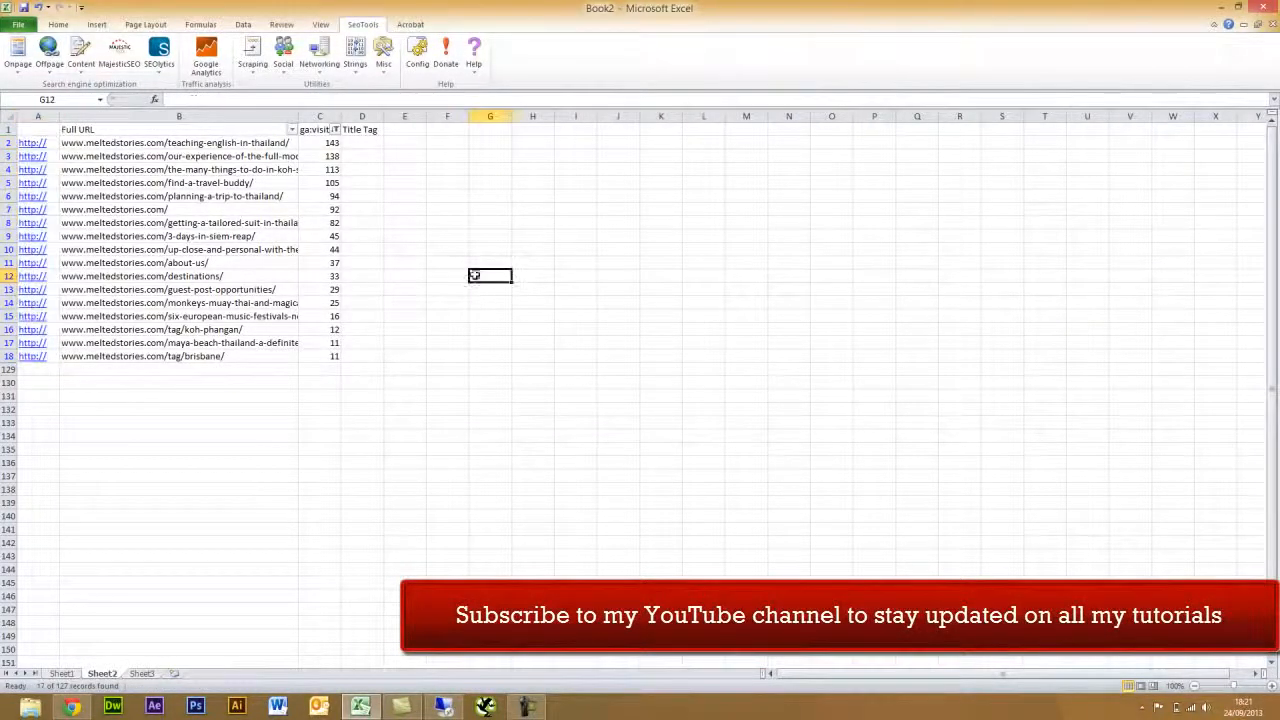
# - Insert a new column C with =A2&B2 filled down to row 18
pyautogui.rightClick(318, 116)
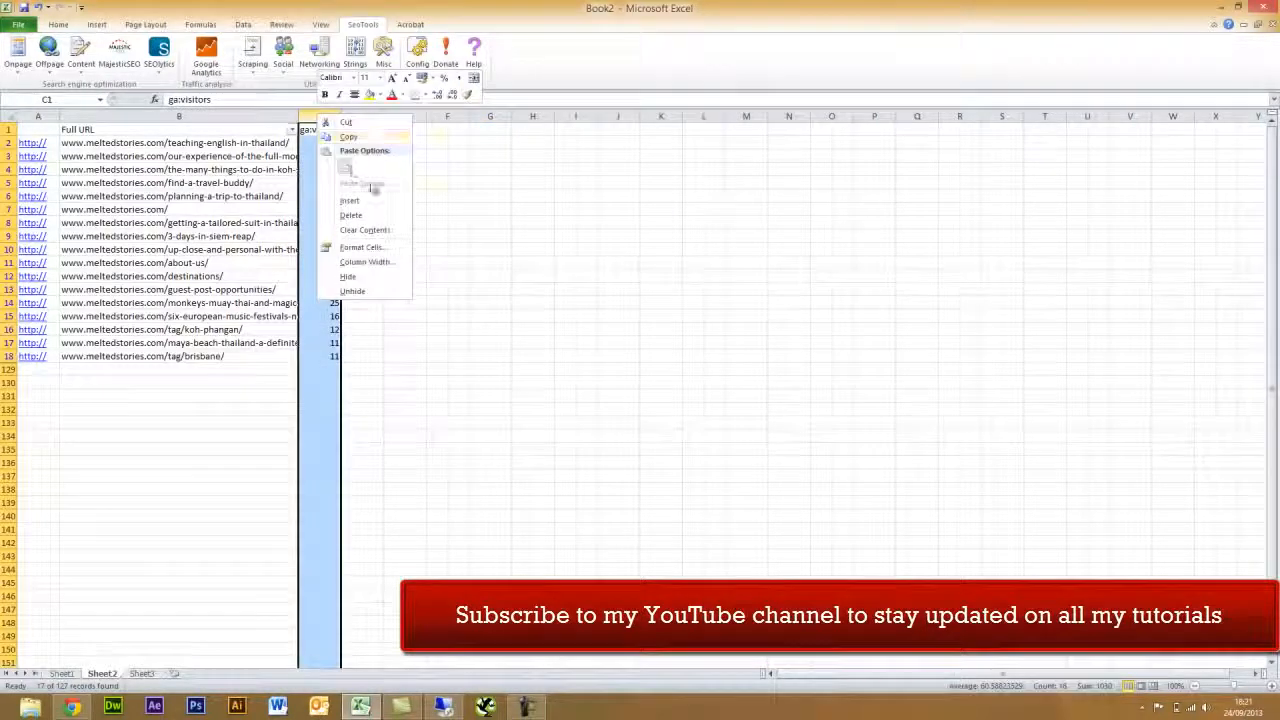
pyautogui.click(364, 200)
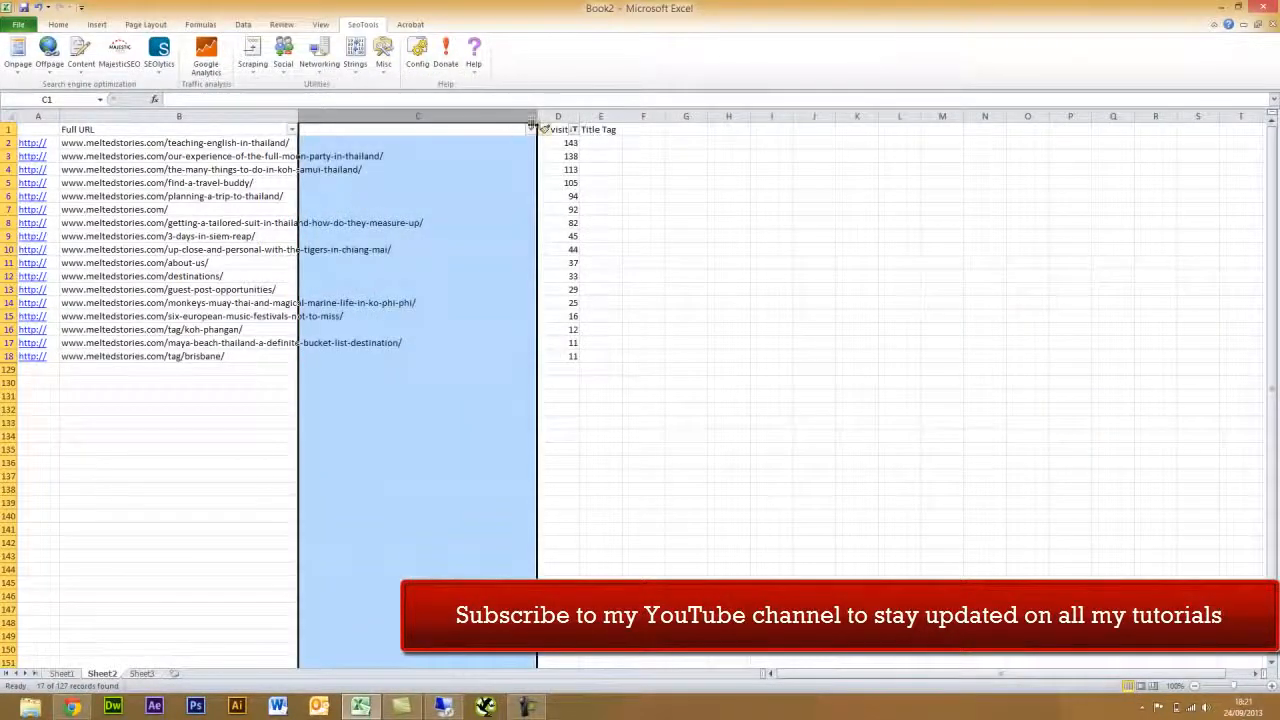
pyautogui.moveTo(537, 113); pyautogui.dragTo(428, 115)
pyautogui.click(352, 146)
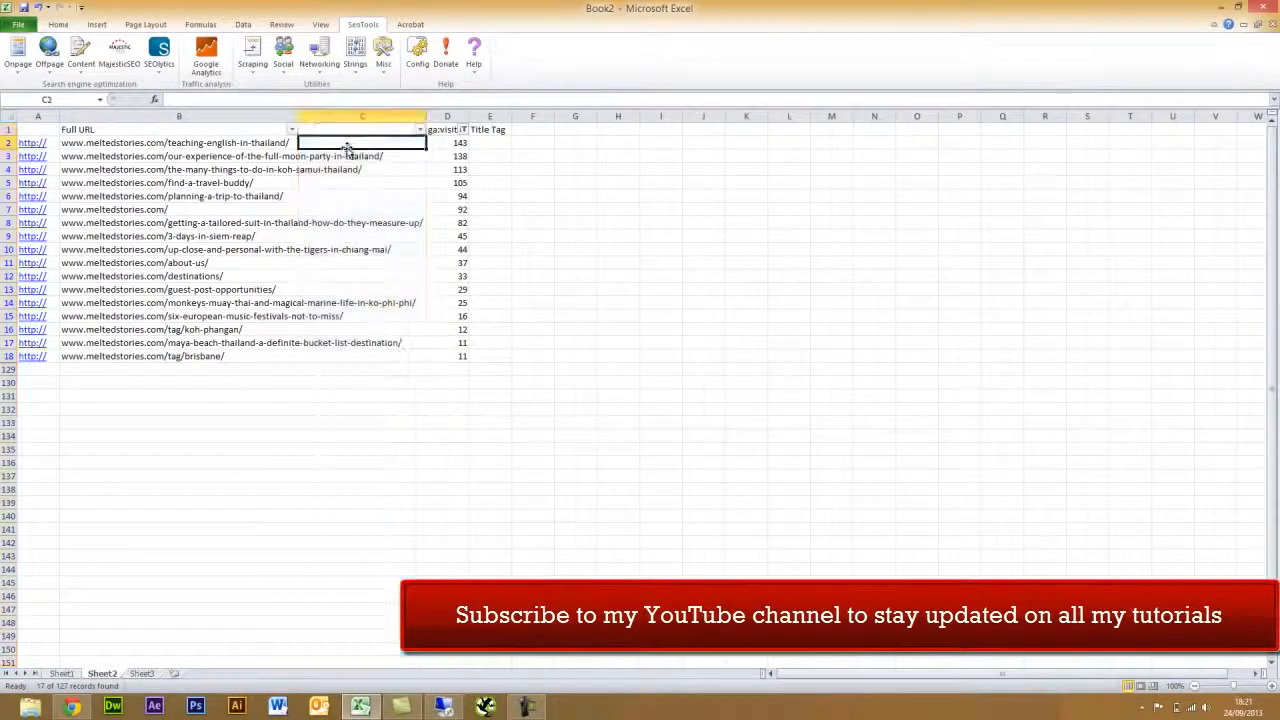
pyautogui.write('=')
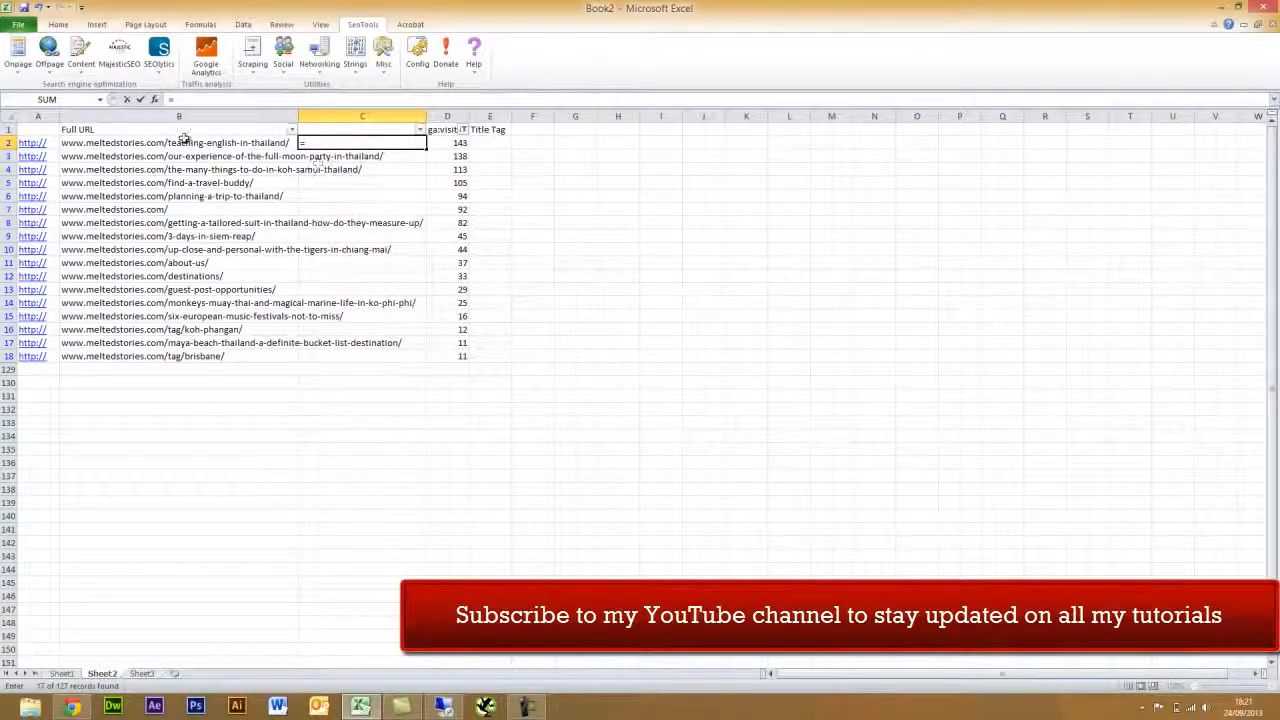
pyautogui.click(35, 143)
pyautogui.click(202, 101)
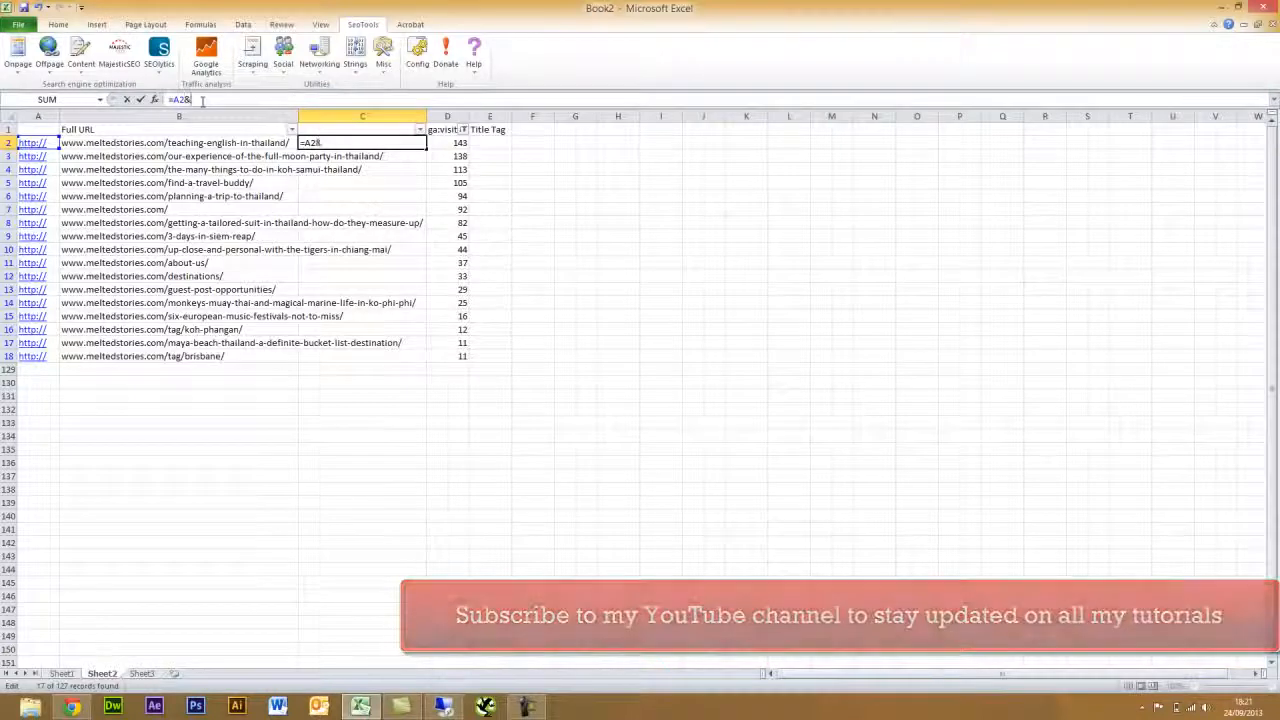
pyautogui.write('&')
pyautogui.click(200, 143)
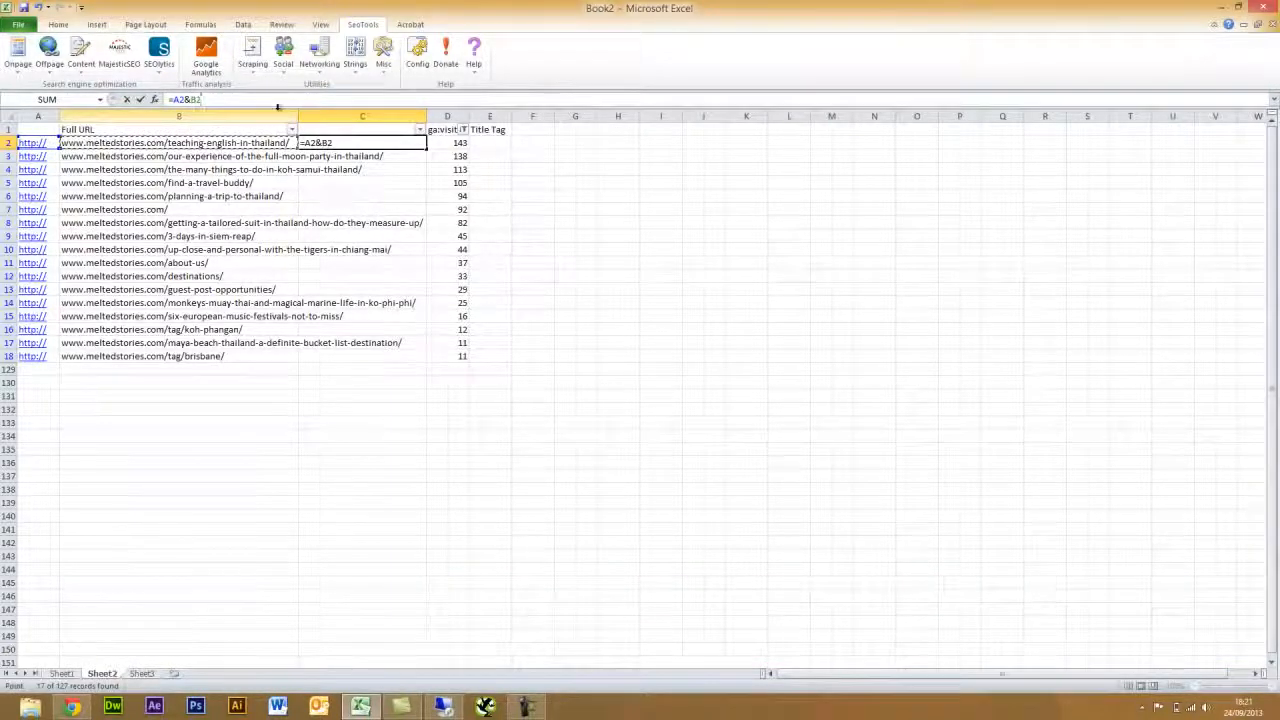
pyautogui.press('Return')
pyautogui.click(345, 143)
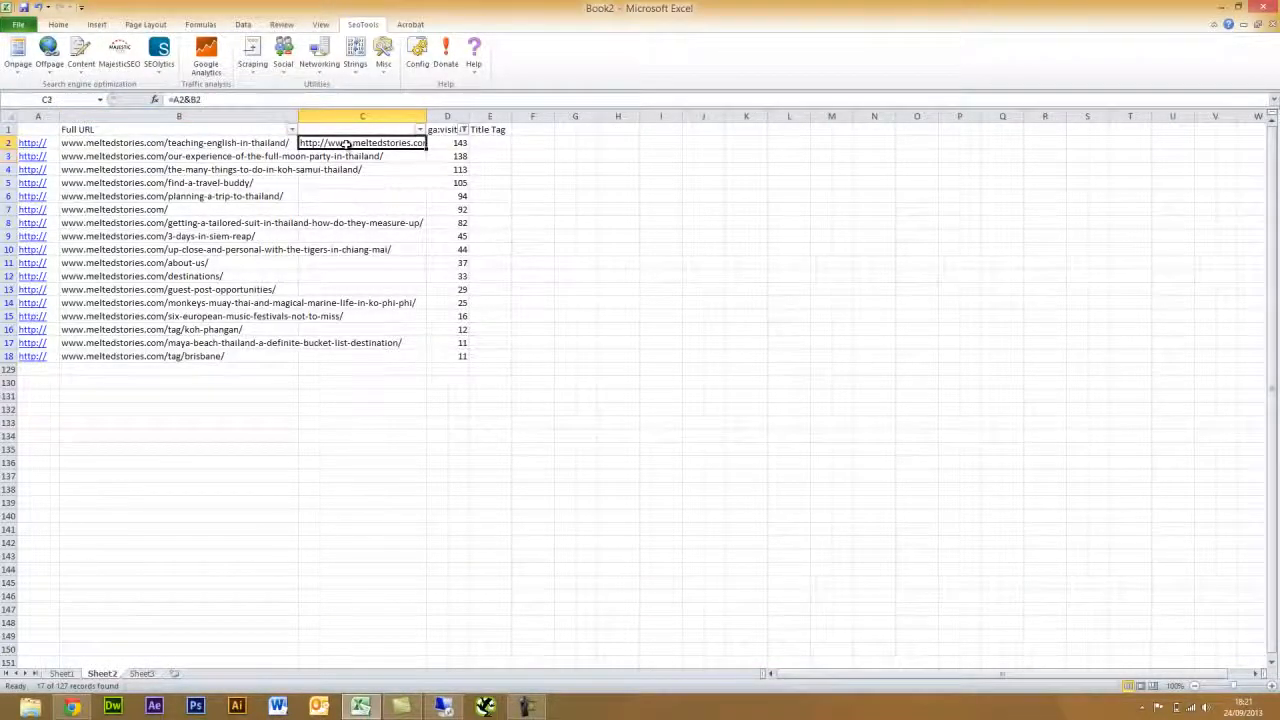
pyautogui.moveTo(426, 149); pyautogui.dragTo(421, 357)
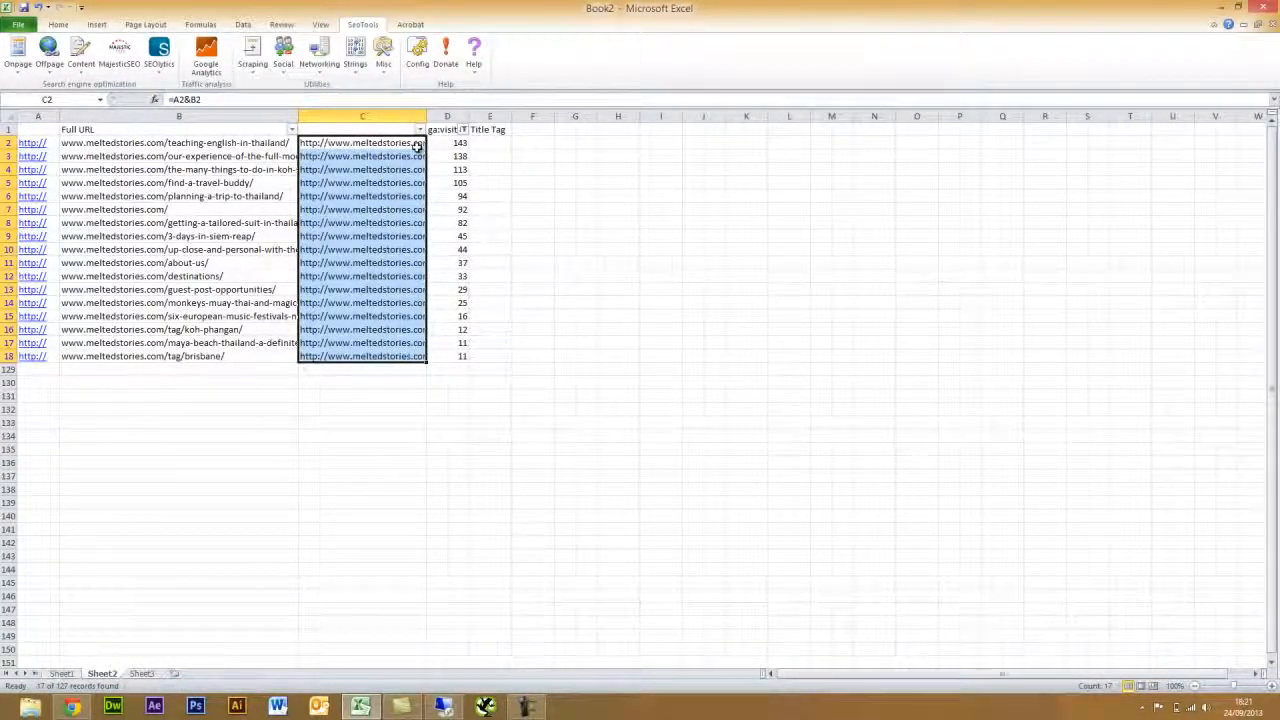
# - Copy the combined URLs and paste them back as plain values
pyautogui.hotkey('ctrl', 'c')
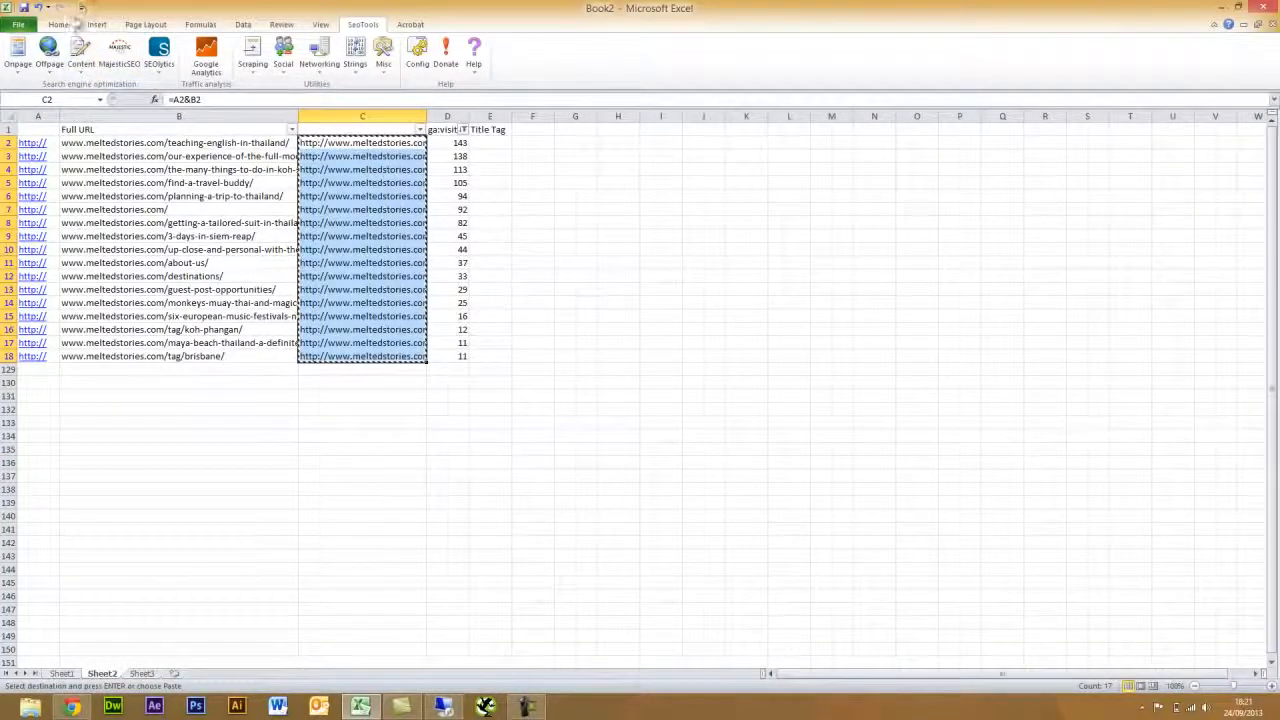
pyautogui.click(58, 24)
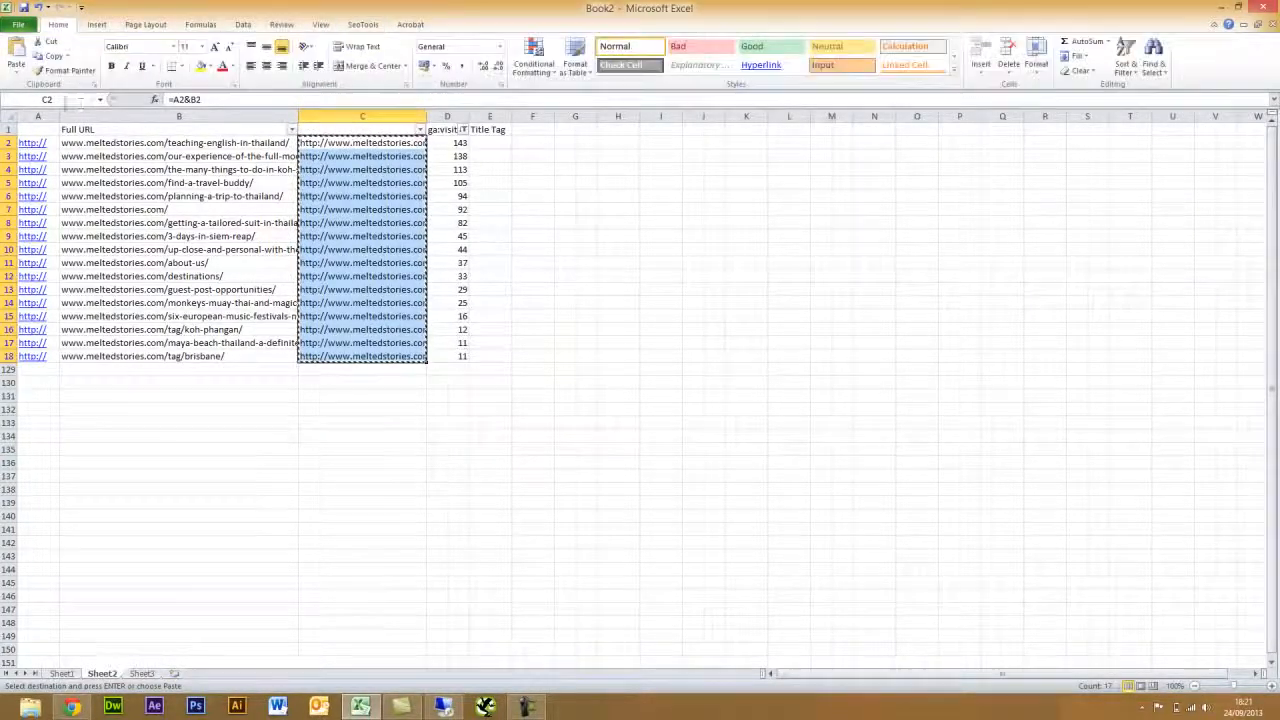
pyautogui.click(14, 78)
pyautogui.click(22, 166)
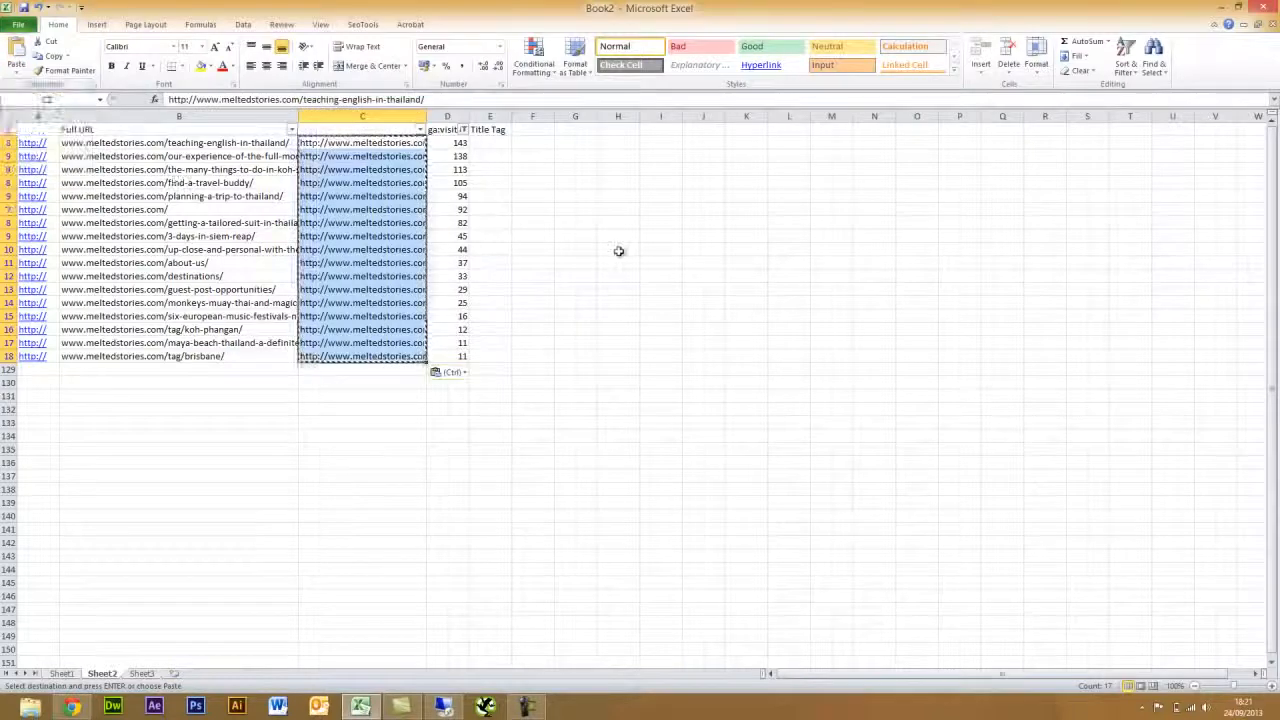
# - Delete the old columns A and B, retitle A1 'Full URL', and autofit column A
pyautogui.moveTo(183, 116); pyautogui.dragTo(49, 114)
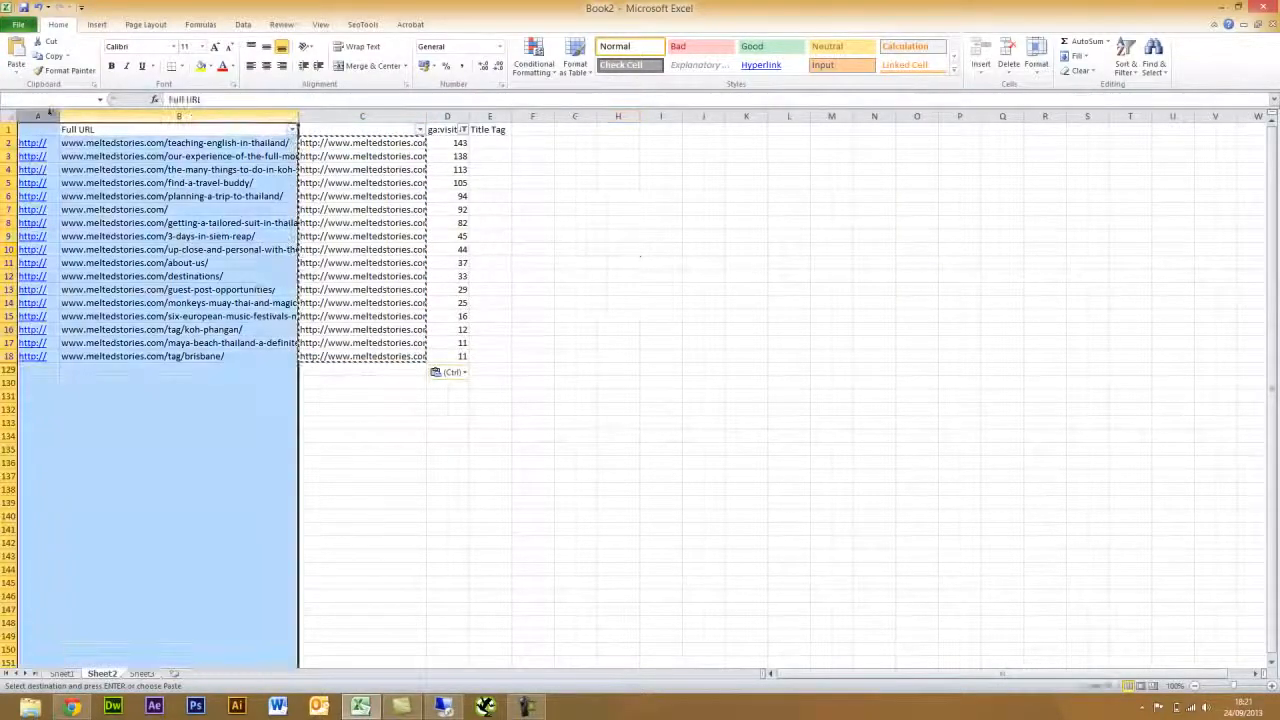
pyautogui.rightClick(49, 114)
pyautogui.click(96, 218)
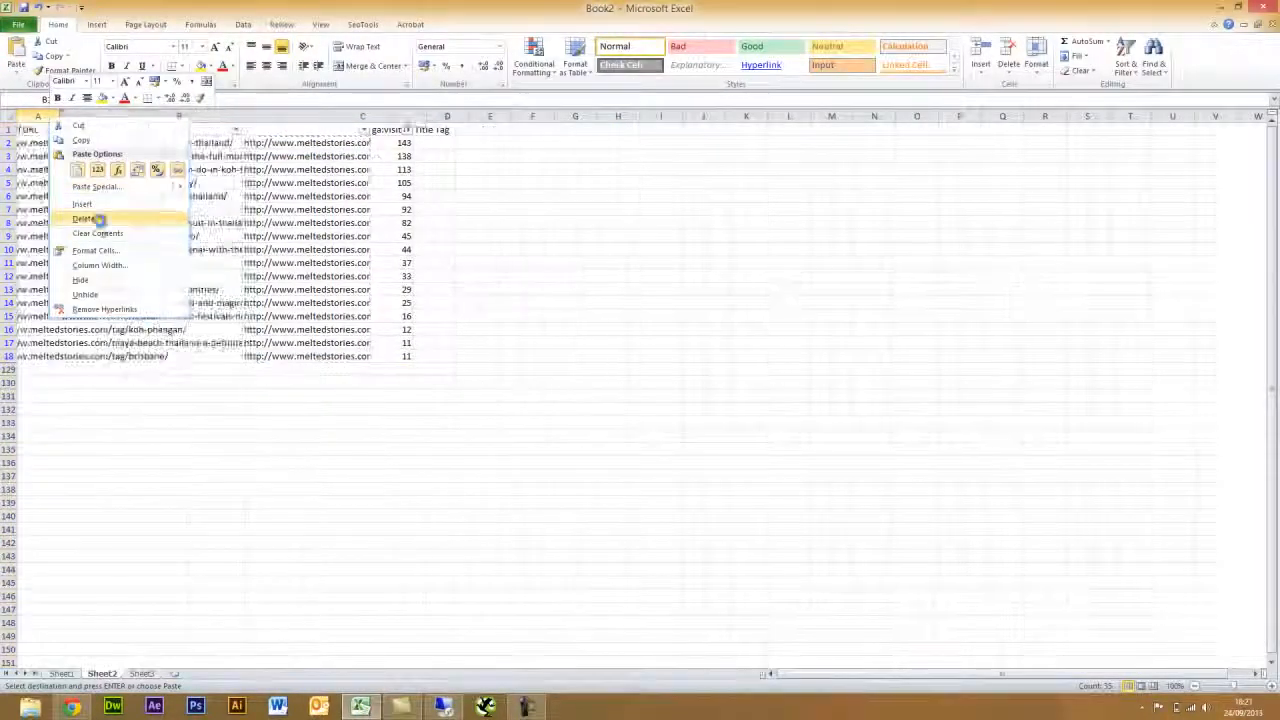
pyautogui.click(97, 142)
pyautogui.click(99, 129)
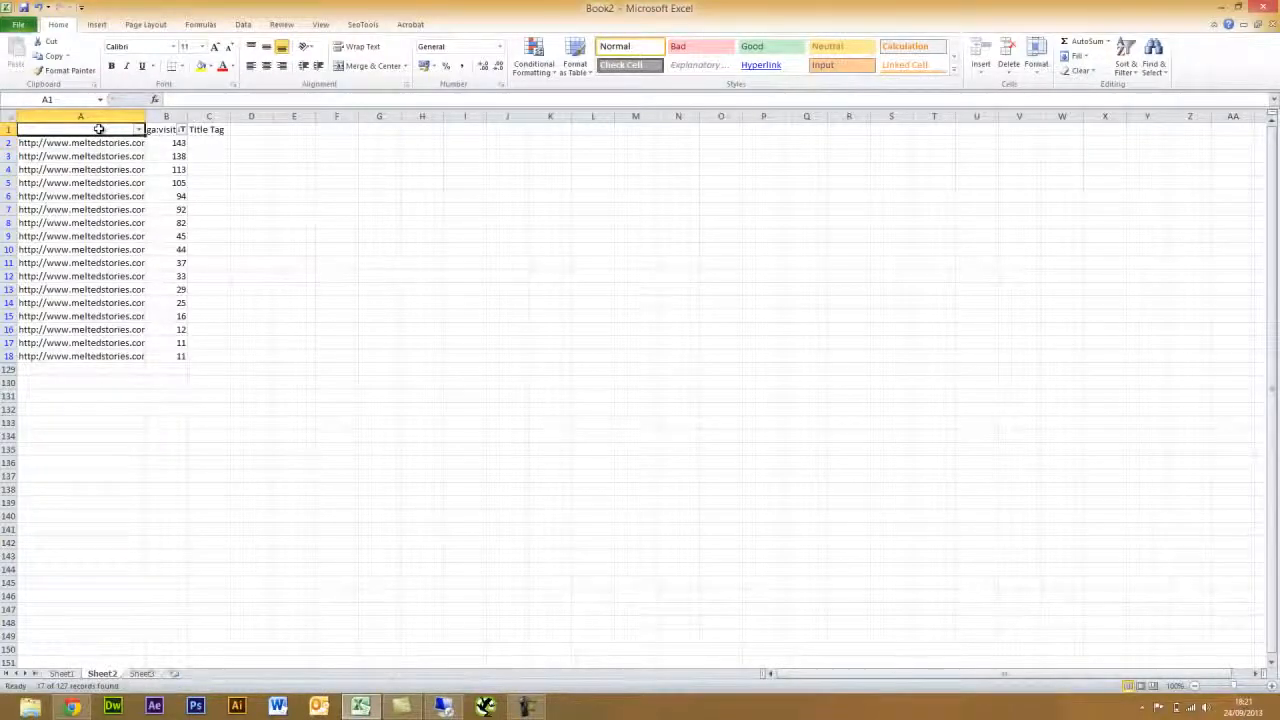
pyautogui.write('Full URL')
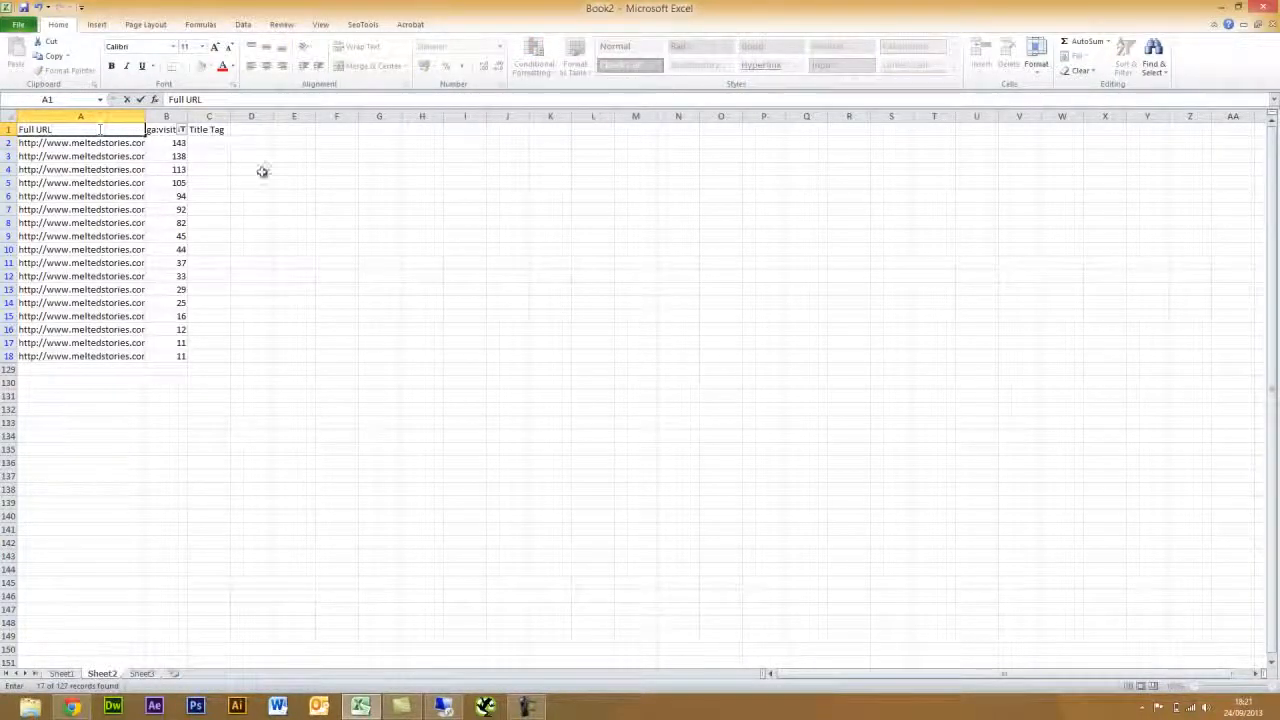
pyautogui.click(262, 171)
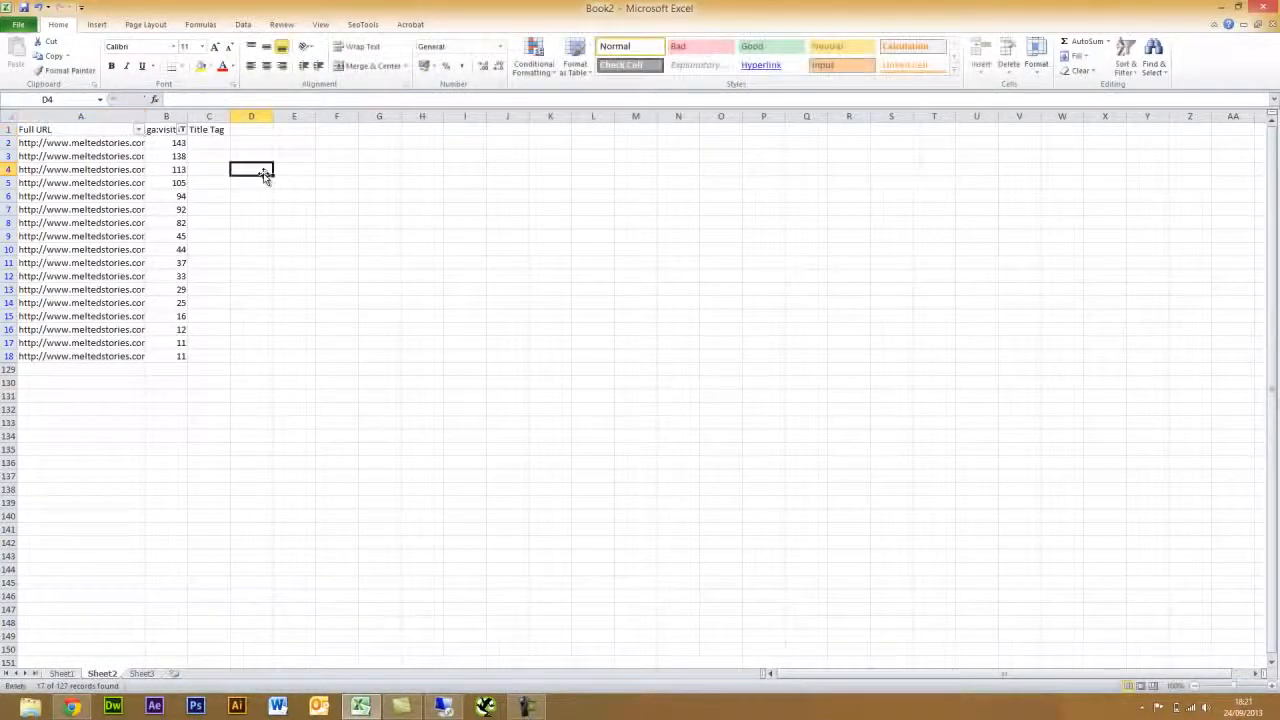
pyautogui.moveTo(146, 116); pyautogui.dragTo(215, 121)
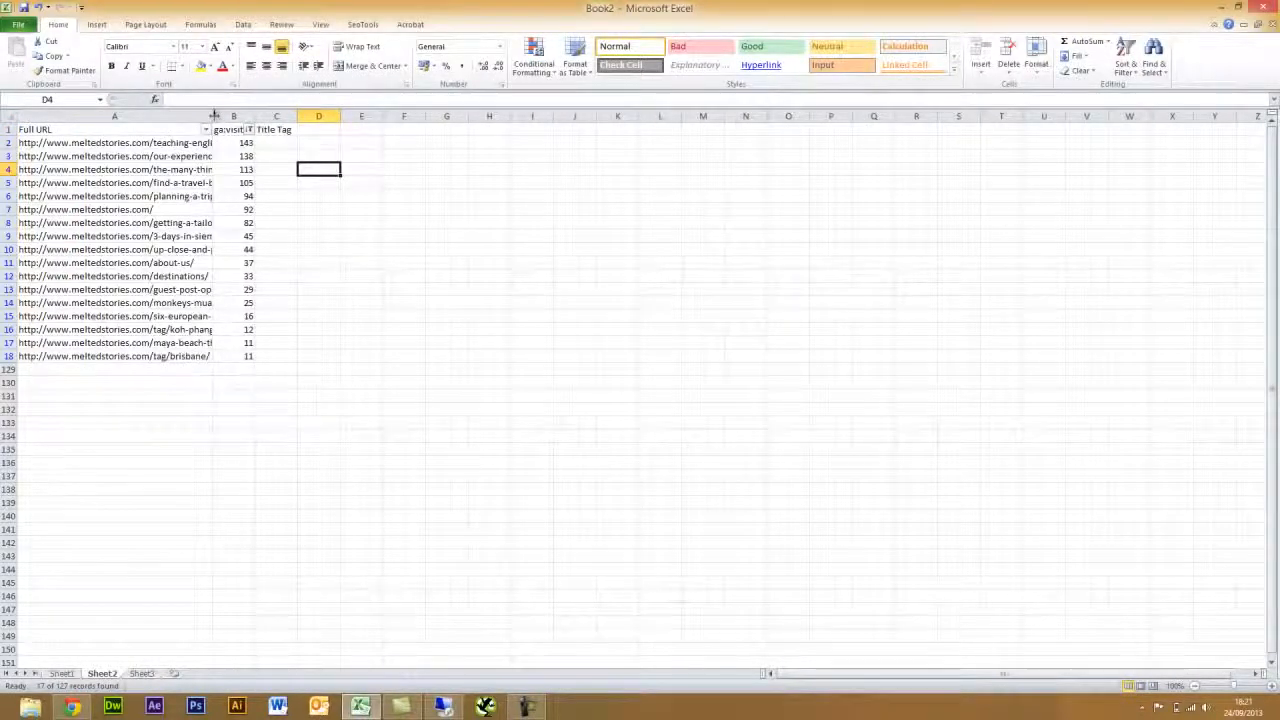
pyautogui.doubleClick(215, 121)
pyautogui.click(490, 143)
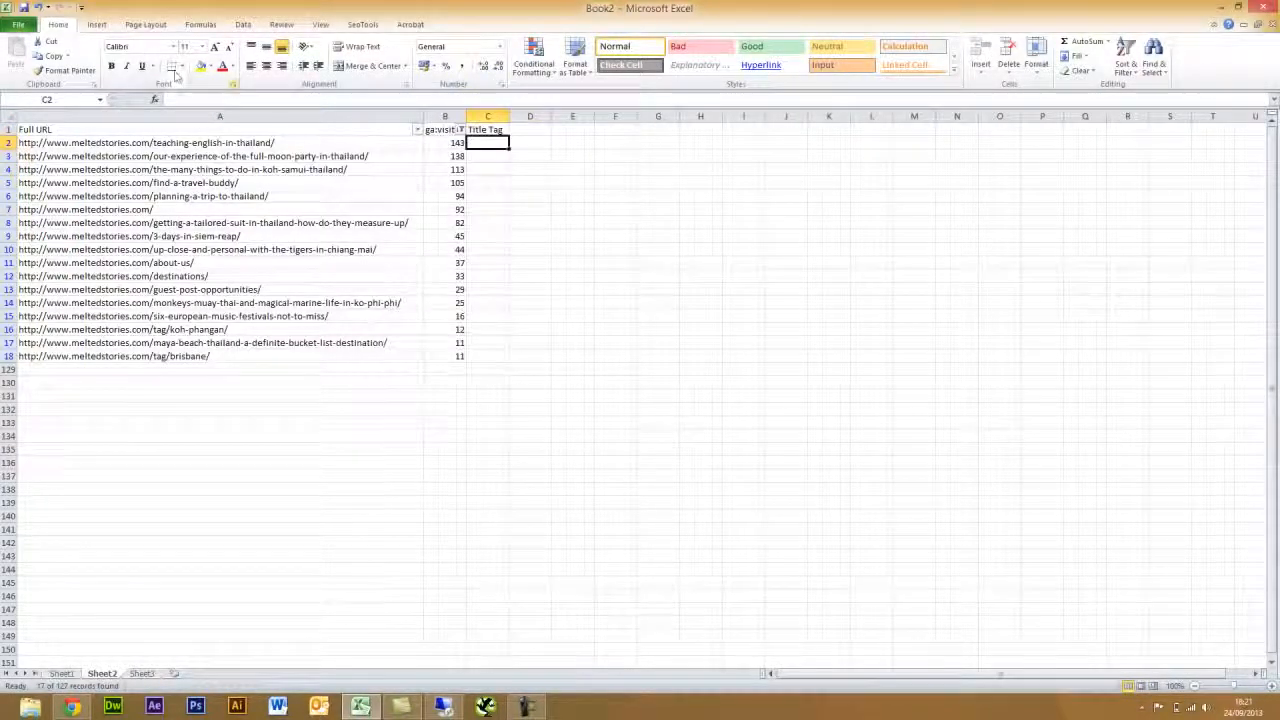
# - Put =HtmlTitle(A2) in C2 via SeoTools Onpage and fill it down to C18
pyautogui.click(366, 24)
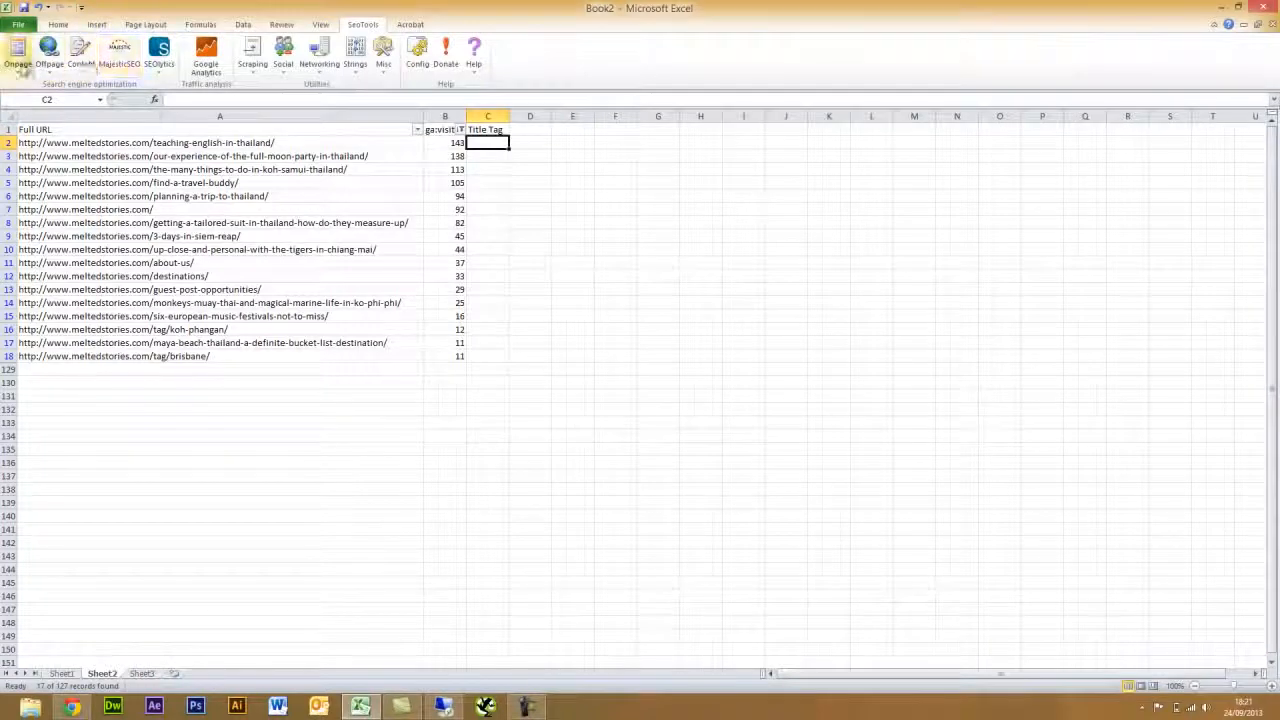
pyautogui.click(18, 55)
pyautogui.click(44, 105)
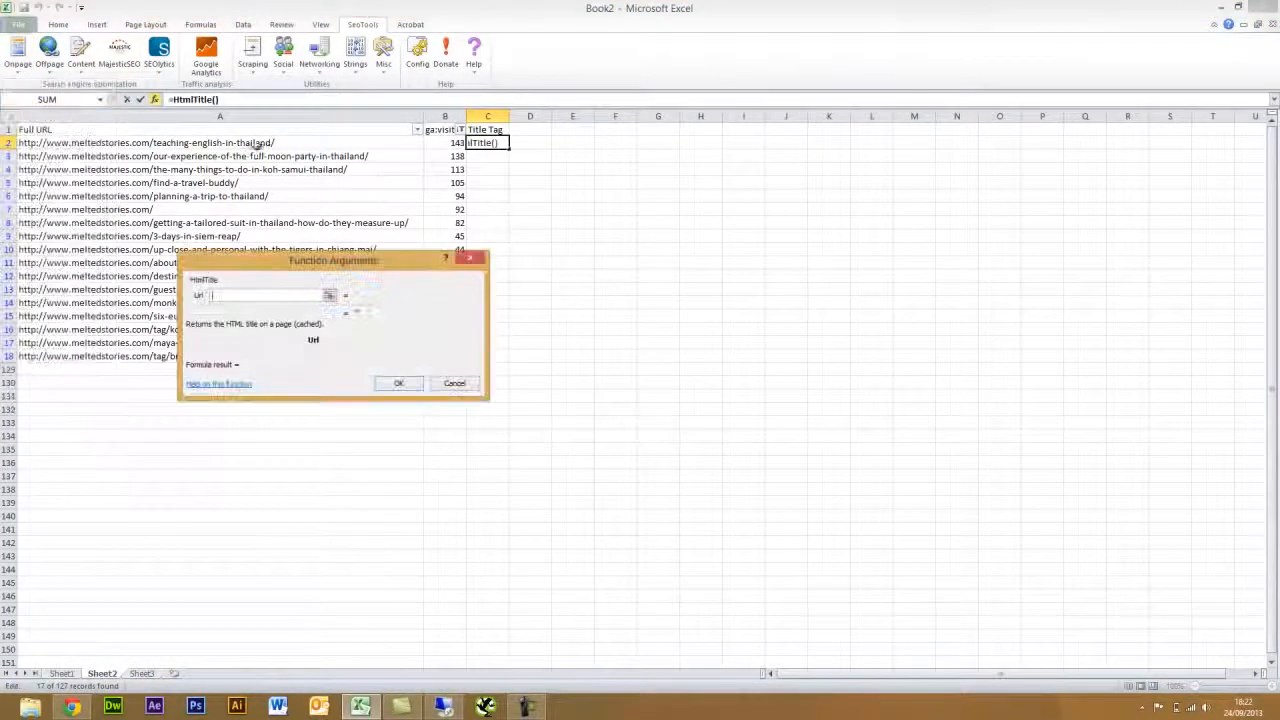
pyautogui.click(291, 143)
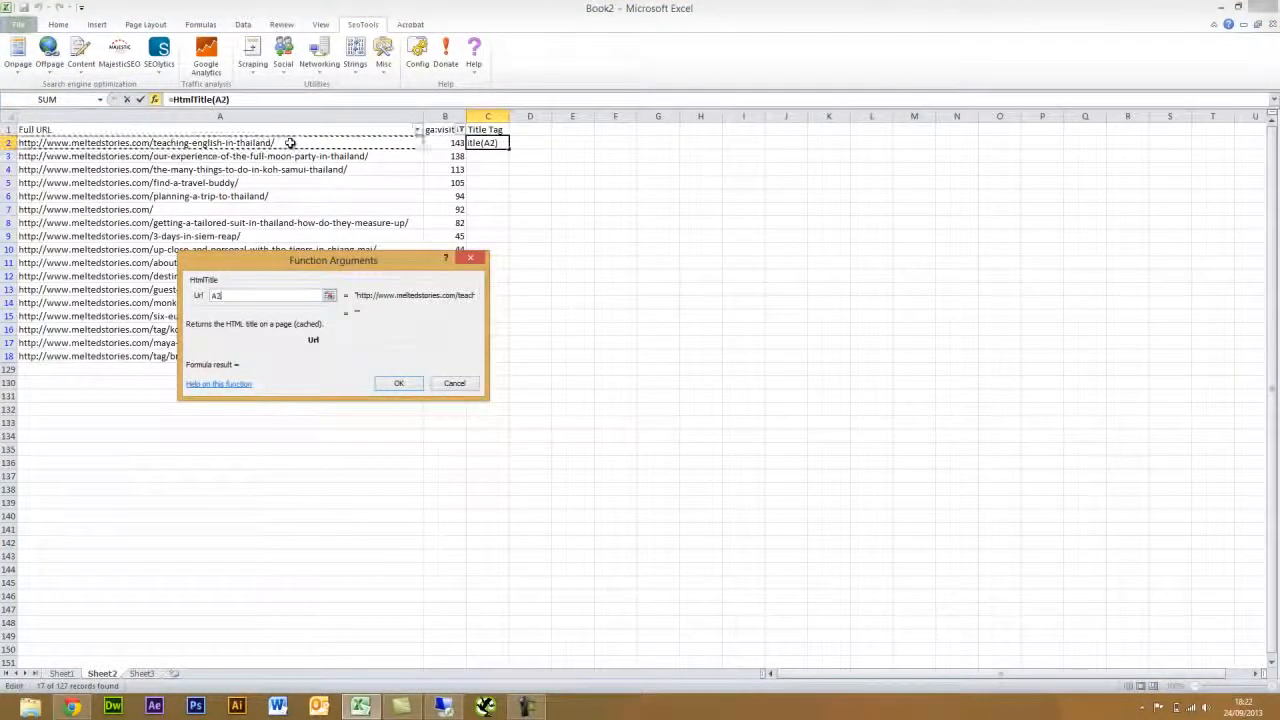
pyautogui.click(398, 383)
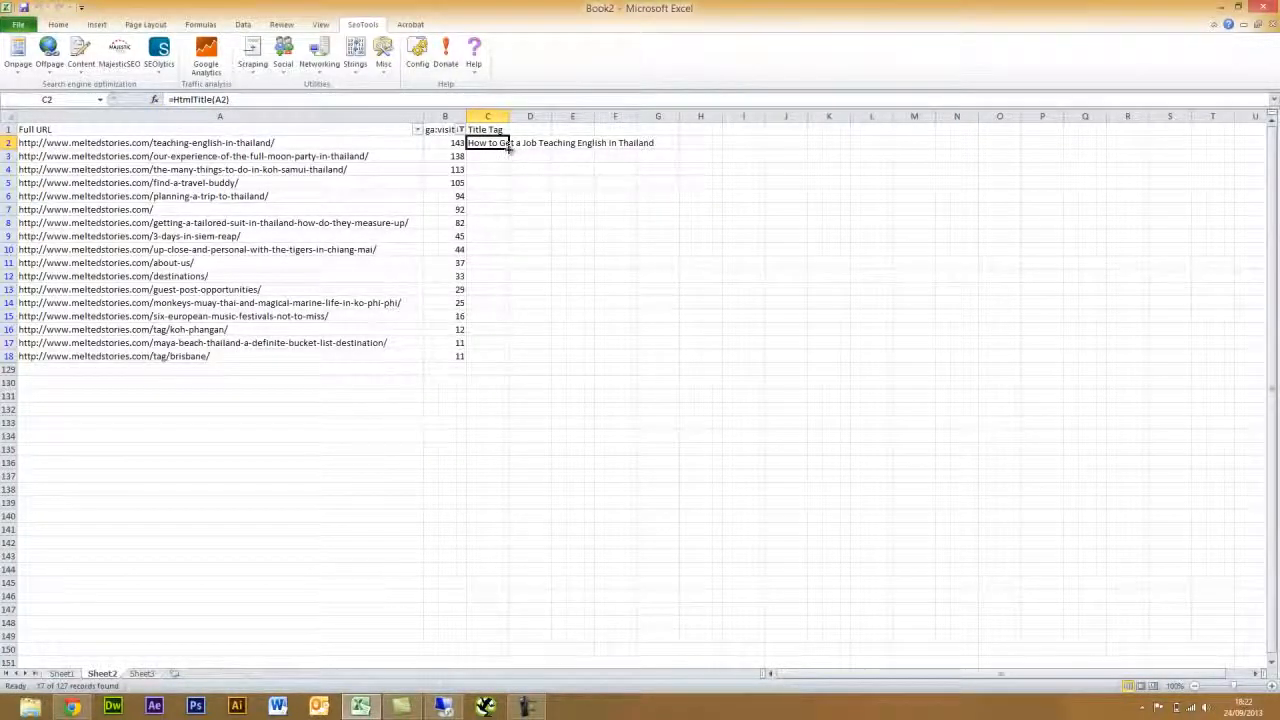
pyautogui.moveTo(508, 148); pyautogui.dragTo(500, 358)
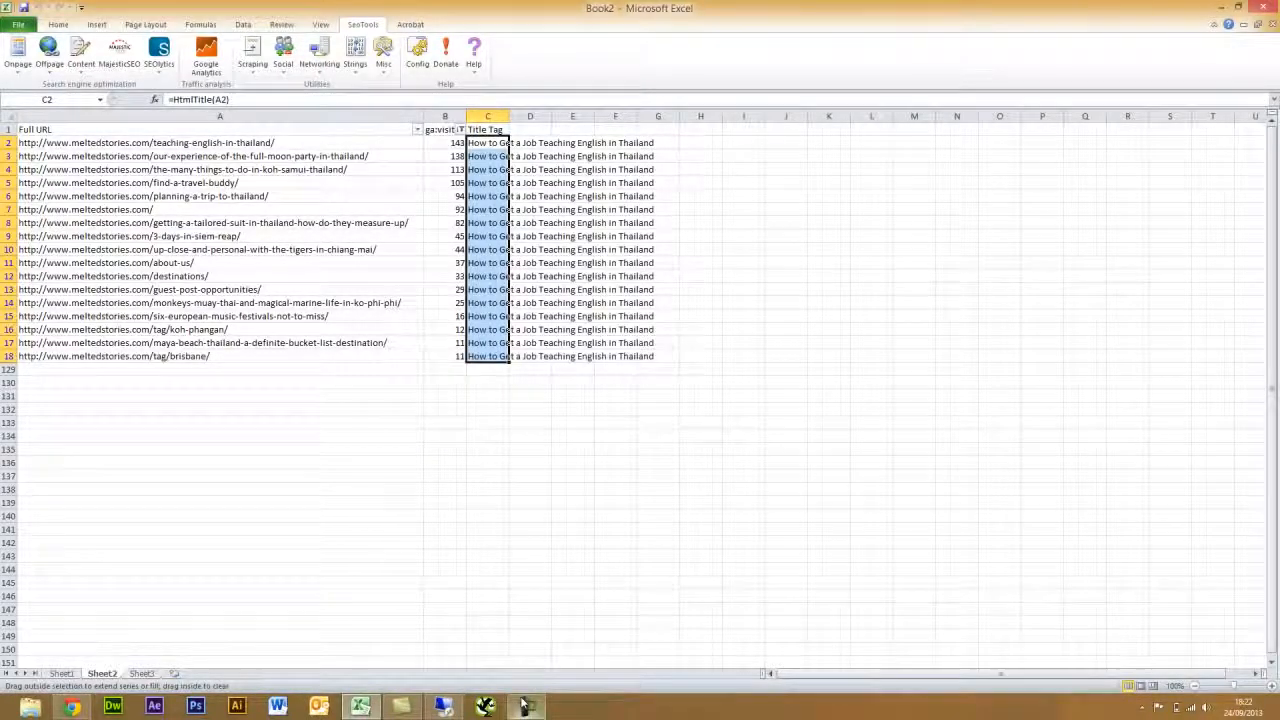
pyautogui.click(527, 706)
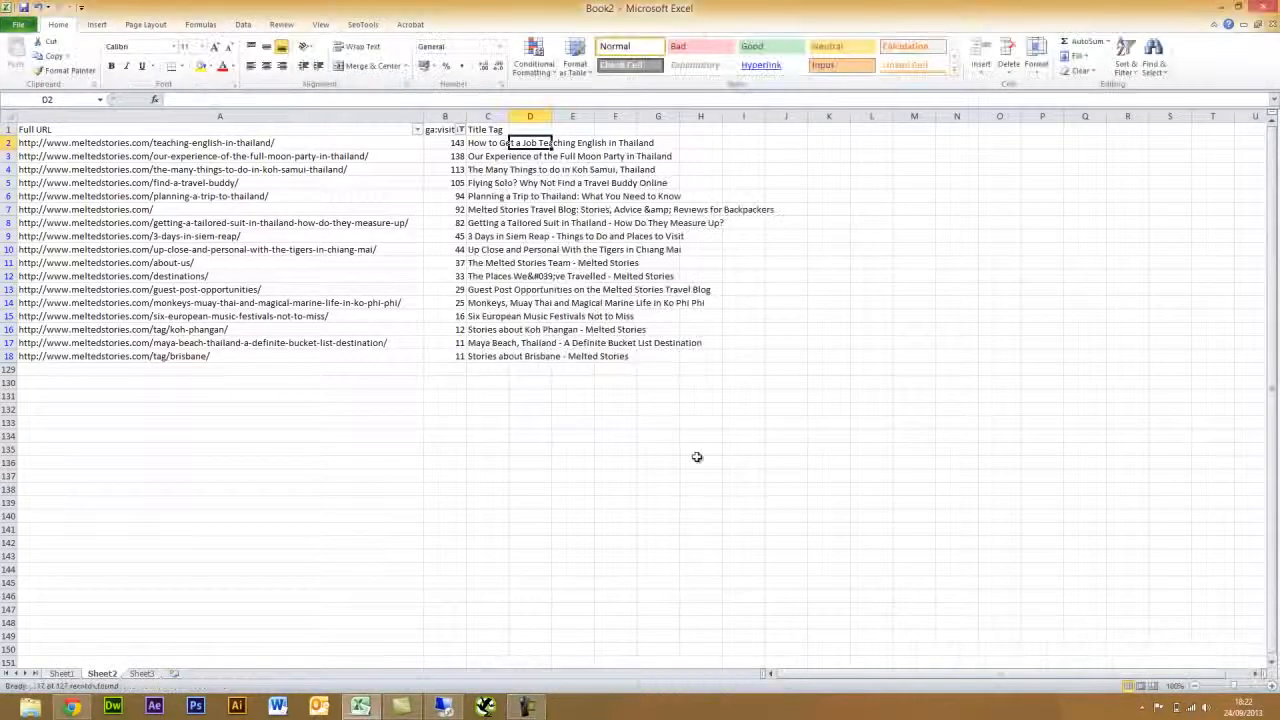
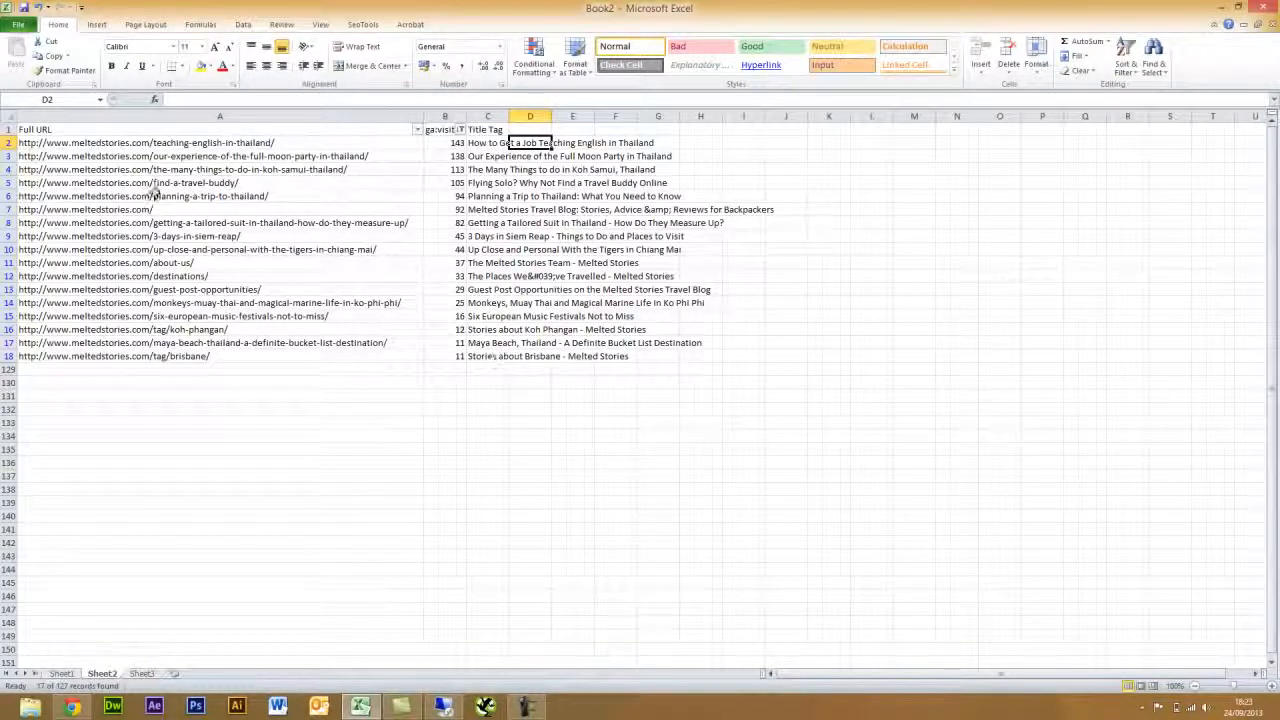
# - Add the 'Title Length' header in D1
pyautogui.click(530, 128)
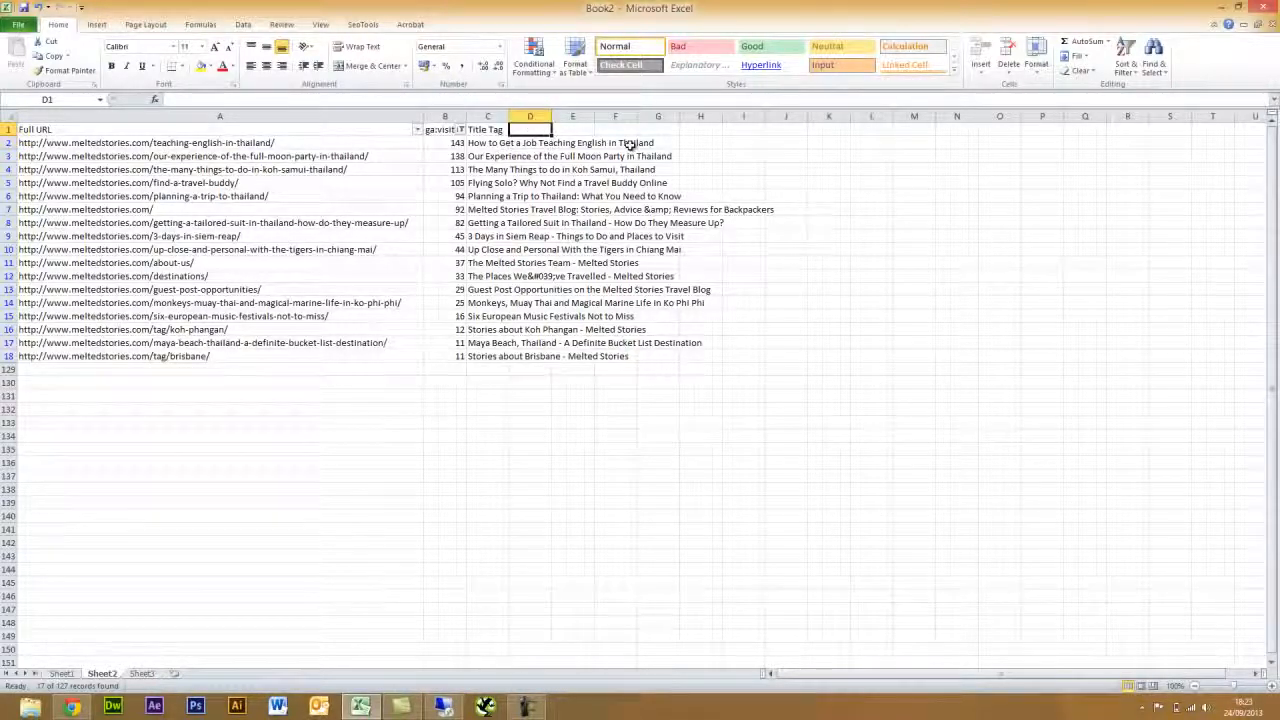
pyautogui.write('Title Length')
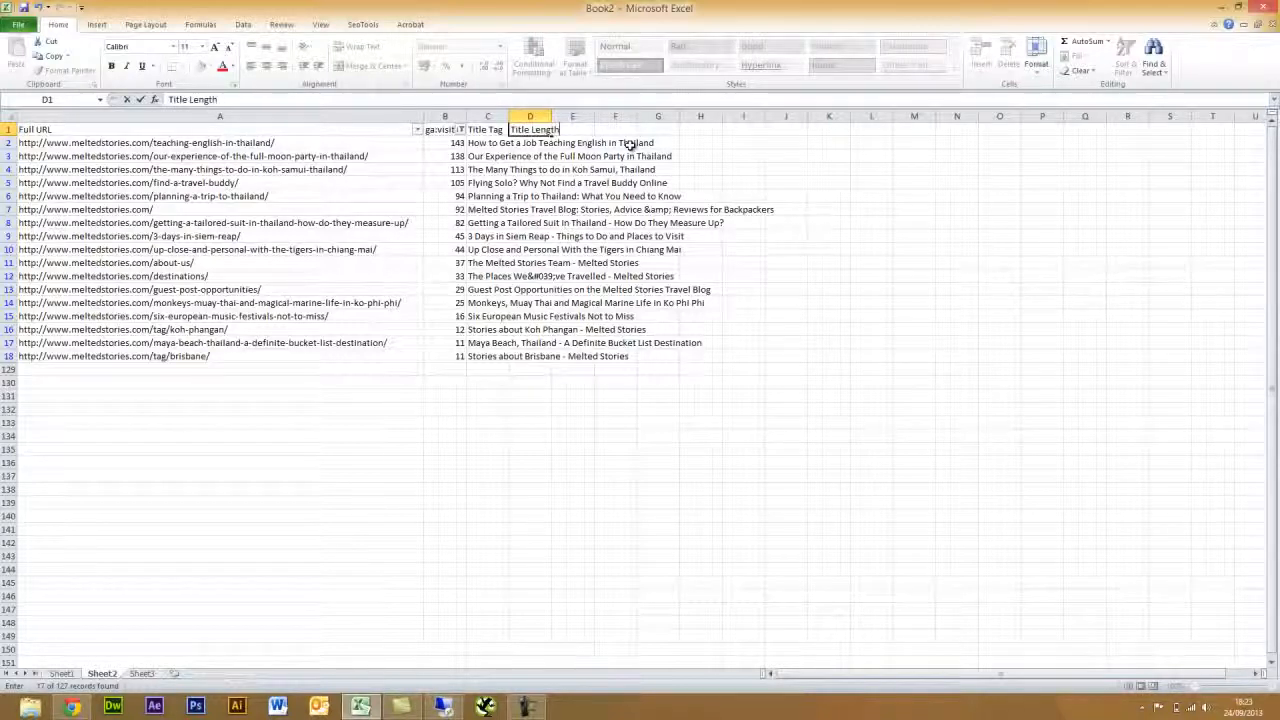
pyautogui.press('Return')
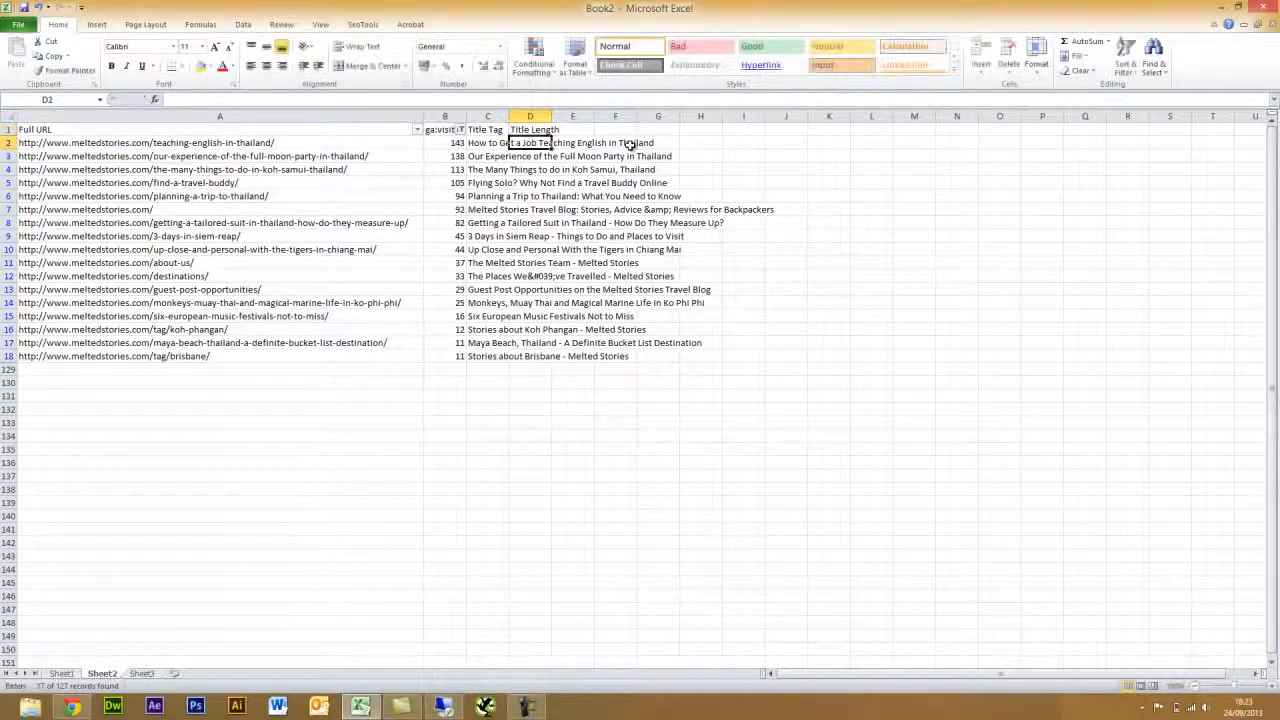
# - Enter =LEN(C2) in D2, fill it down to D18, and autofit column C
pyautogui.click(296, 102)
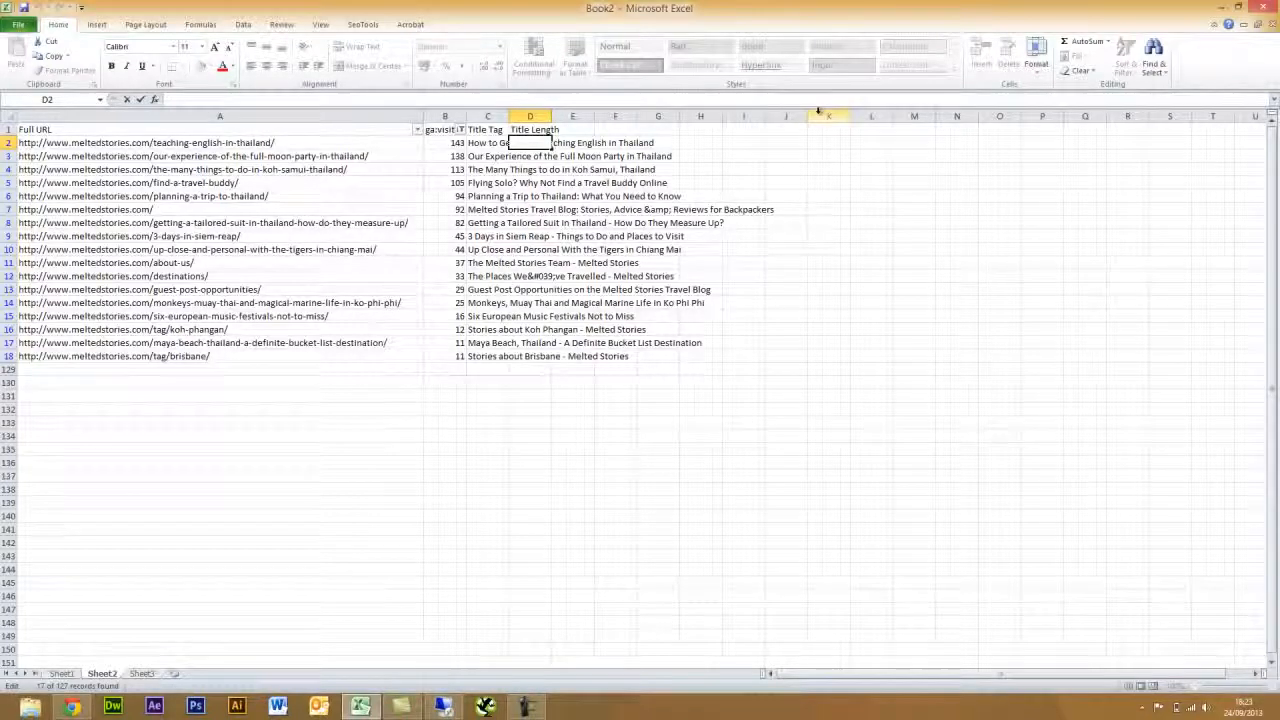
pyautogui.write('=')
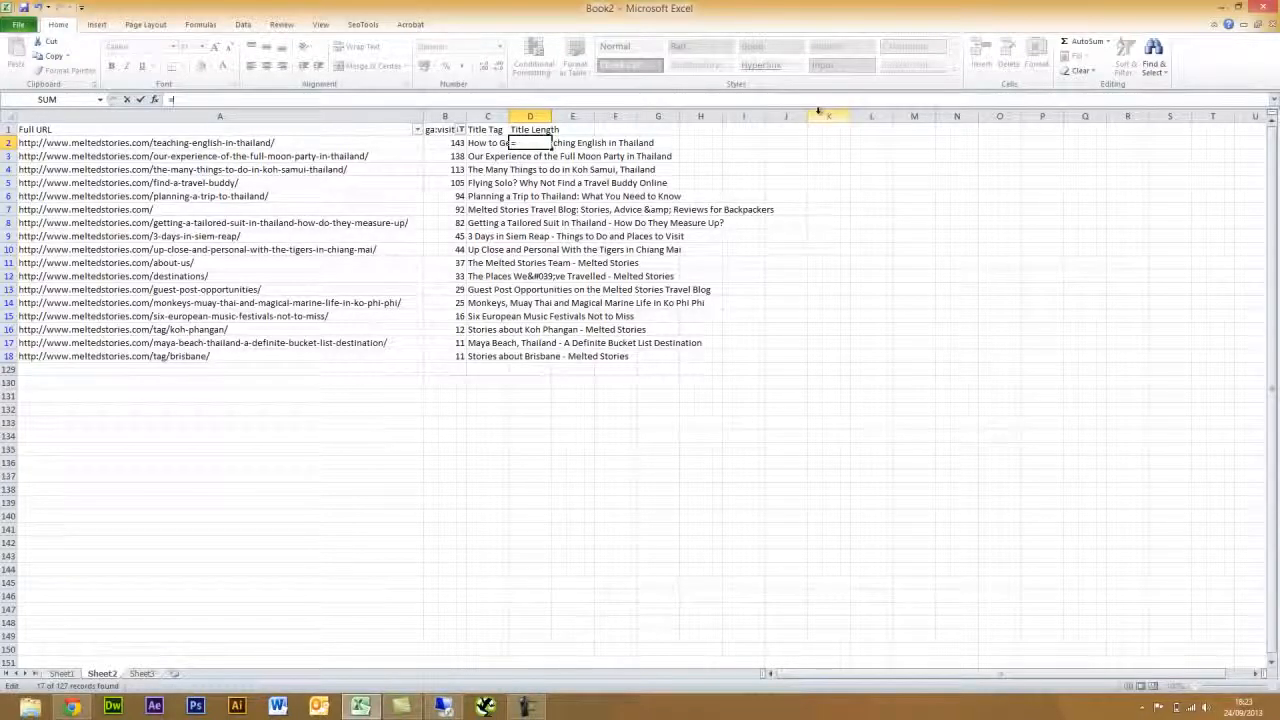
pyautogui.write('LEN(')
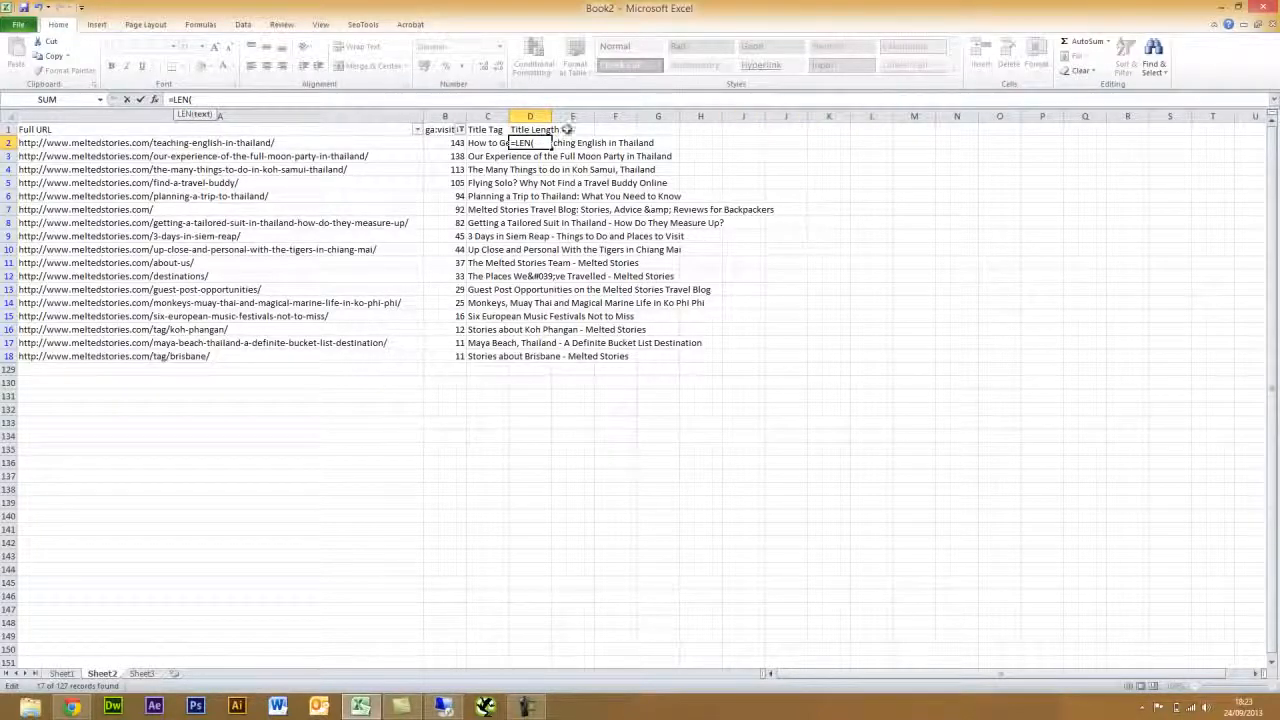
pyautogui.click(477, 142)
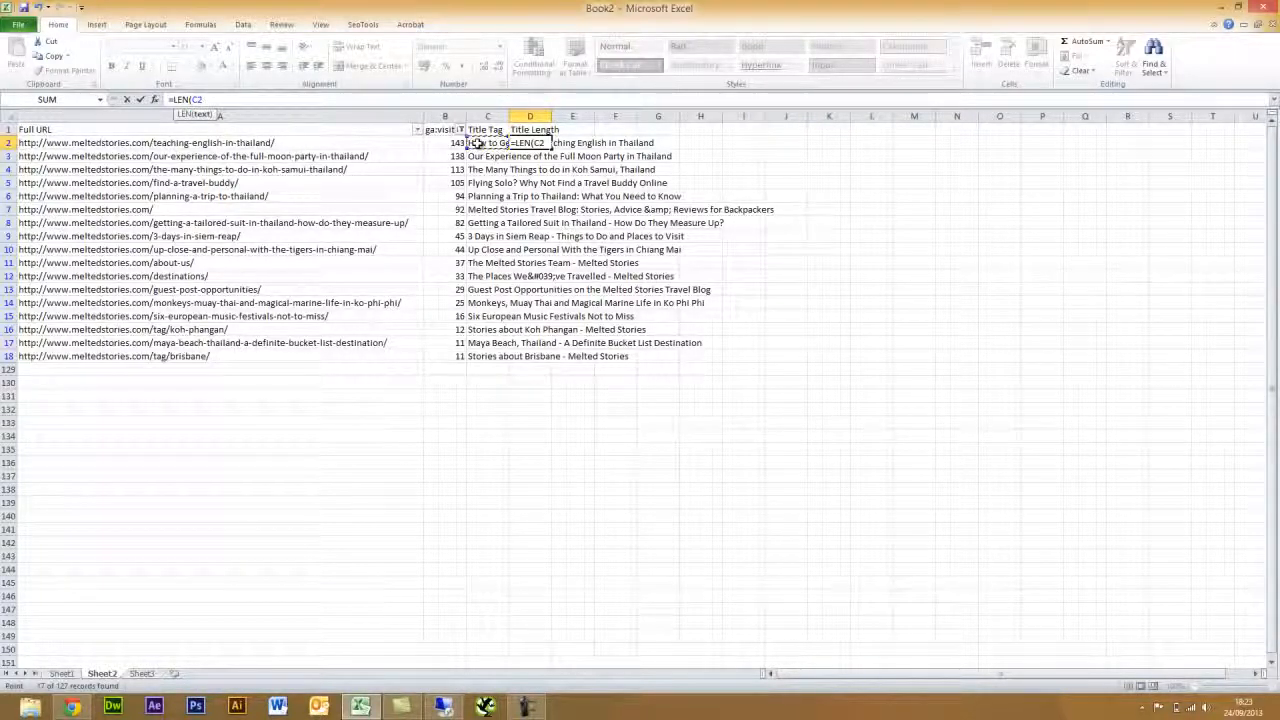
pyautogui.press('Return')
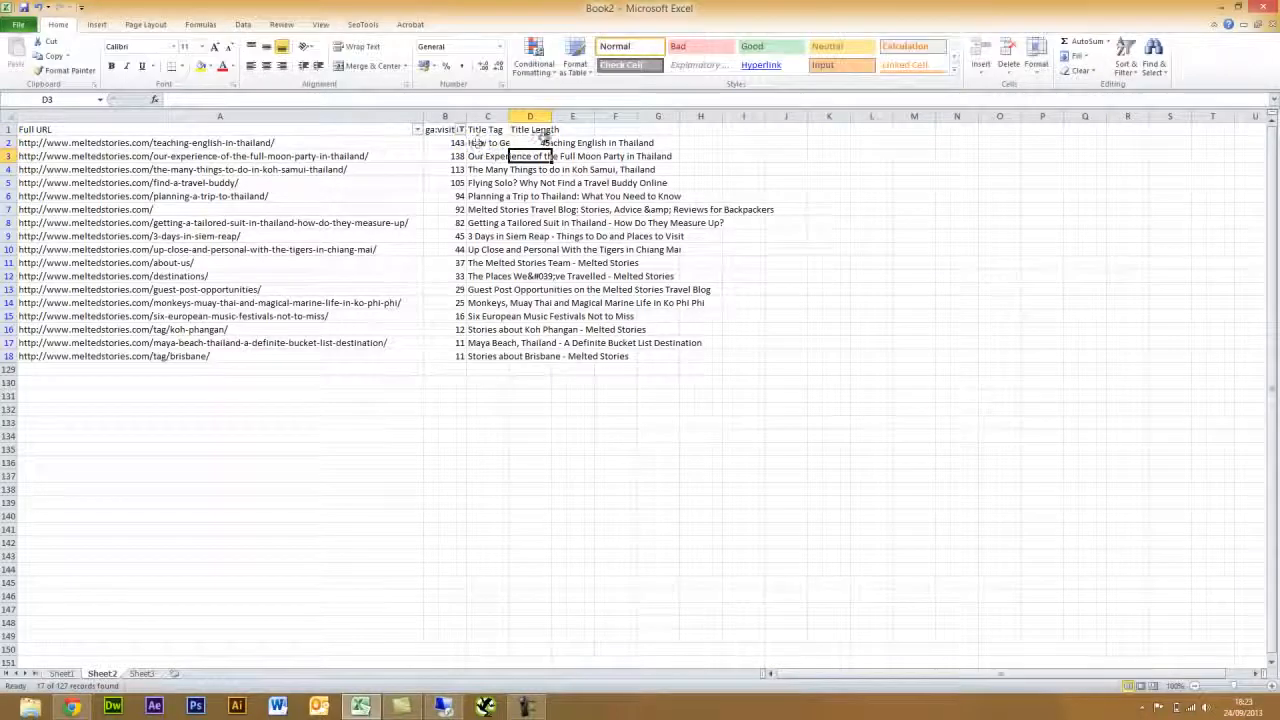
pyautogui.click(530, 142)
pyautogui.moveTo(551, 149); pyautogui.dragTo(545, 356)
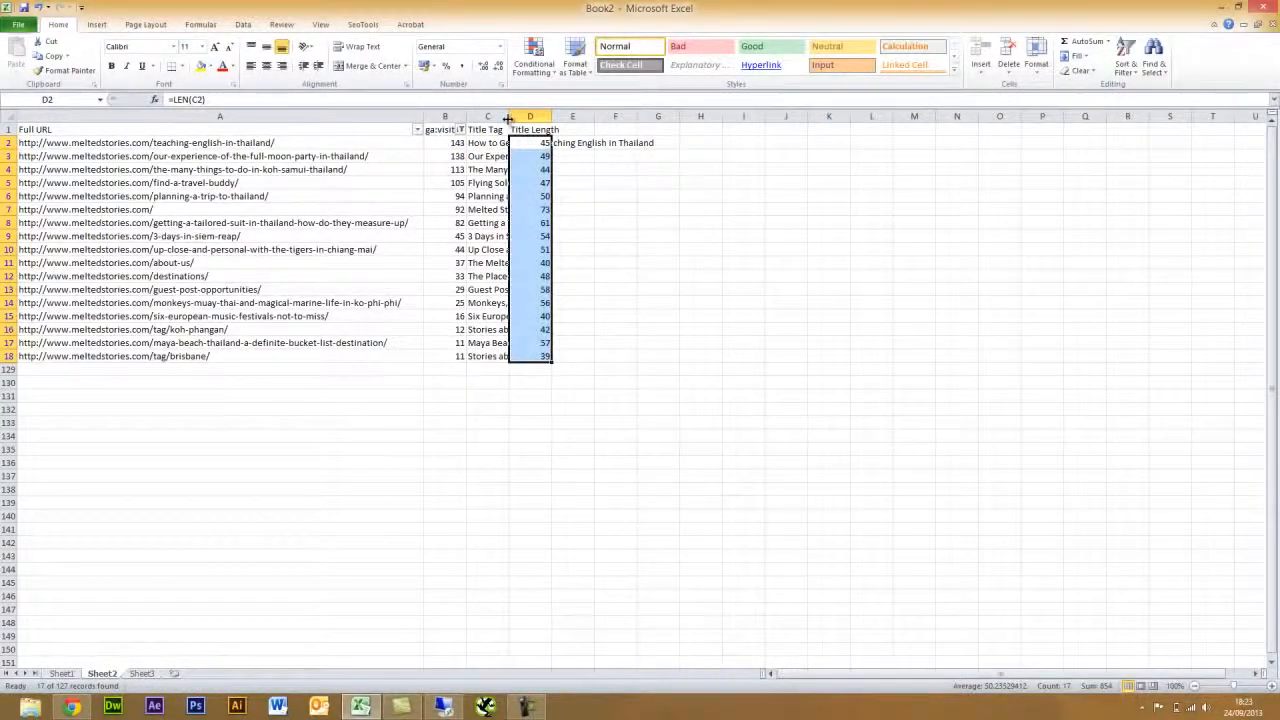
pyautogui.doubleClick(508, 118)
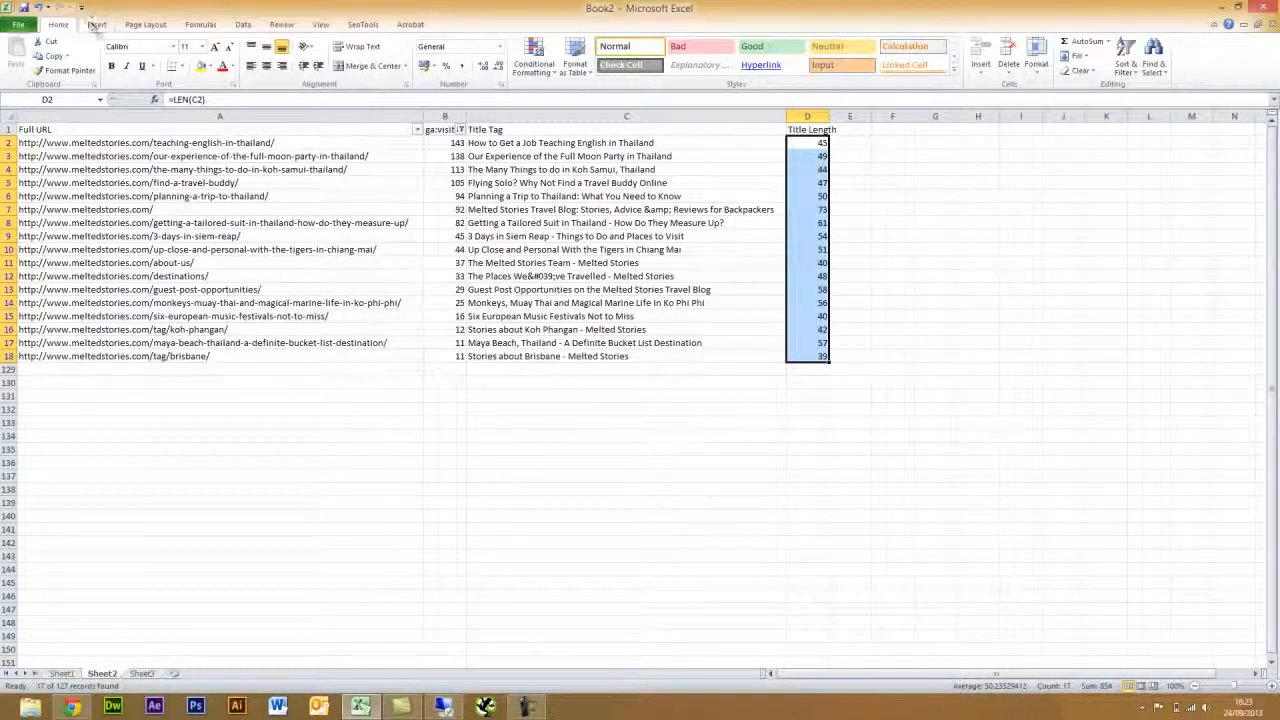
# - Apply a Greater Than 70 rule with Light Red Fill and Dark Red Text to D2:D18
pyautogui.click(533, 58)
pyautogui.moveTo(560, 133)
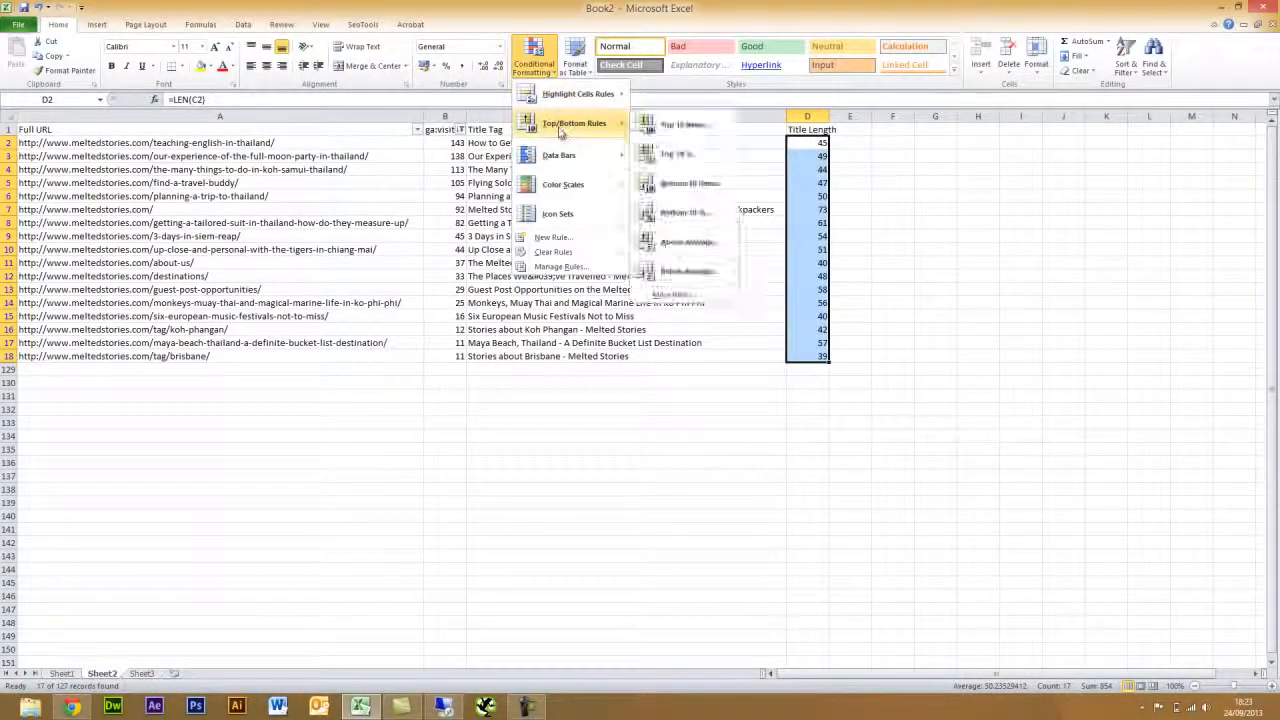
pyautogui.moveTo(575, 94)
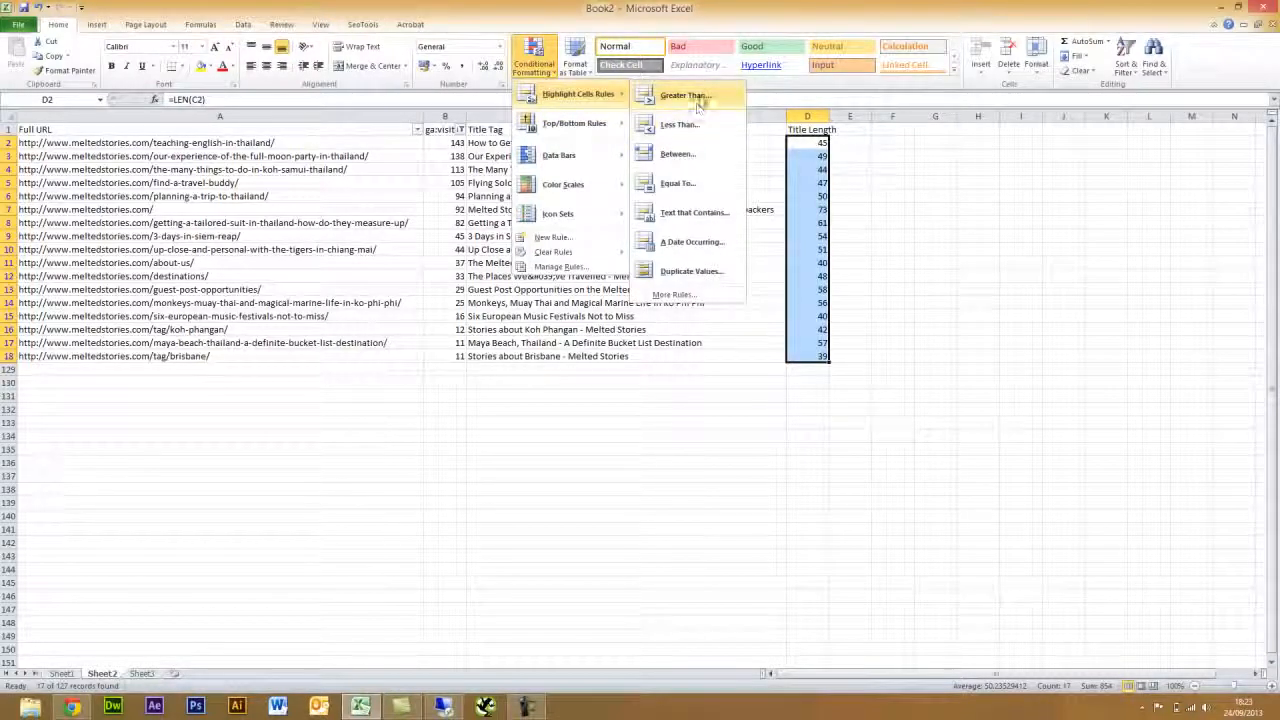
pyautogui.click(685, 95)
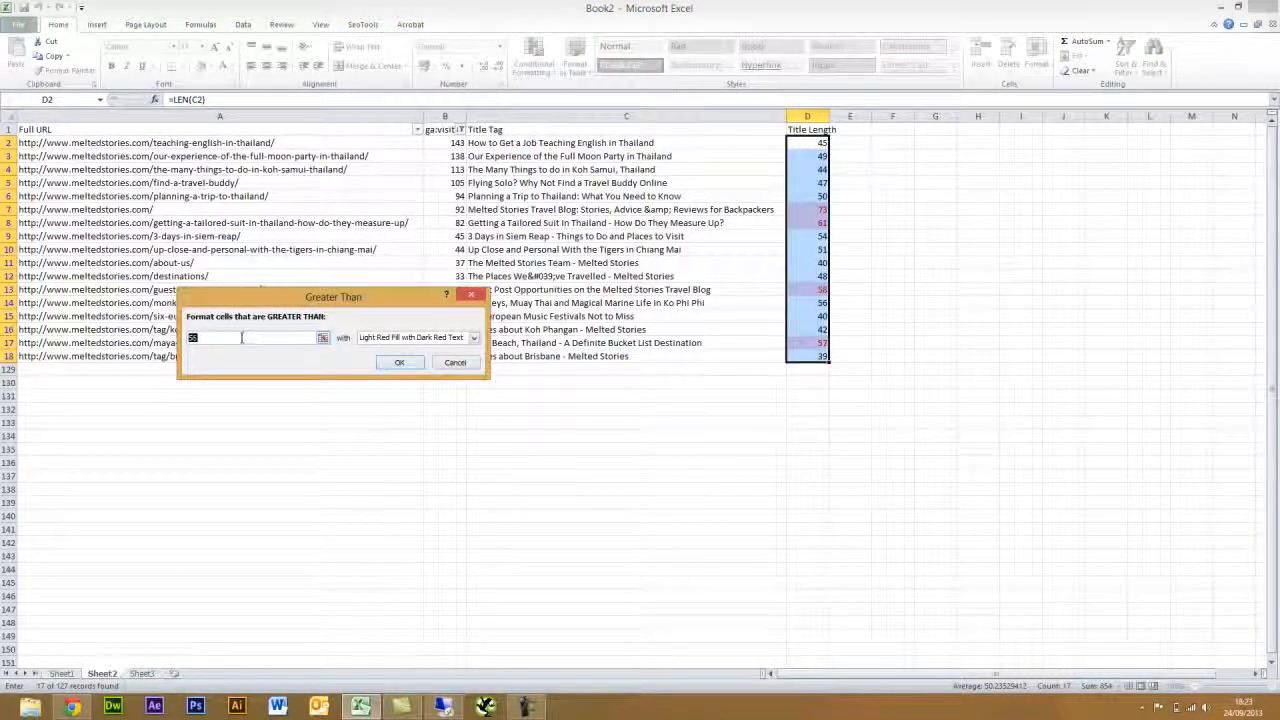
pyautogui.write('70')
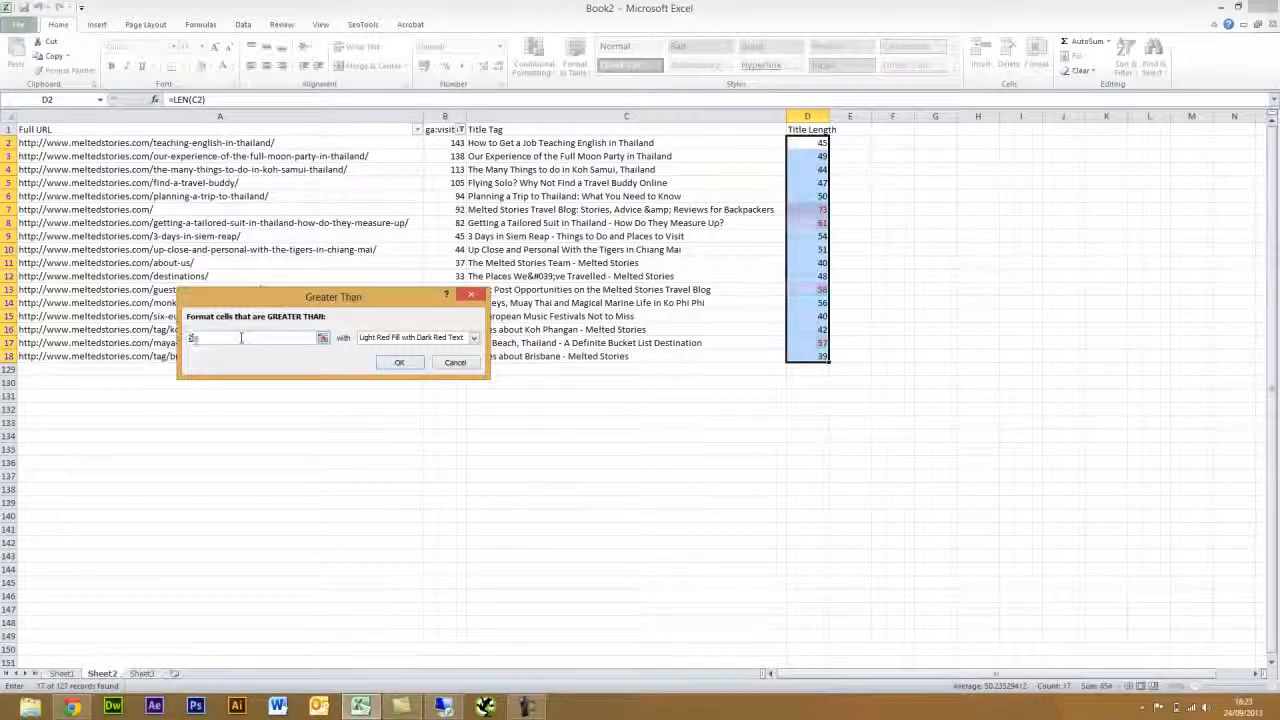
pyautogui.click(400, 363)
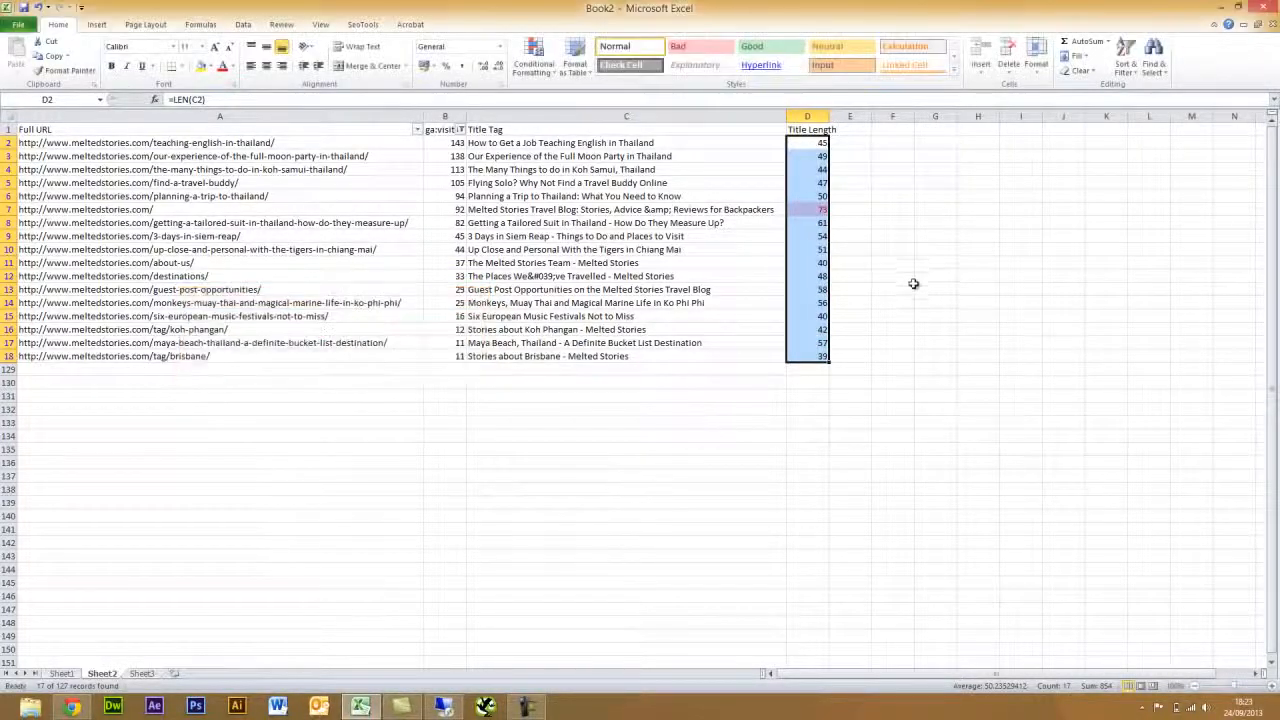
pyautogui.click(908, 277)
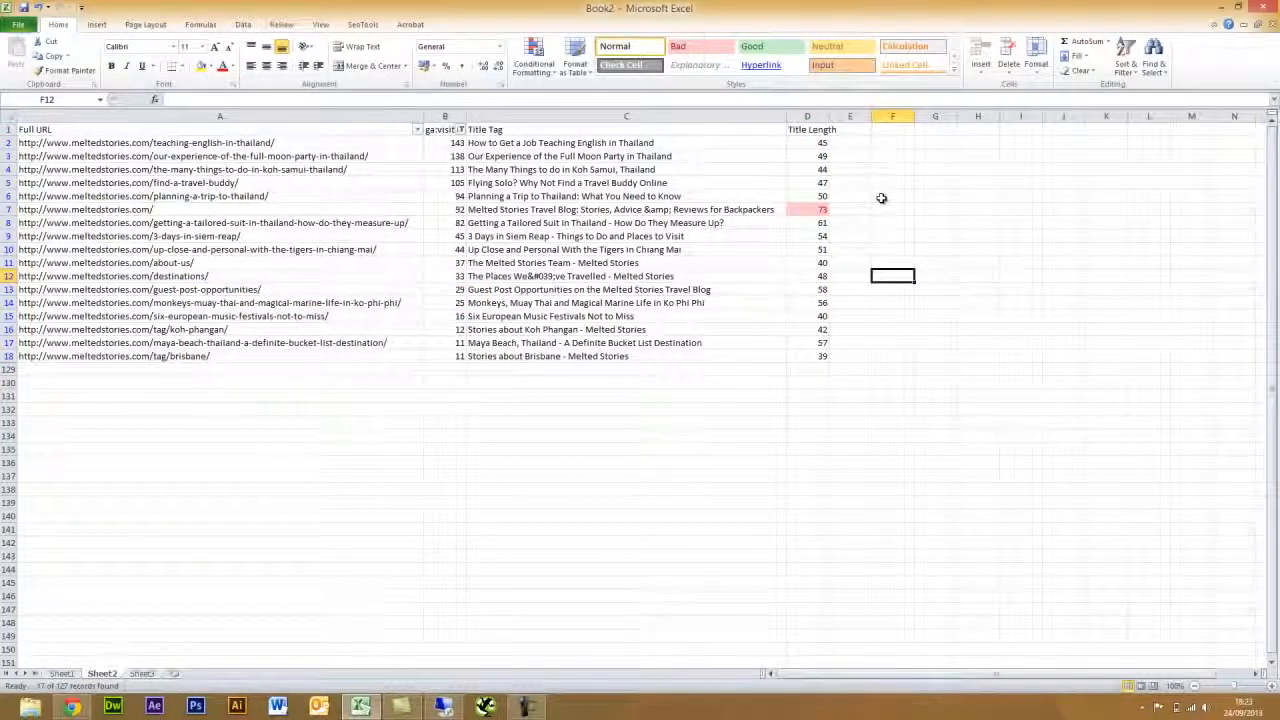
# - Remove the stray 'amp;' from the row 7 title in C7
pyautogui.click(664, 211)
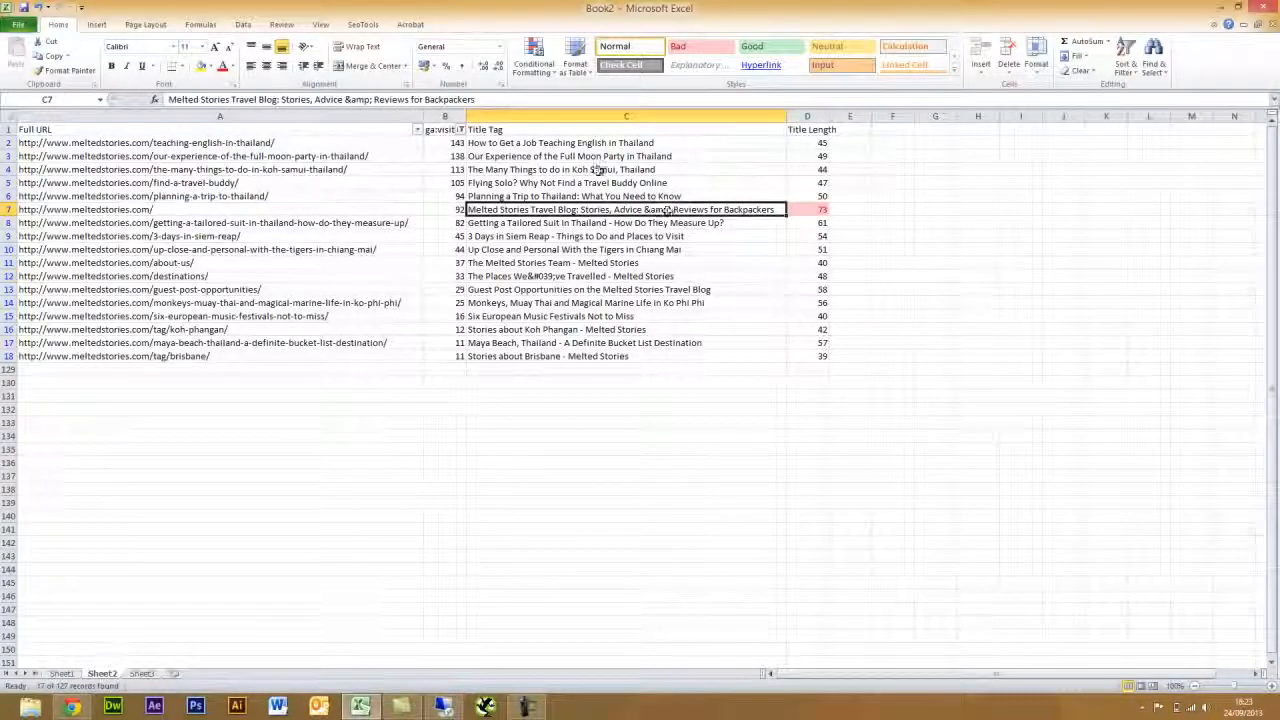
pyautogui.click(375, 101)
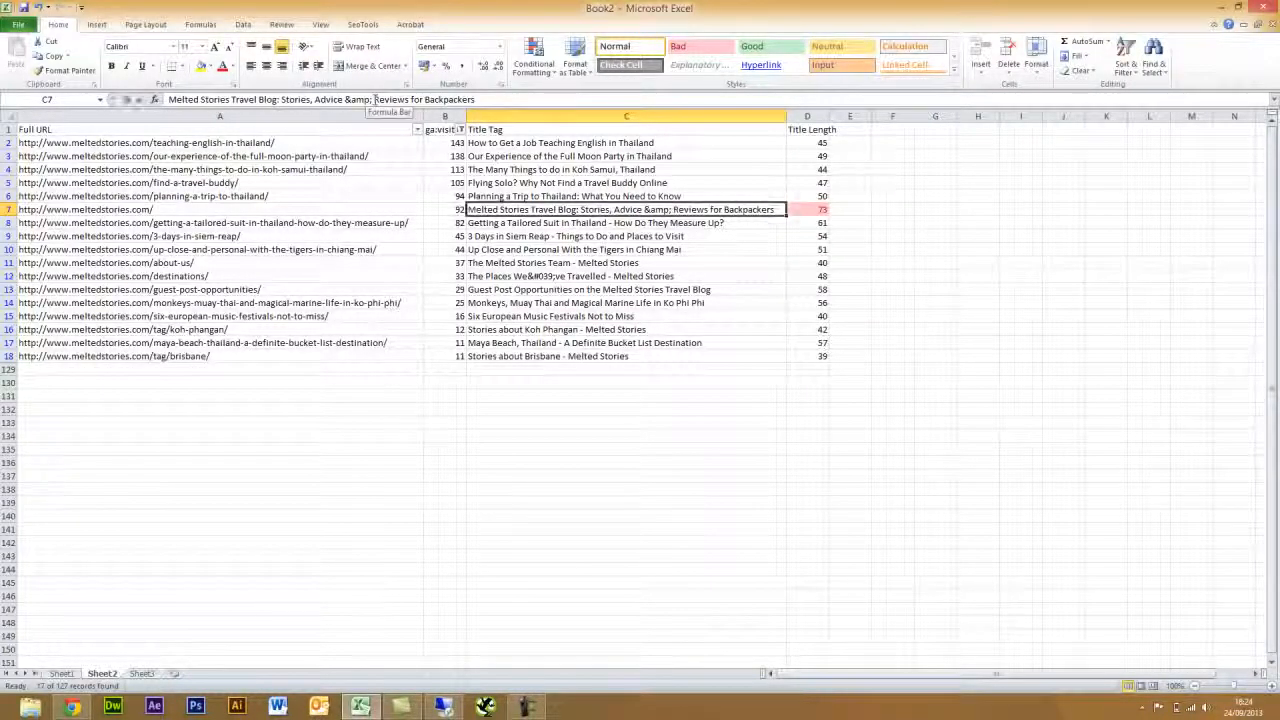
pyautogui.moveTo(375, 101); pyautogui.dragTo(364, 100)
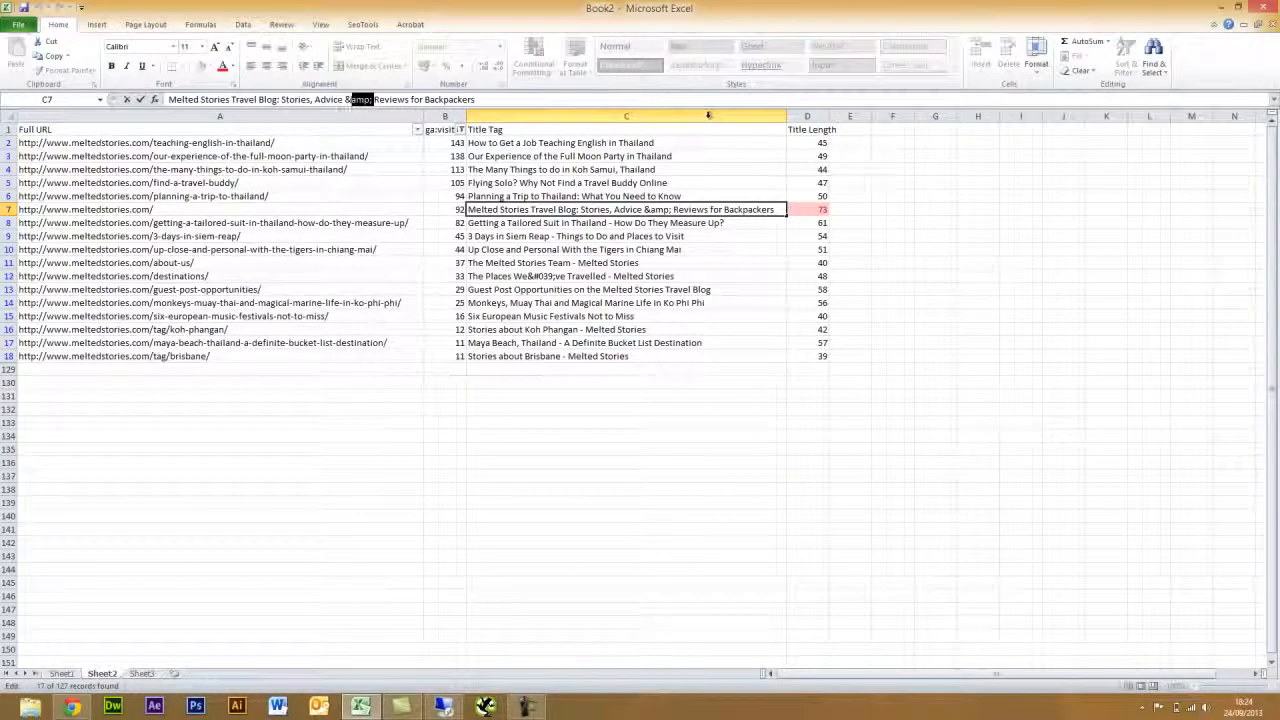
pyautogui.press('BackSpace')
pyautogui.press('Return')
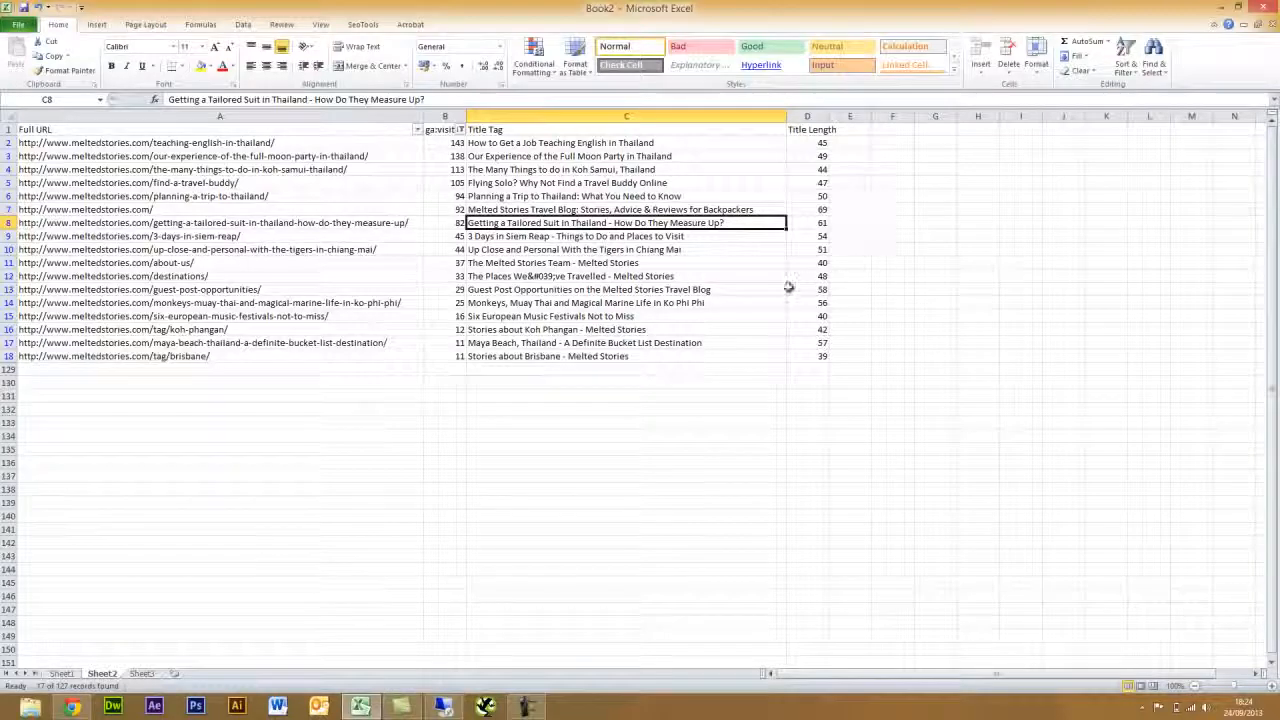
# - Replace '&#039;' in C12 with an apostrophe and narrow the Title Tag column to width 62
pyautogui.doubleClick(540, 278)
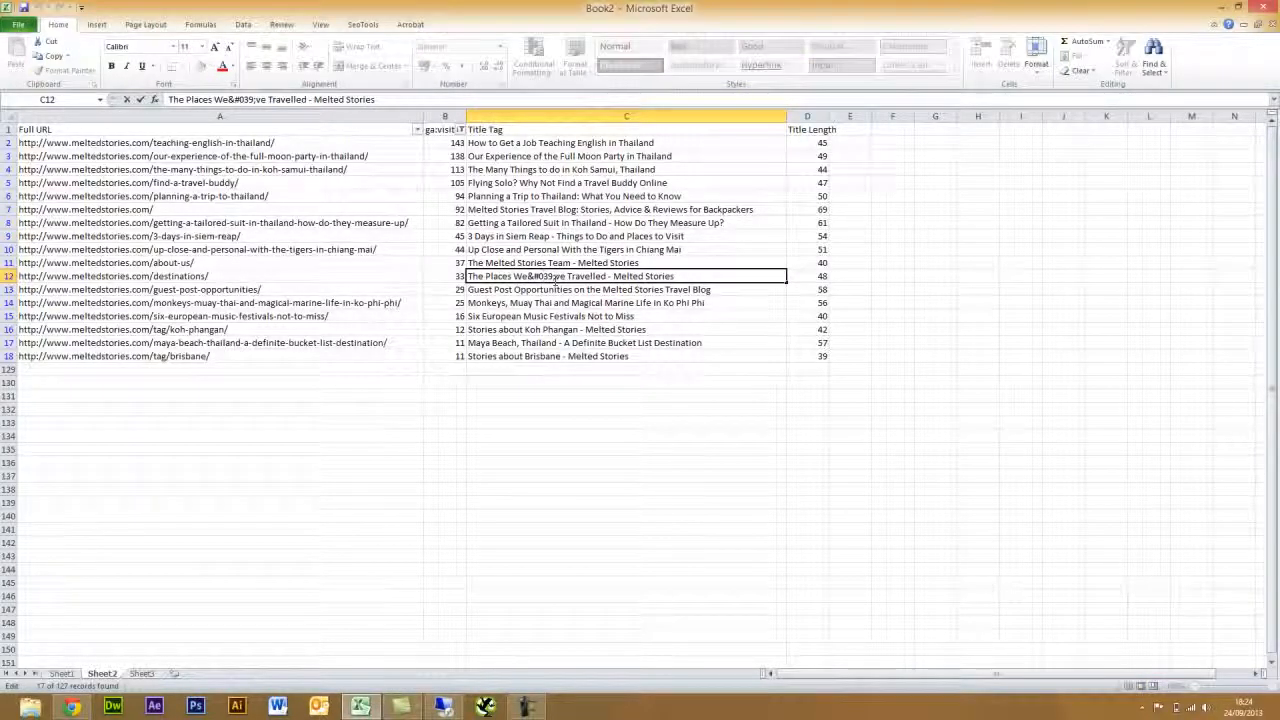
pyautogui.moveTo(556, 276); pyautogui.dragTo(522, 277)
pyautogui.write("'")
pyautogui.press('Return')
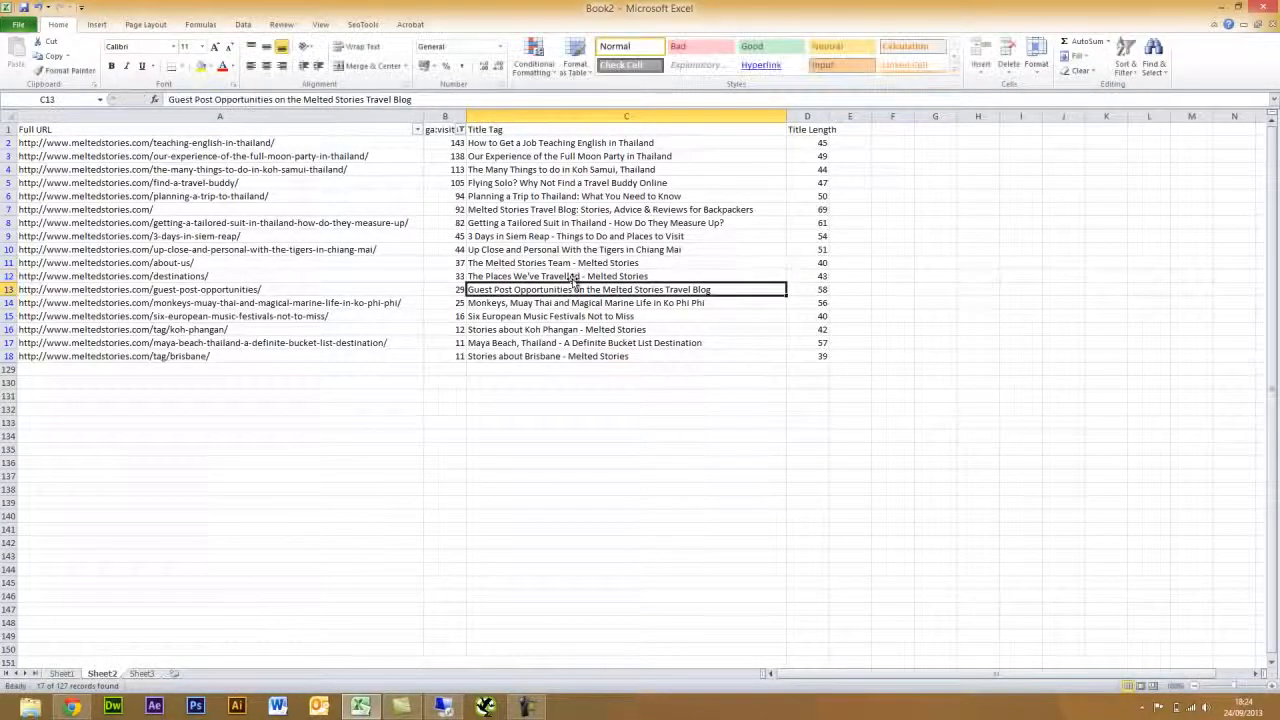
pyautogui.click(892, 157)
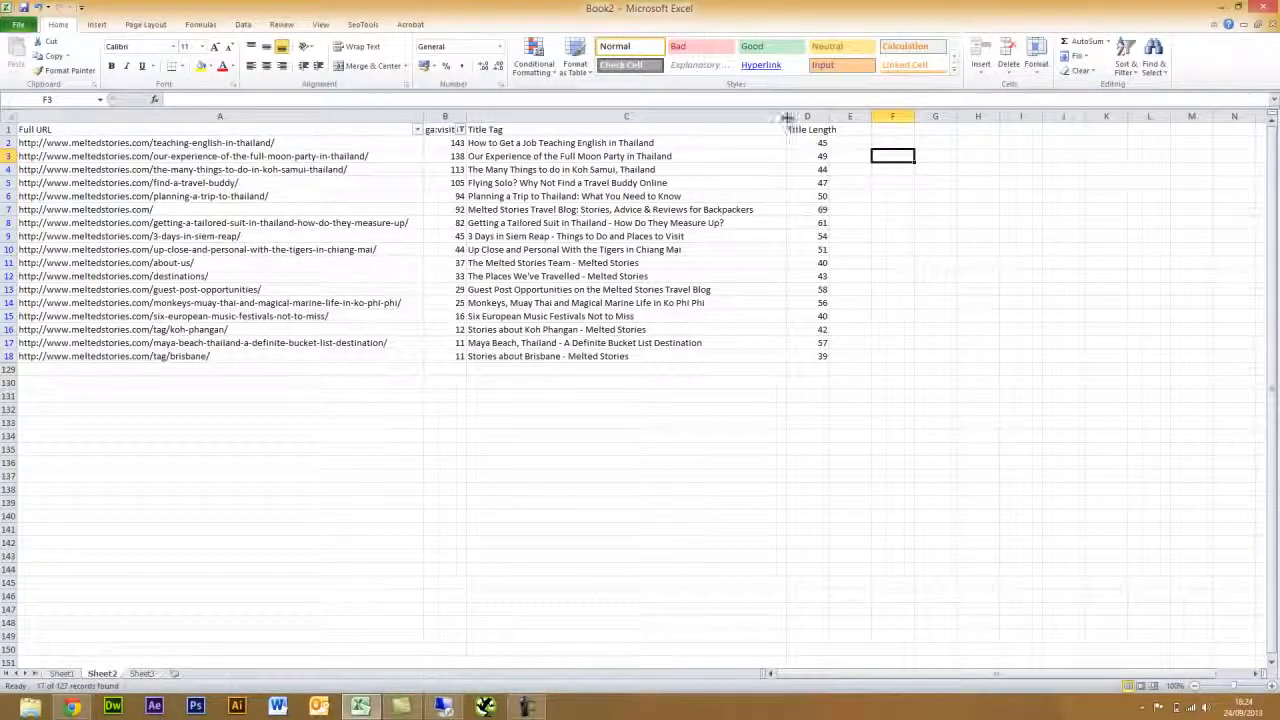
pyautogui.moveTo(786, 116); pyautogui.dragTo(758, 116)
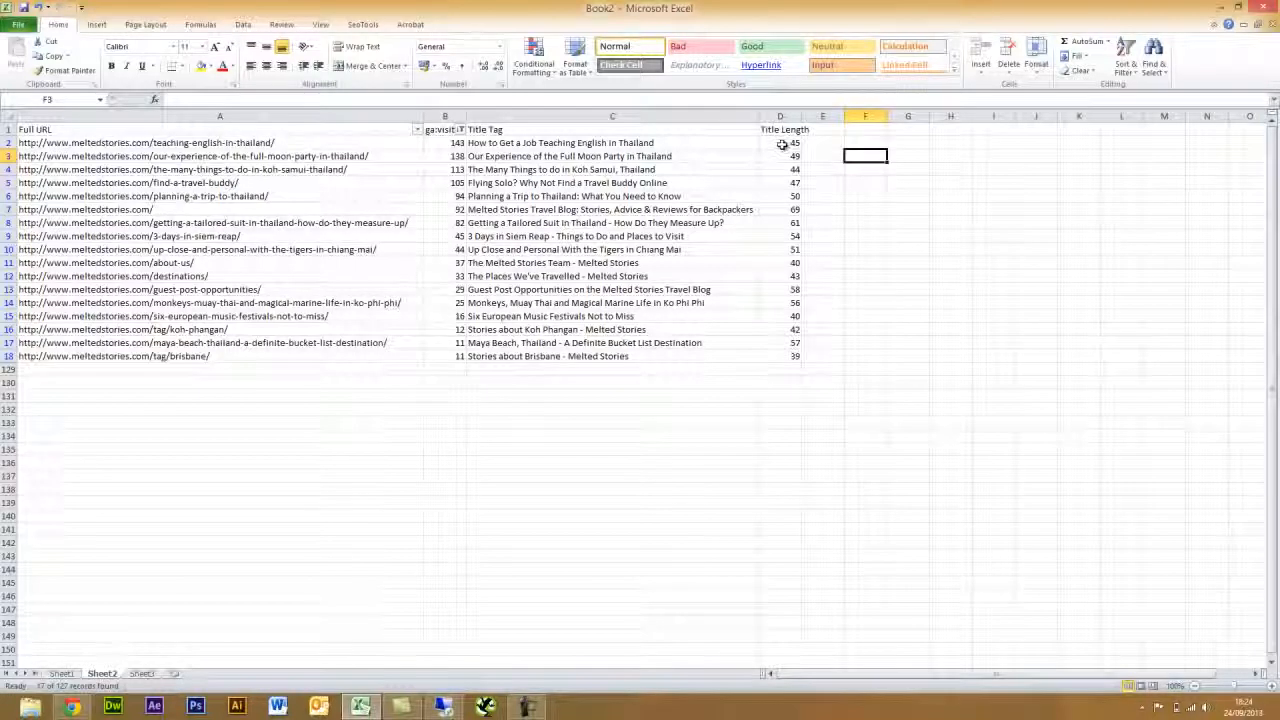
# - Apply a Less Than 50 rule with Green Fill and Dark Green Text to D2:D18
pyautogui.moveTo(783, 144); pyautogui.dragTo(791, 357)
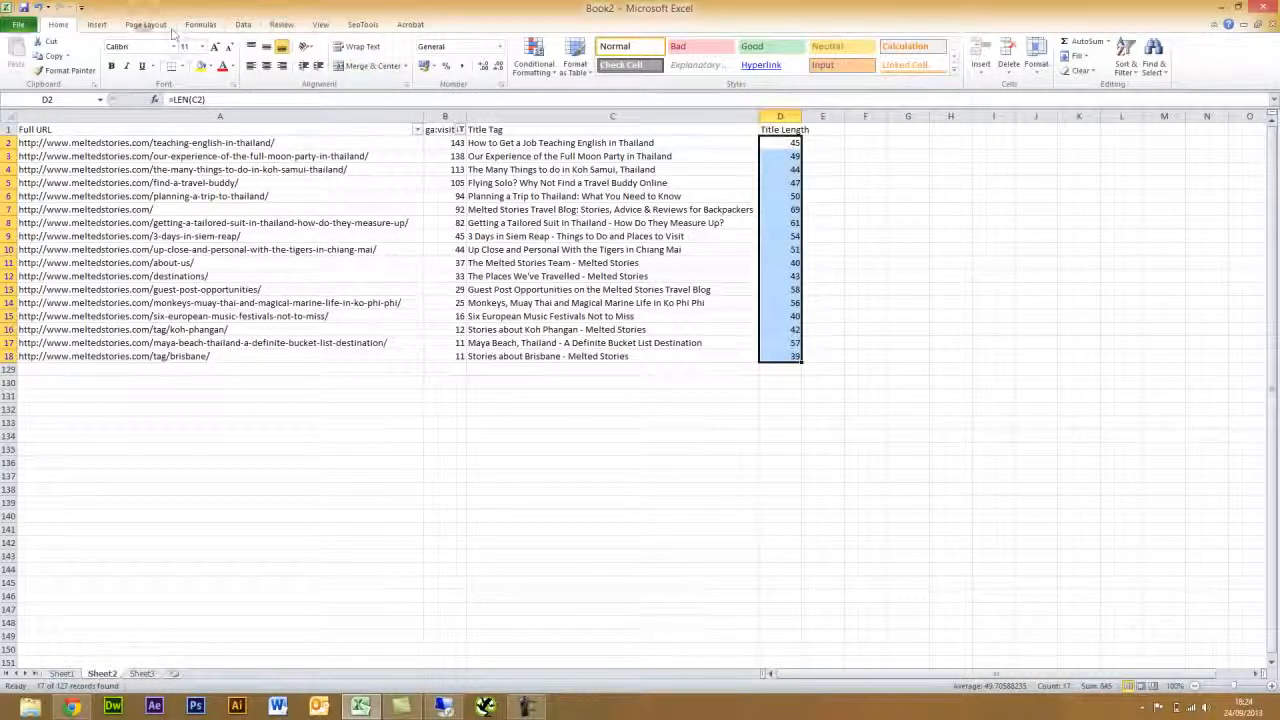
pyautogui.click(530, 62)
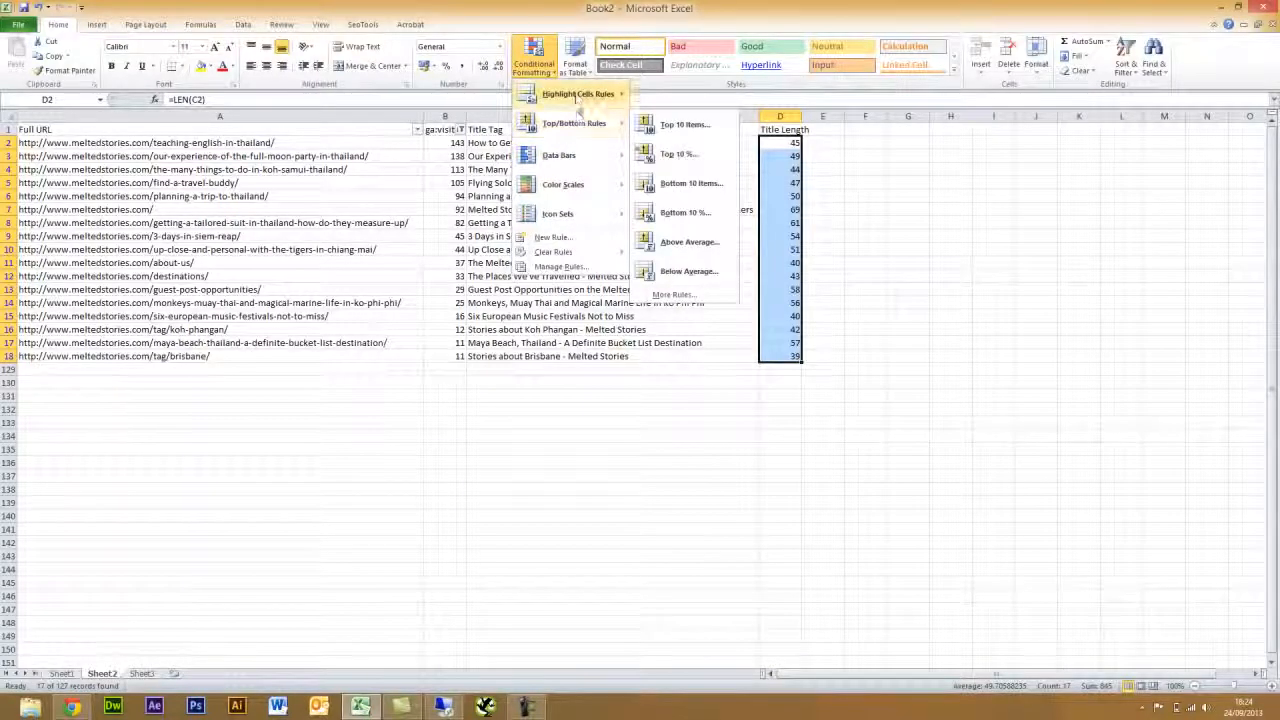
pyautogui.moveTo(584, 96)
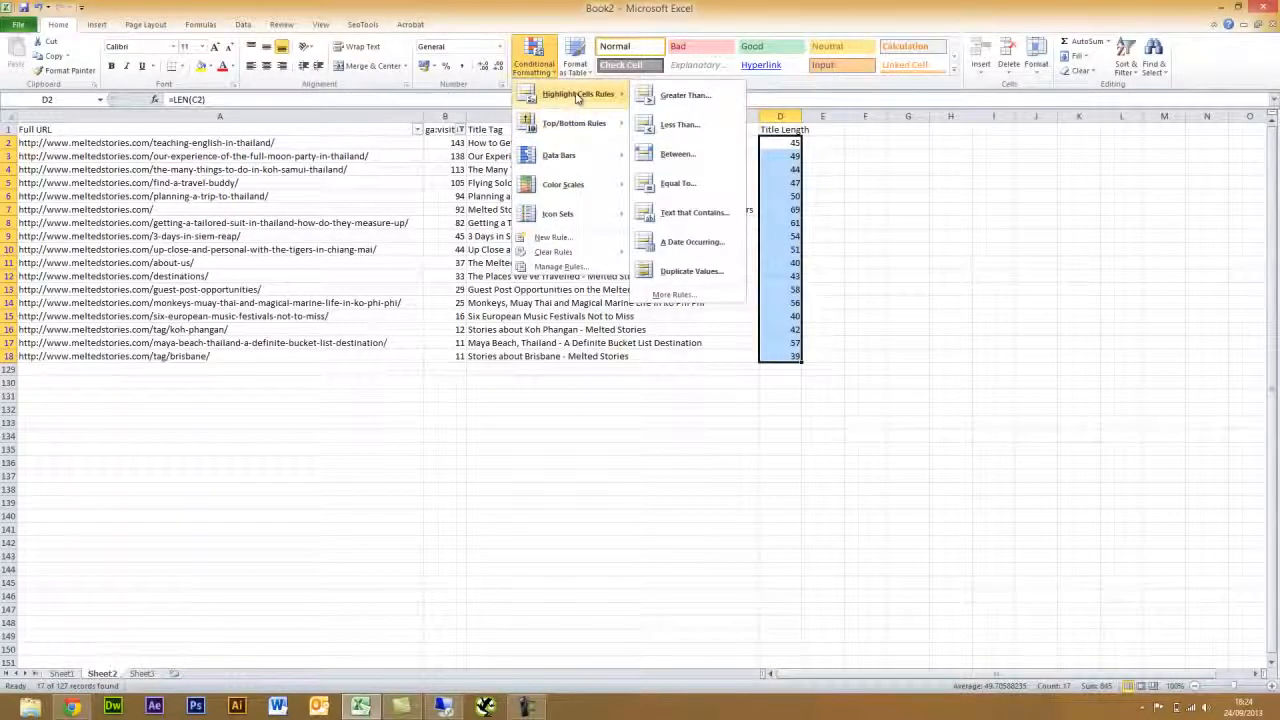
pyautogui.click(682, 125)
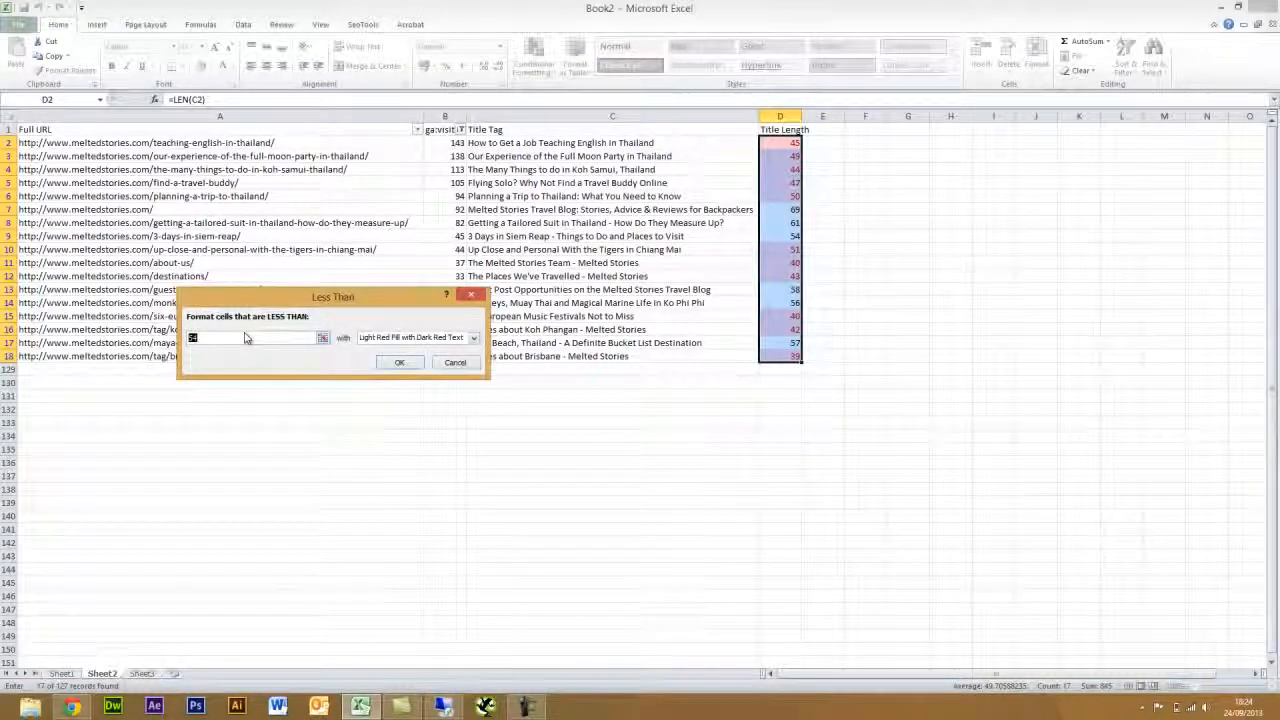
pyautogui.write('50')
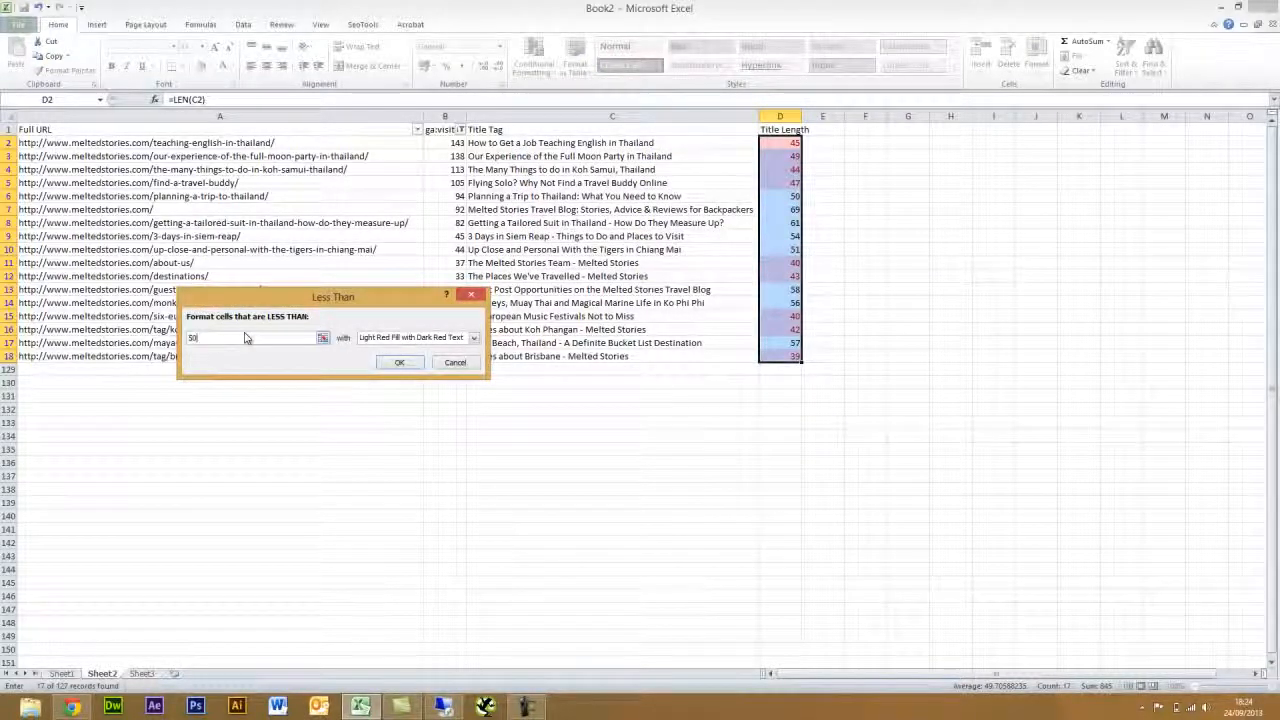
pyautogui.click(410, 338)
pyautogui.click(394, 368)
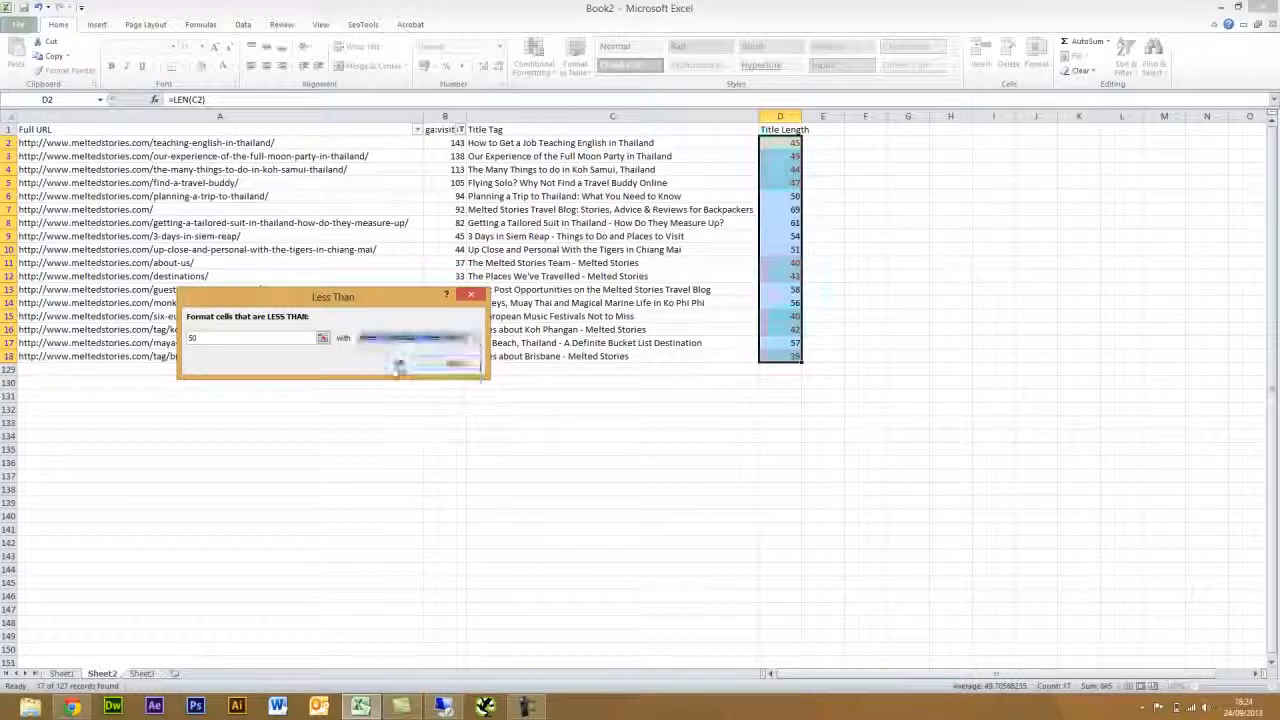
pyautogui.click(400, 361)
pyautogui.click(952, 329)
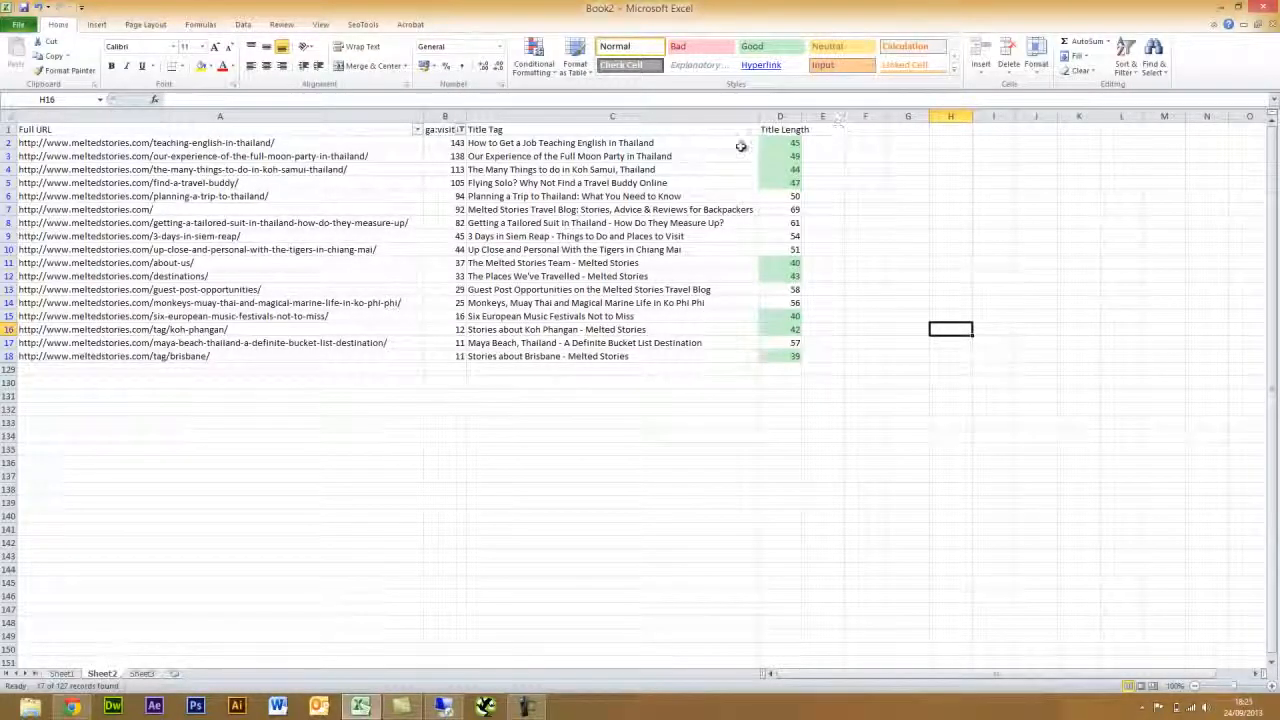
# - Add the 'Meta Description' header in E1
pyautogui.click(828, 131)
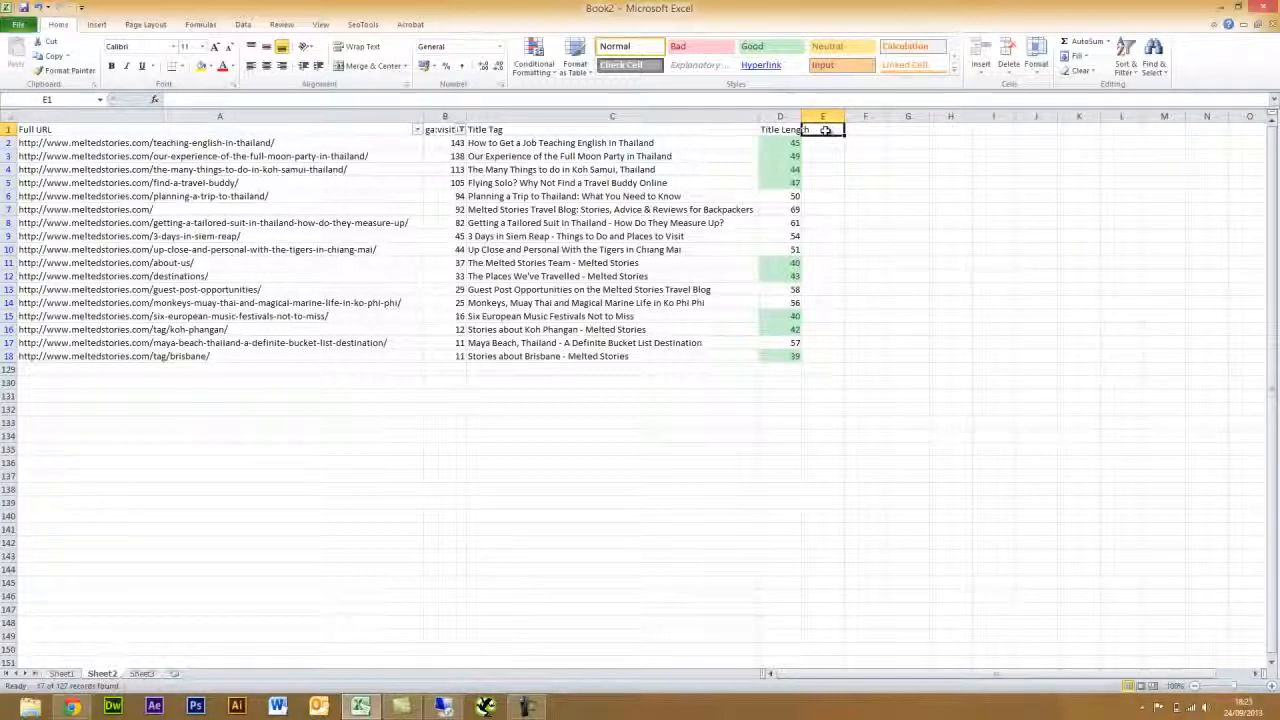
pyautogui.write('Meta')
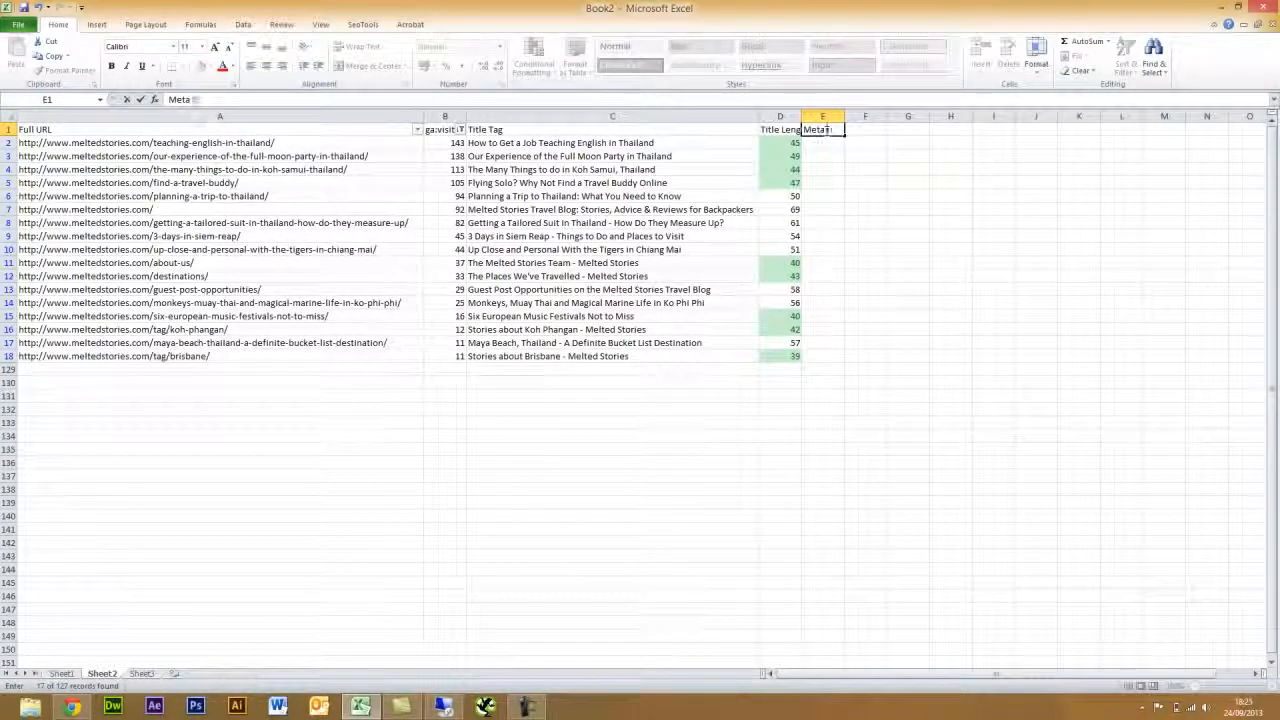
pyautogui.write(' Description')
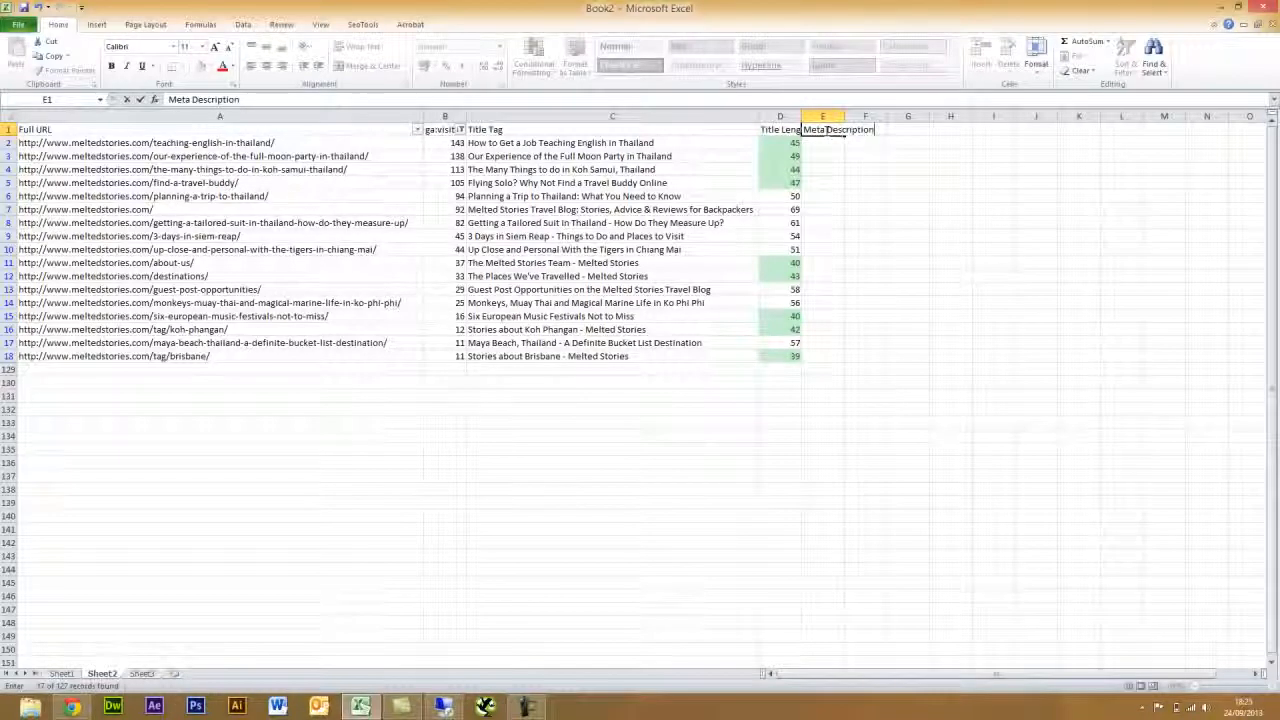
pyautogui.press('Return')
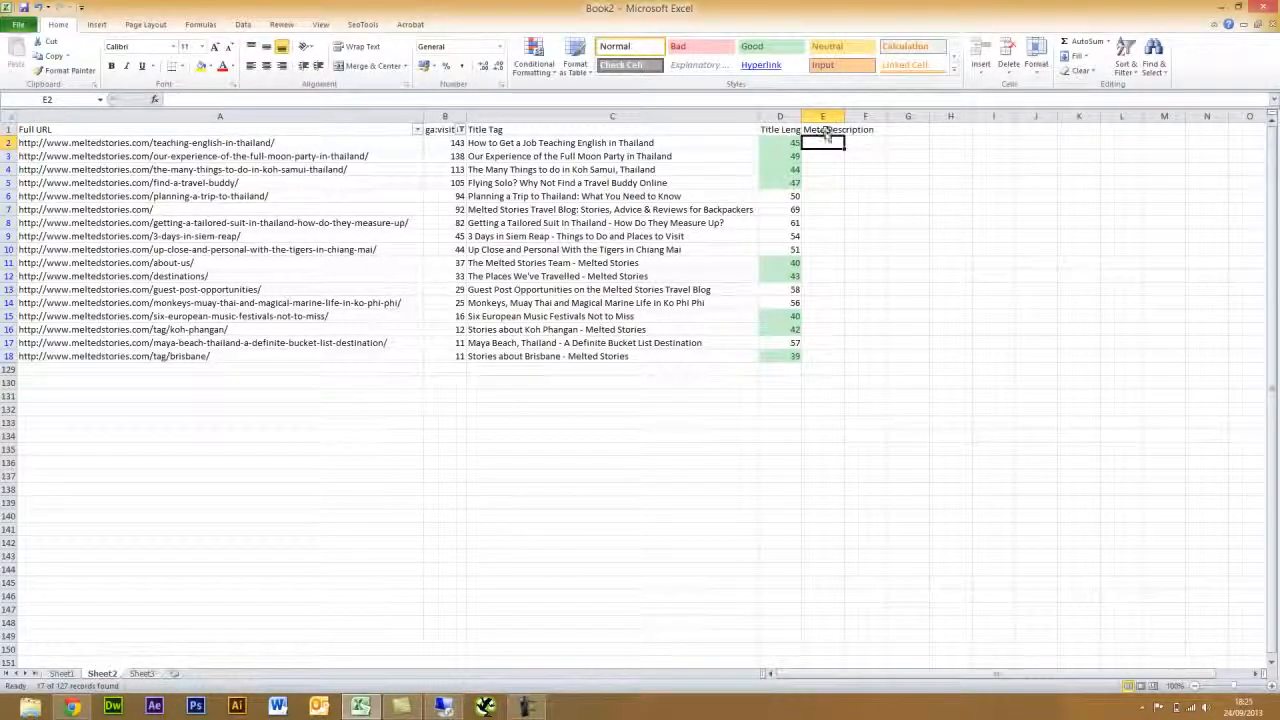
# - Insert =HtmlMetaDescription(A2) in E2 via SeoTools Onpage and fill it down to E18
pyautogui.click(370, 26)
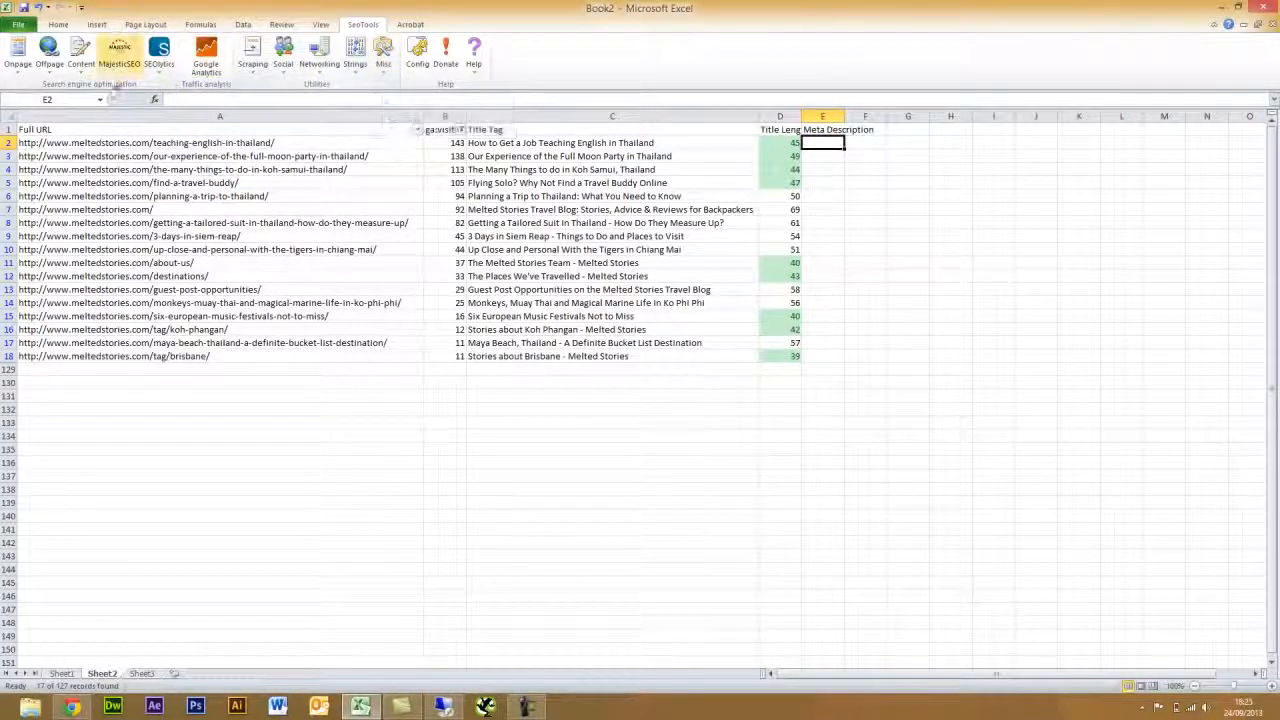
pyautogui.click(16, 64)
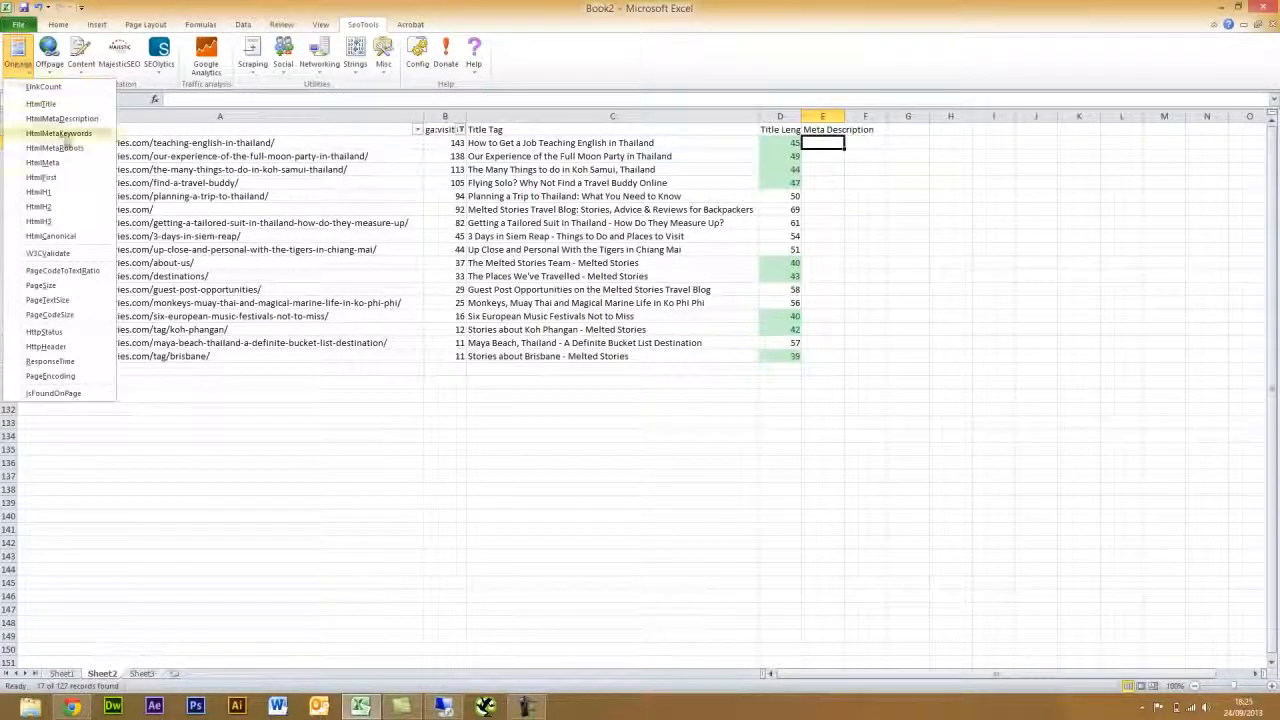
pyautogui.click(60, 118)
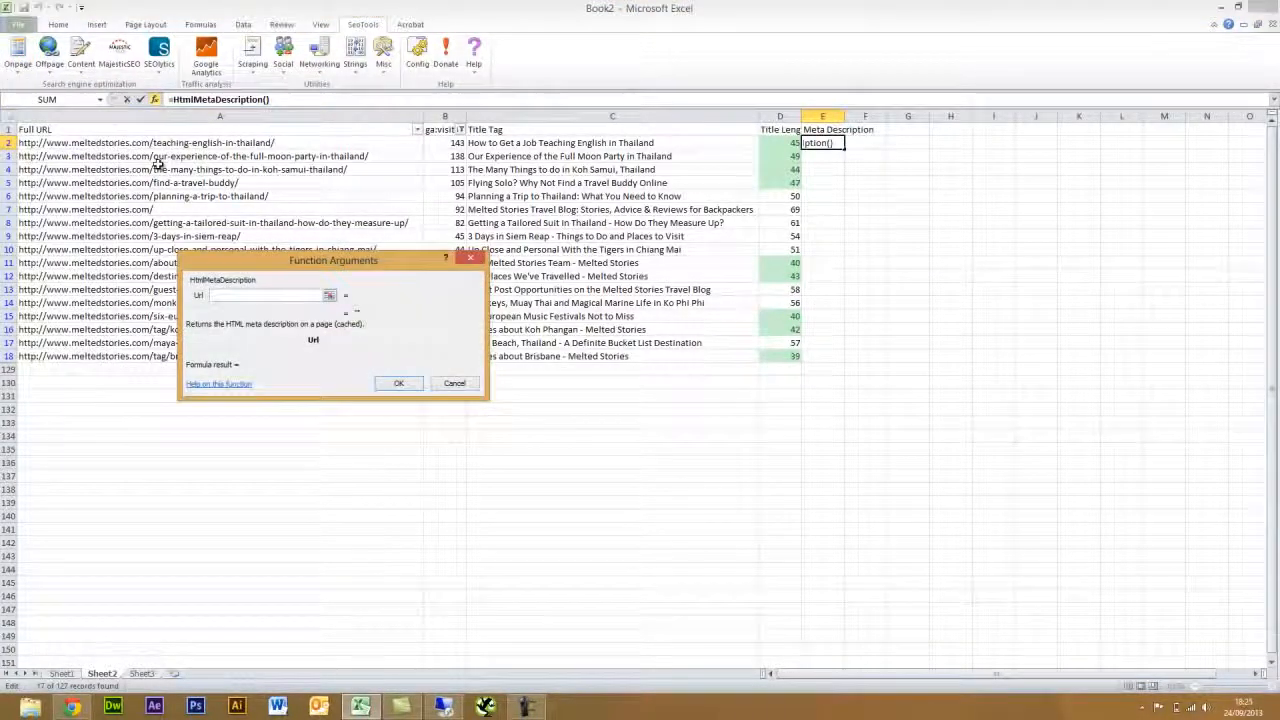
pyautogui.click(138, 143)
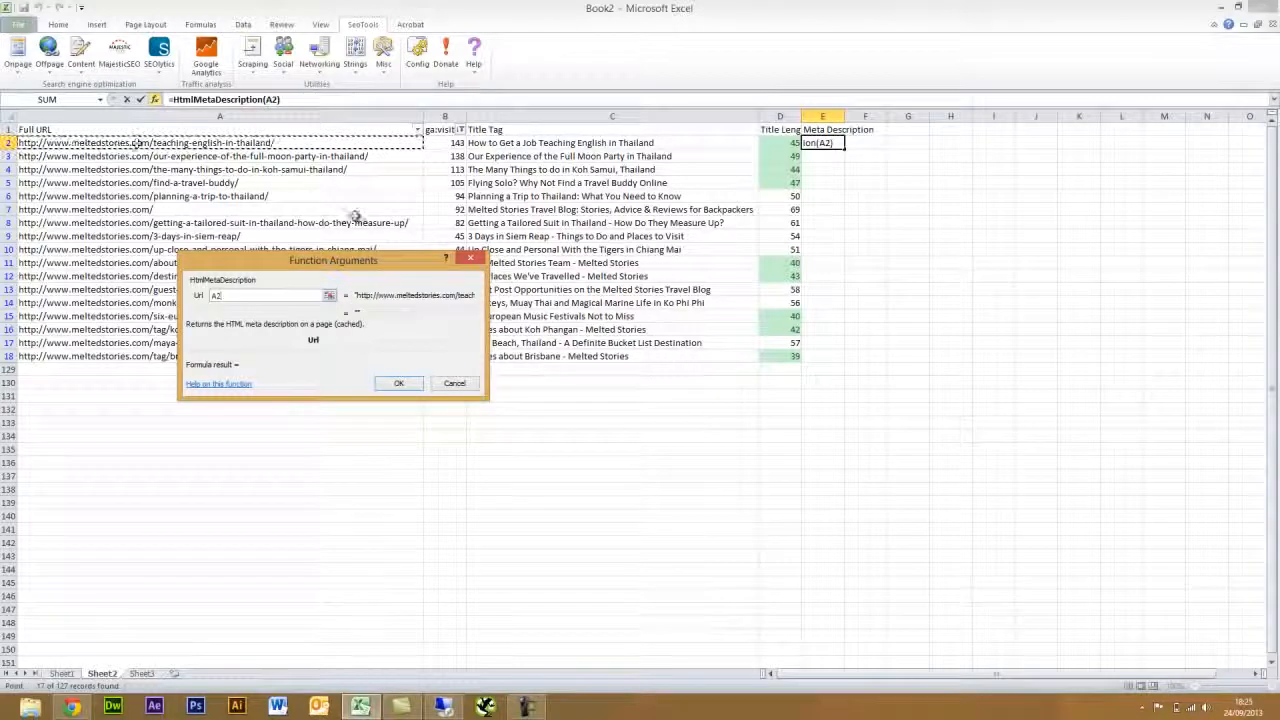
pyautogui.click(398, 383)
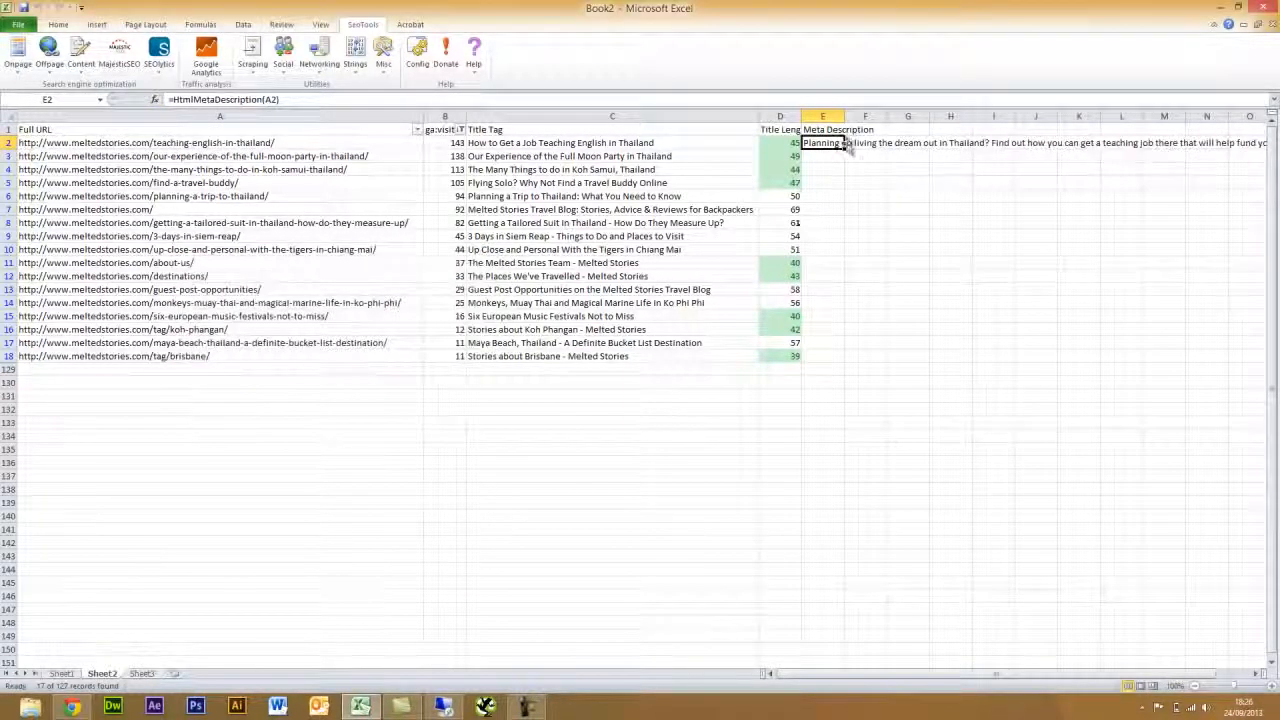
pyautogui.moveTo(844, 149); pyautogui.dragTo(834, 360)
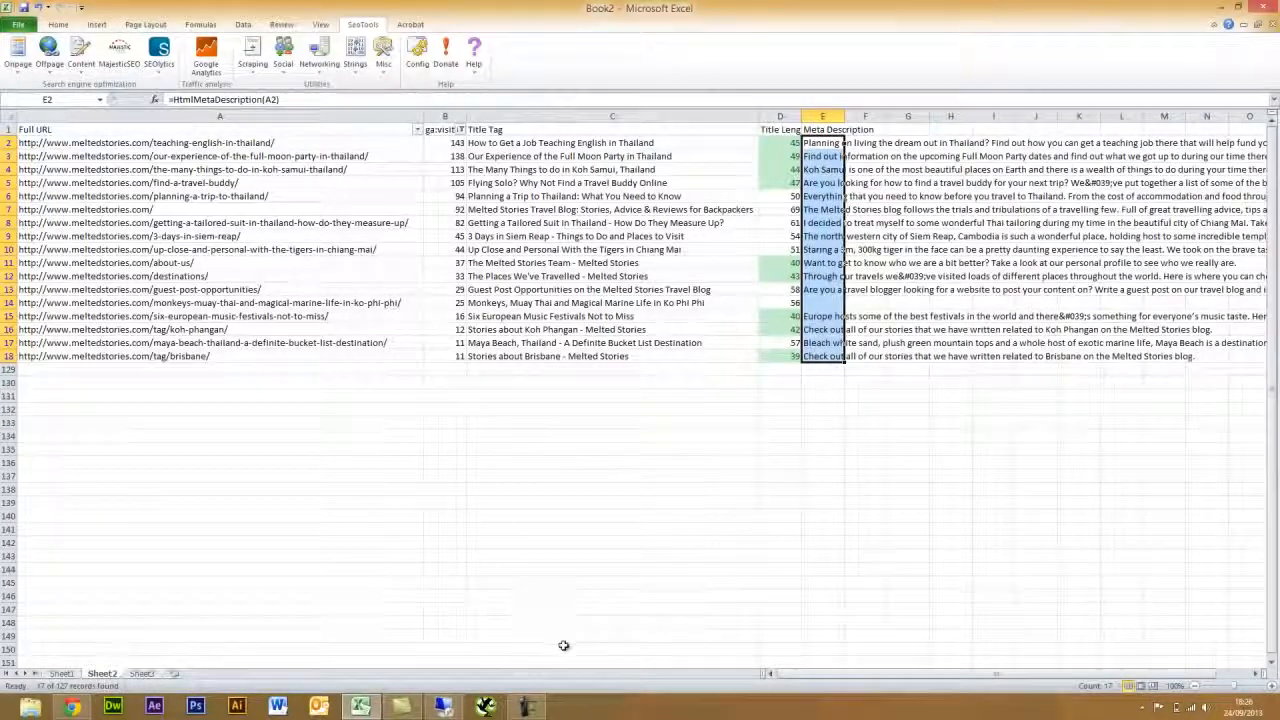
pyautogui.click(828, 369)
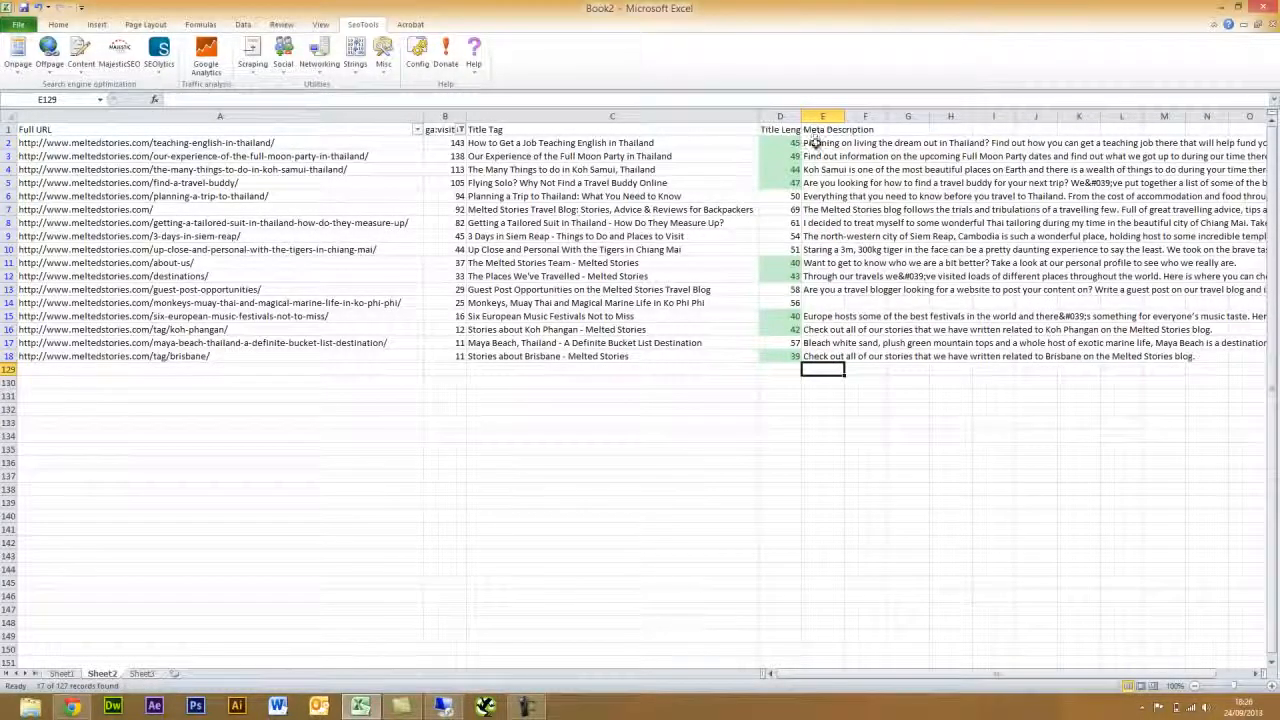
# - Copy the meta descriptions in E2:E18 and paste them back as plain values
pyautogui.click(828, 302)
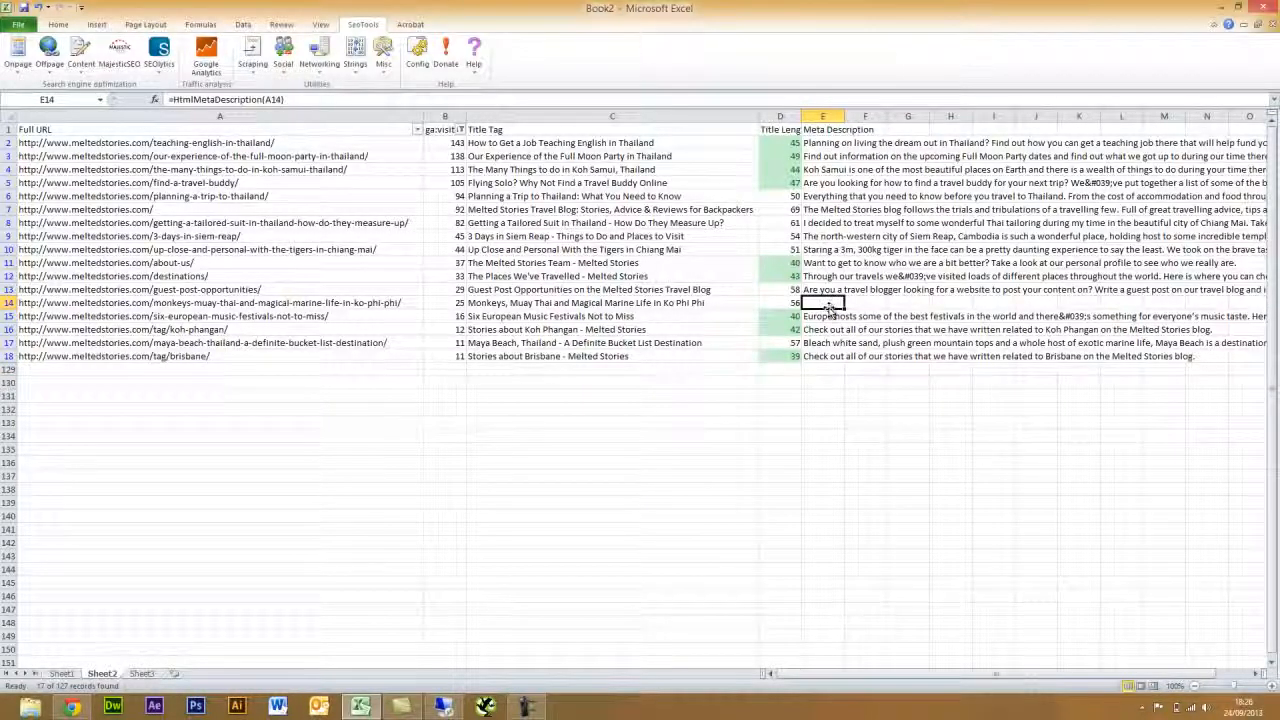
pyautogui.click(865, 130)
pyautogui.moveTo(822, 143); pyautogui.dragTo(822, 356)
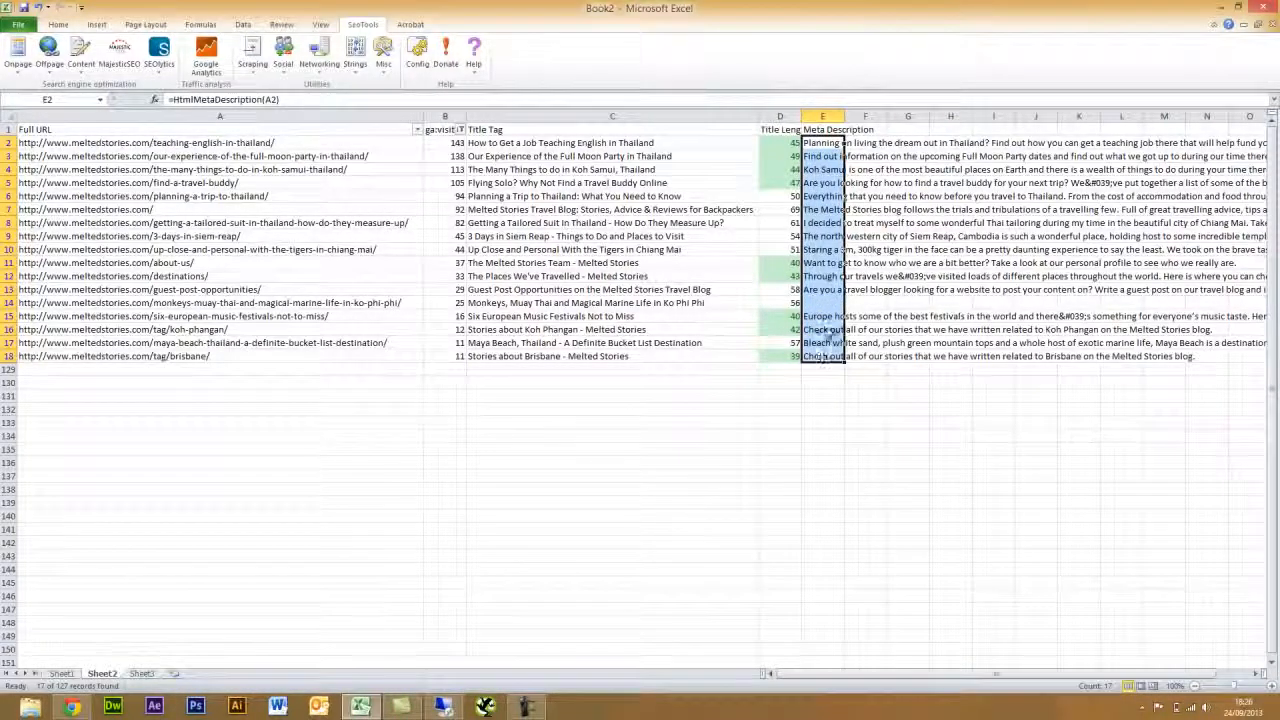
pyautogui.hotkey('ctrl', 'c')
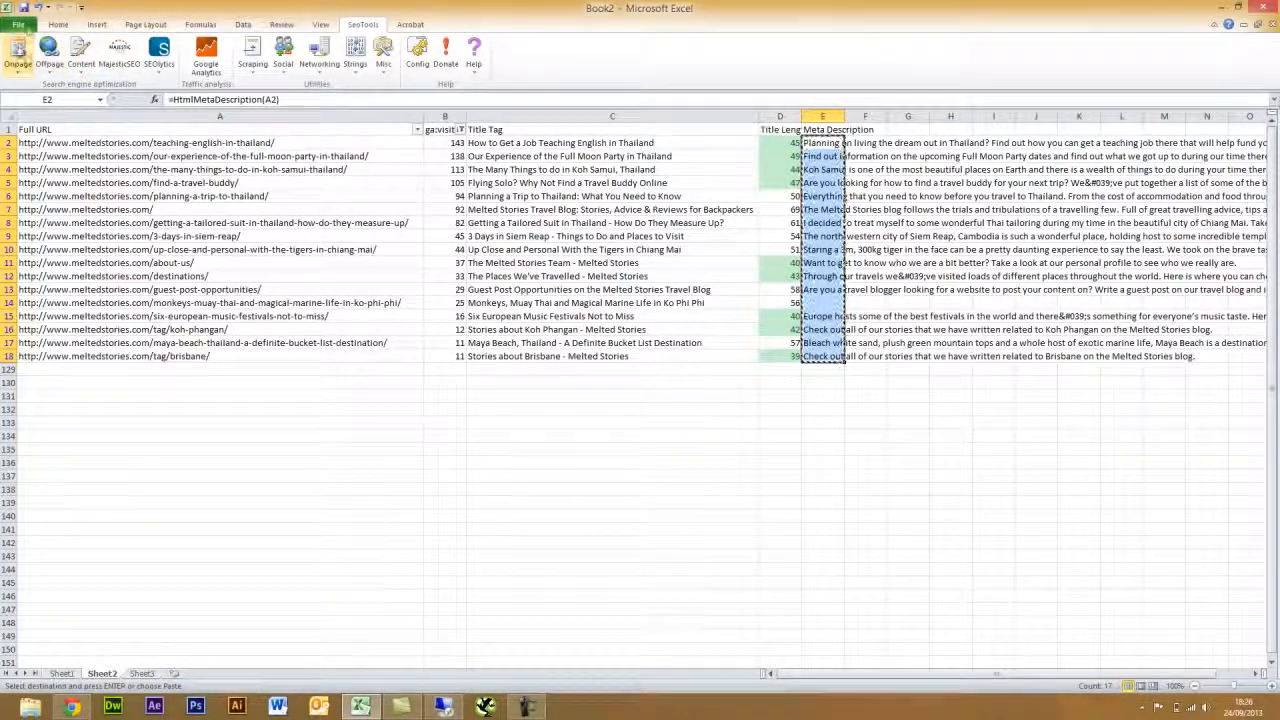
pyautogui.click(22, 26)
pyautogui.click(58, 24)
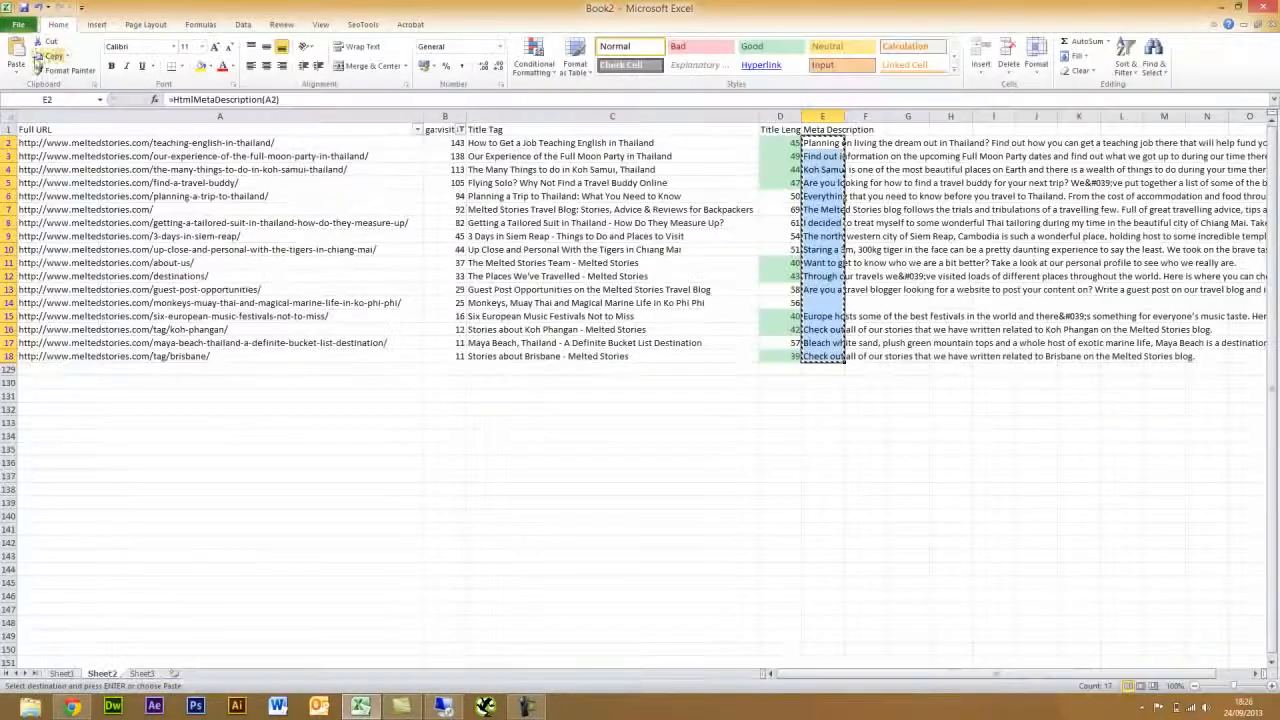
pyautogui.click(16, 75)
pyautogui.click(12, 152)
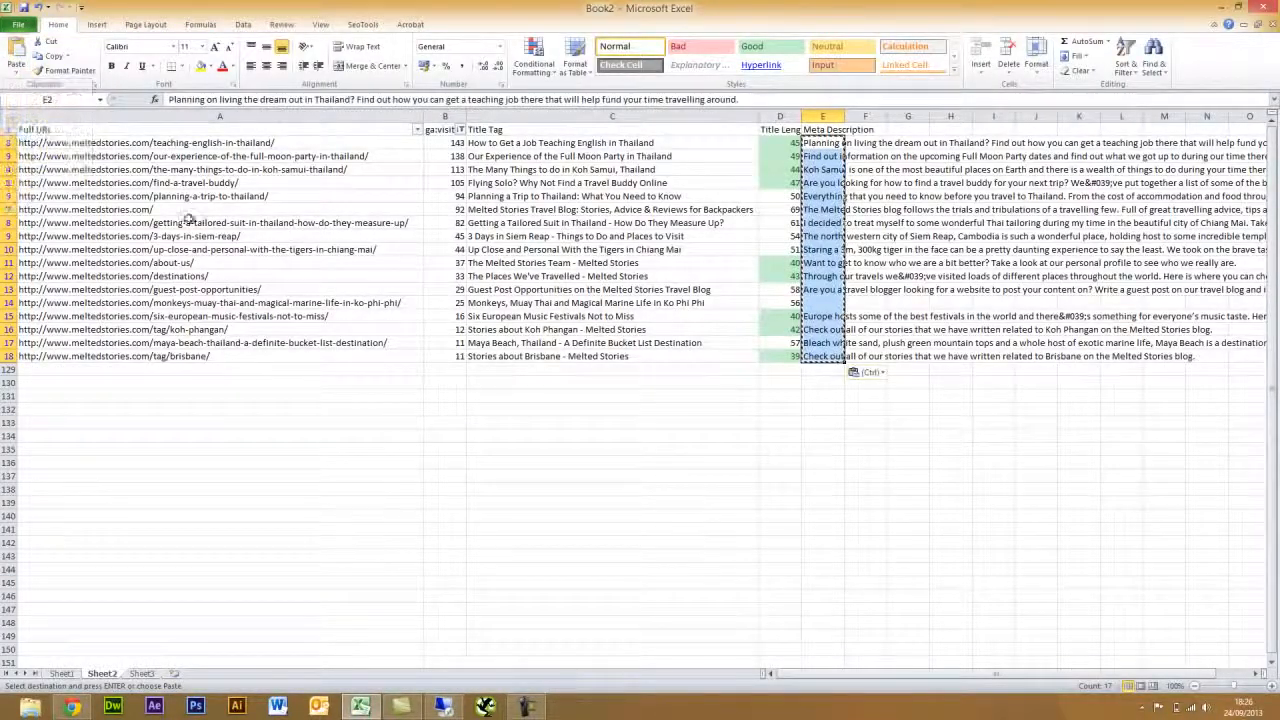
pyautogui.click(852, 451)
pyautogui.click(879, 393)
pyautogui.doubleClick(879, 393)
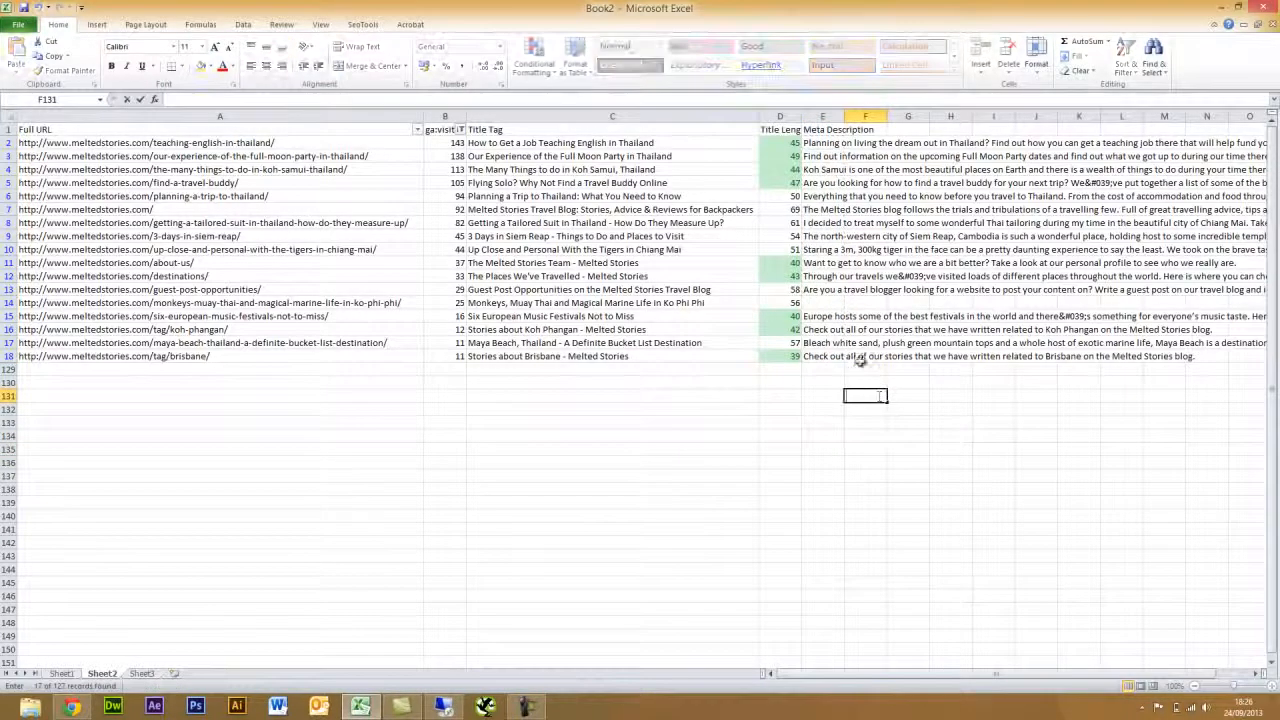
# - Add the 'Meta Desc Length' header in F1
pyautogui.click(848, 130)
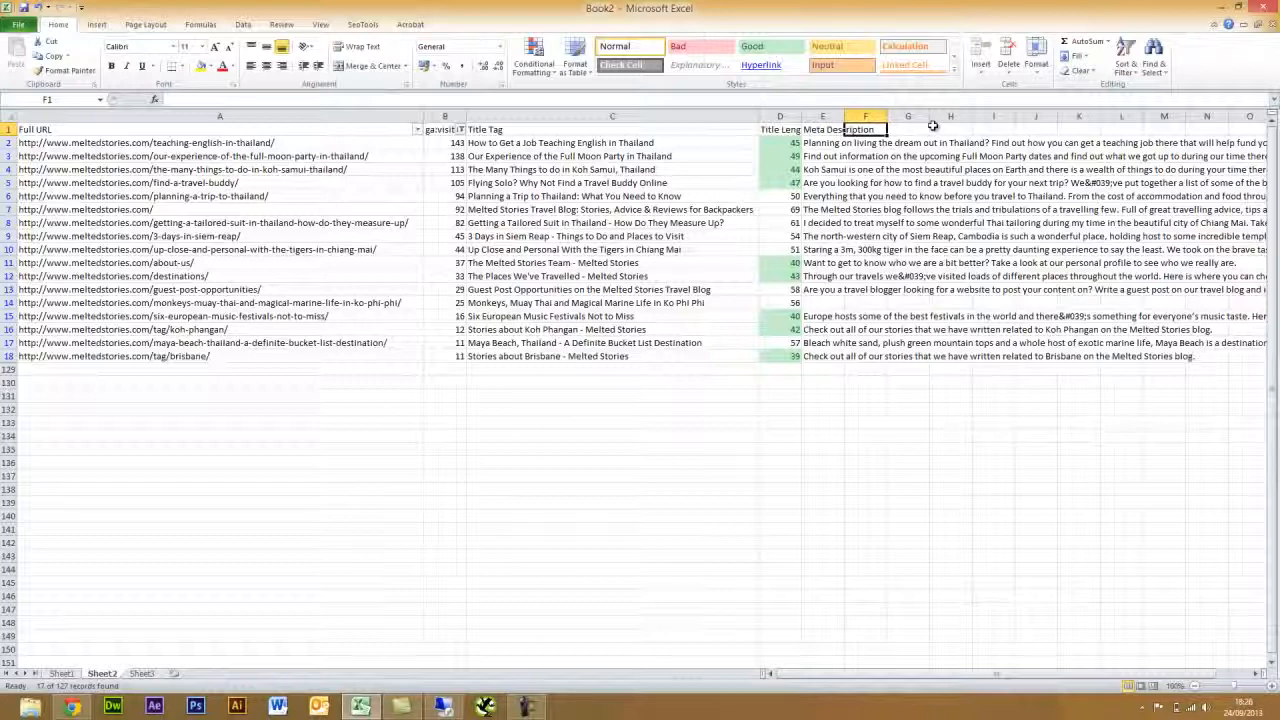
pyautogui.write('Meta')
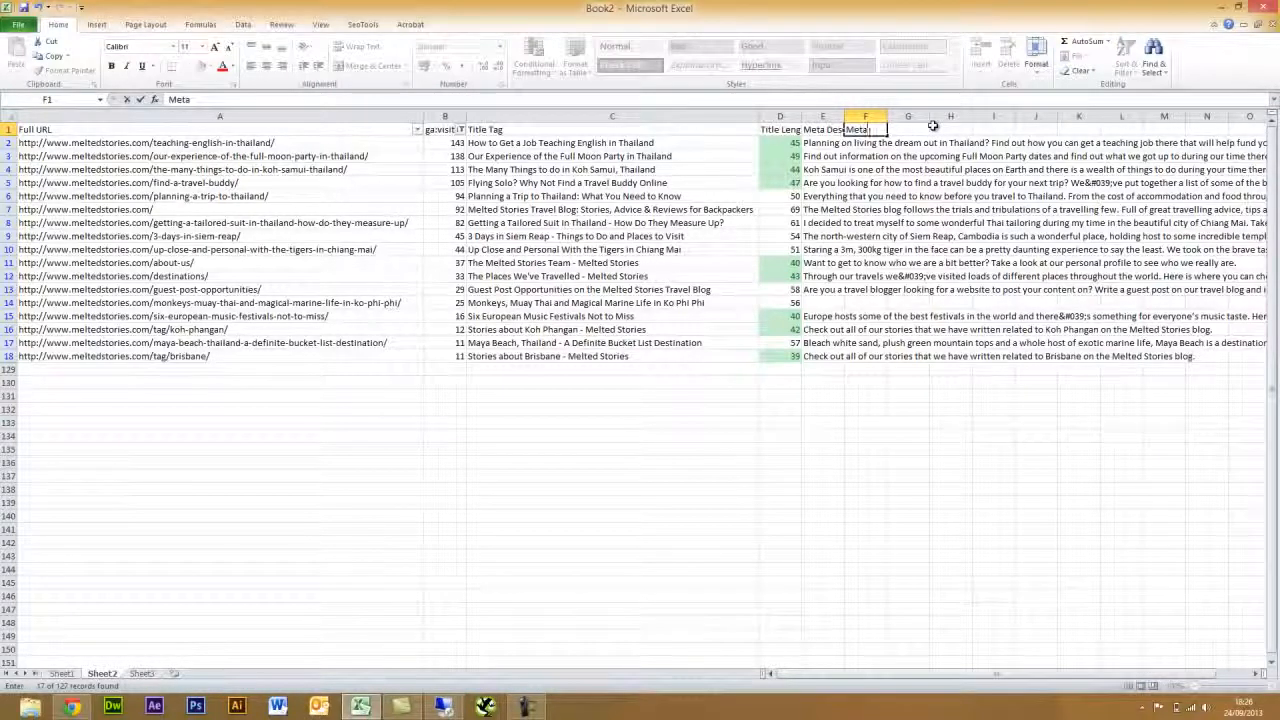
pyautogui.write(' Desc')
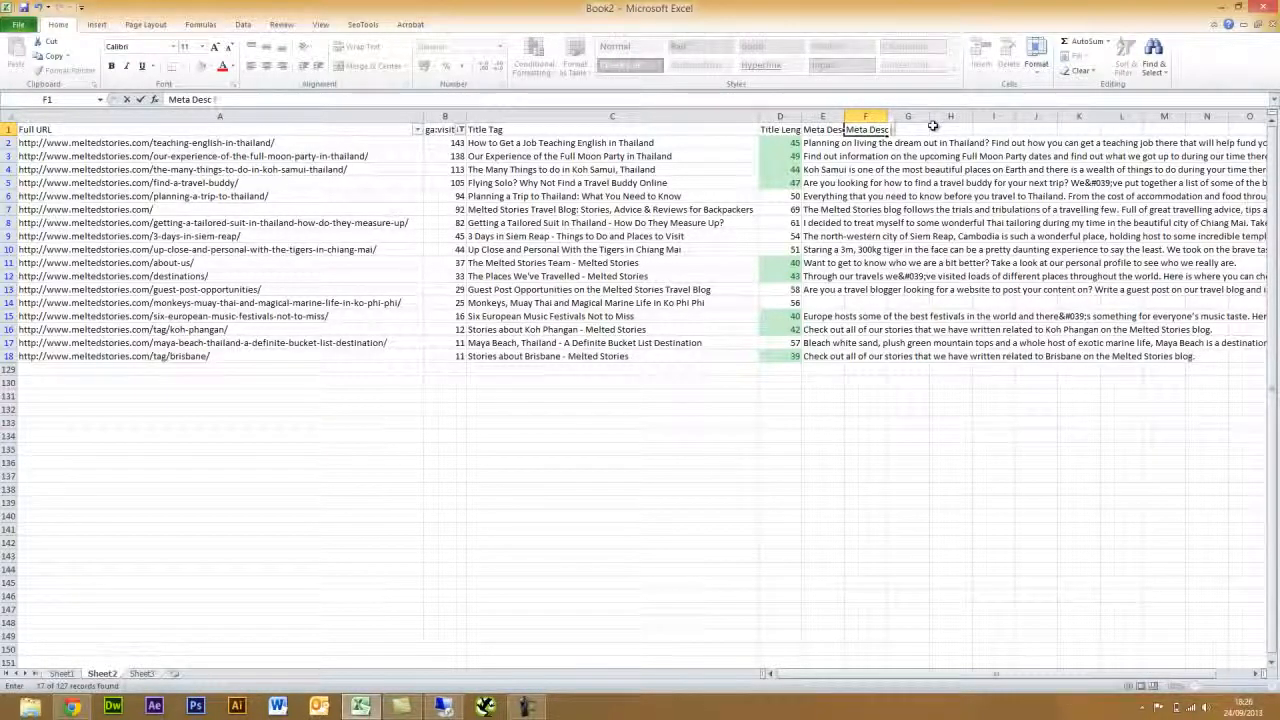
pyautogui.write(' Length')
pyautogui.press('Return')
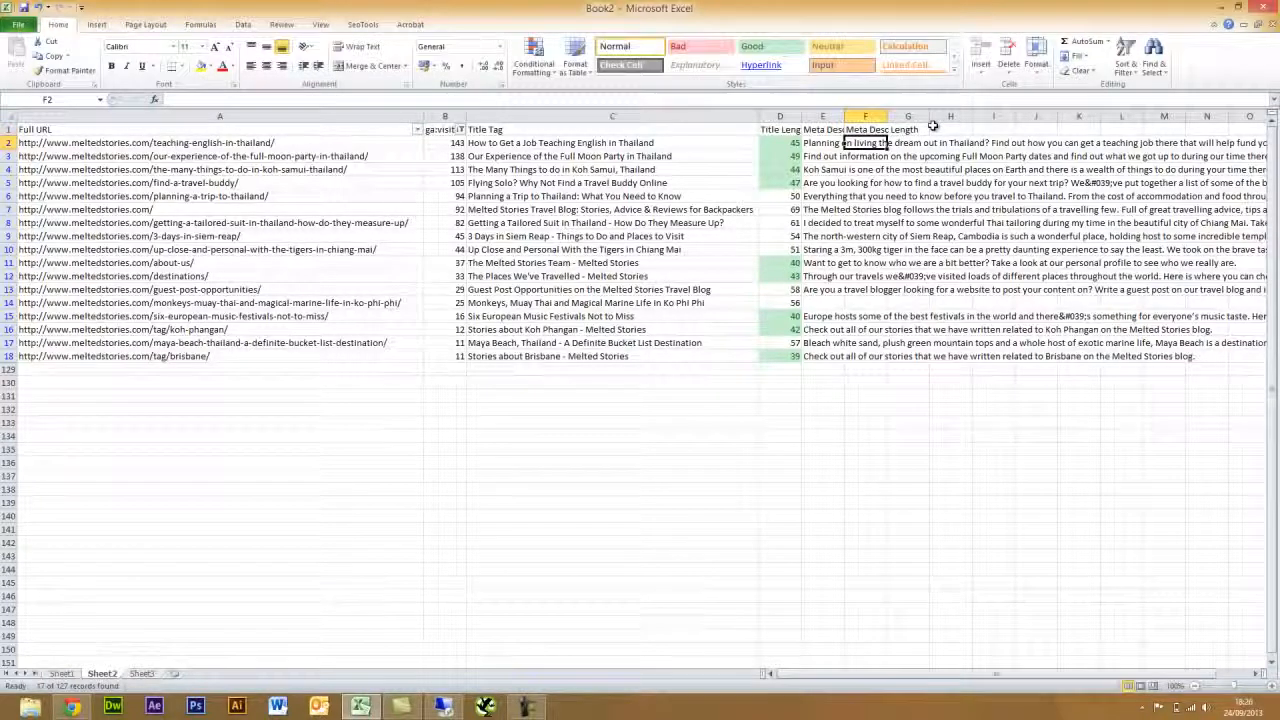
# - Enter =LEN(E2) in F2 and fill it down to F18
pyautogui.write('=LEN(')
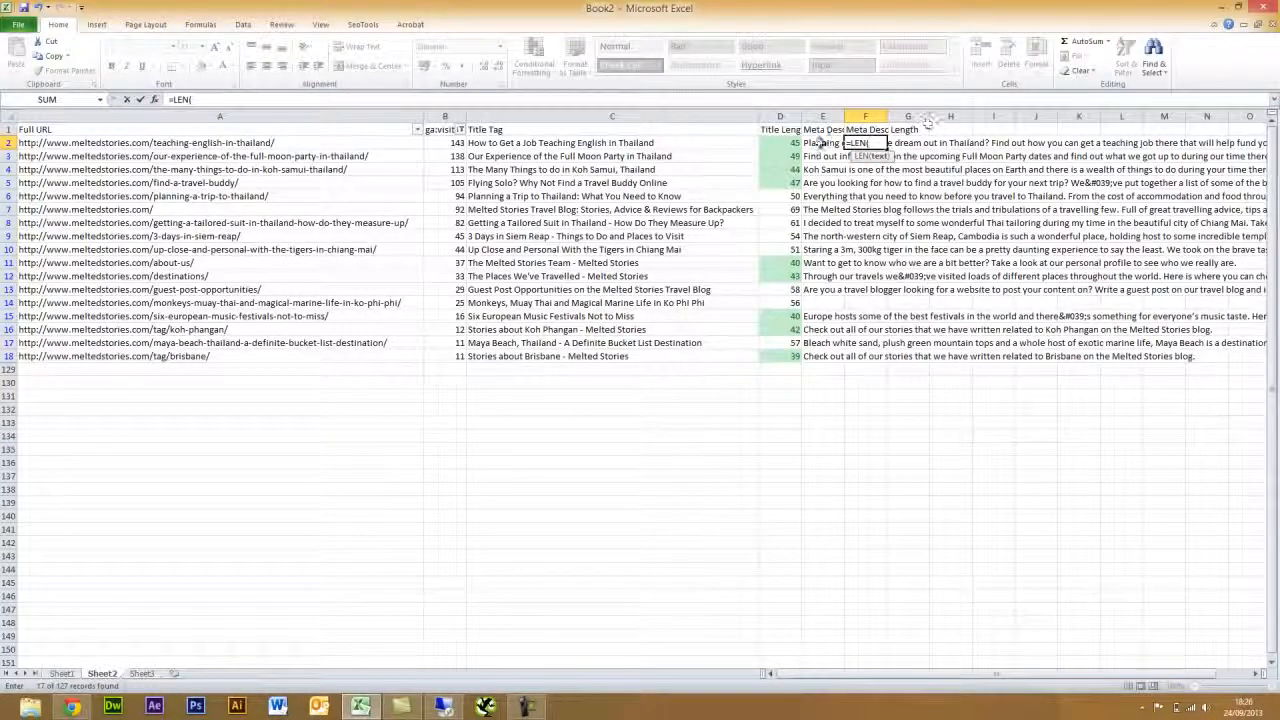
pyautogui.click(818, 143)
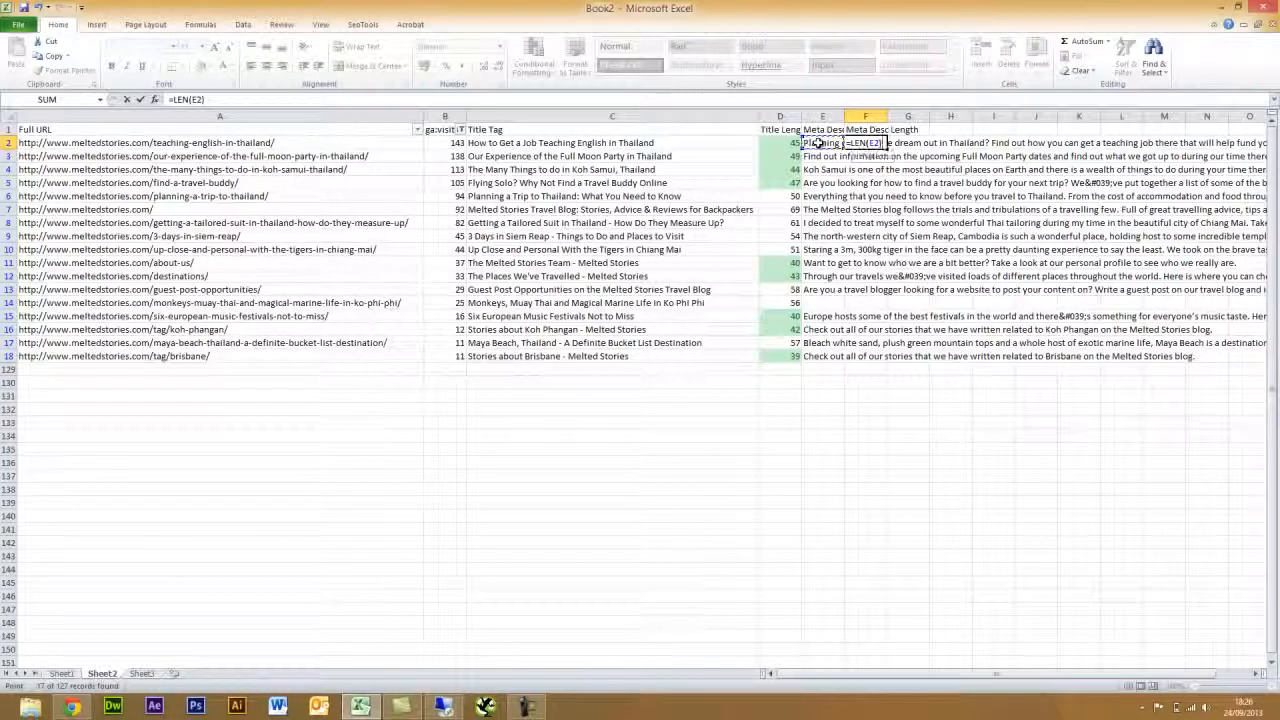
pyautogui.write(')')
pyautogui.hotkey('ctrl', 'Return')
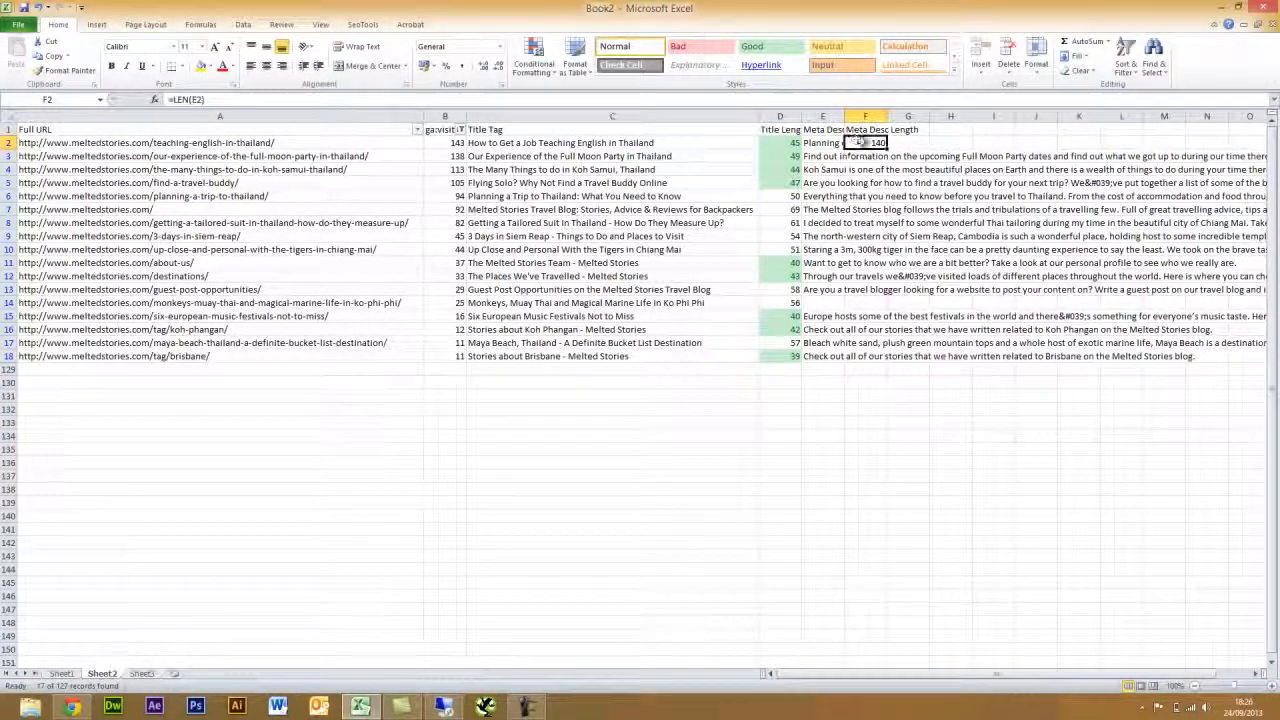
pyautogui.moveTo(886, 146); pyautogui.dragTo(886, 358)
pyautogui.click(886, 387)
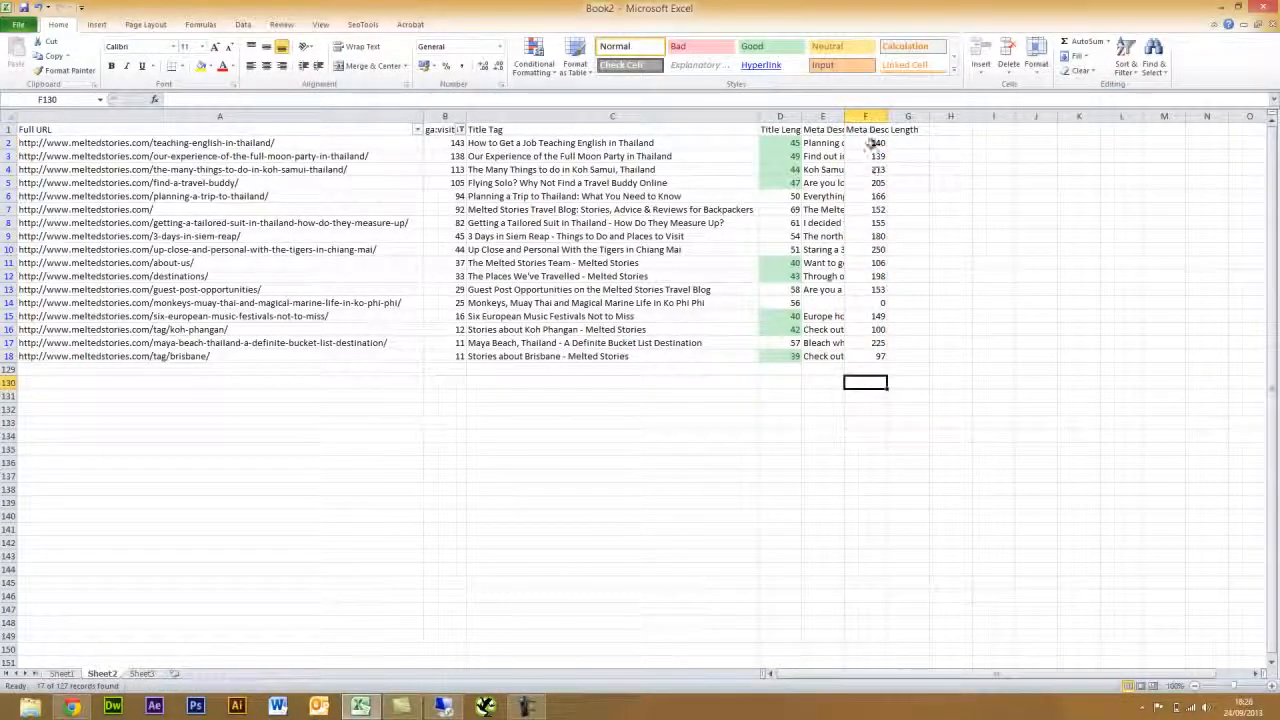
# - Highlight meta description lengths above 155 in F2:F18 with light red fill
pyautogui.moveTo(870, 143); pyautogui.dragTo(870, 358)
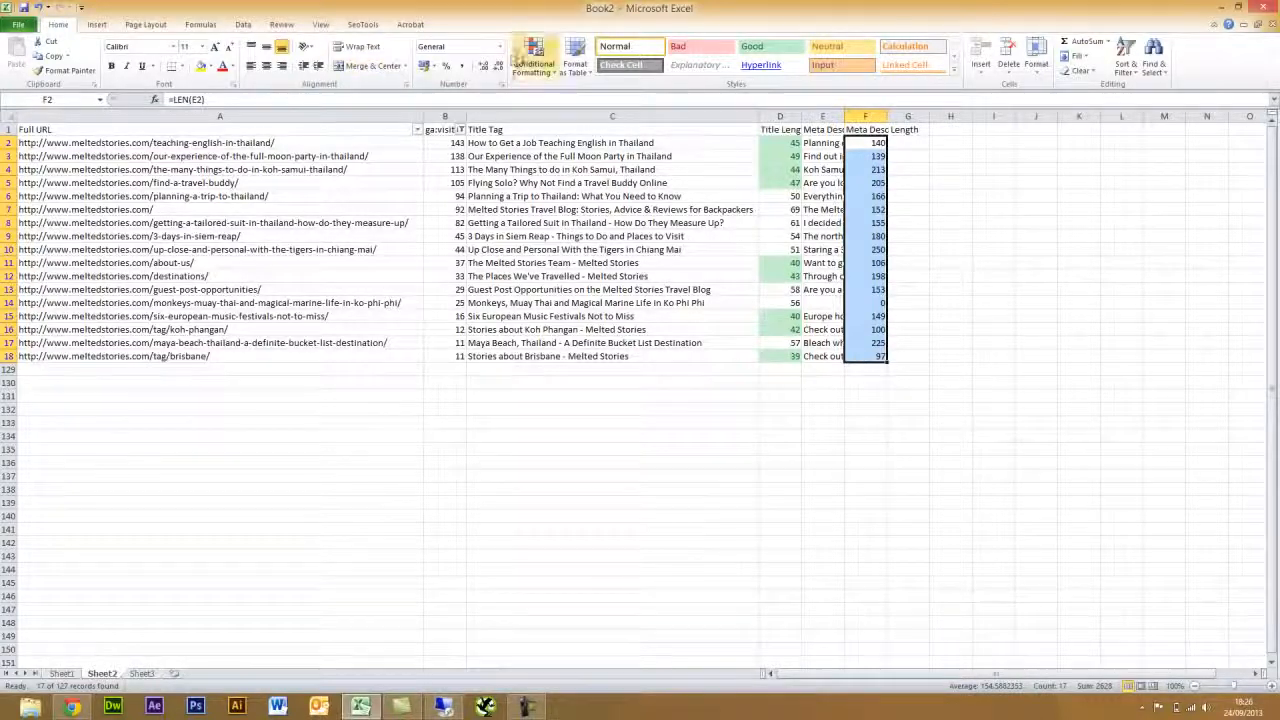
pyautogui.click(534, 60)
pyautogui.moveTo(582, 106)
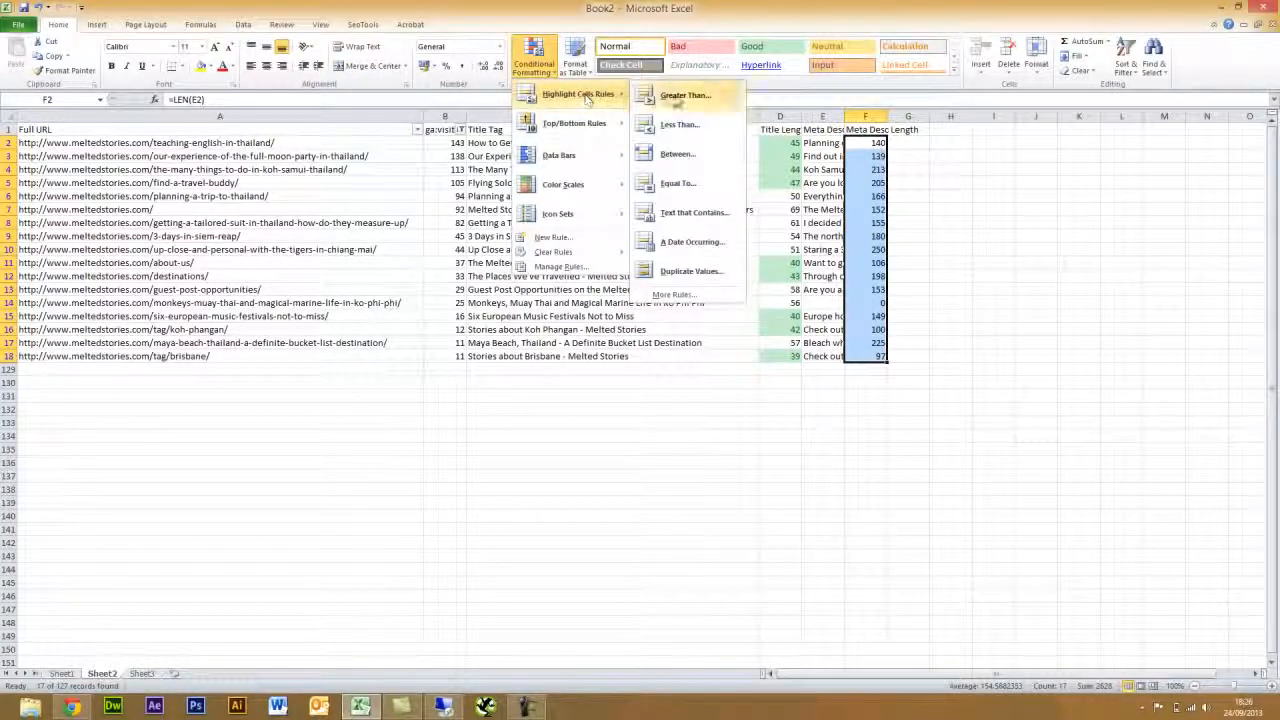
pyautogui.click(684, 96)
pyautogui.write('155')
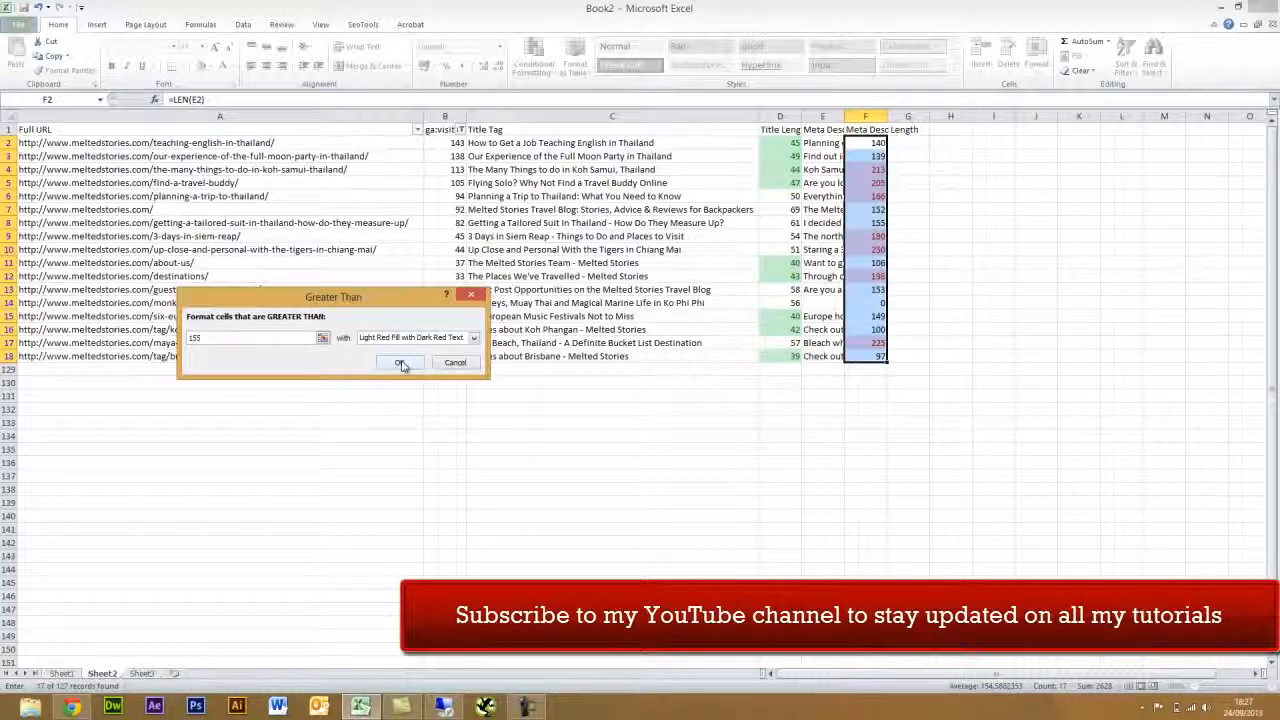
pyautogui.click(401, 364)
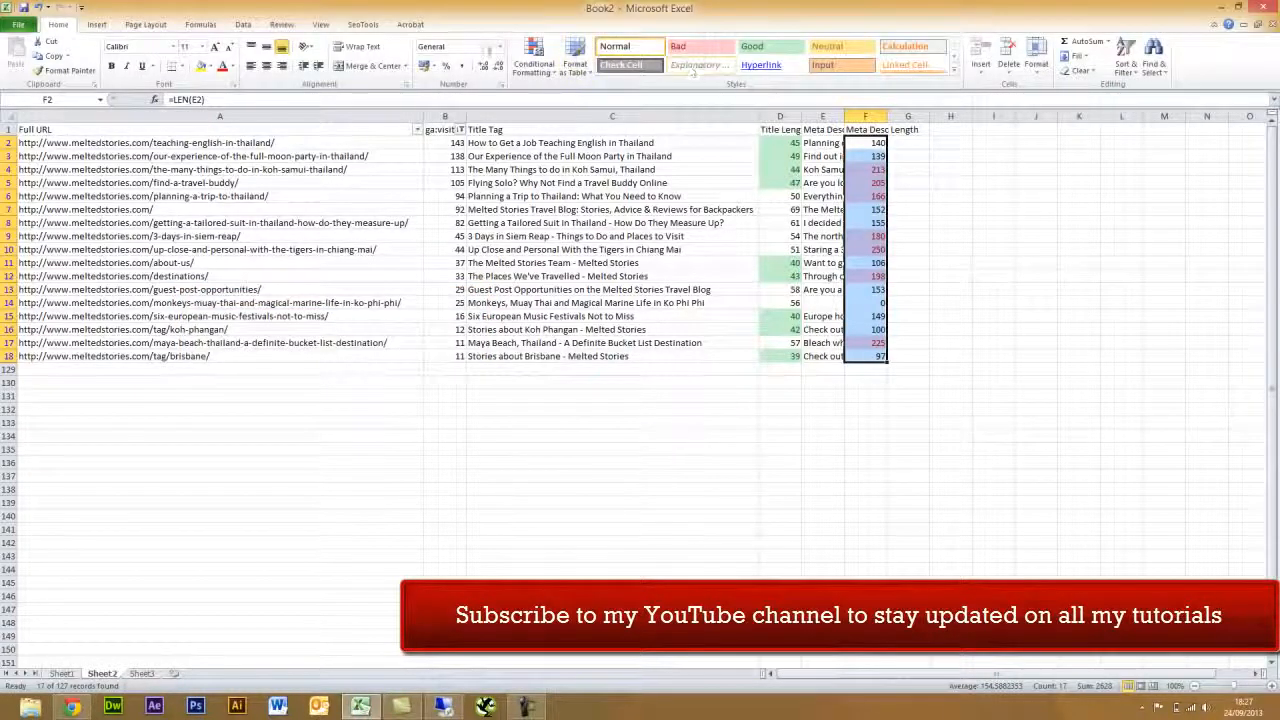
# - Add a Less Than 90 rule with Yellow Fill and Dark Yellow Text
pyautogui.click(533, 60)
pyautogui.moveTo(560, 98)
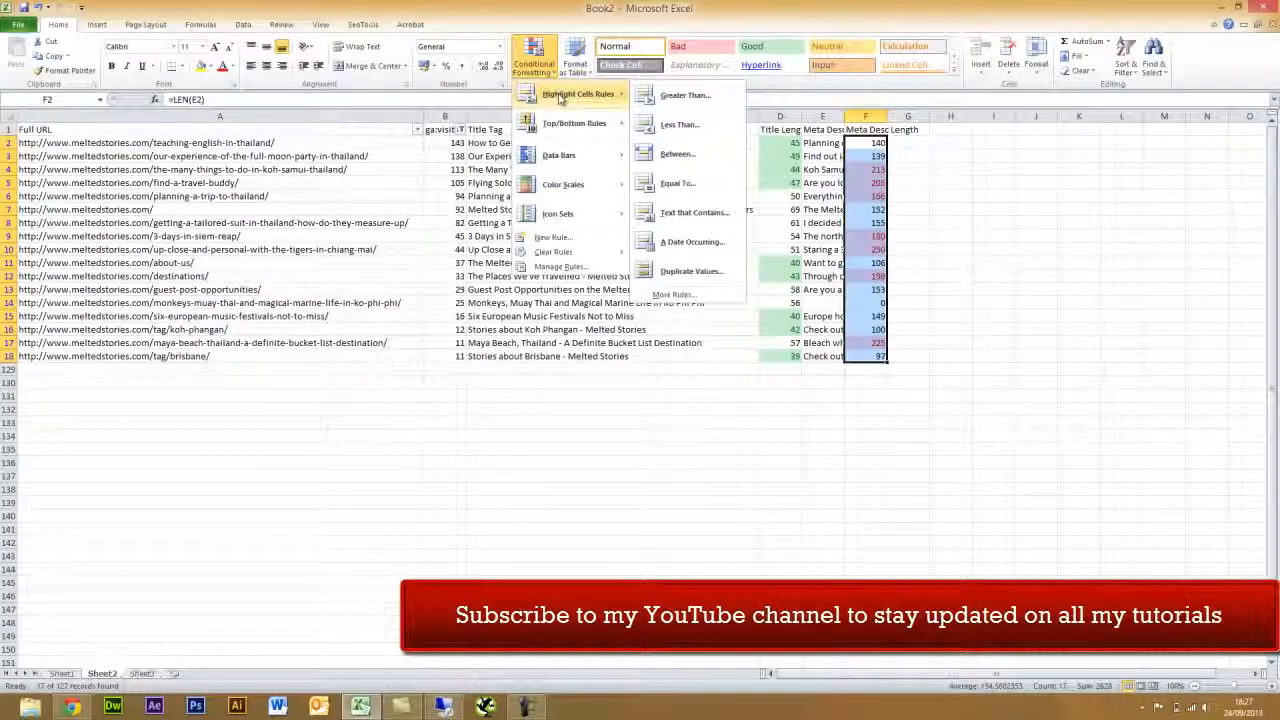
pyautogui.click(692, 125)
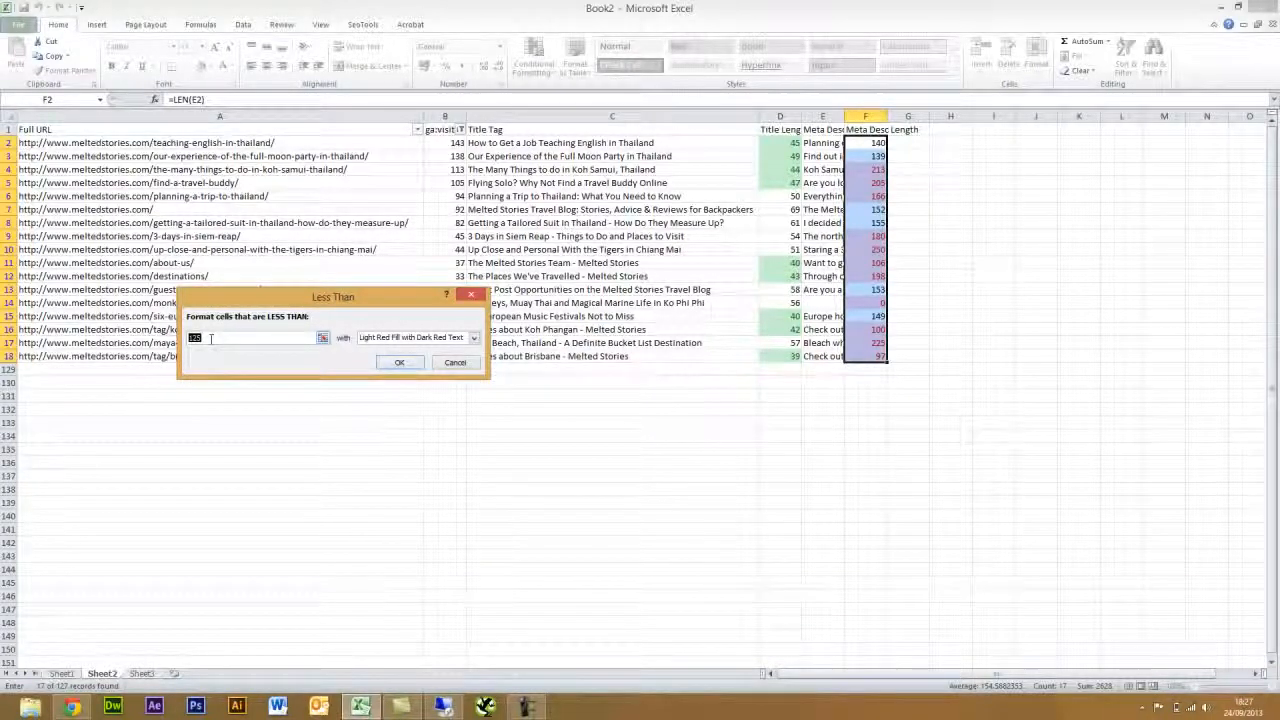
pyautogui.write('90')
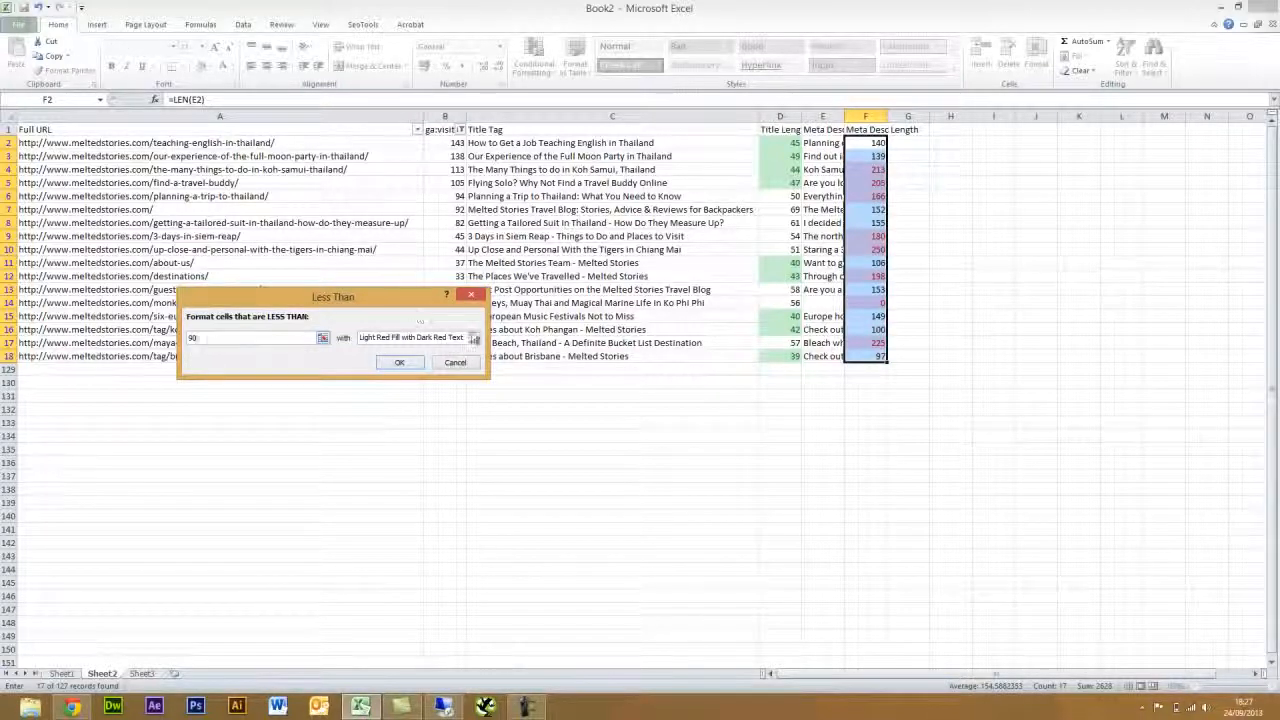
pyautogui.click(474, 338)
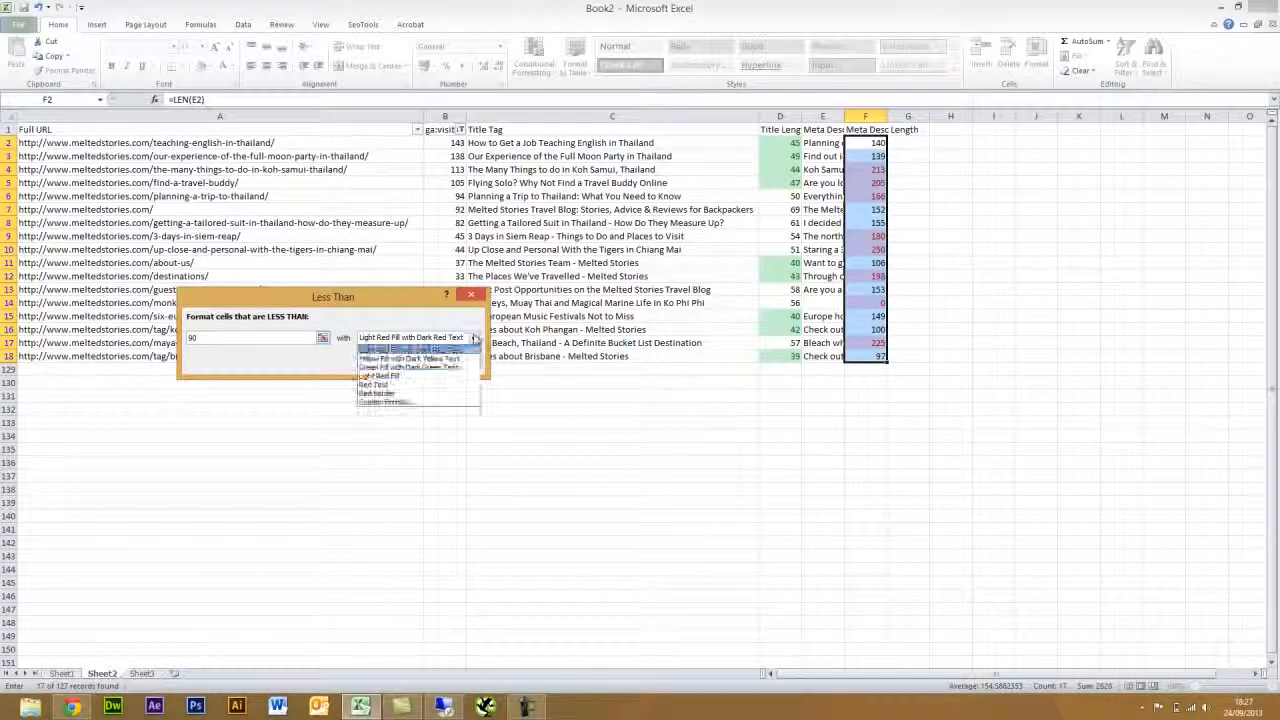
pyautogui.click(450, 359)
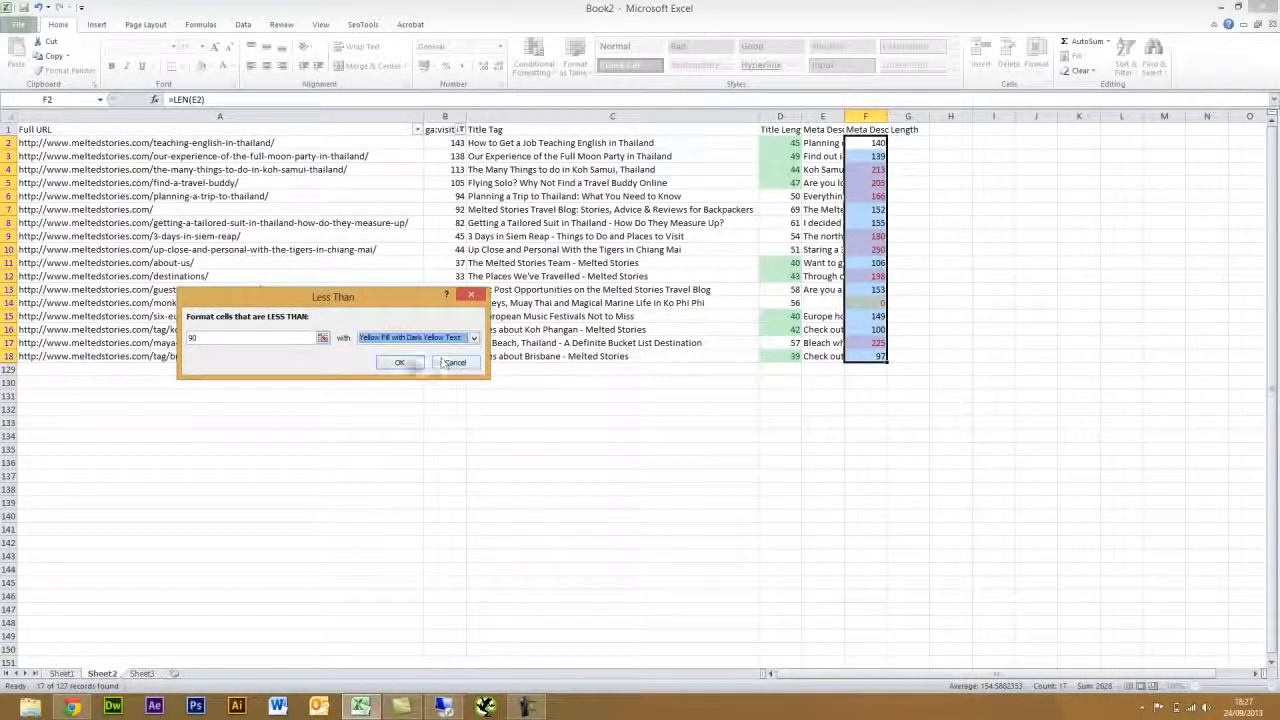
pyautogui.click(409, 364)
pyautogui.click(985, 368)
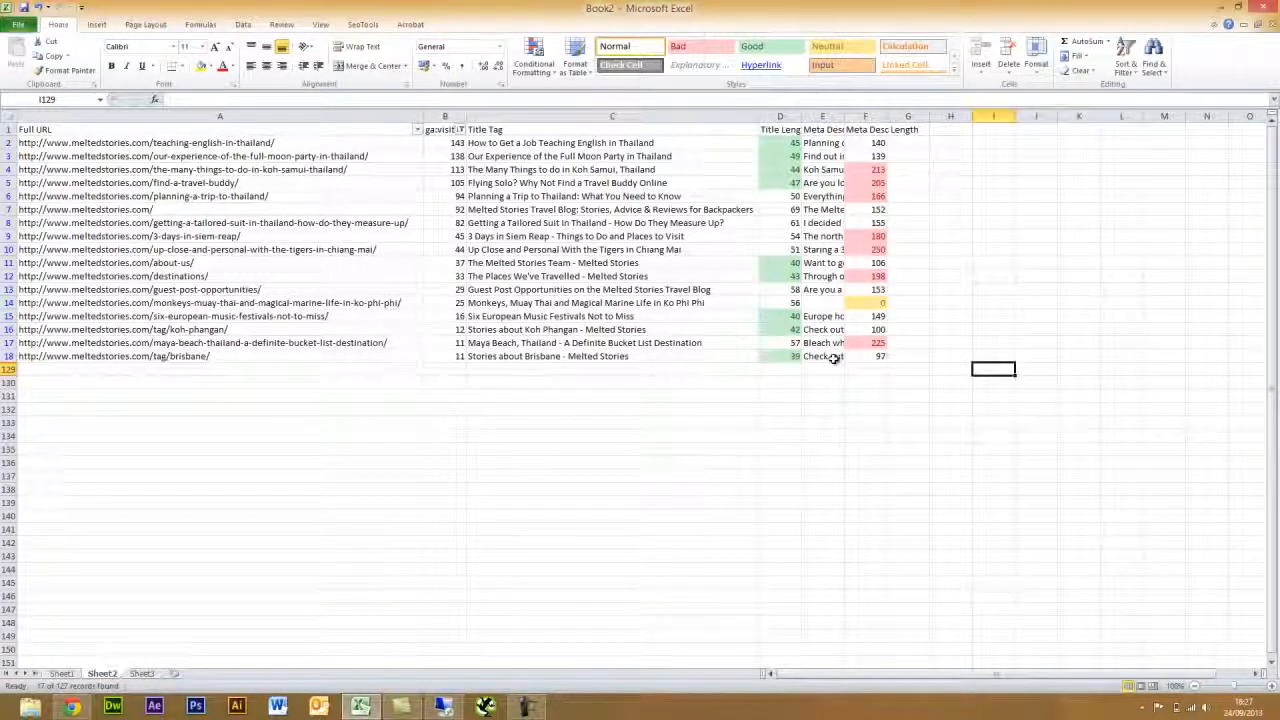
pyautogui.click(825, 303)
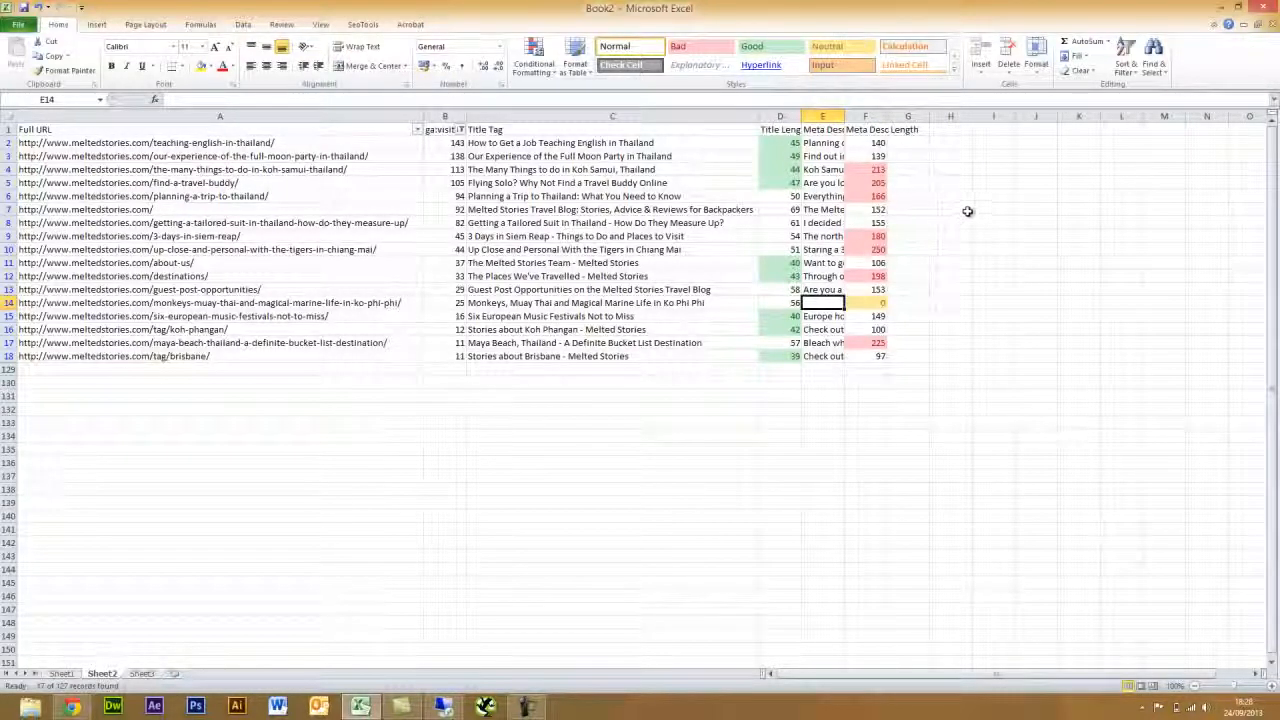
# - Preview the SeoTools Social functions list with G1 selected
pyautogui.click(913, 130)
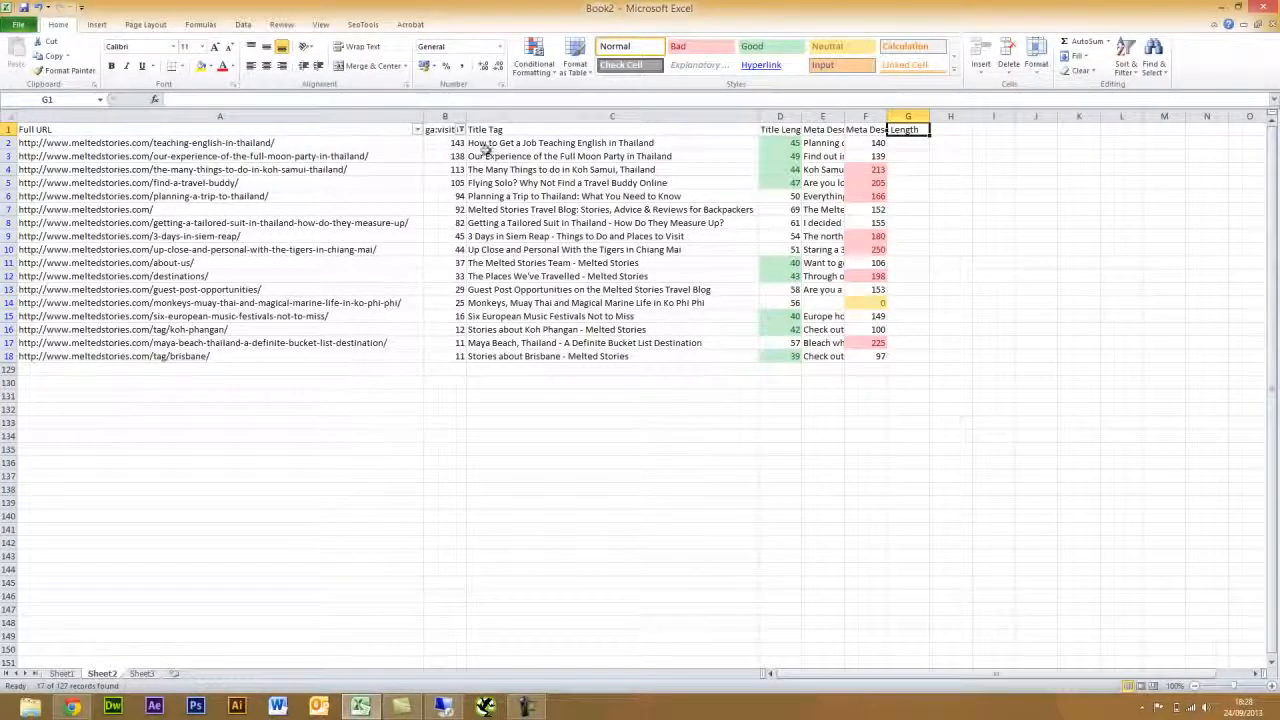
pyautogui.click(362, 24)
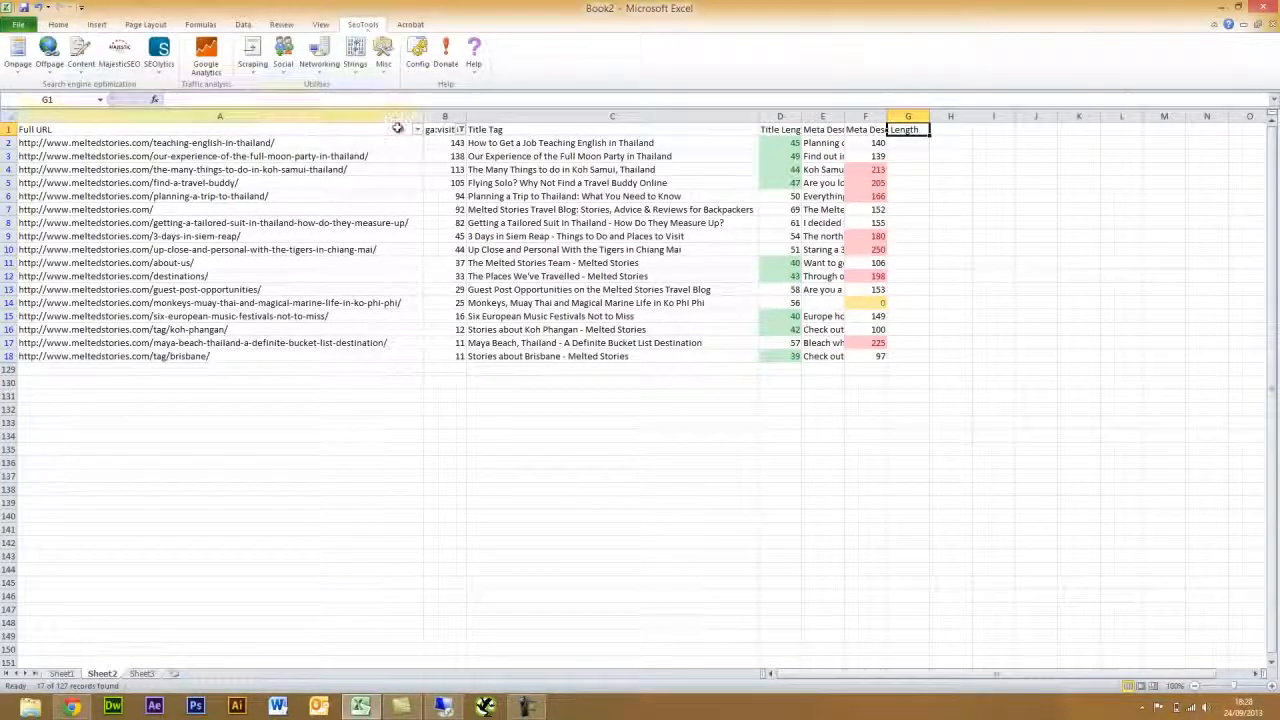
pyautogui.click(283, 64)
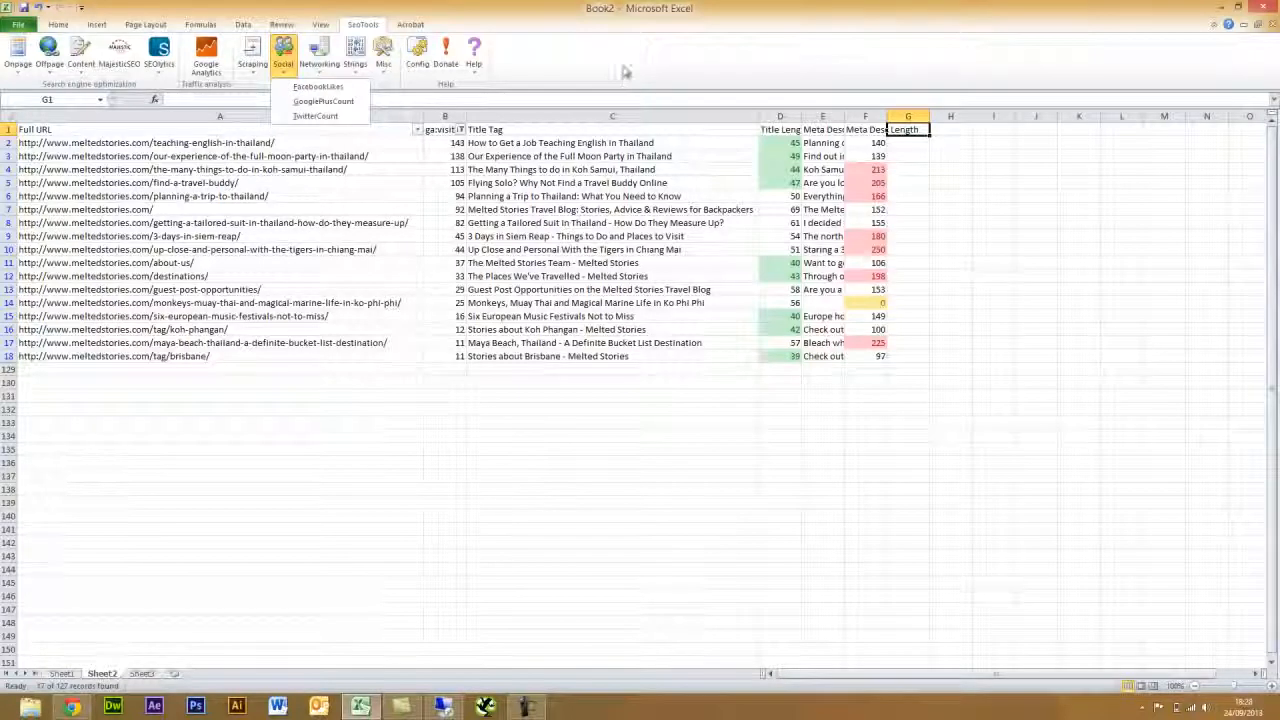
pyautogui.click(912, 130)
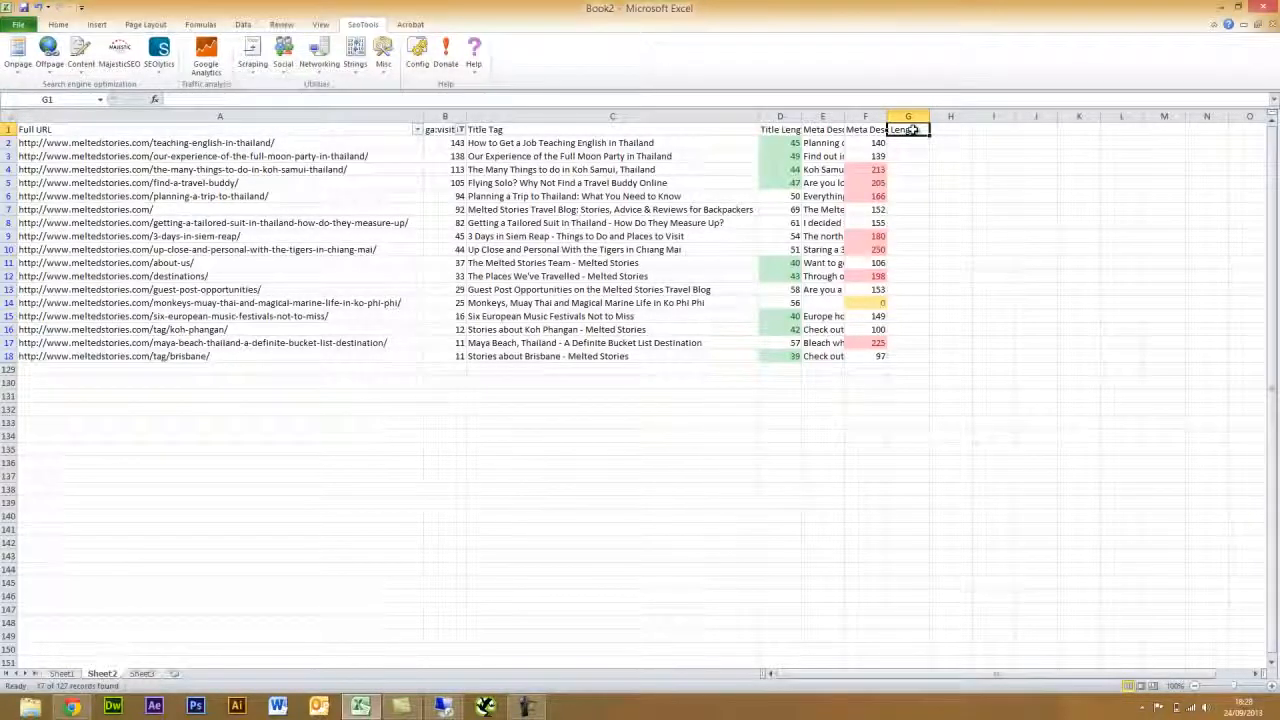
# - Enter the headers FB Likes, Google+1 and Tweets in G1, H1 and I1
pyautogui.write('=')
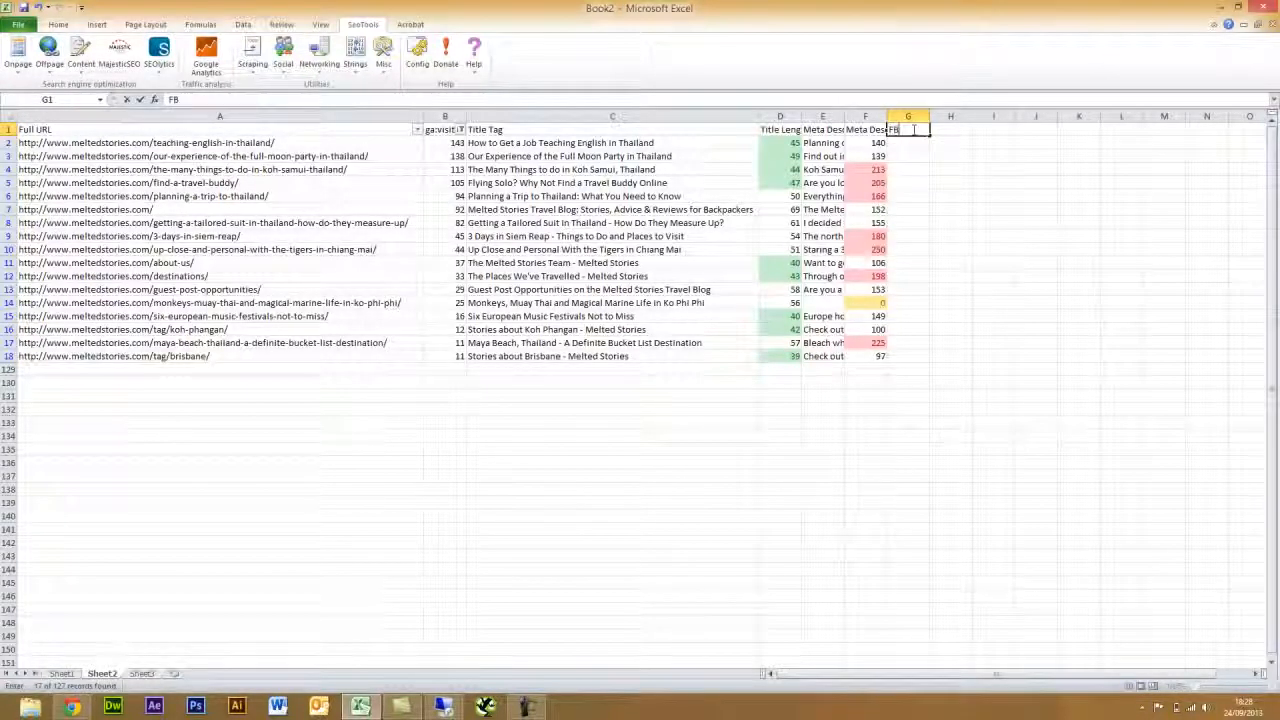
pyautogui.write(' Likes')
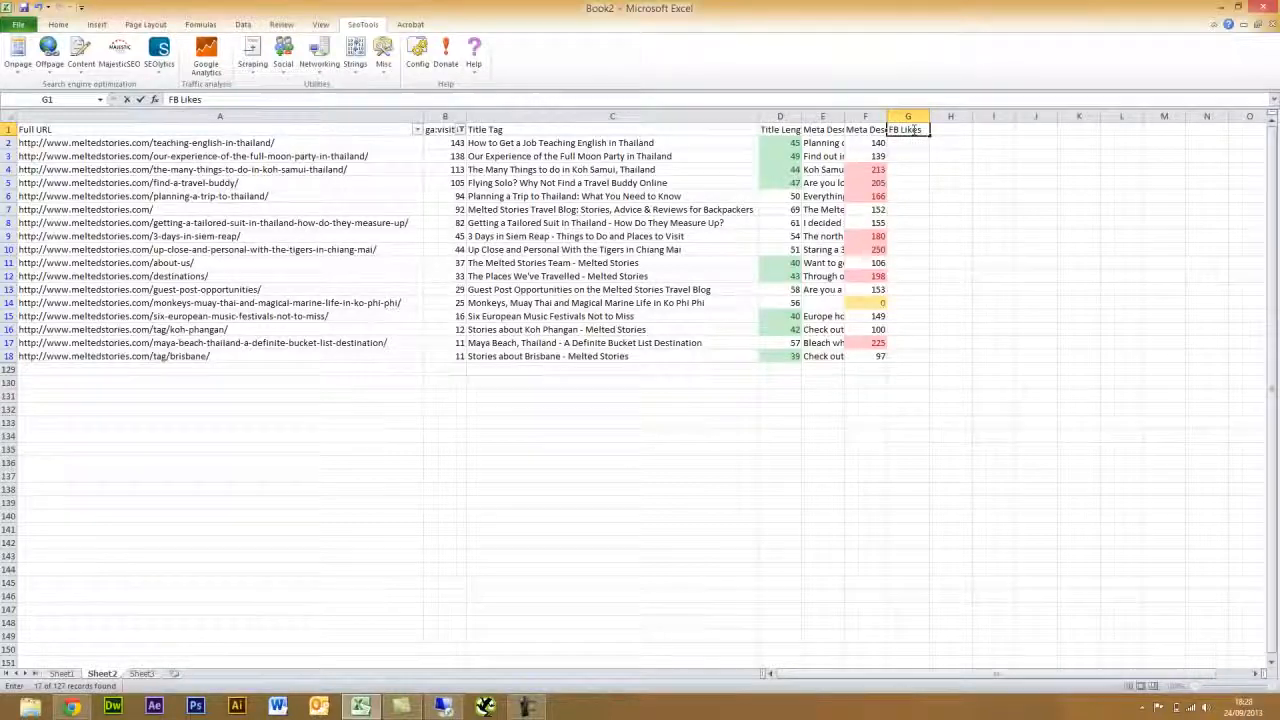
pyautogui.press('Tab')
pyautogui.write('G')
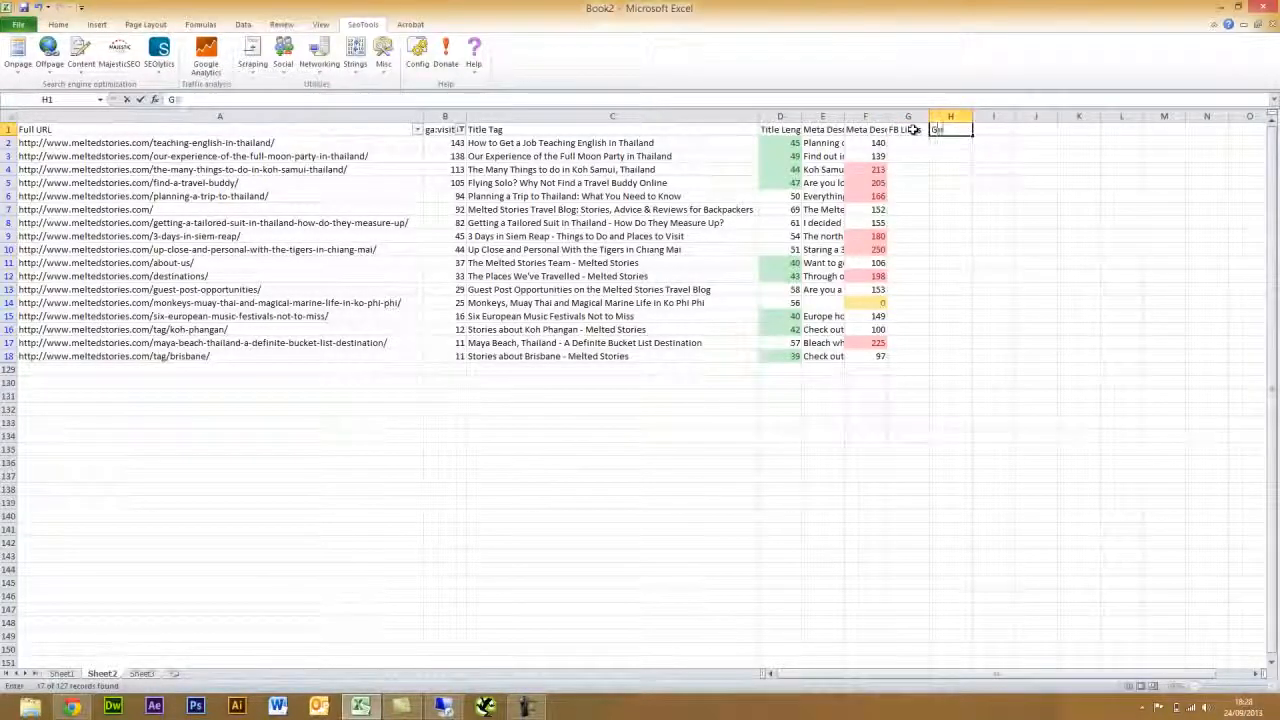
pyautogui.write('oogle+1')
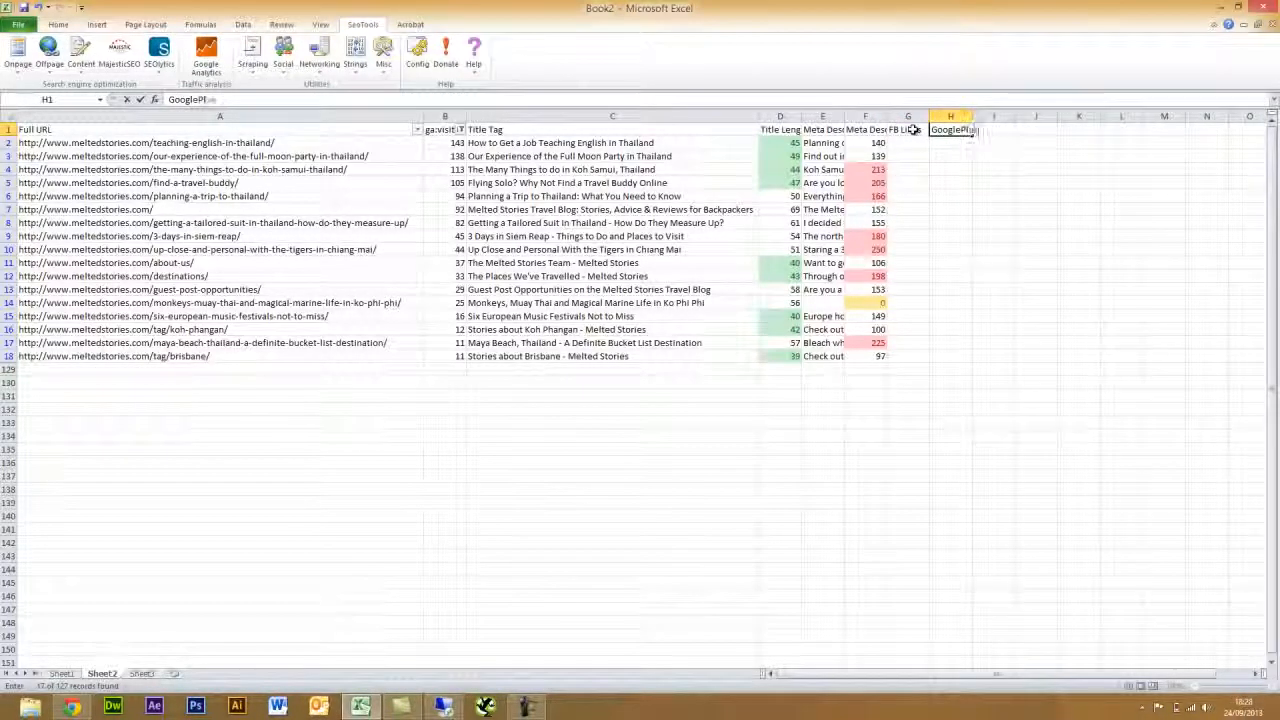
pyautogui.press('Tab')
pyautogui.write('Tweet')
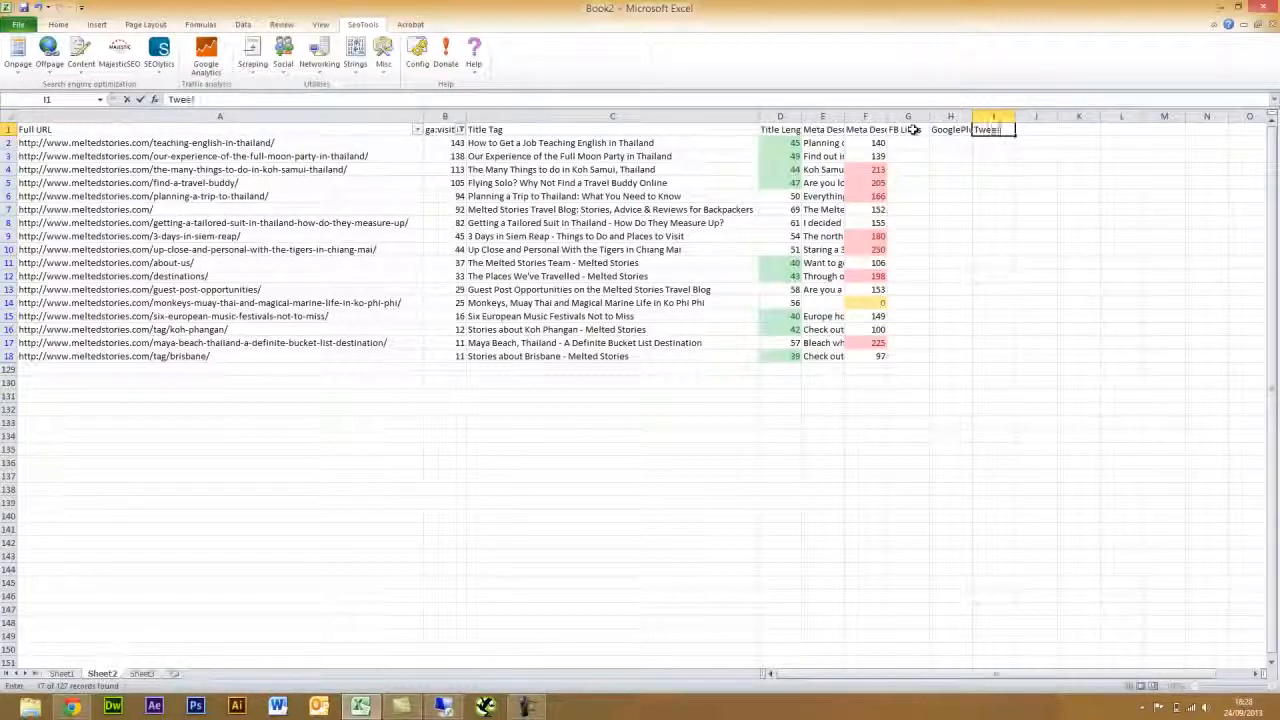
pyautogui.click(953, 170)
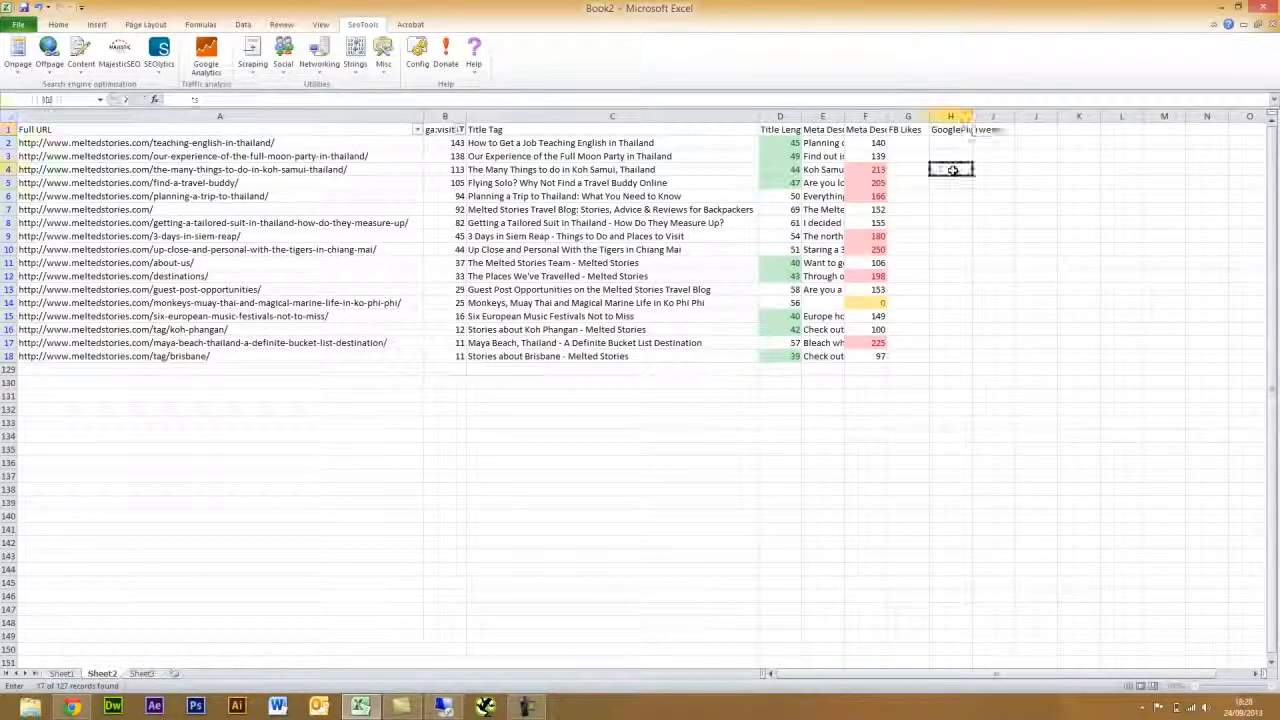
pyautogui.click(909, 144)
# - Insert =FacebookLikes(A2) in G2 via SeoTools Social and fill it down to G18
pyautogui.click(286, 60)
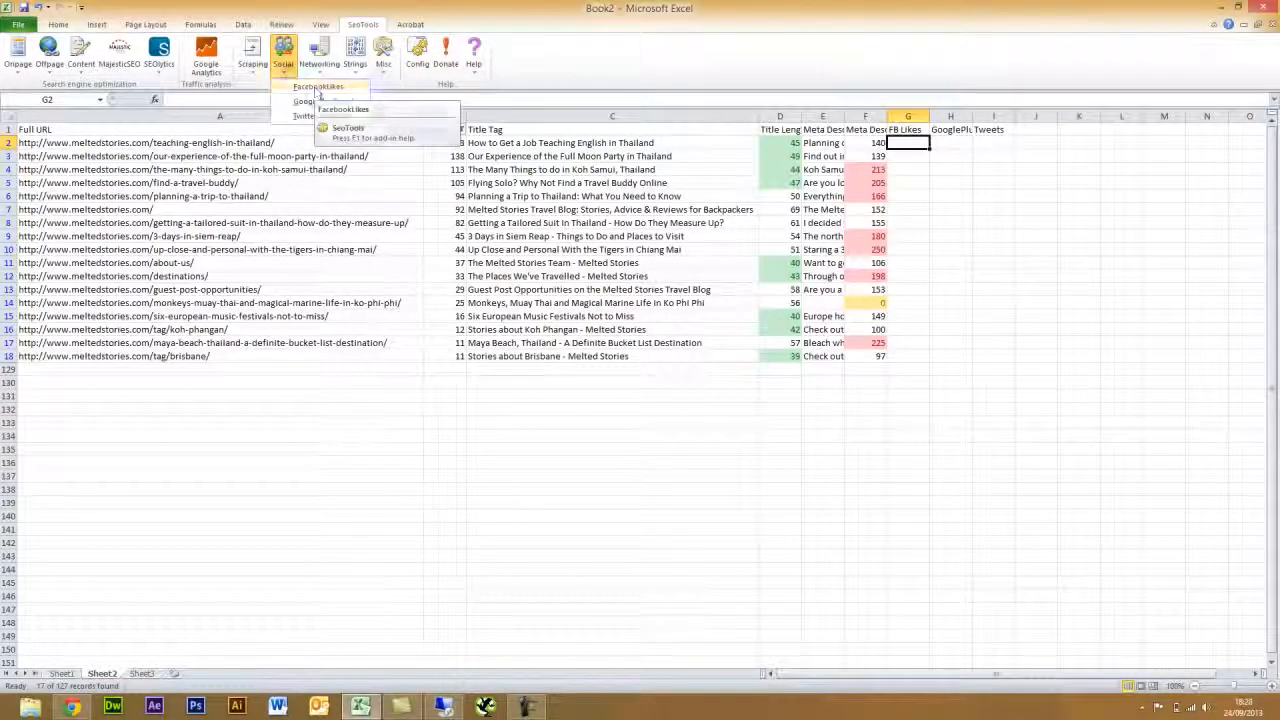
pyautogui.click(318, 87)
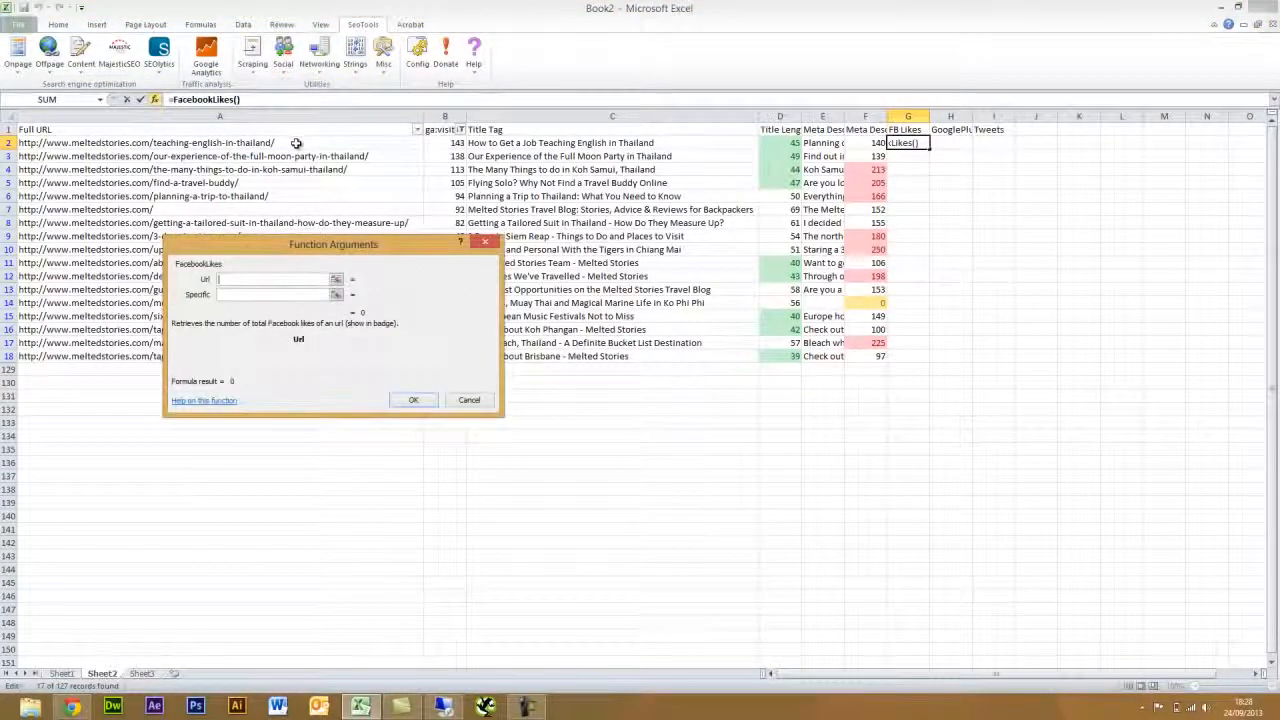
pyautogui.click(296, 143)
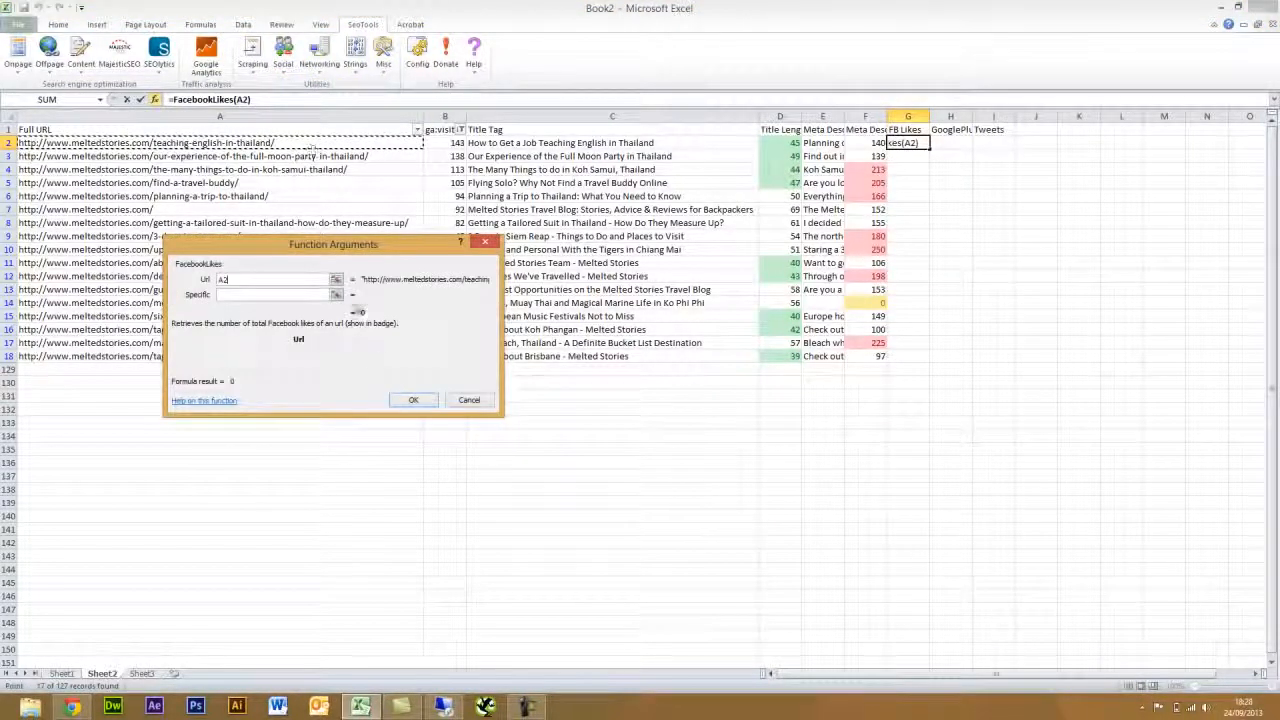
pyautogui.click(416, 401)
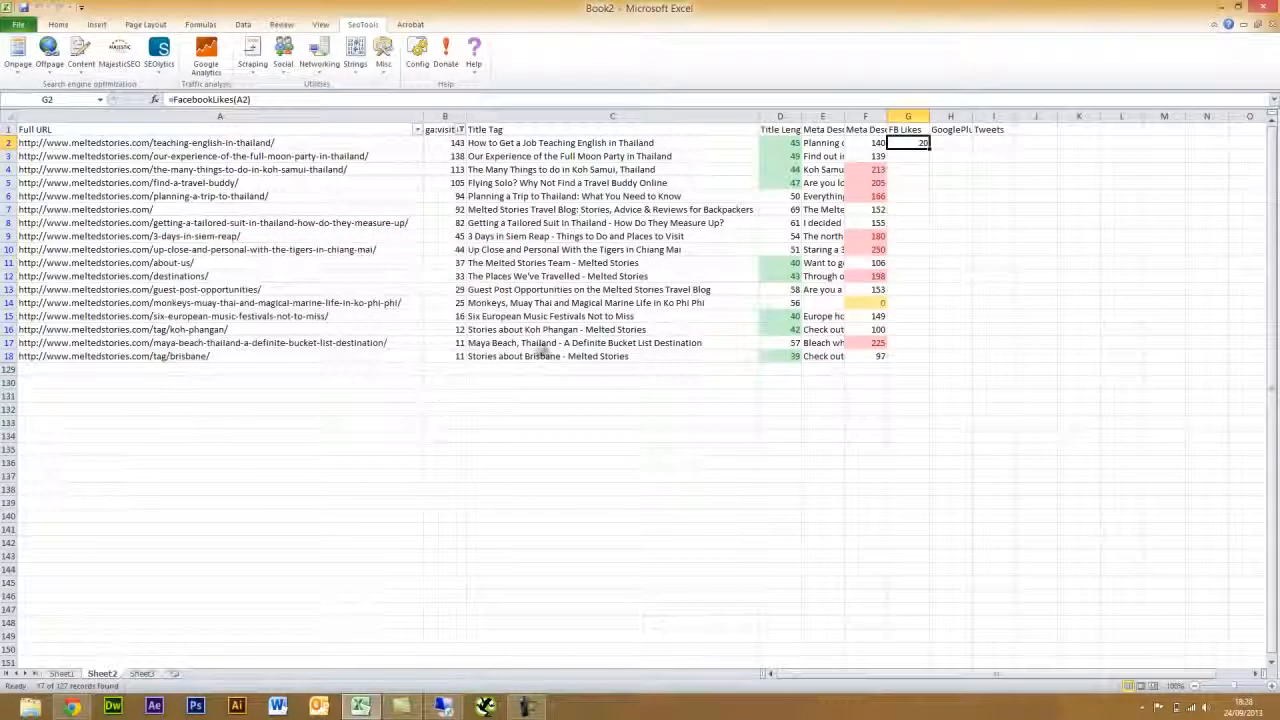
pyautogui.moveTo(929, 149); pyautogui.dragTo(918, 362)
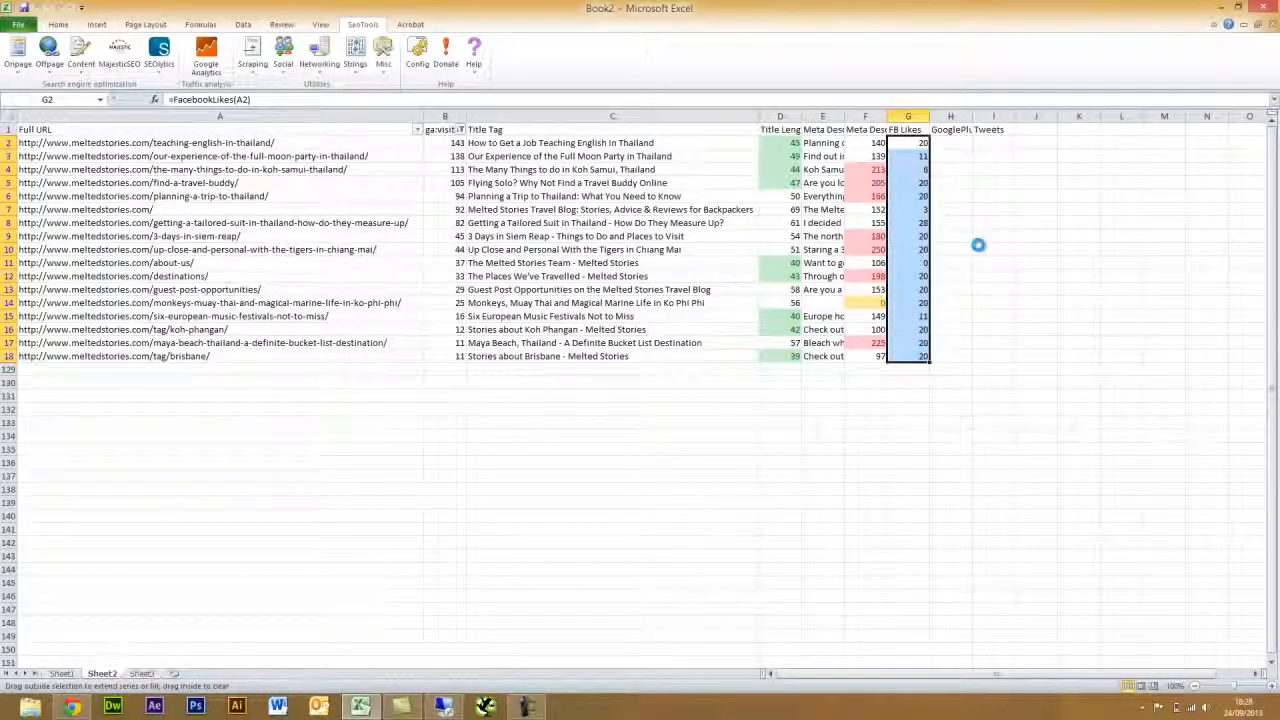
pyautogui.click(527, 707)
pyautogui.click(1218, 645)
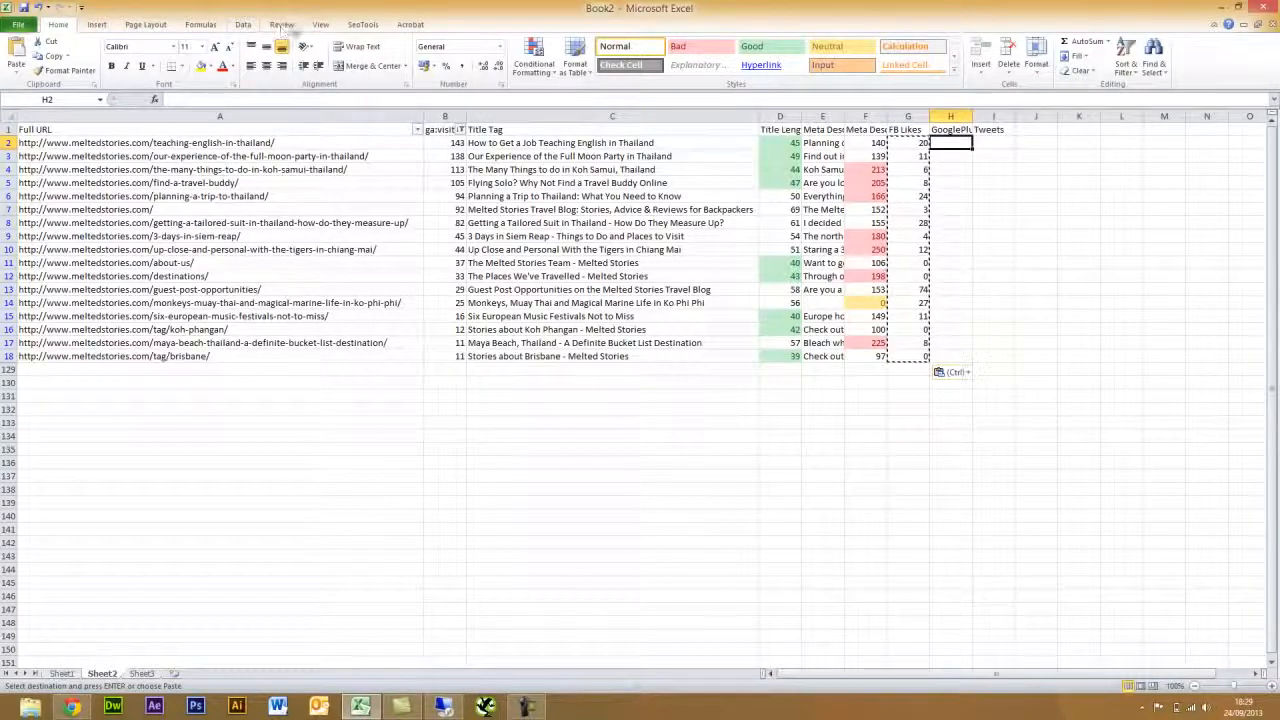
pyautogui.click(362, 24)
# - Fill H2:H18 with GooglePlusCount results for each URL in column A, e.g. 2, 14, 359
pyautogui.click(288, 72)
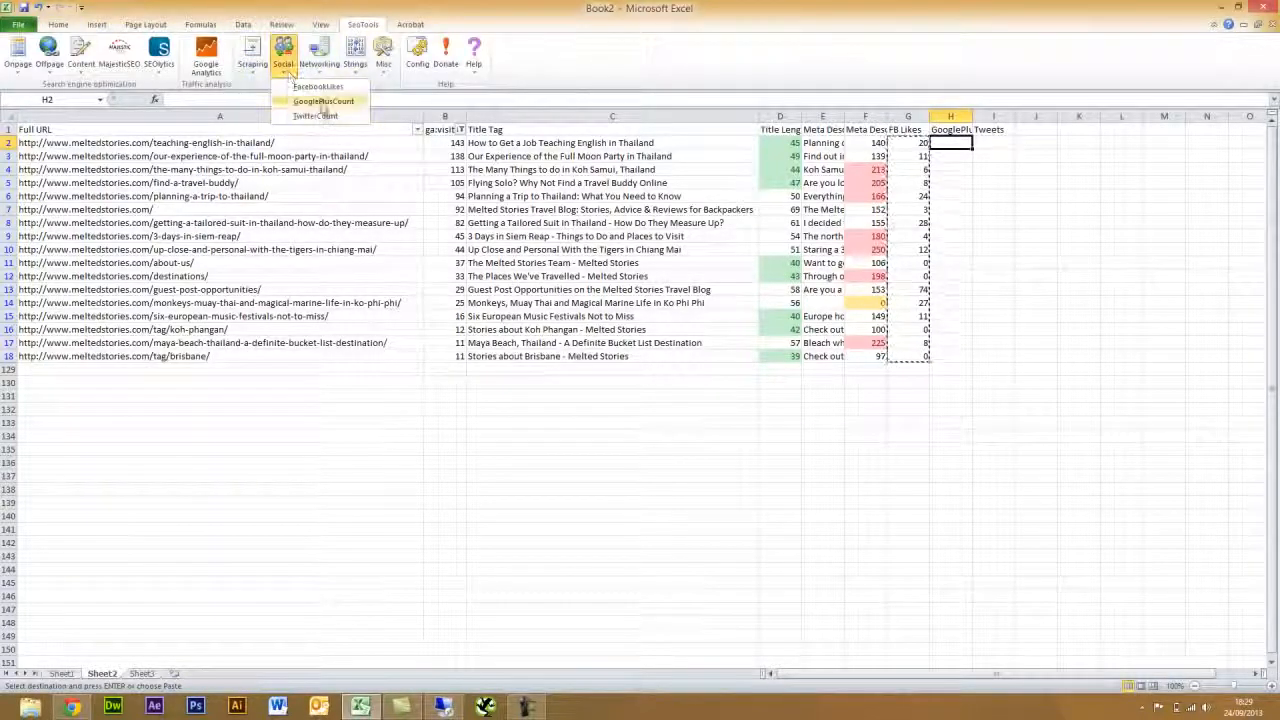
pyautogui.click(322, 101)
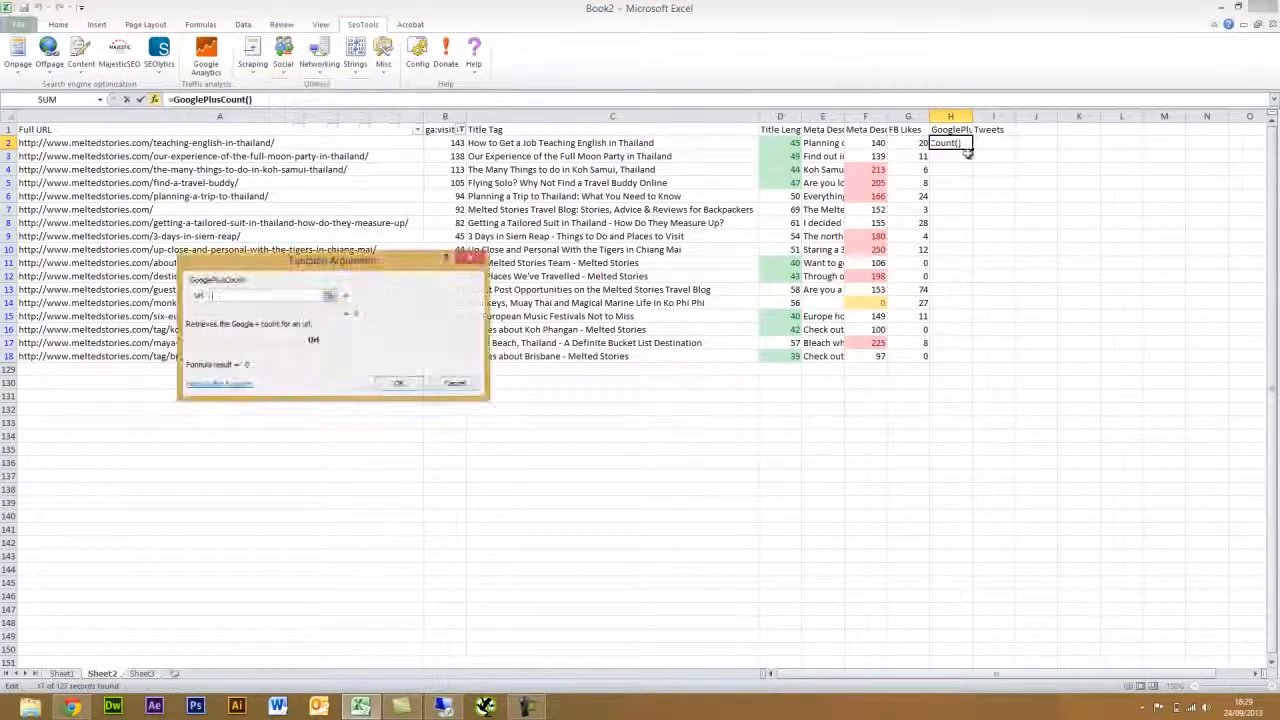
pyautogui.click(306, 145)
pyautogui.click(398, 383)
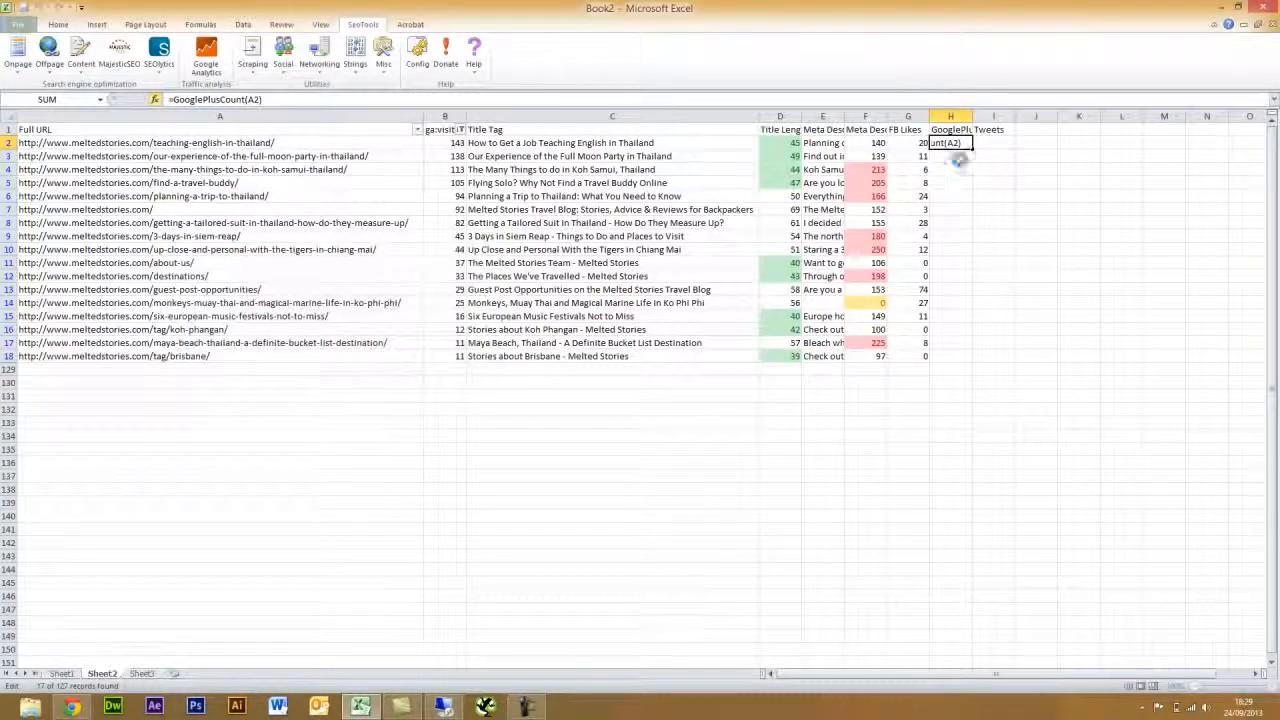
pyautogui.moveTo(971, 149); pyautogui.dragTo(971, 356)
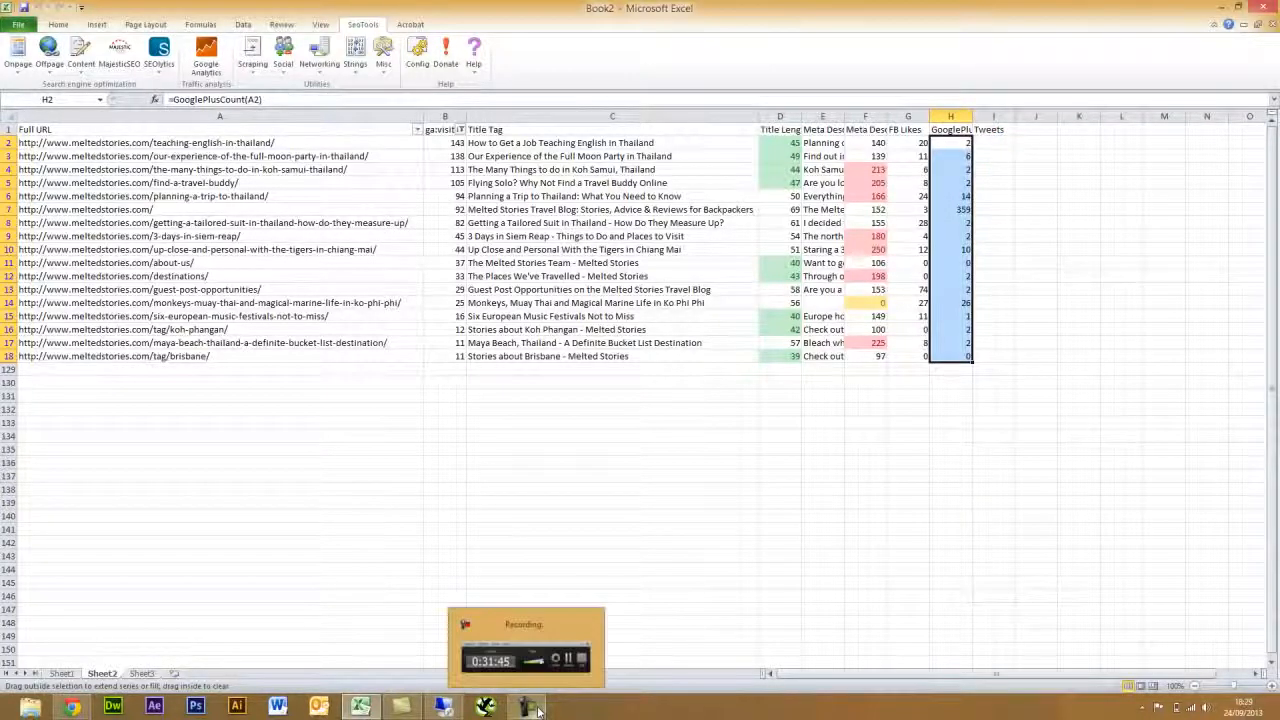
pyautogui.click(527, 662)
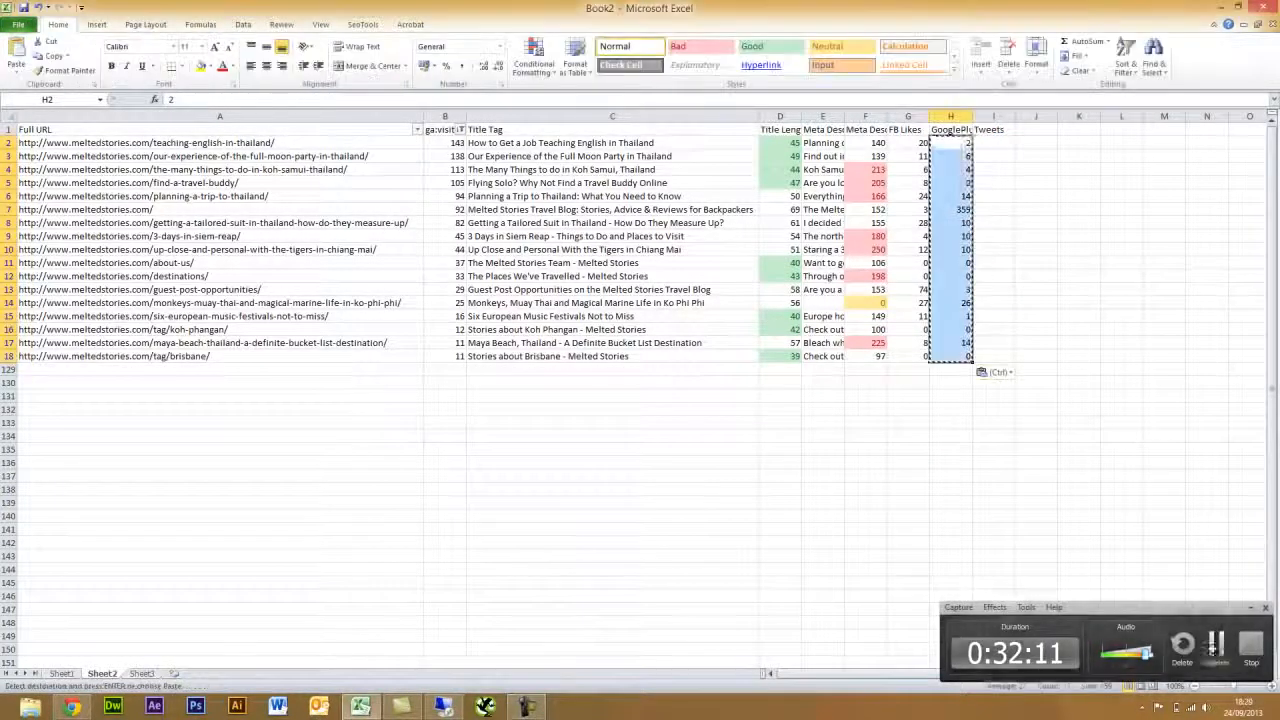
pyautogui.click(986, 142)
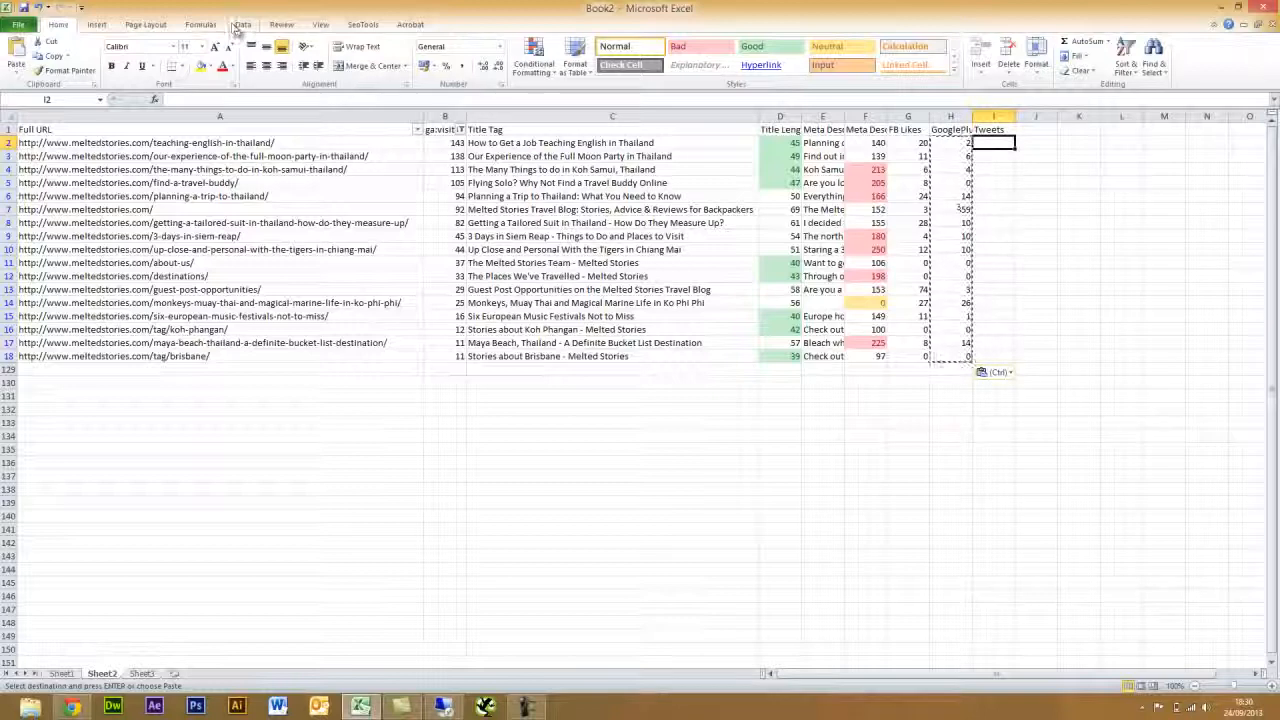
# - Put =TwitterCount(A2) in I2 and fill it down through I18
pyautogui.click(362, 24)
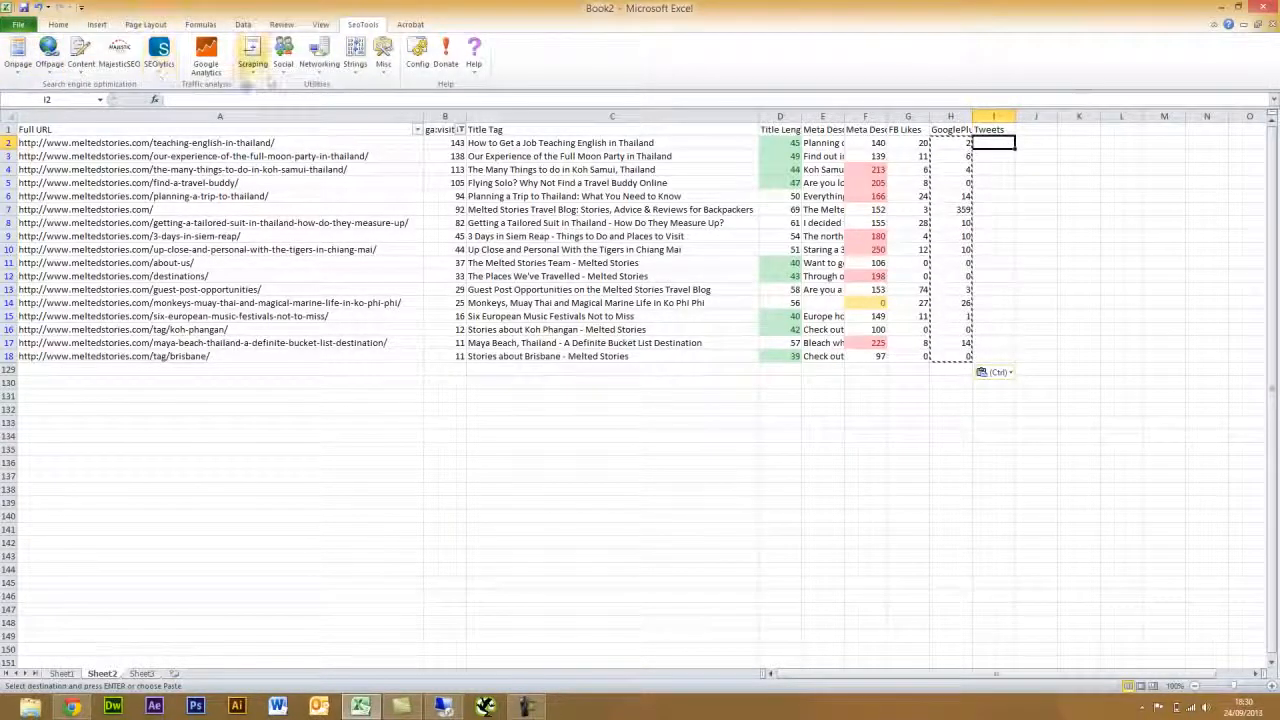
pyautogui.click(286, 70)
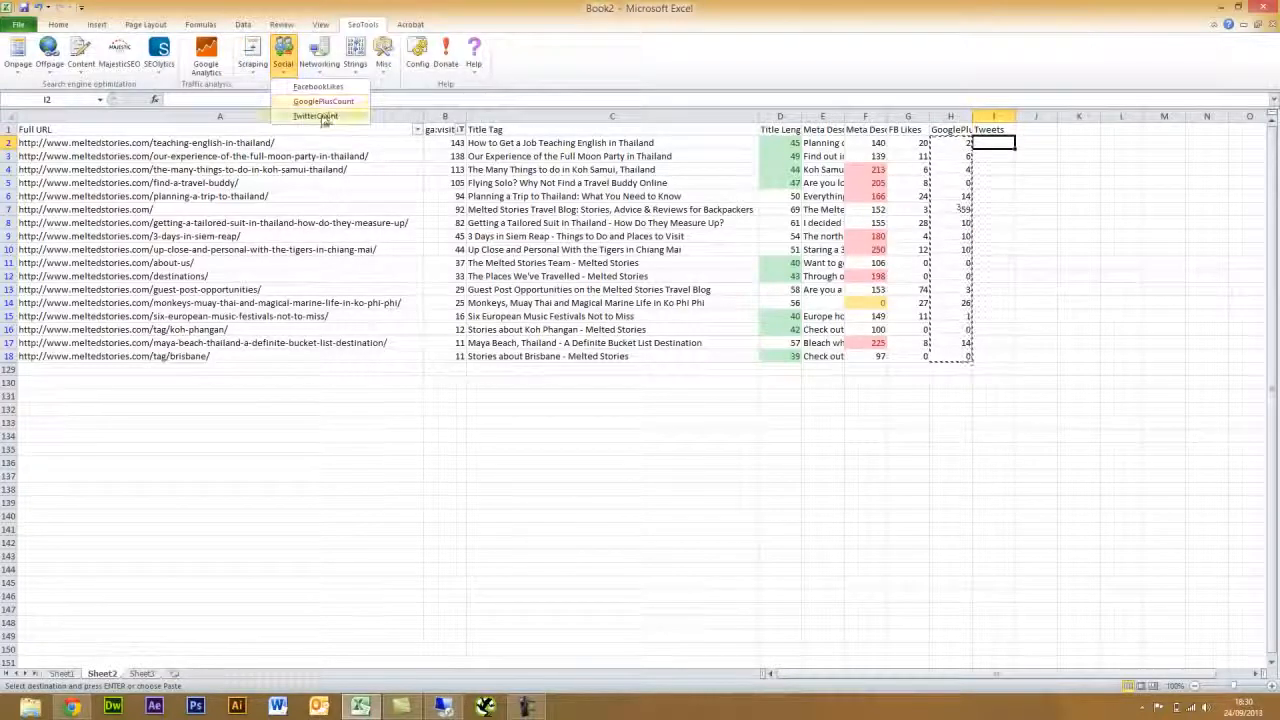
pyautogui.click(326, 114)
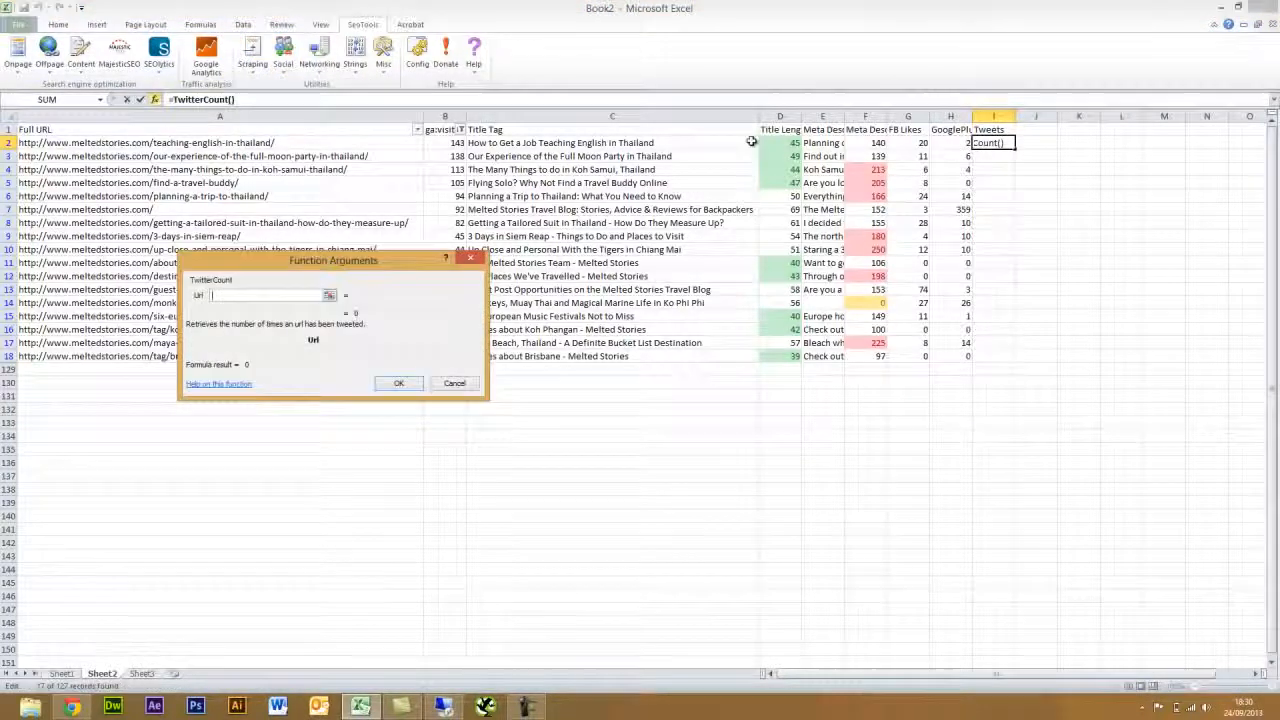
pyautogui.click(336, 145)
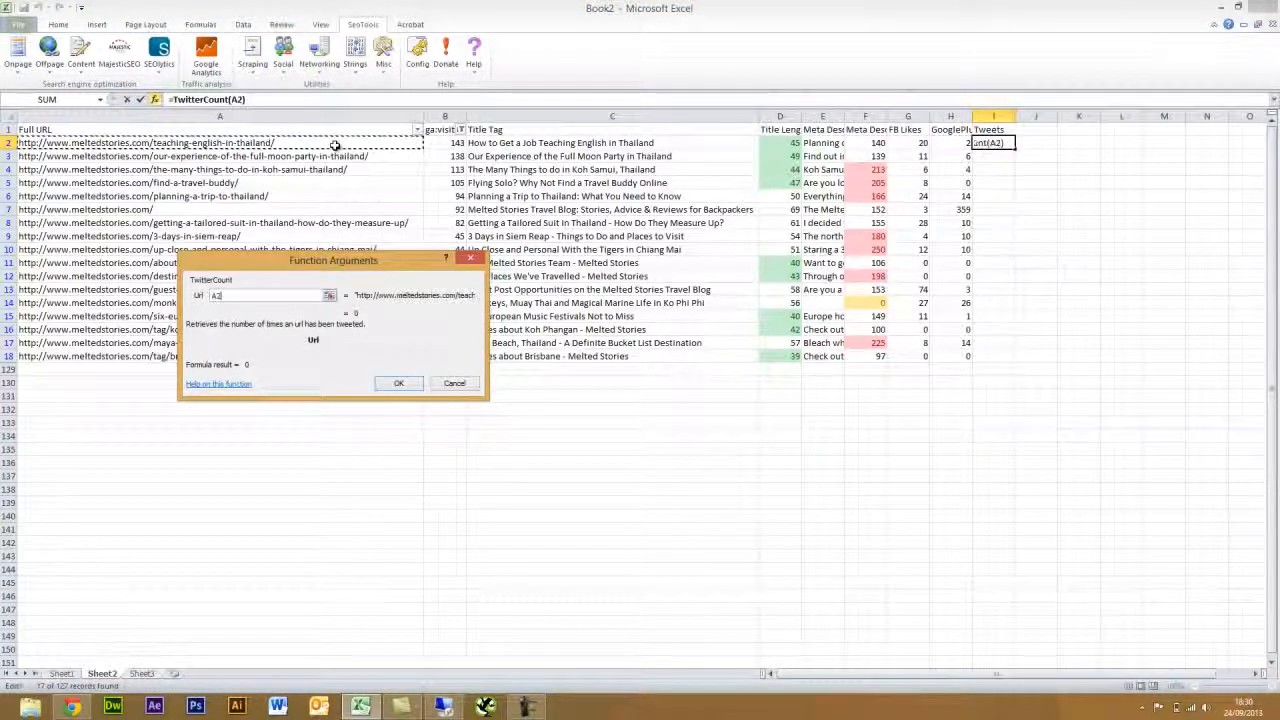
pyautogui.click(399, 384)
pyautogui.moveTo(1015, 148); pyautogui.dragTo(1012, 358)
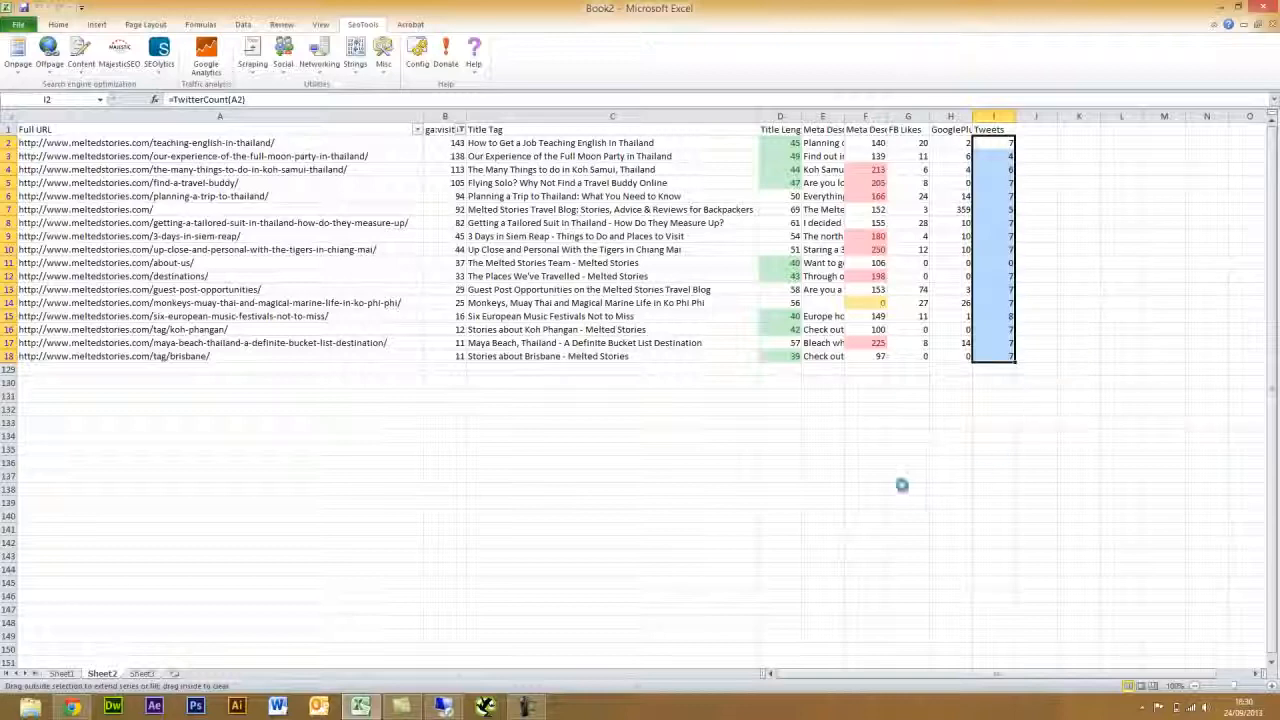
pyautogui.click(527, 706)
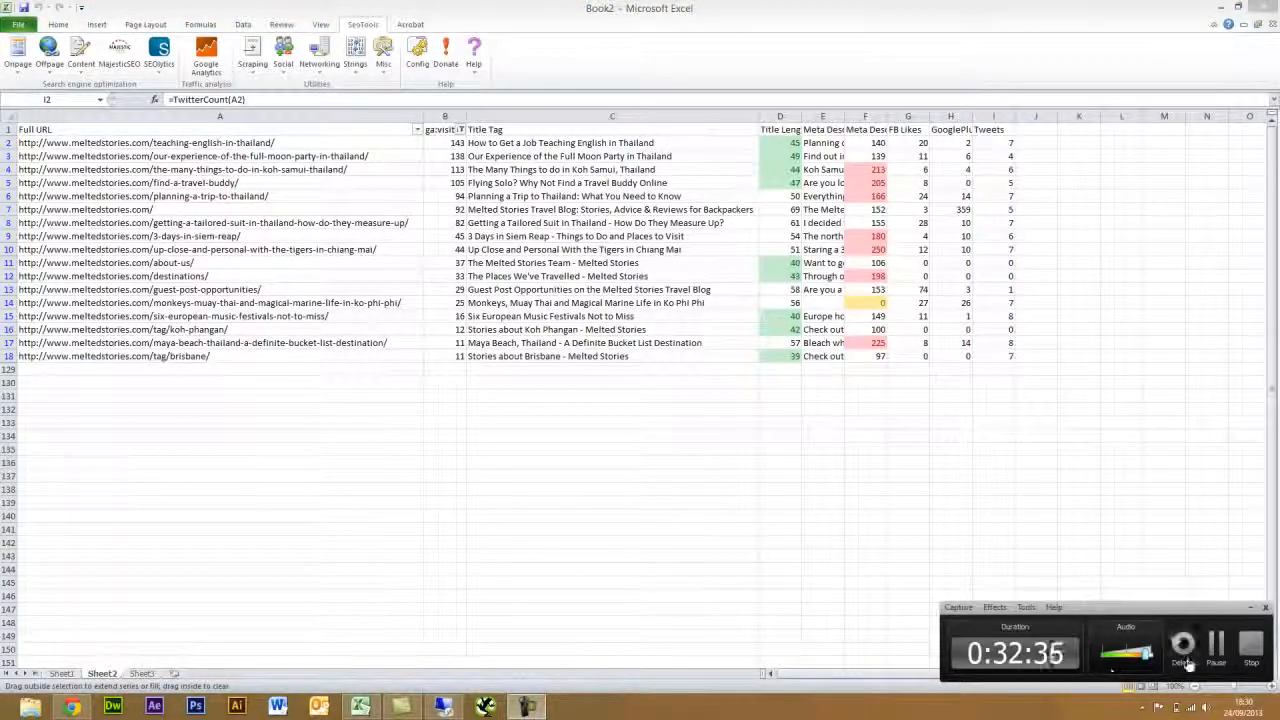
pyautogui.click(1213, 648)
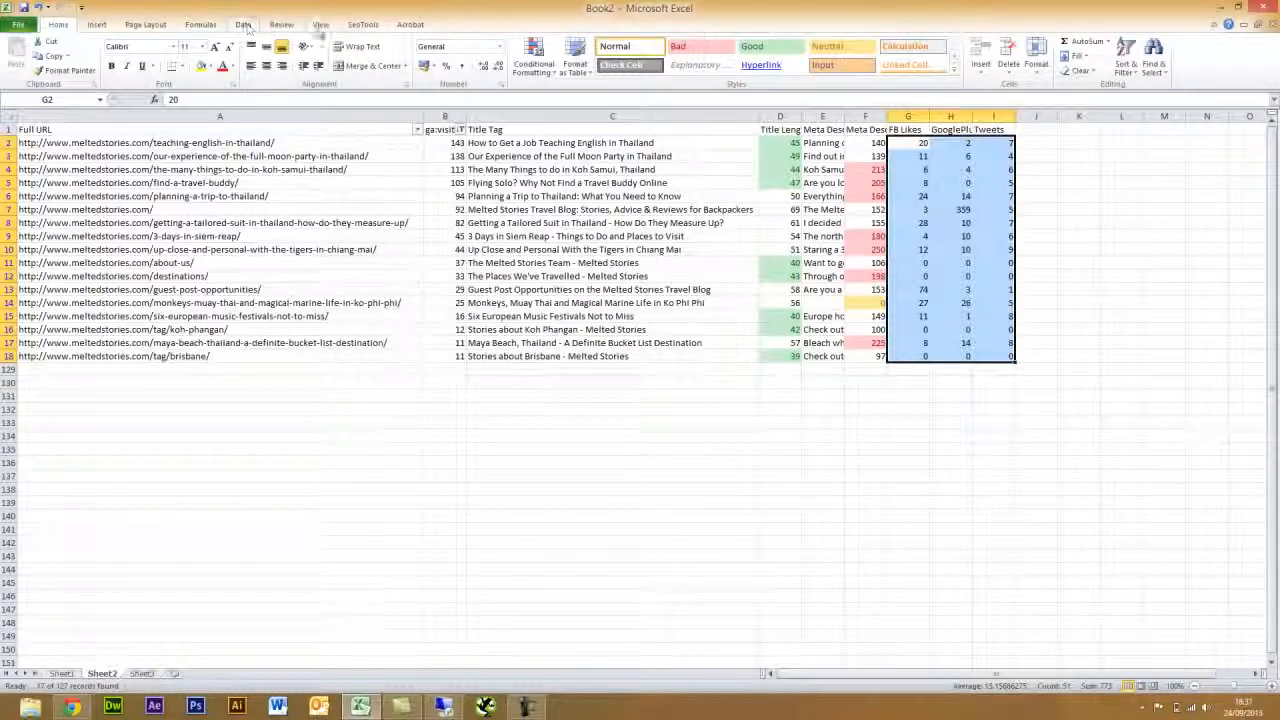
# - Highlight G2:I18 counts greater than 10 with Green Fill with Dark Green Text
pyautogui.click(549, 72)
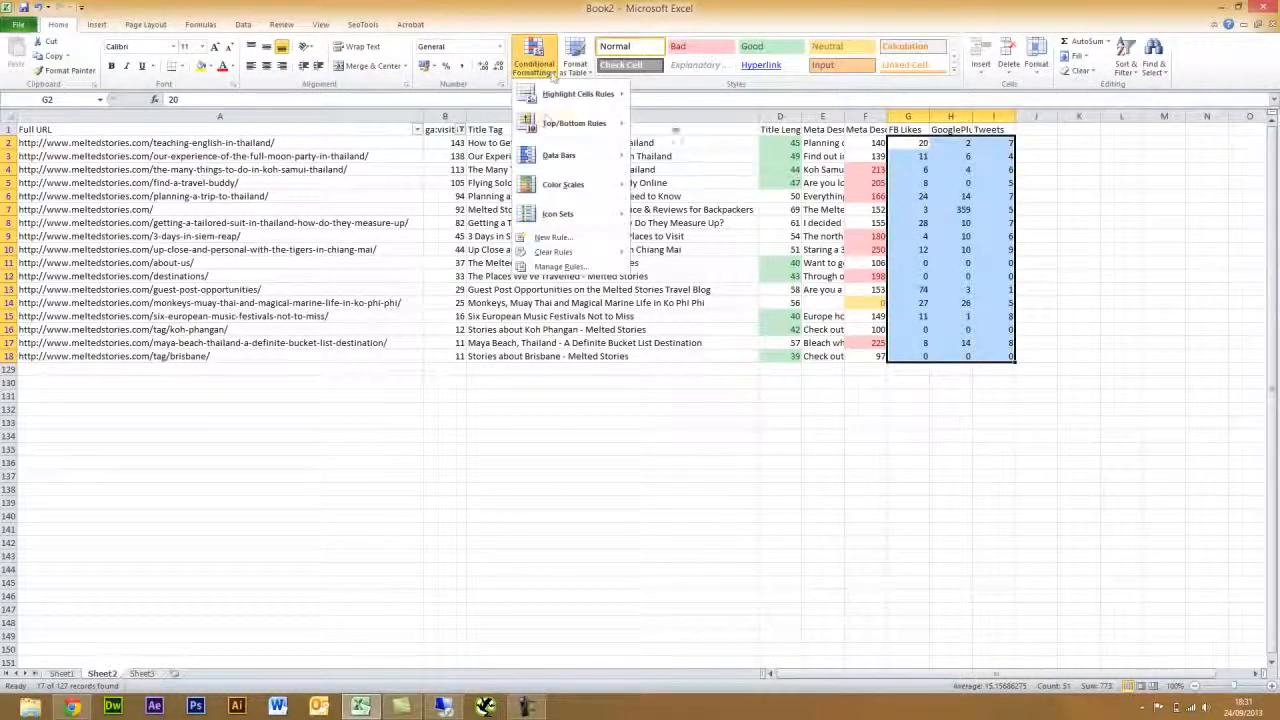
pyautogui.moveTo(578, 94)
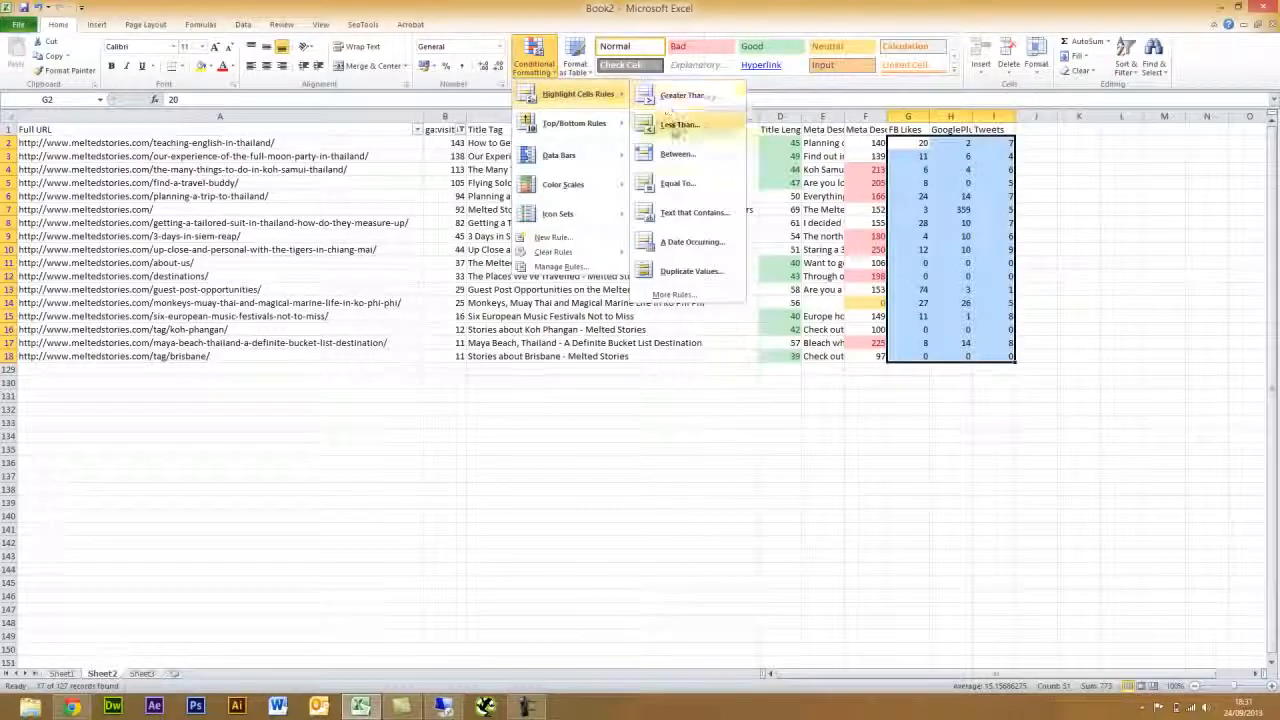
pyautogui.click(684, 95)
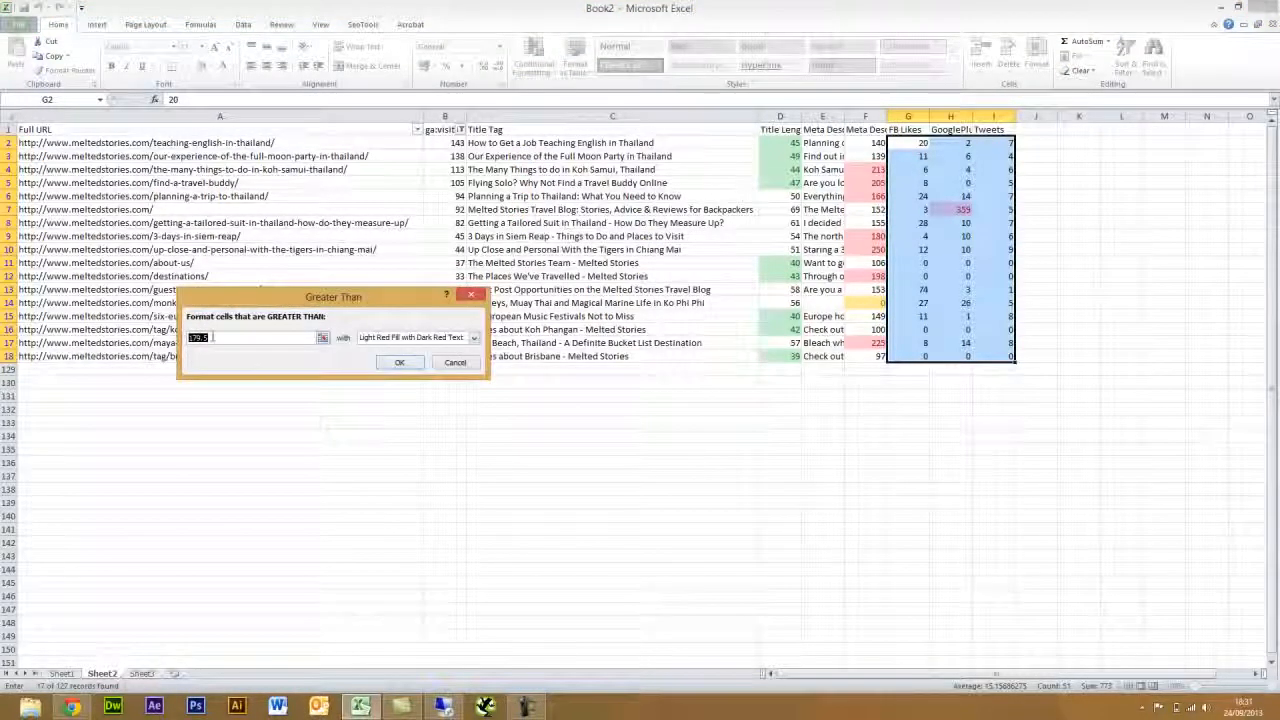
pyautogui.write('10')
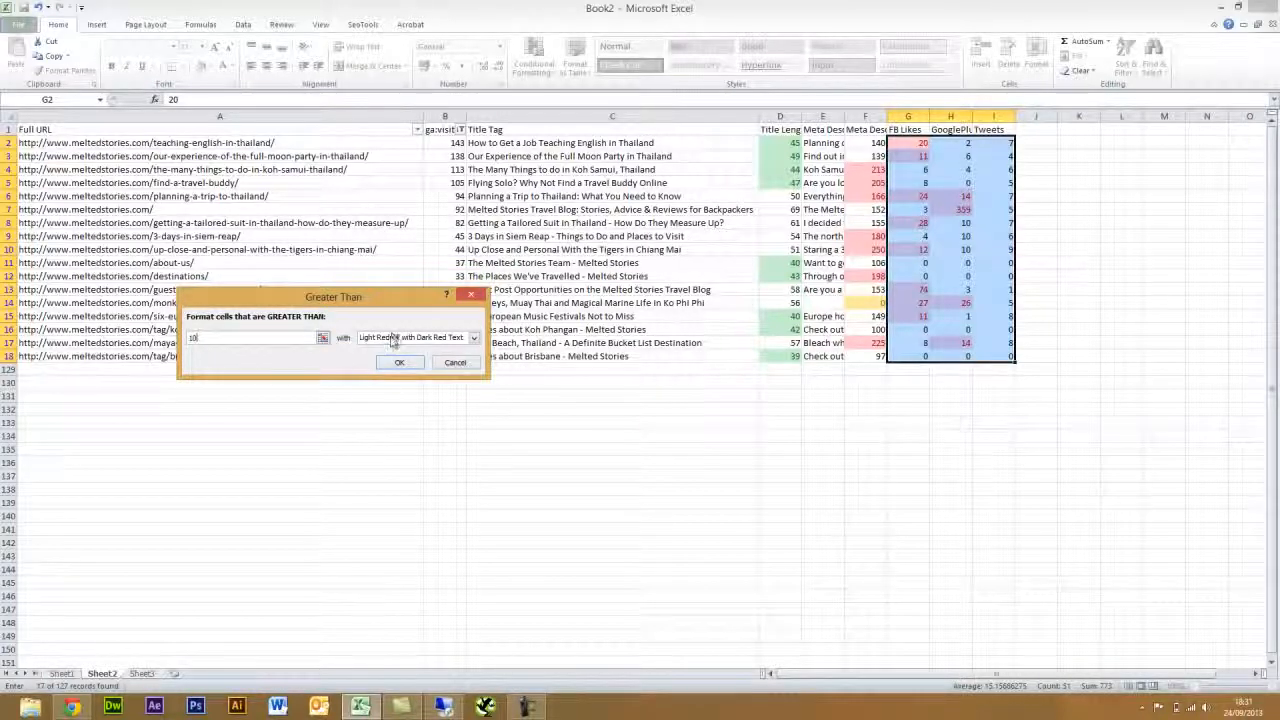
pyautogui.click(393, 341)
pyautogui.click(396, 367)
pyautogui.click(398, 364)
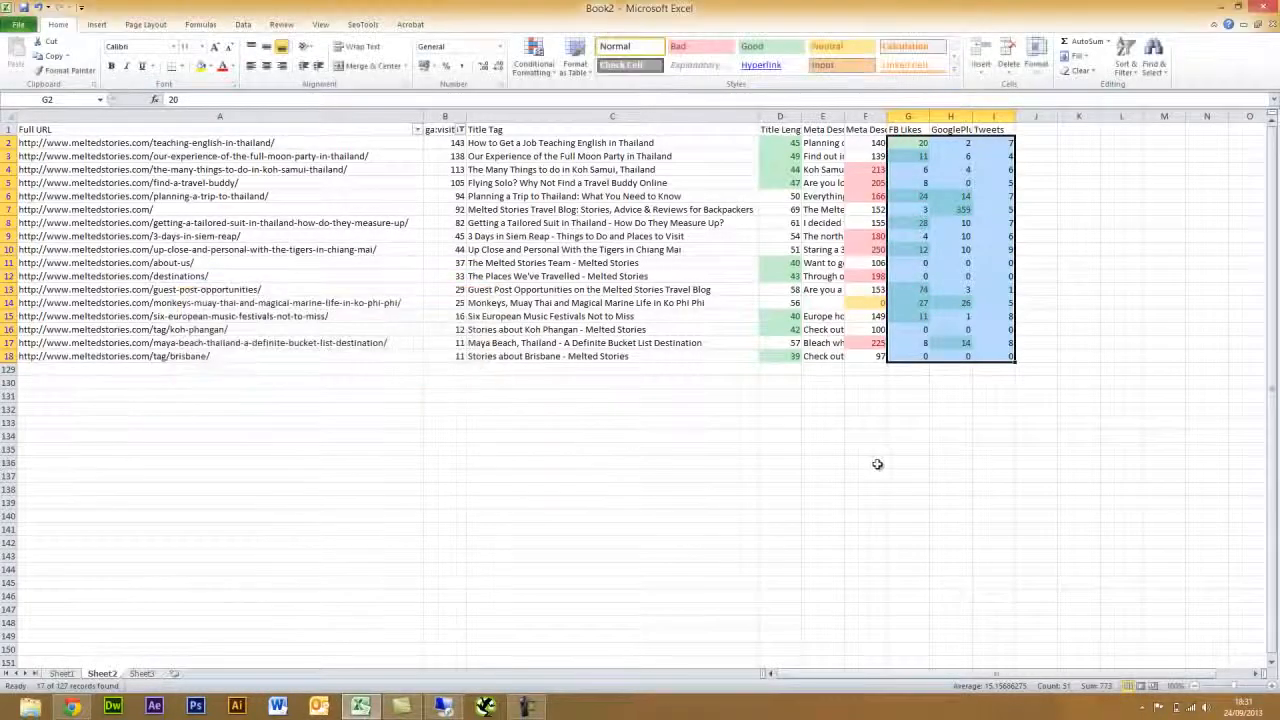
pyautogui.click(875, 462)
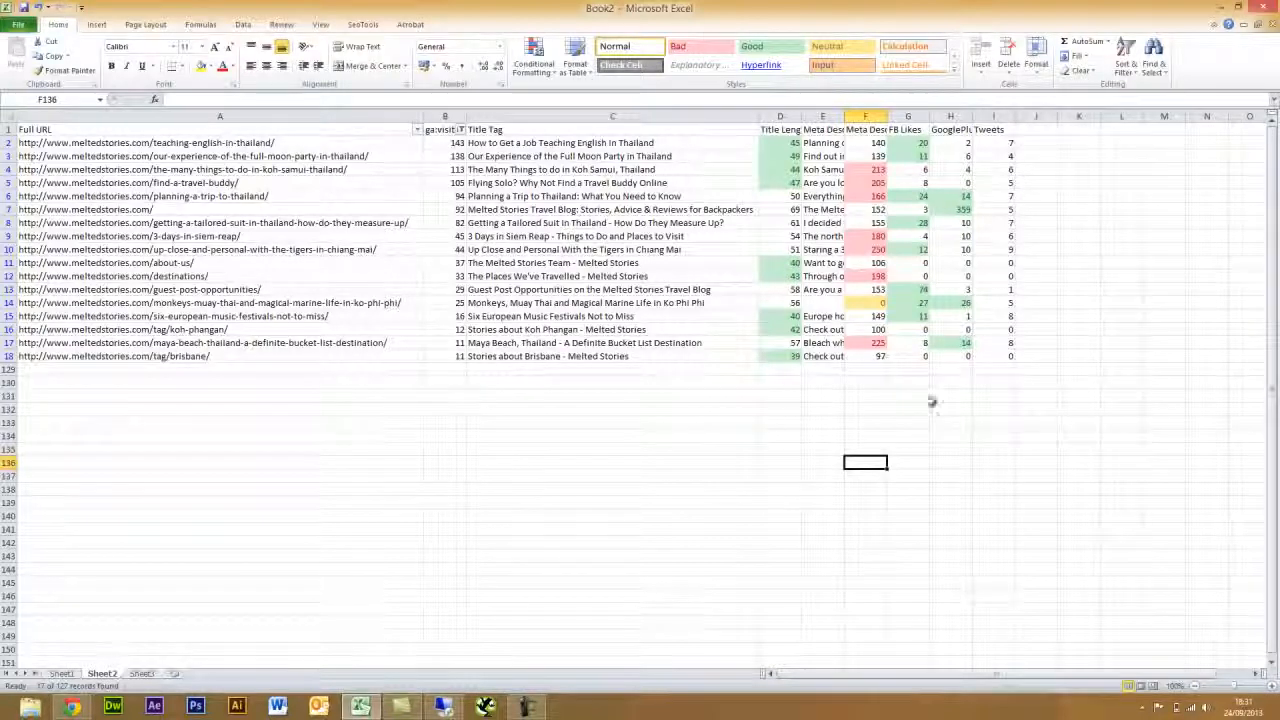
# - AutoSum each row's G:I counts into J2, fill it down to J18, and select J2:J18
pyautogui.click(1030, 143)
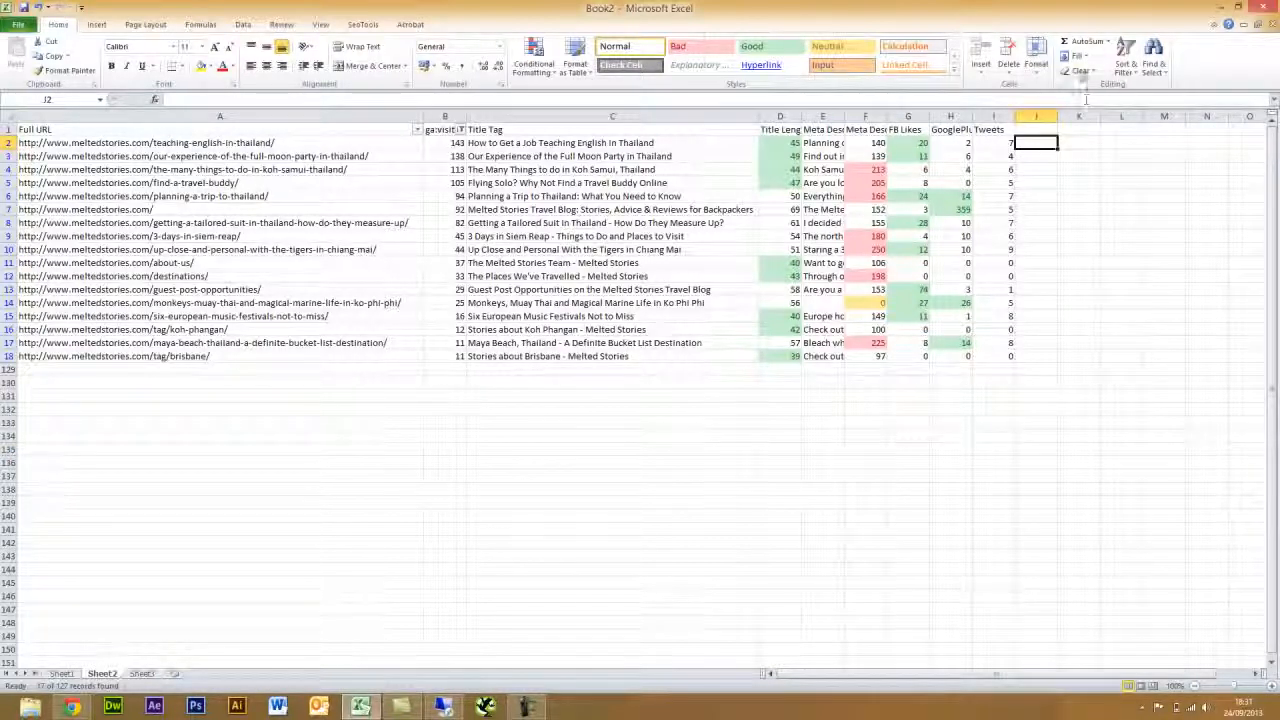
pyautogui.moveTo(915, 143); pyautogui.dragTo(1036, 143)
pyautogui.click(1078, 45)
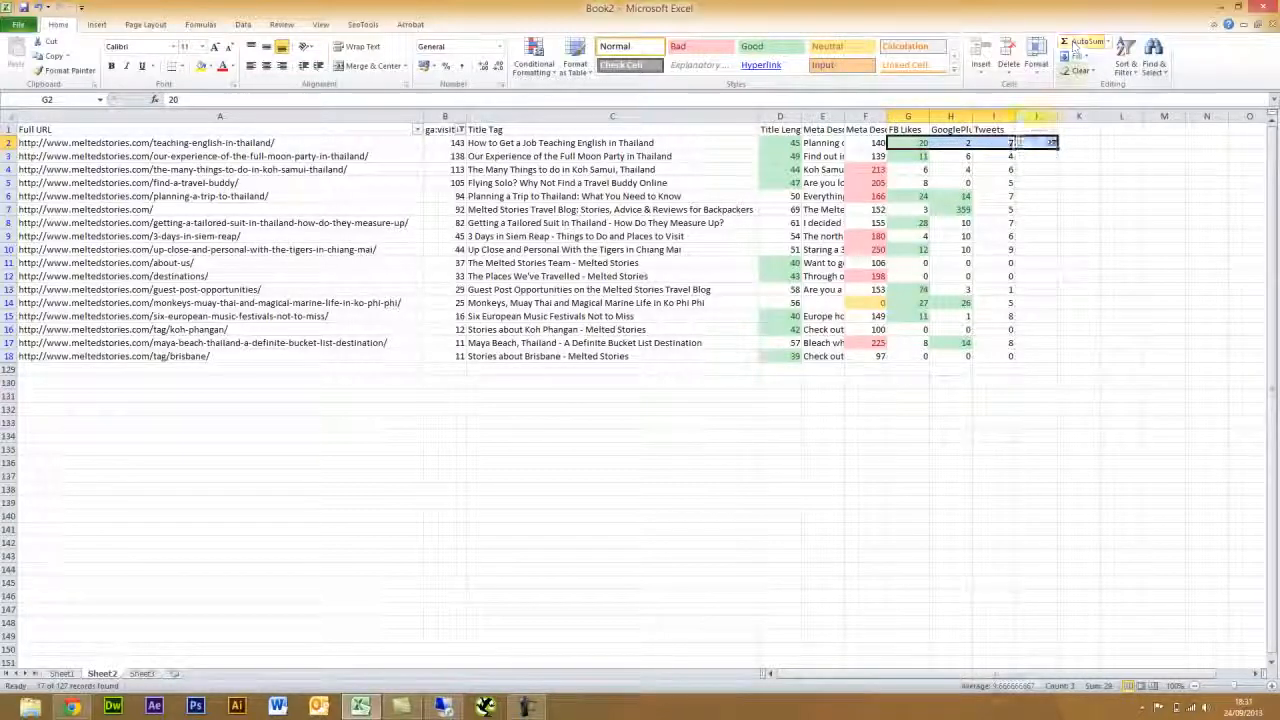
pyautogui.click(1040, 143)
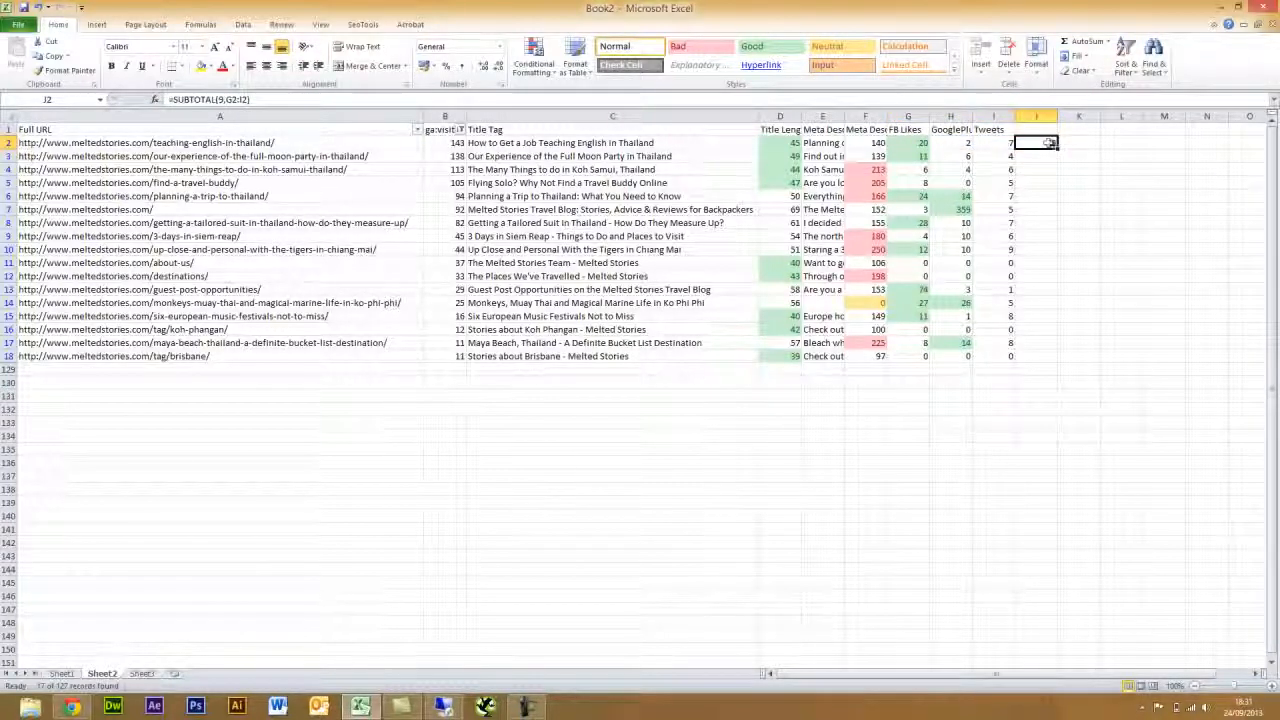
pyautogui.moveTo(1055, 149); pyautogui.dragTo(1049, 364)
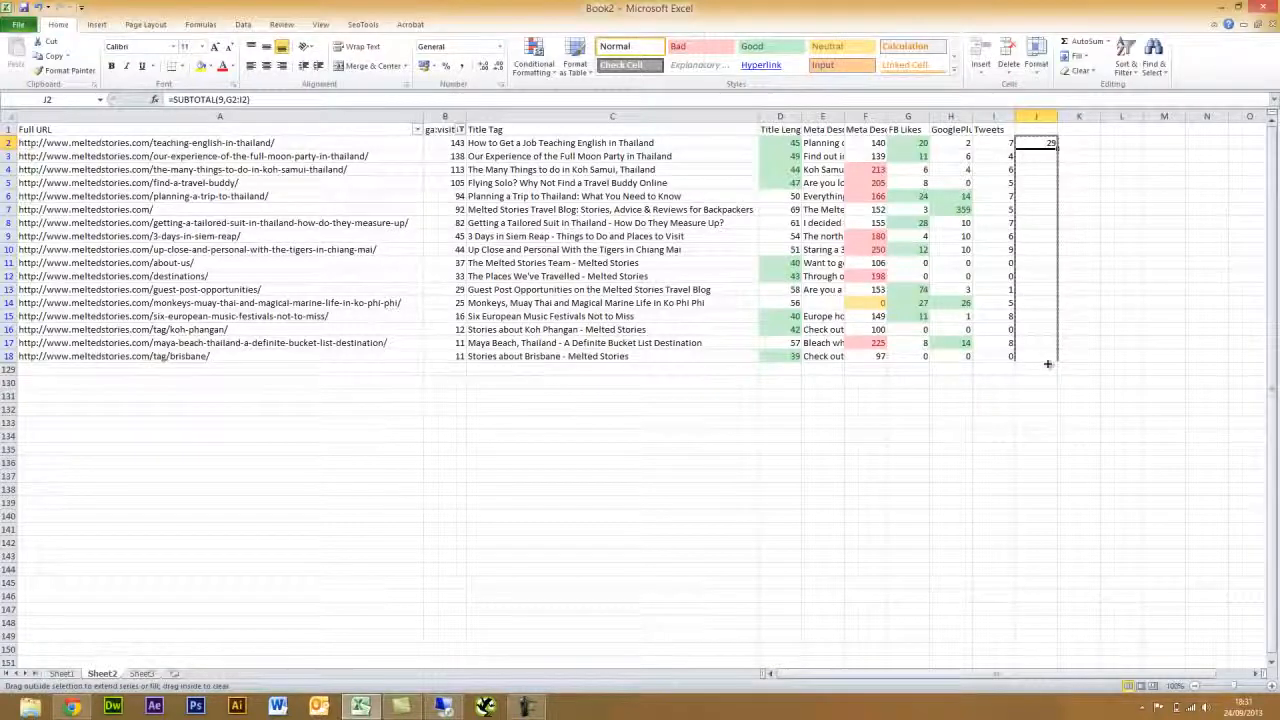
pyautogui.click(1075, 397)
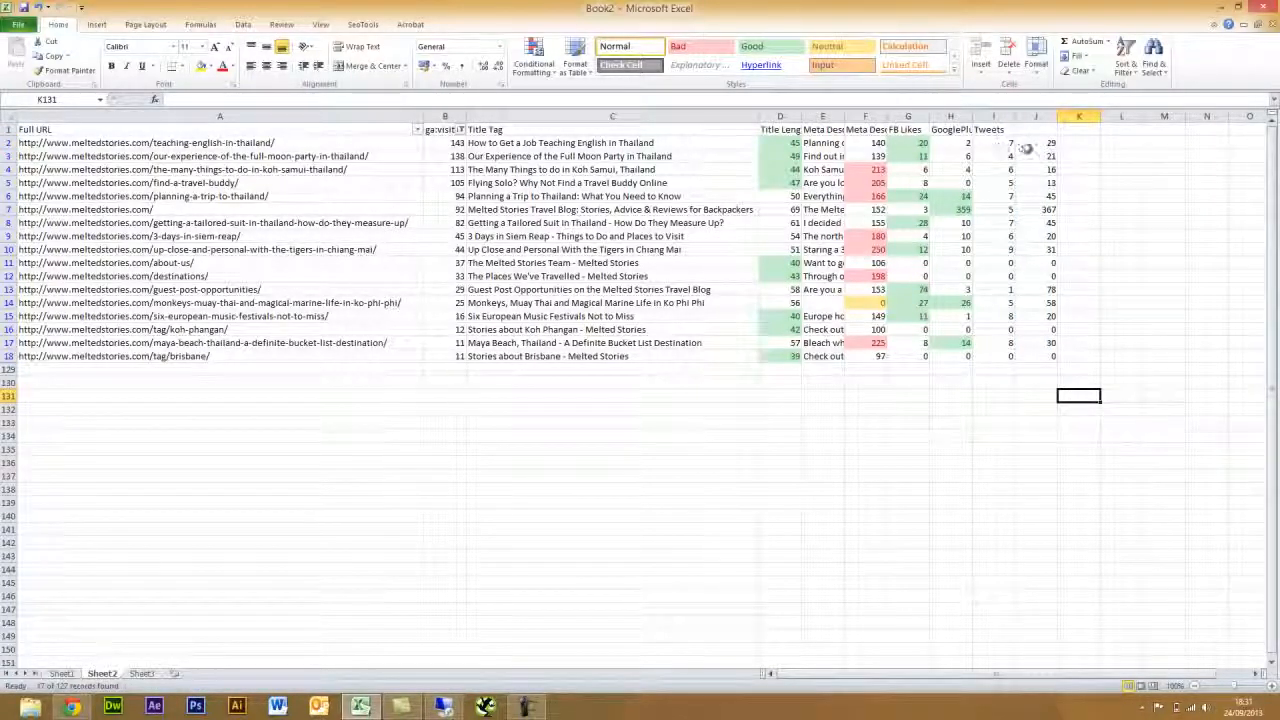
pyautogui.moveTo(1026, 148); pyautogui.dragTo(1034, 357)
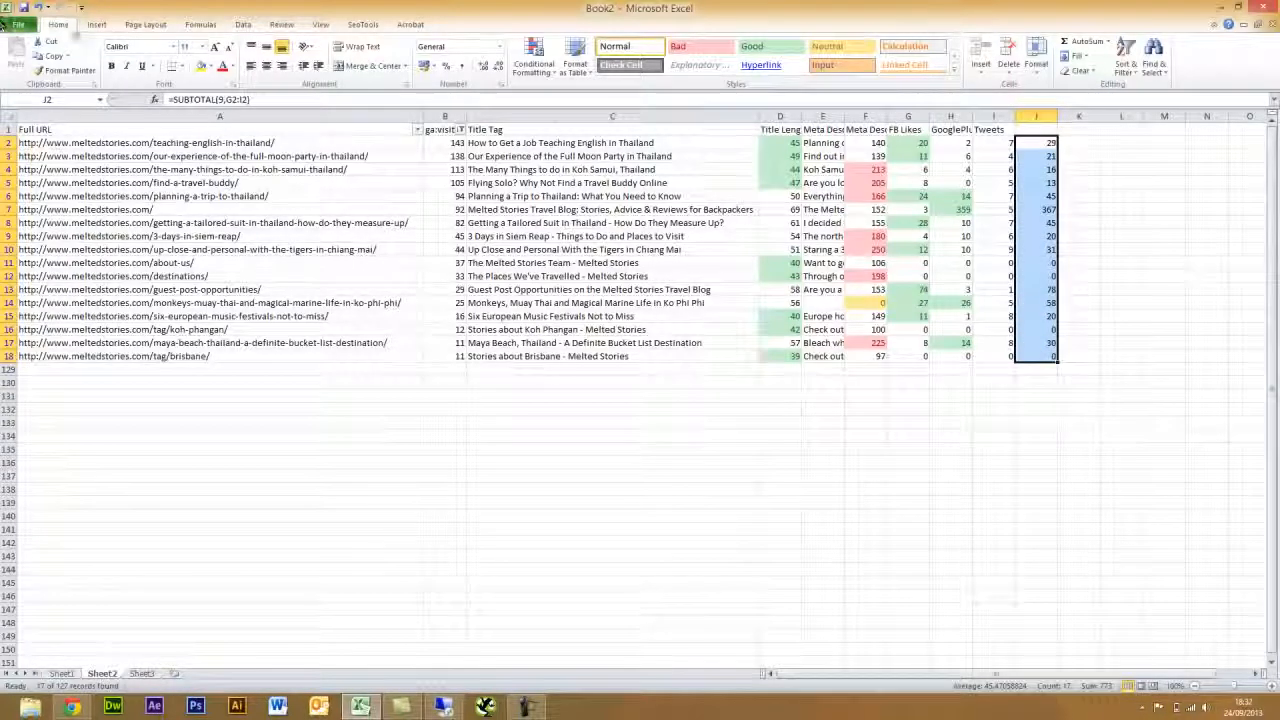
# - Highlight J2:J18 totals greater than 20 with Green Fill with Dark Green Text
pyautogui.click(534, 60)
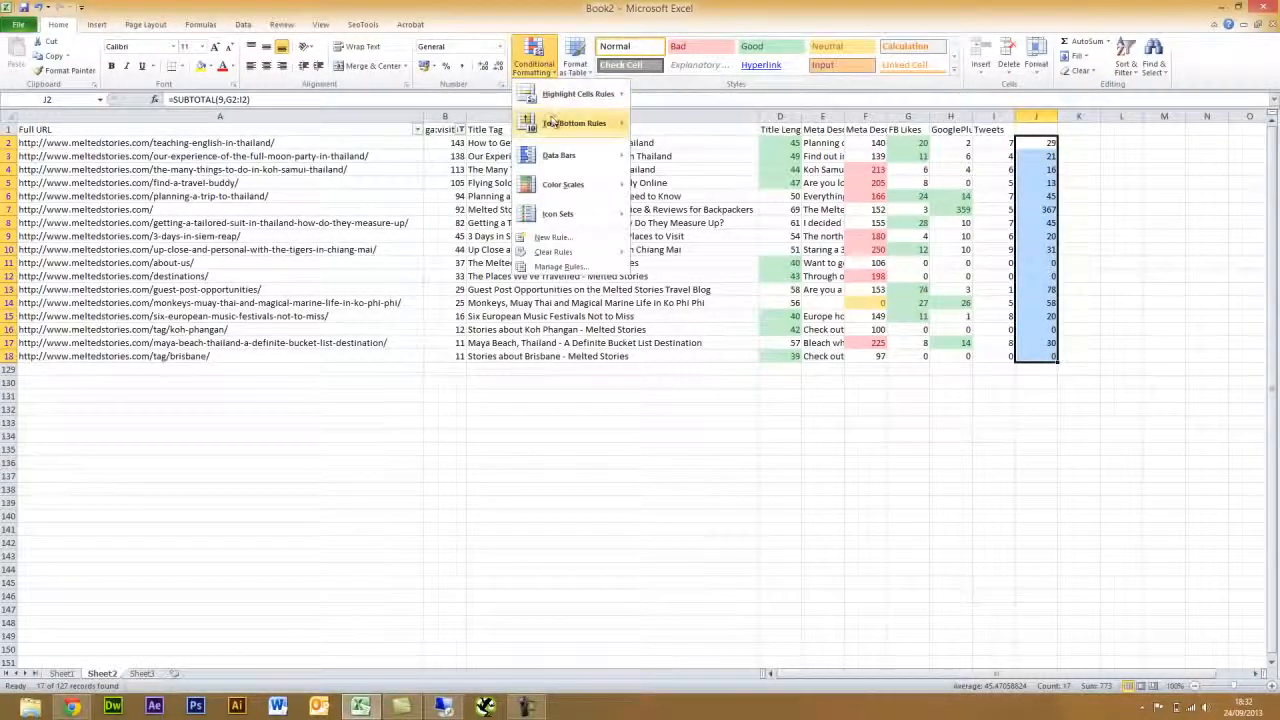
pyautogui.moveTo(575, 94)
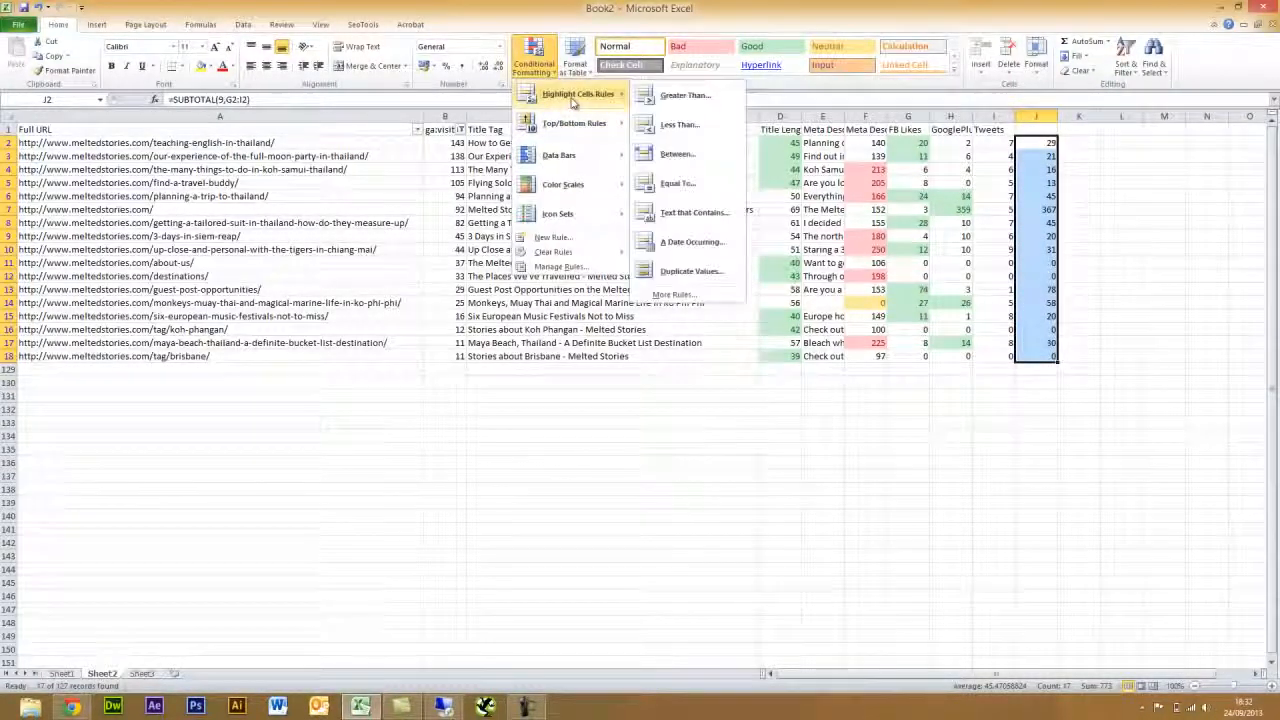
pyautogui.click(718, 105)
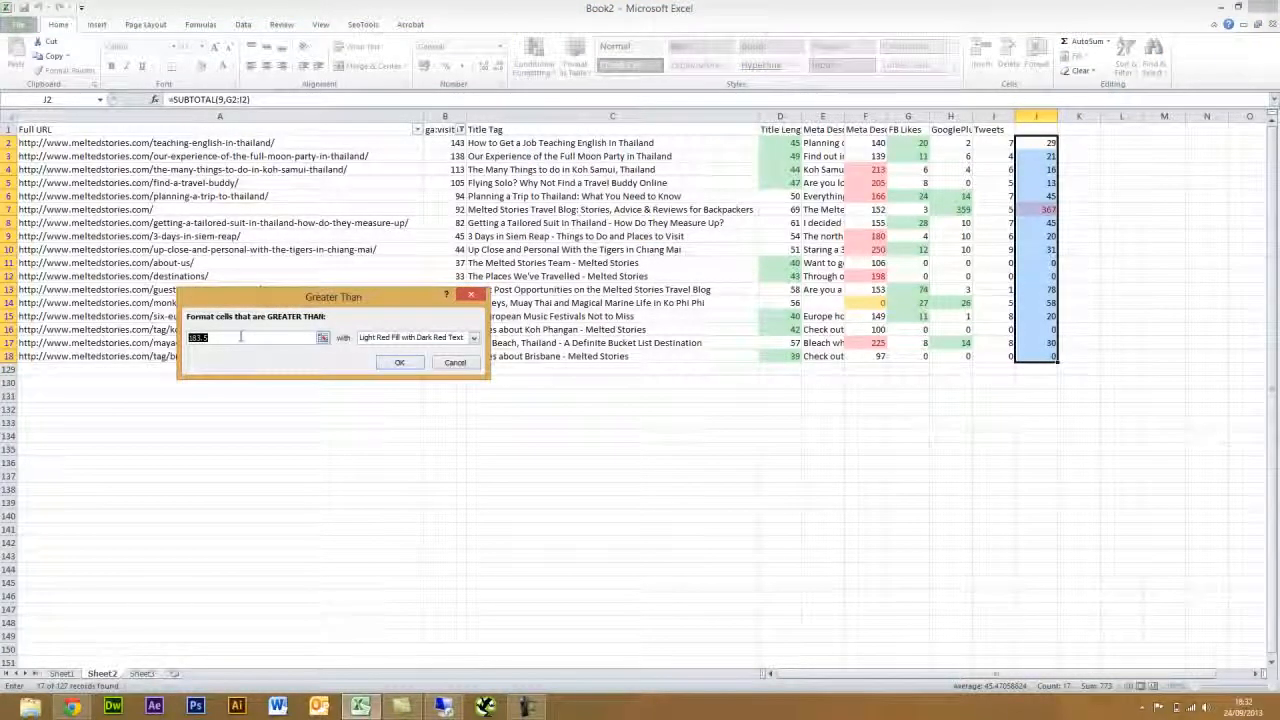
pyautogui.write('15')
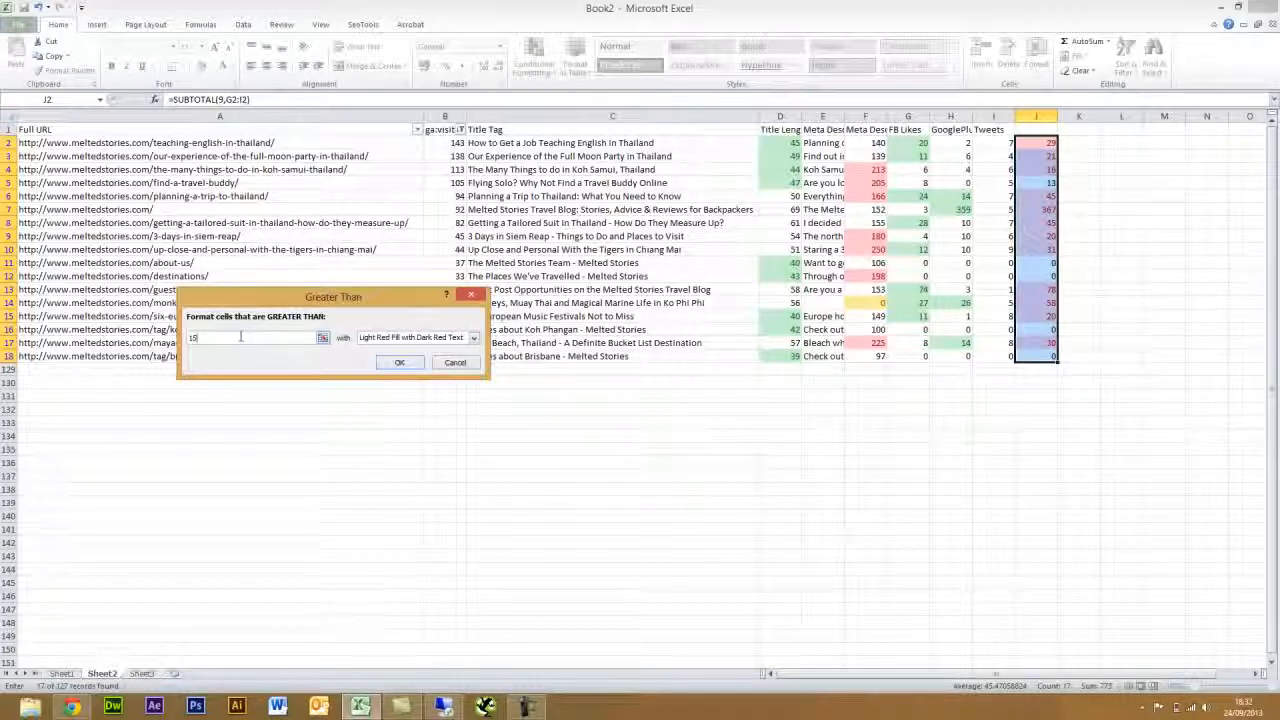
pyautogui.press('BackSpace')
pyautogui.press('BackSpace')
pyautogui.write('20')
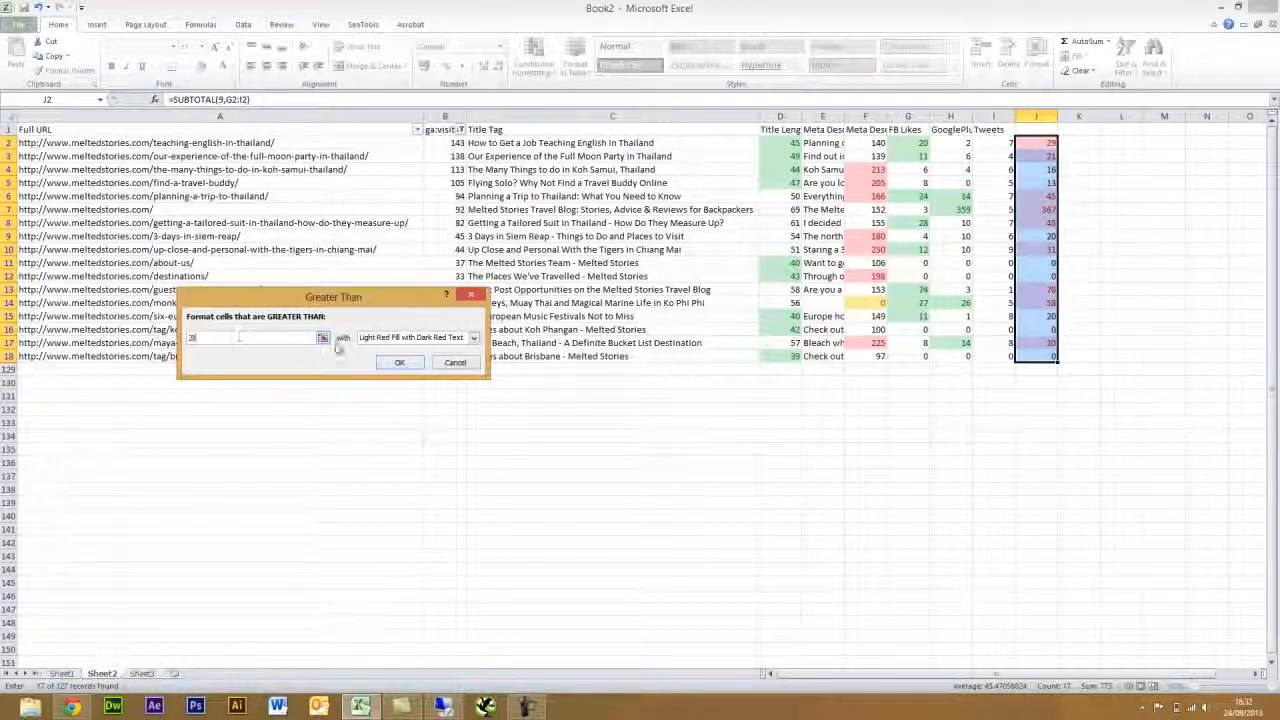
pyautogui.click(410, 338)
pyautogui.click(405, 367)
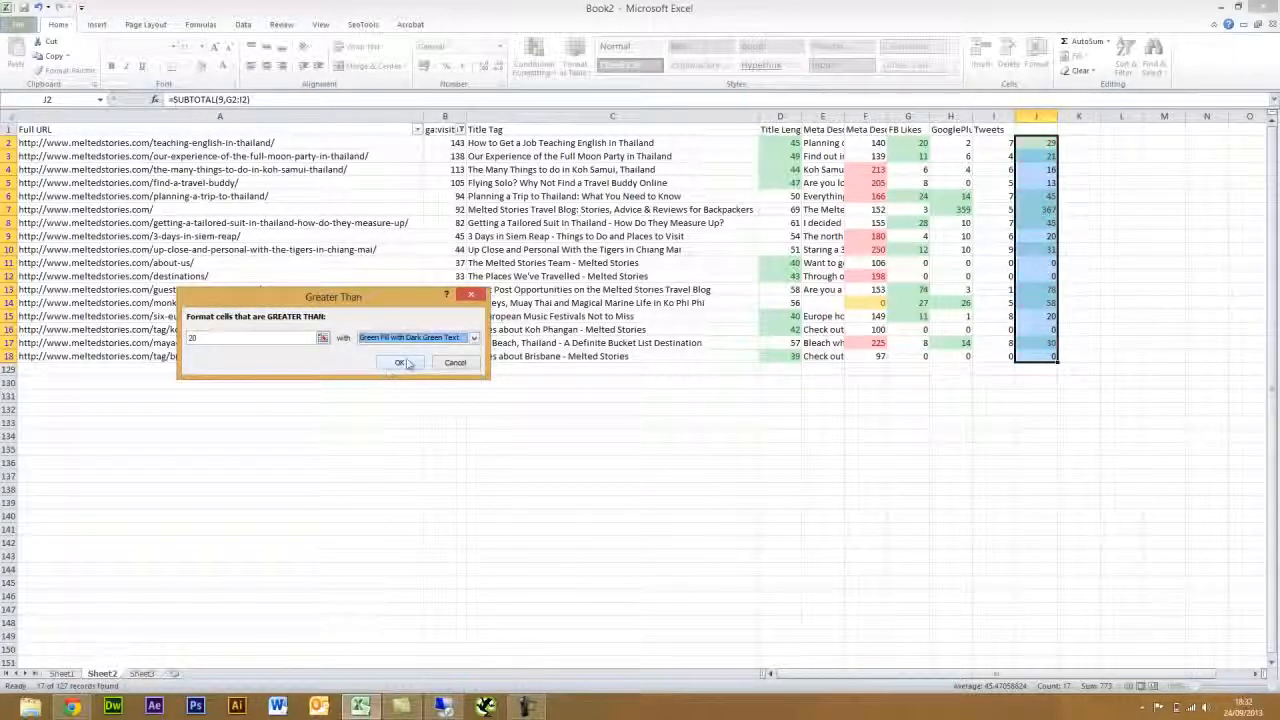
pyautogui.click(400, 363)
pyautogui.click(1085, 241)
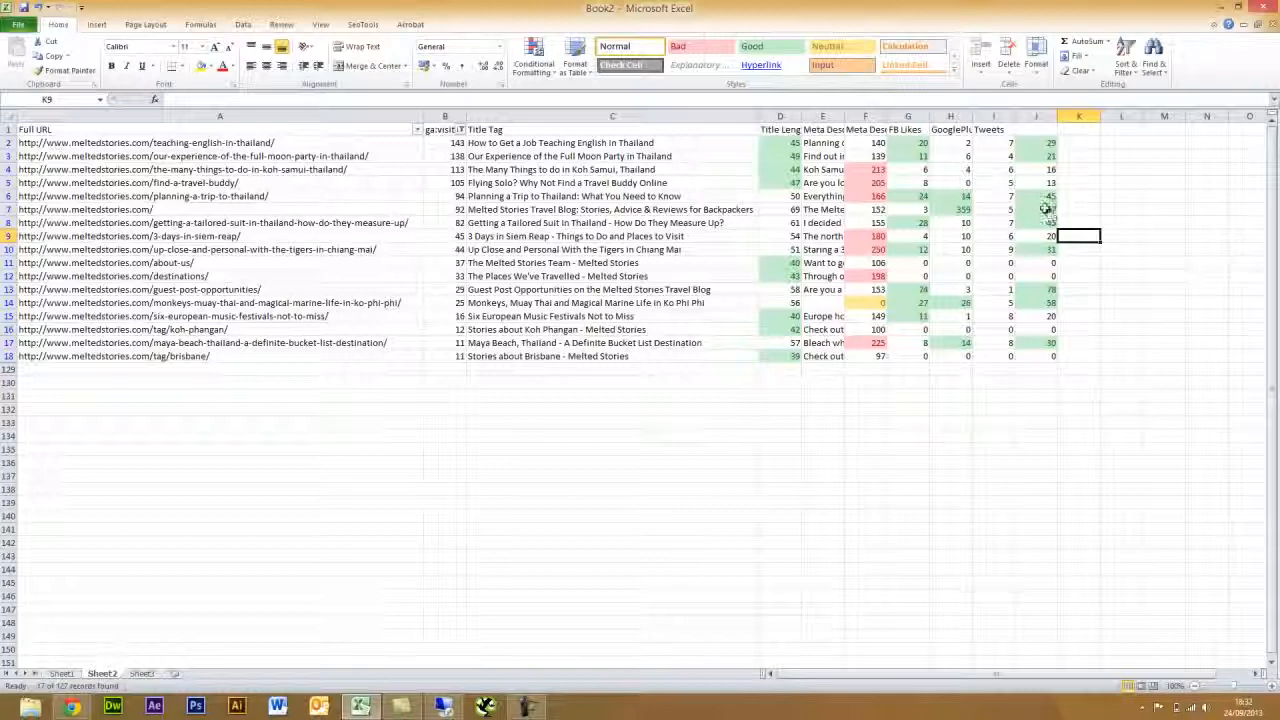
# - Check the J2 sum formula, return to the first URL in A2, and show SeoTools
pyautogui.click(1048, 142)
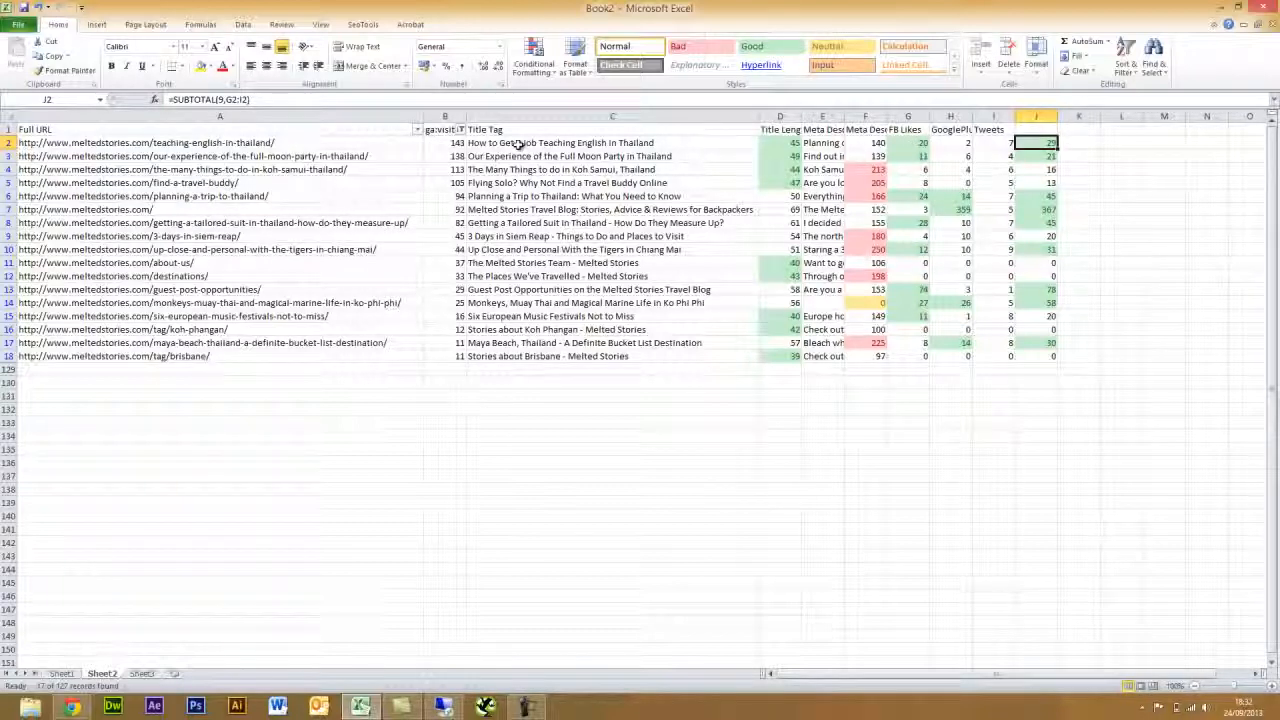
pyautogui.click(293, 142)
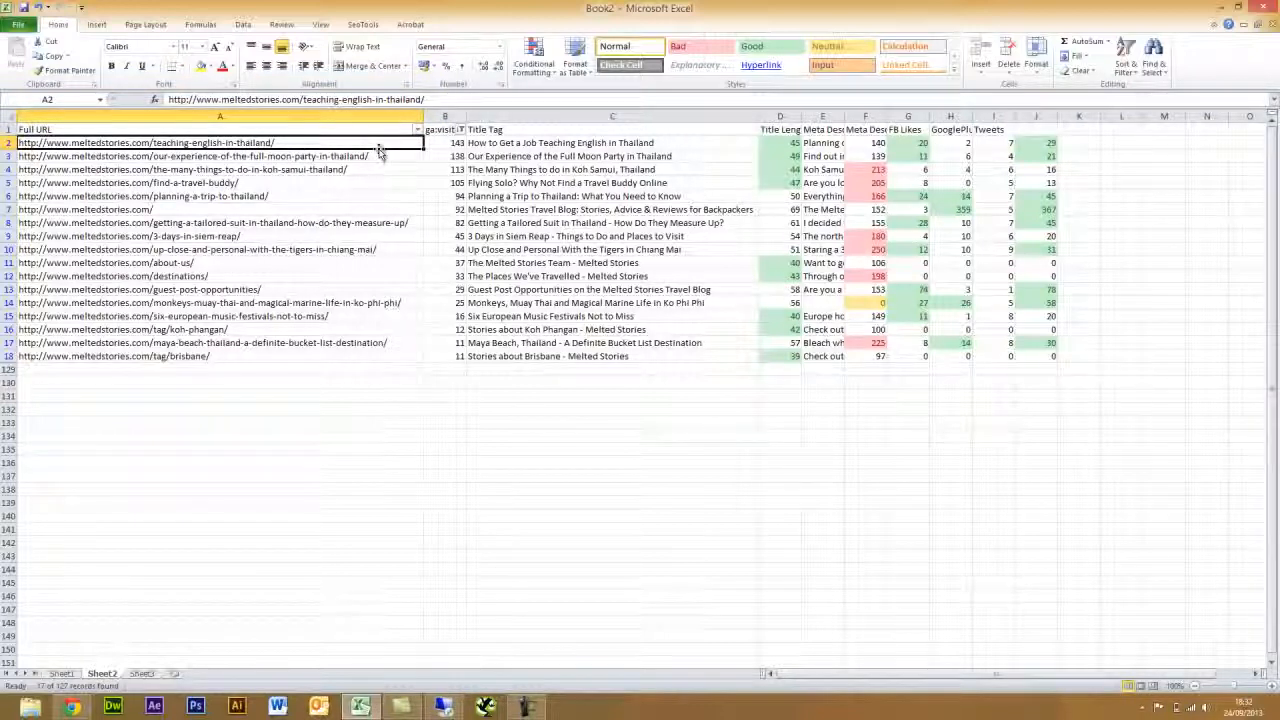
pyautogui.click(362, 24)
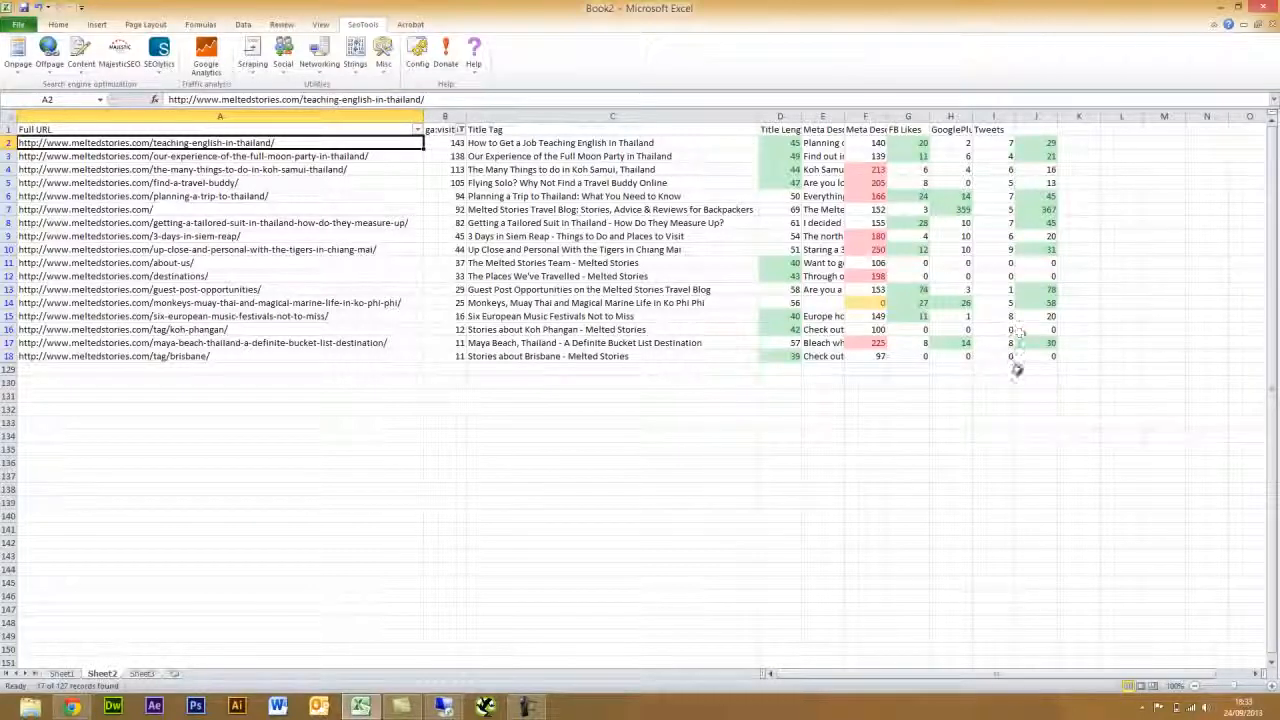
pyautogui.click(62, 674)
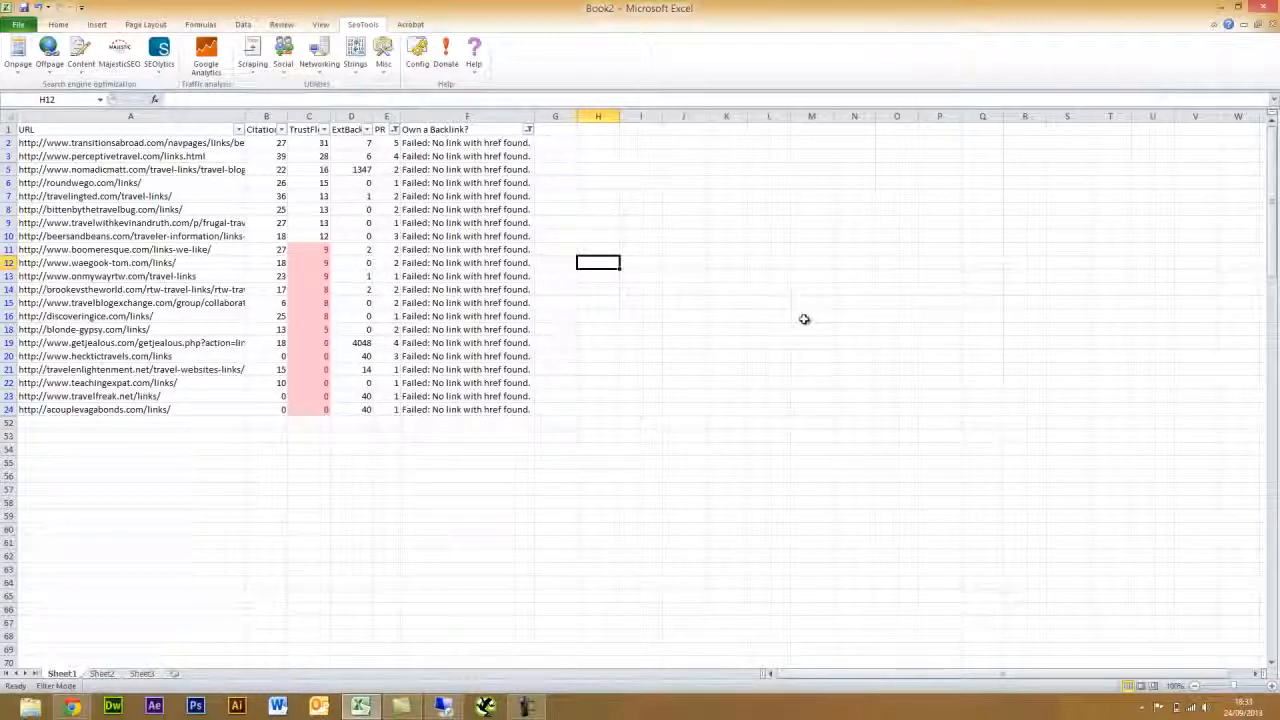
pyautogui.click(103, 674)
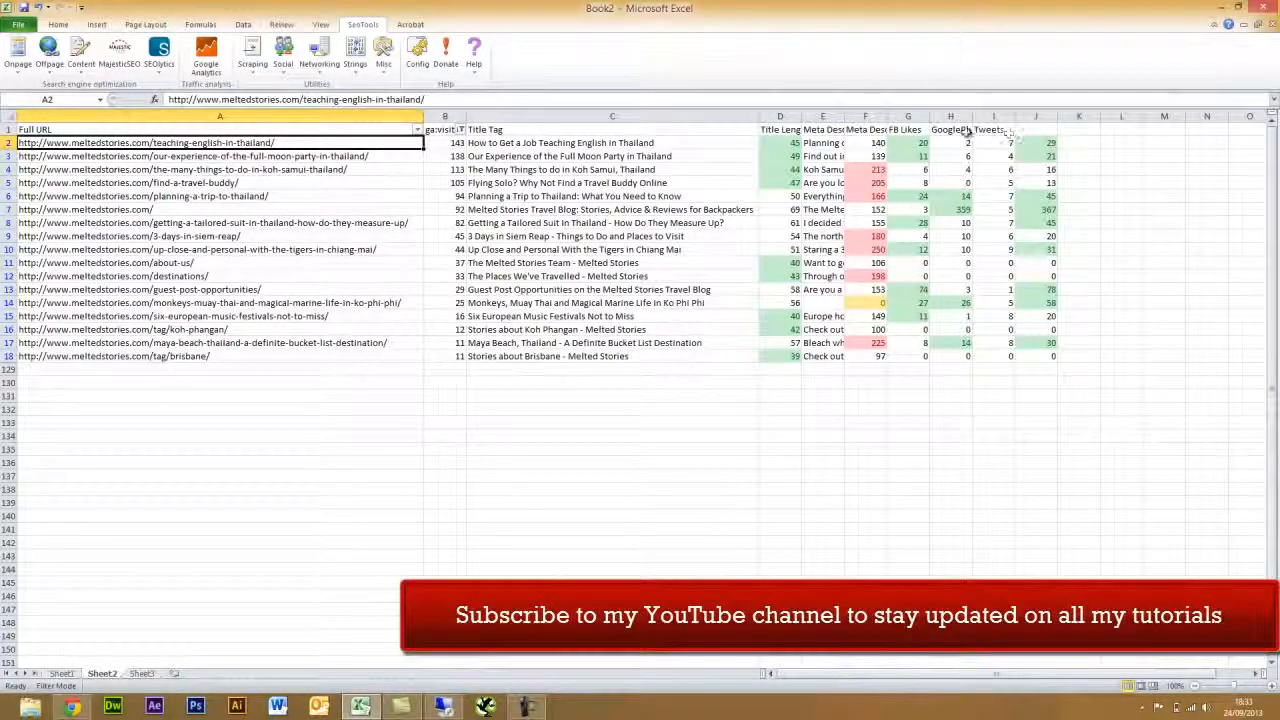
# - Enter the heading 'Total Shares' in J1 above the summed counts
pyautogui.click(1045, 129)
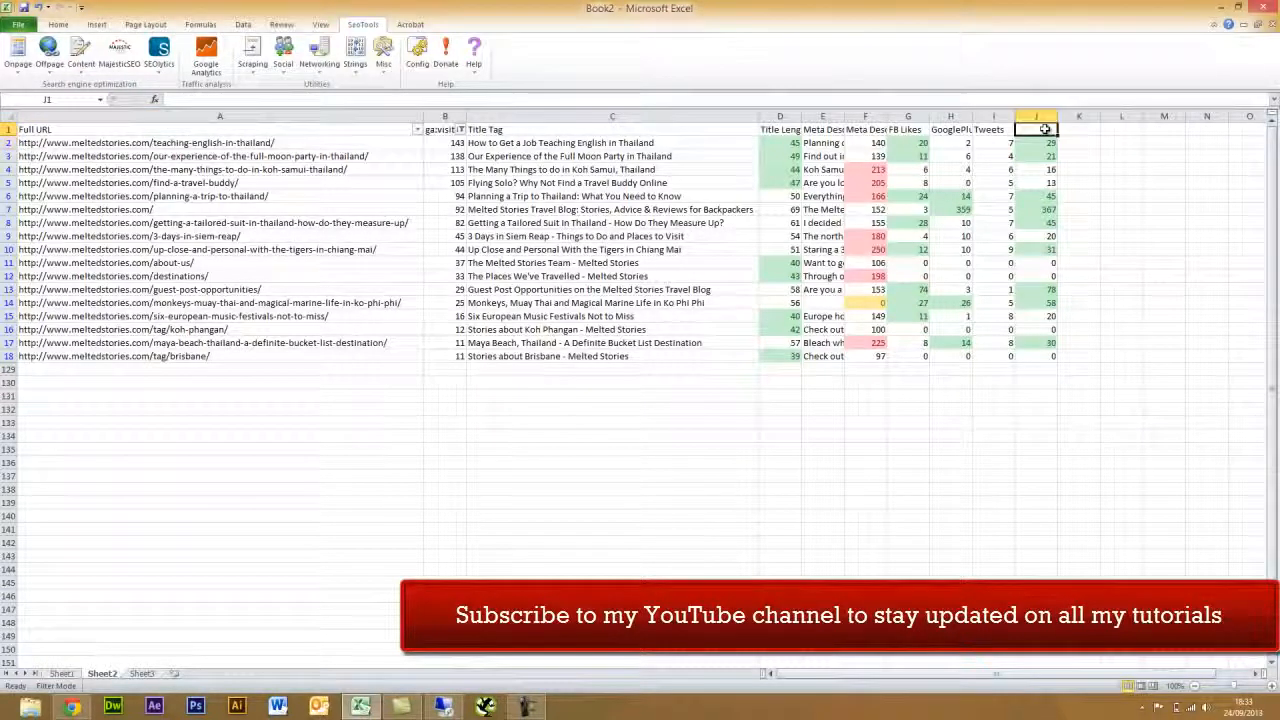
pyautogui.write('Total S')
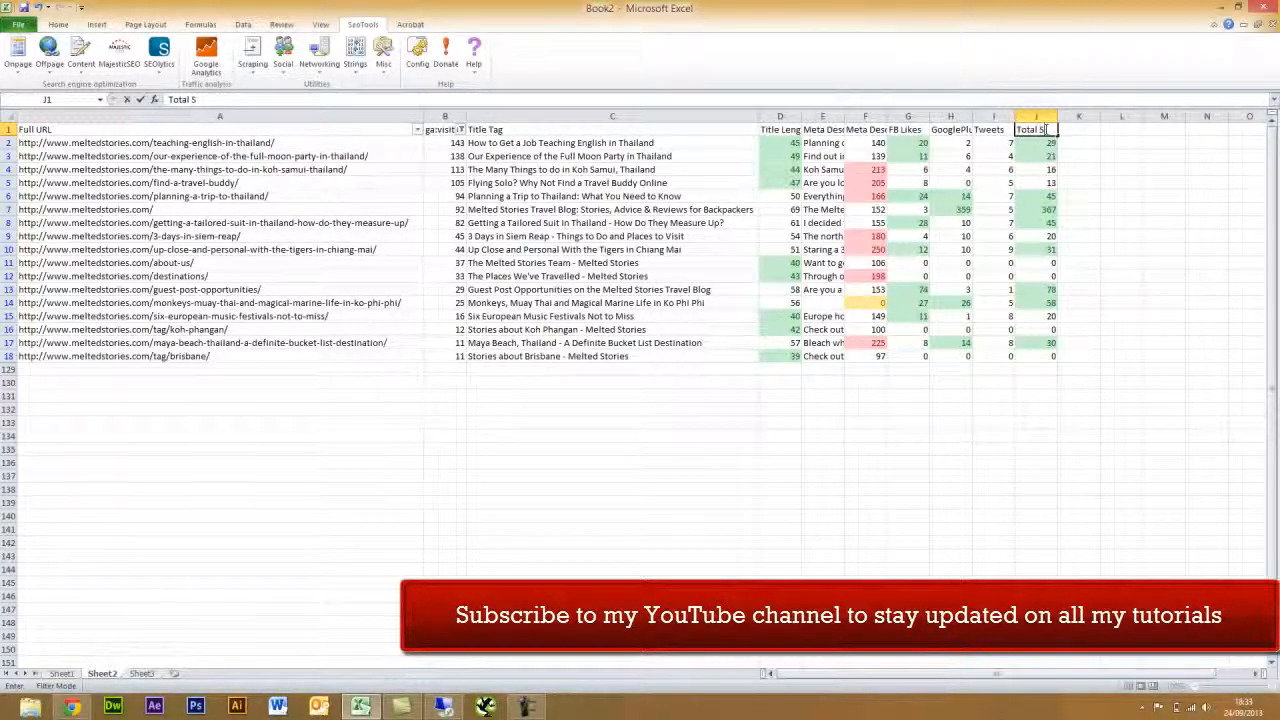
pyautogui.write('hares')
pyautogui.press('Return')
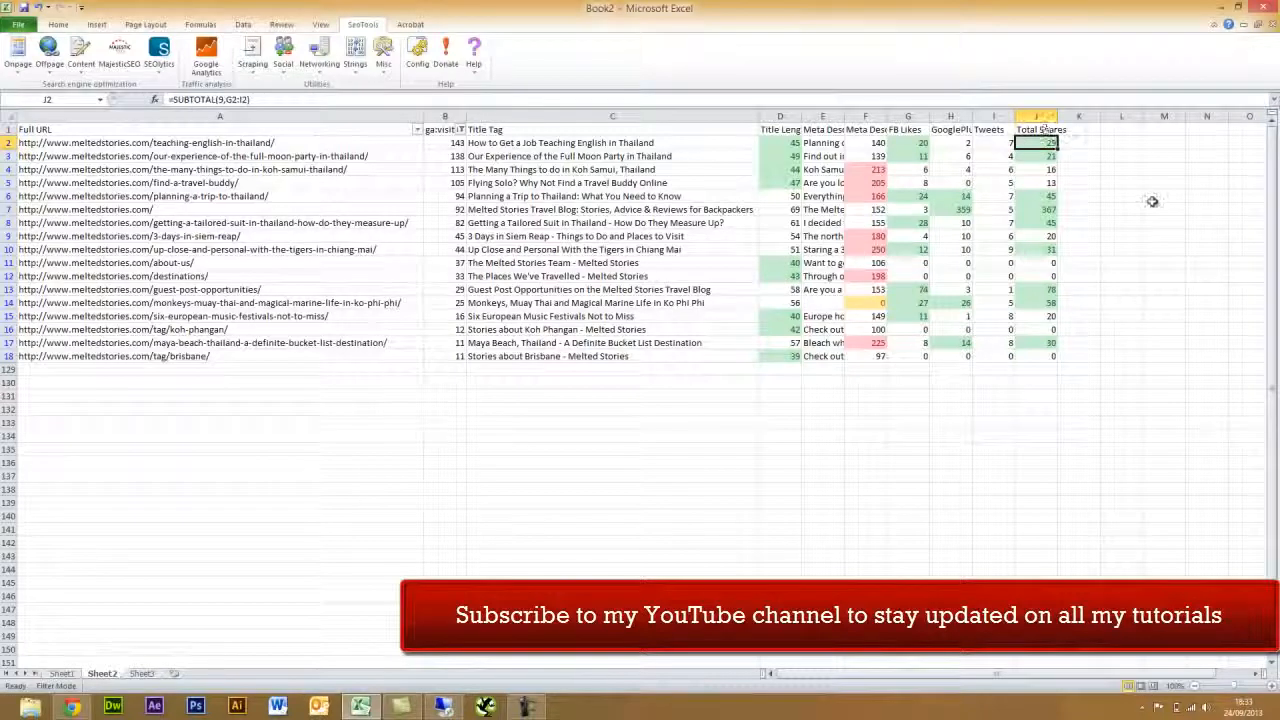
pyautogui.click(1160, 197)
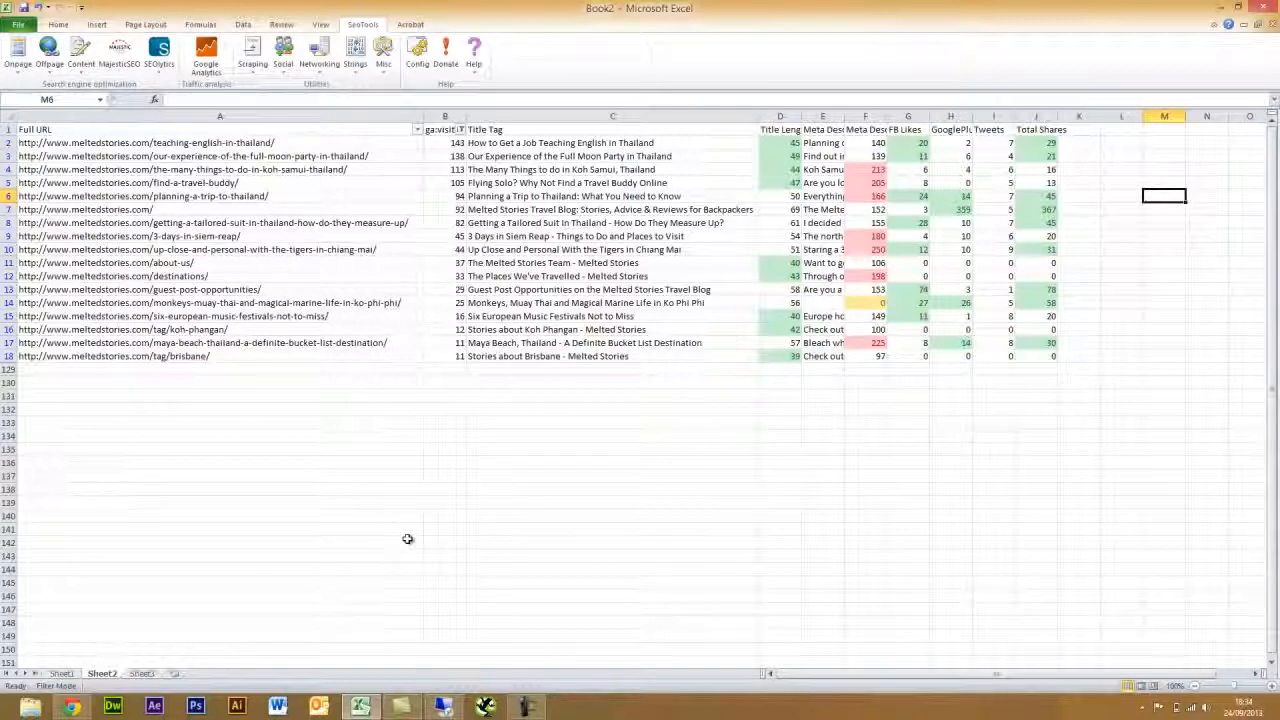
pyautogui.click(527, 707)
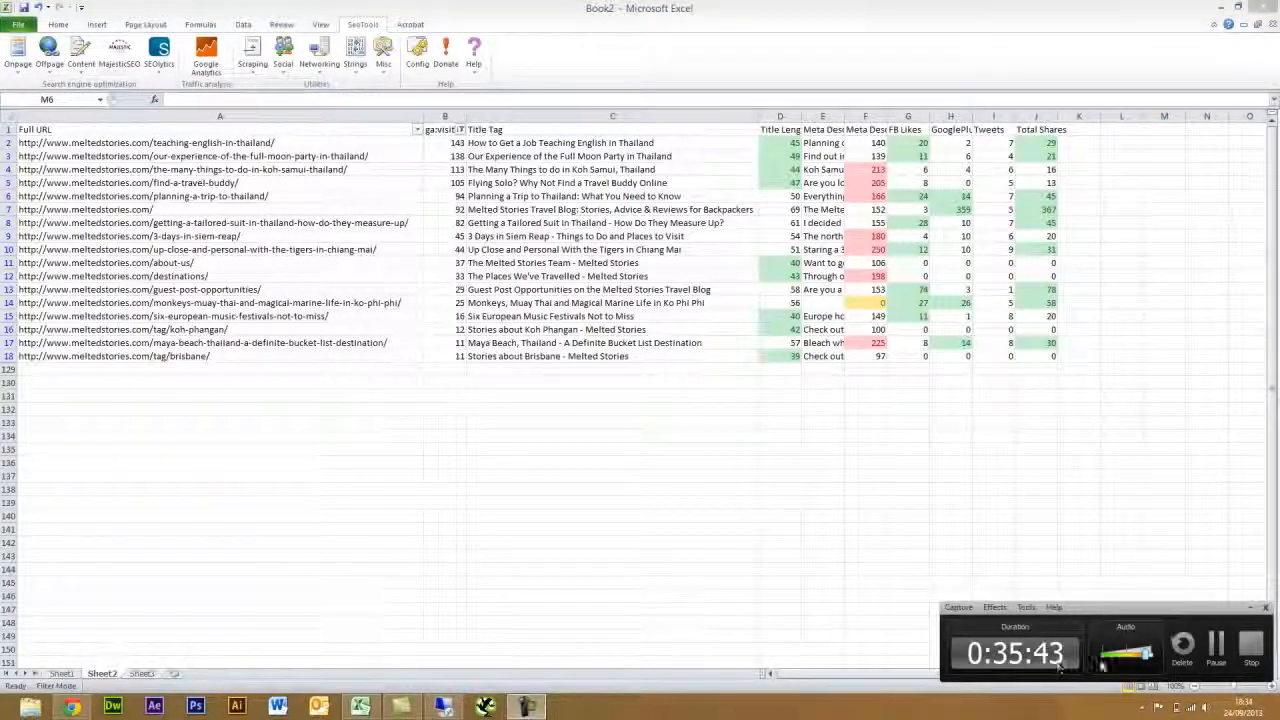